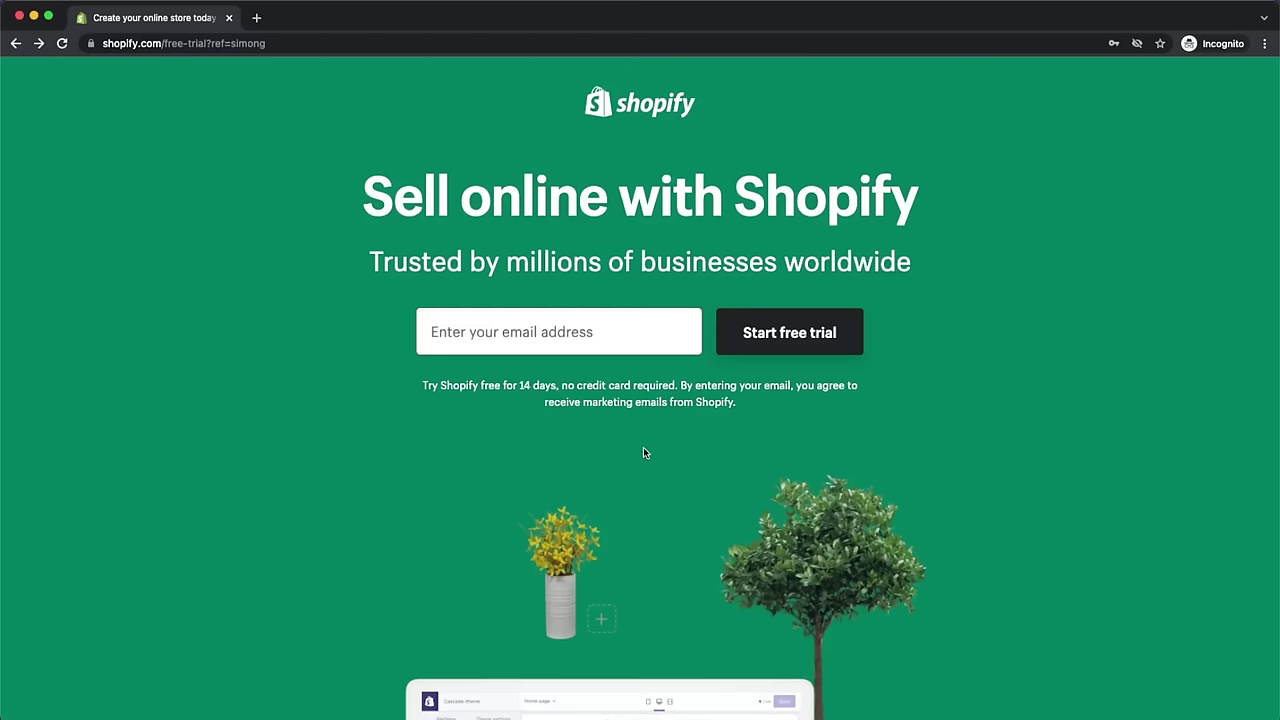
- Enter the account e-mail, start the free trial, and set a password
key("super+v")
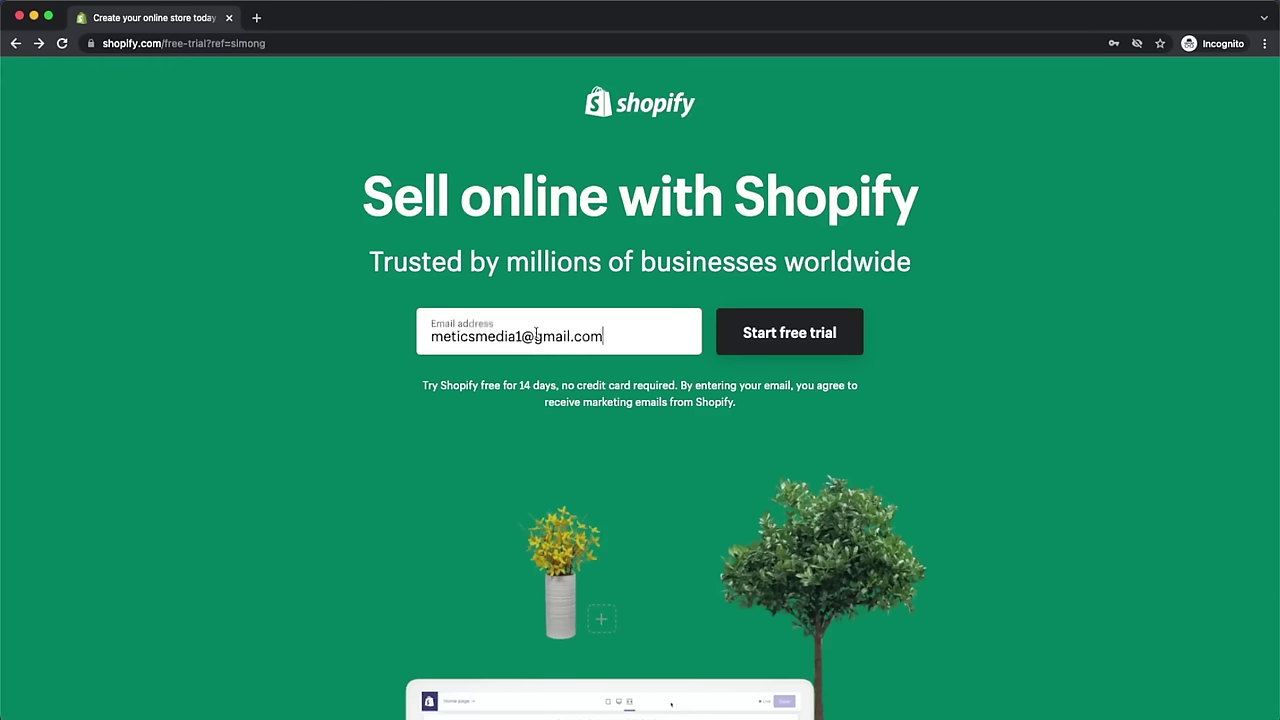
left_click(764, 333)
left_click(586, 346)
type("..")
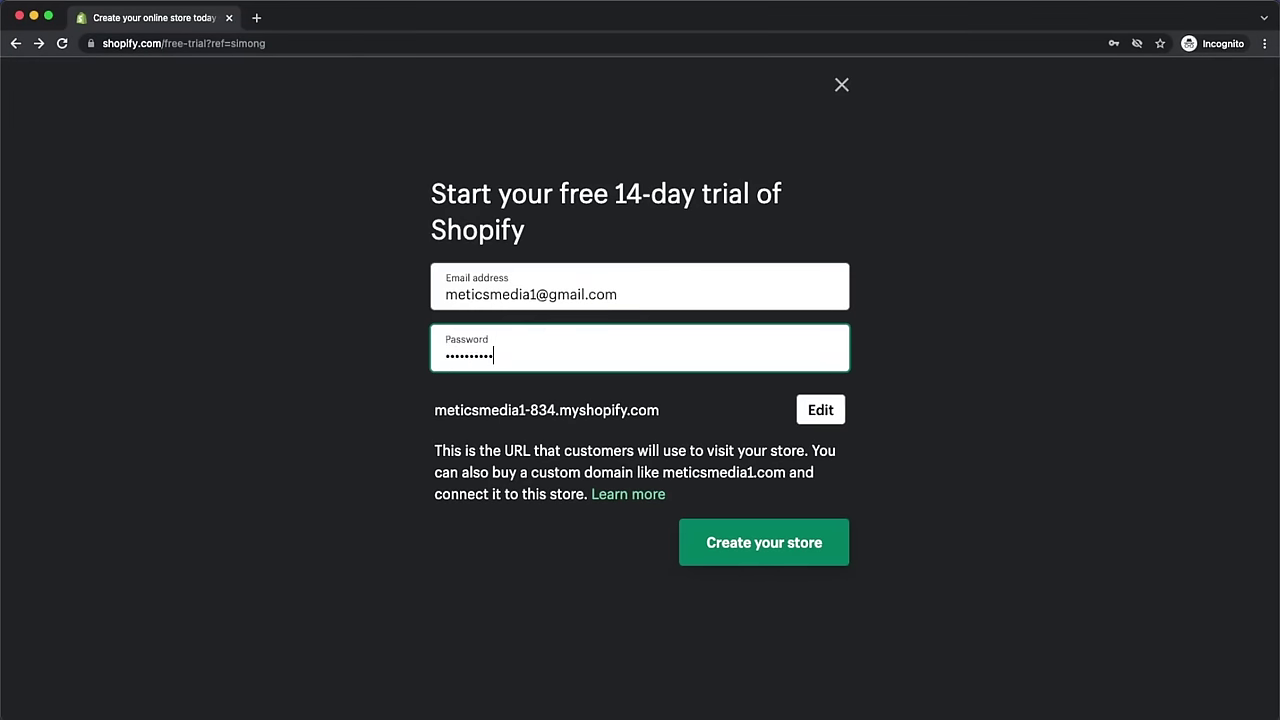
- Create the store, skip the current-selling questions, and enter the store admin
left_click(771, 558)
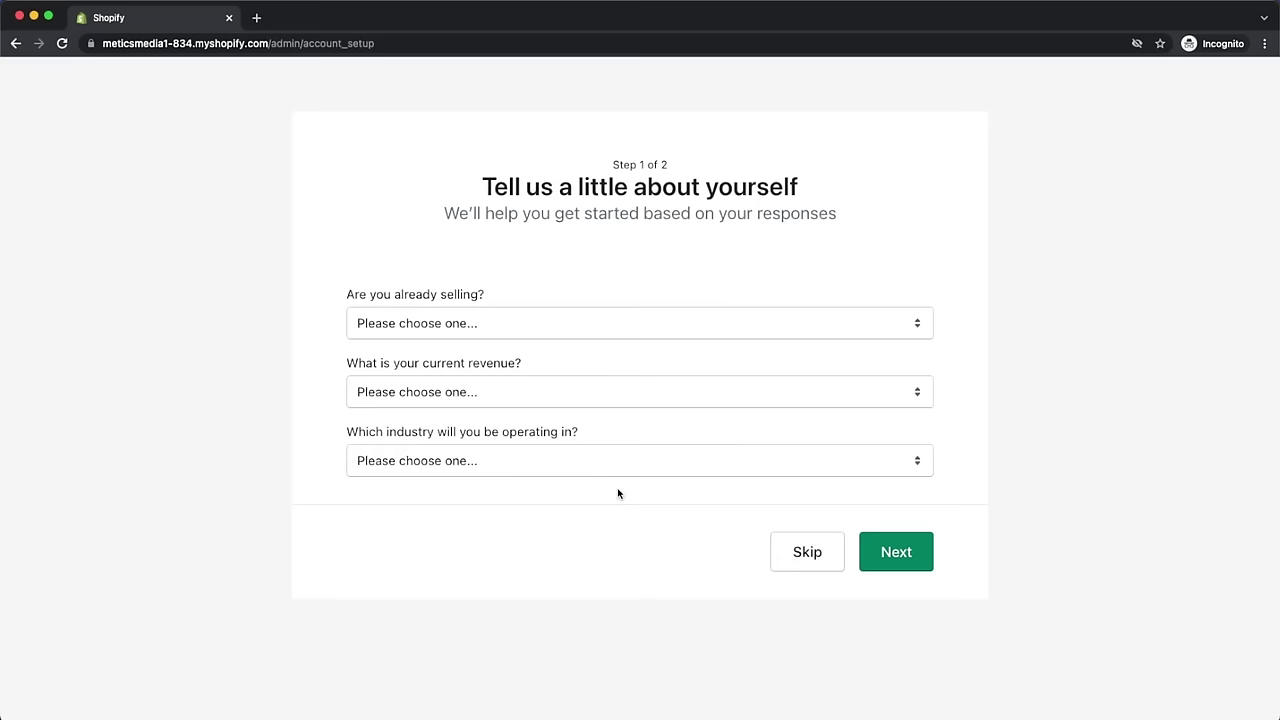
left_click(807, 552)
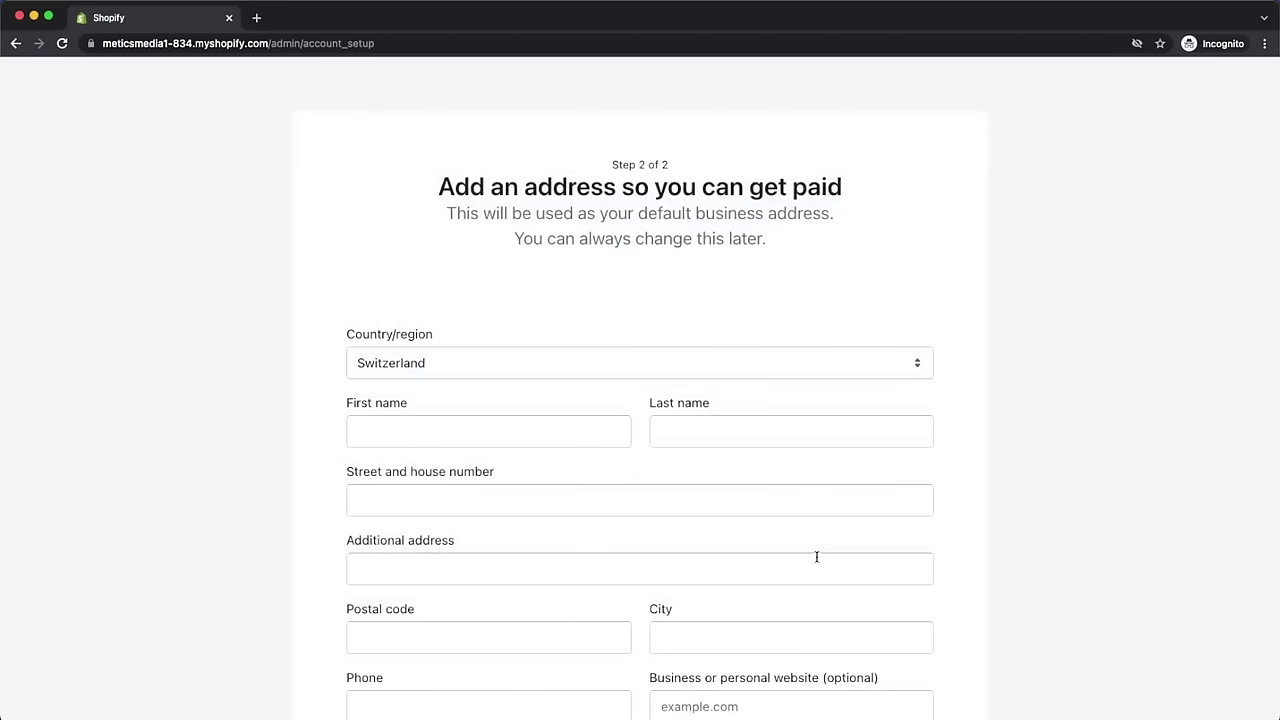
scroll(817, 557, "down", 4)
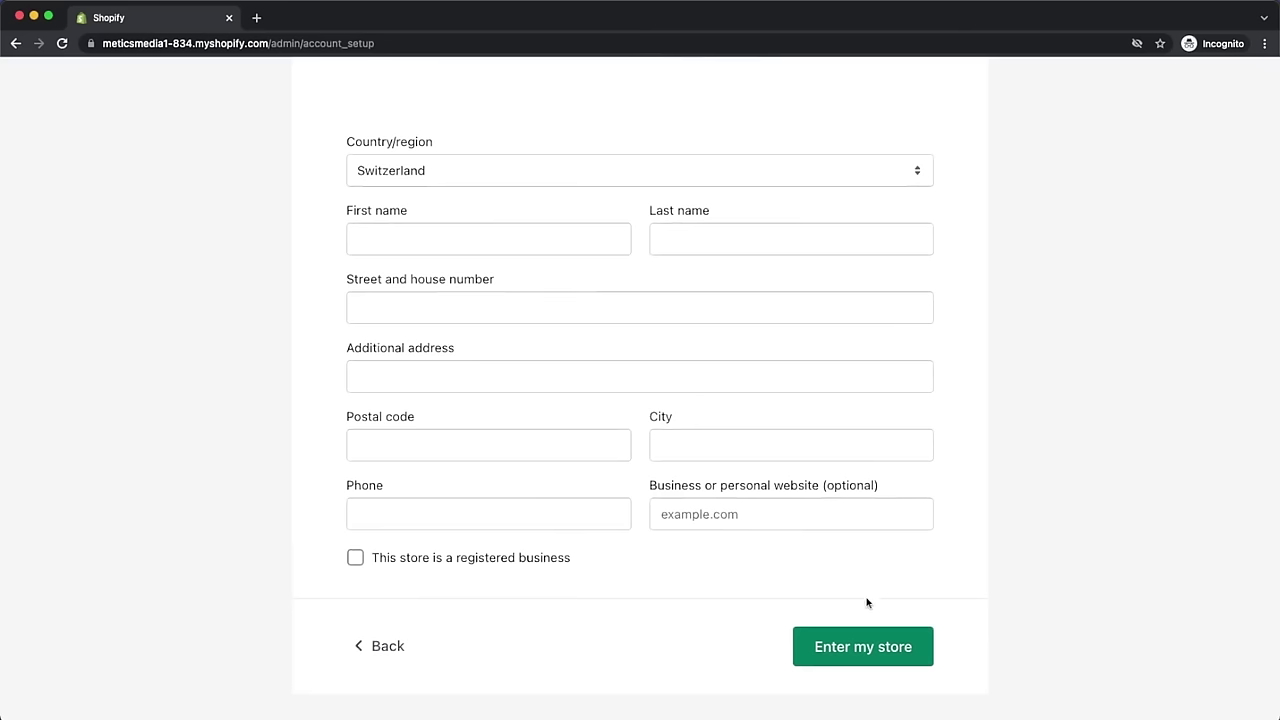
left_click(886, 646)
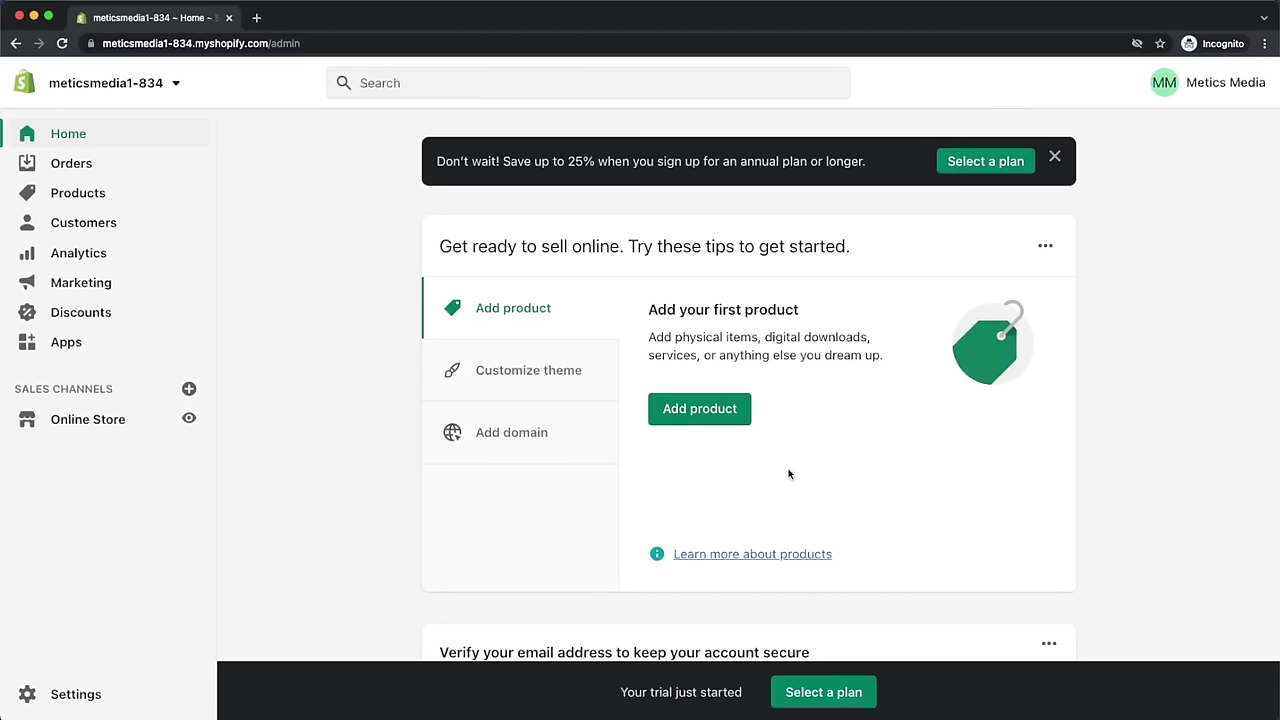
- Open Online Store Themes and scroll to see the current Dawn theme and theme library
left_click(119, 423)
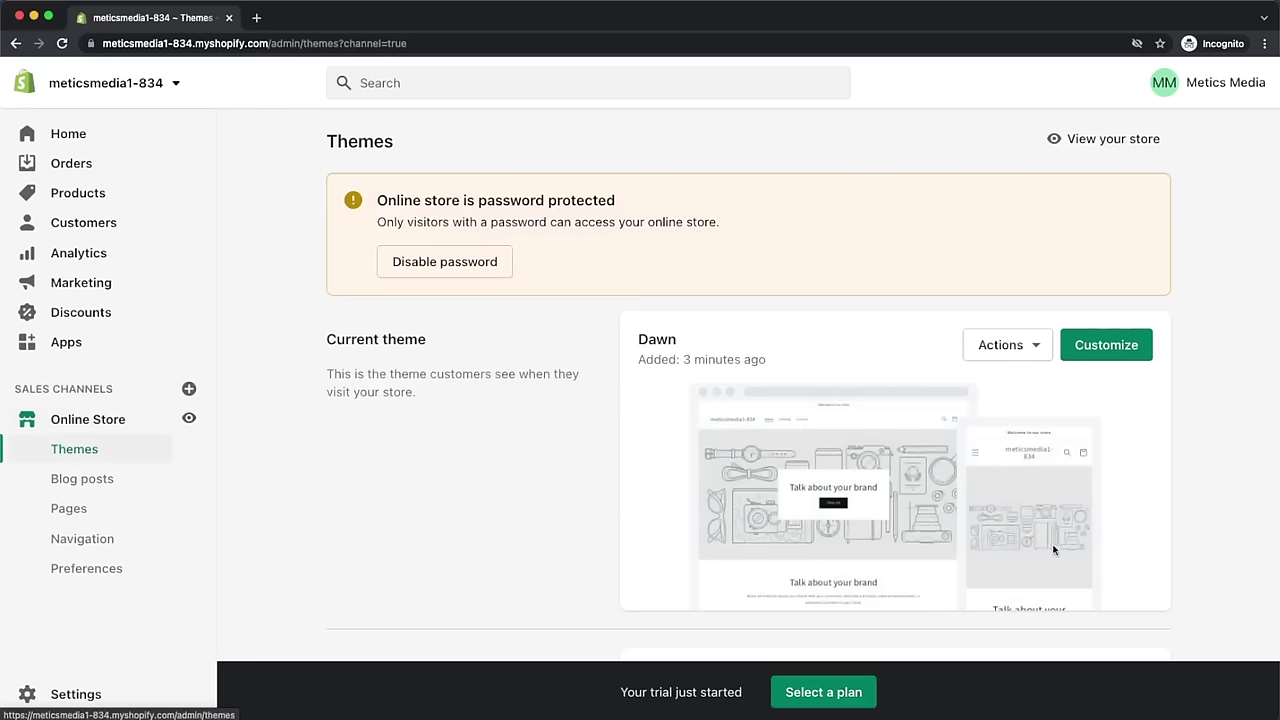
scroll(1097, 558, "up", 5)
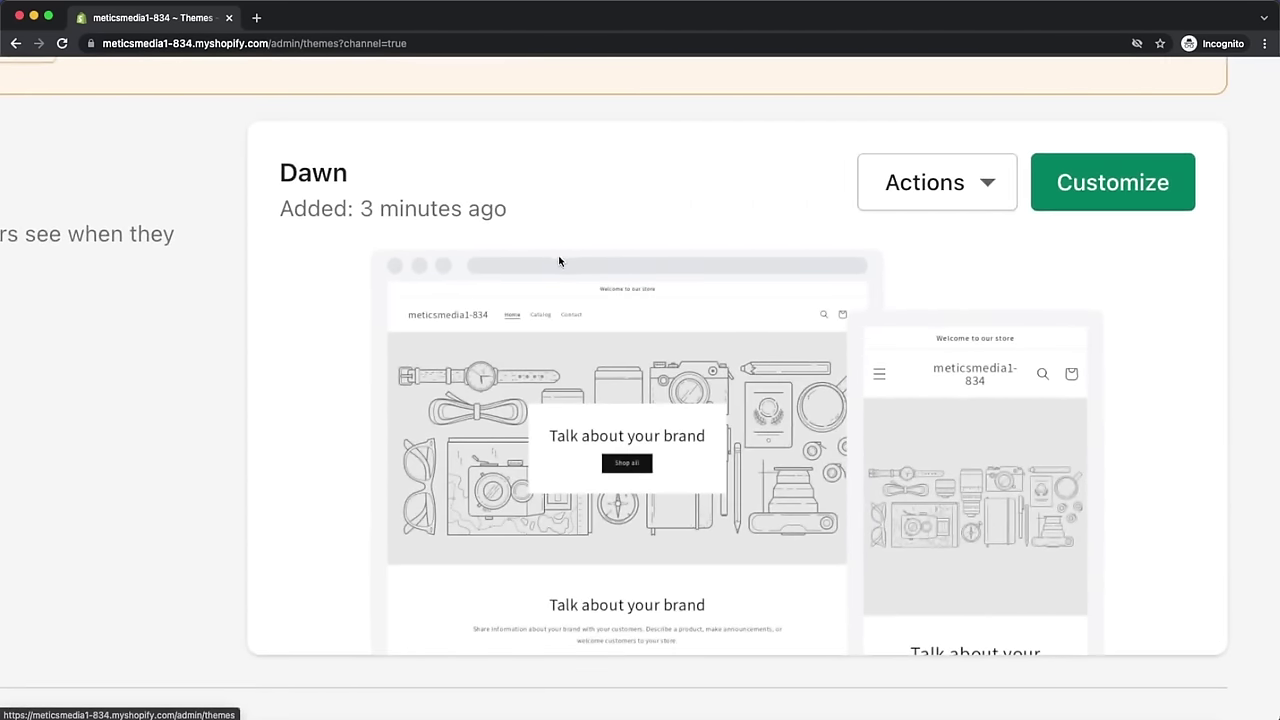
scroll(561, 262, "down", 5)
scroll(623, 276, "down", 5)
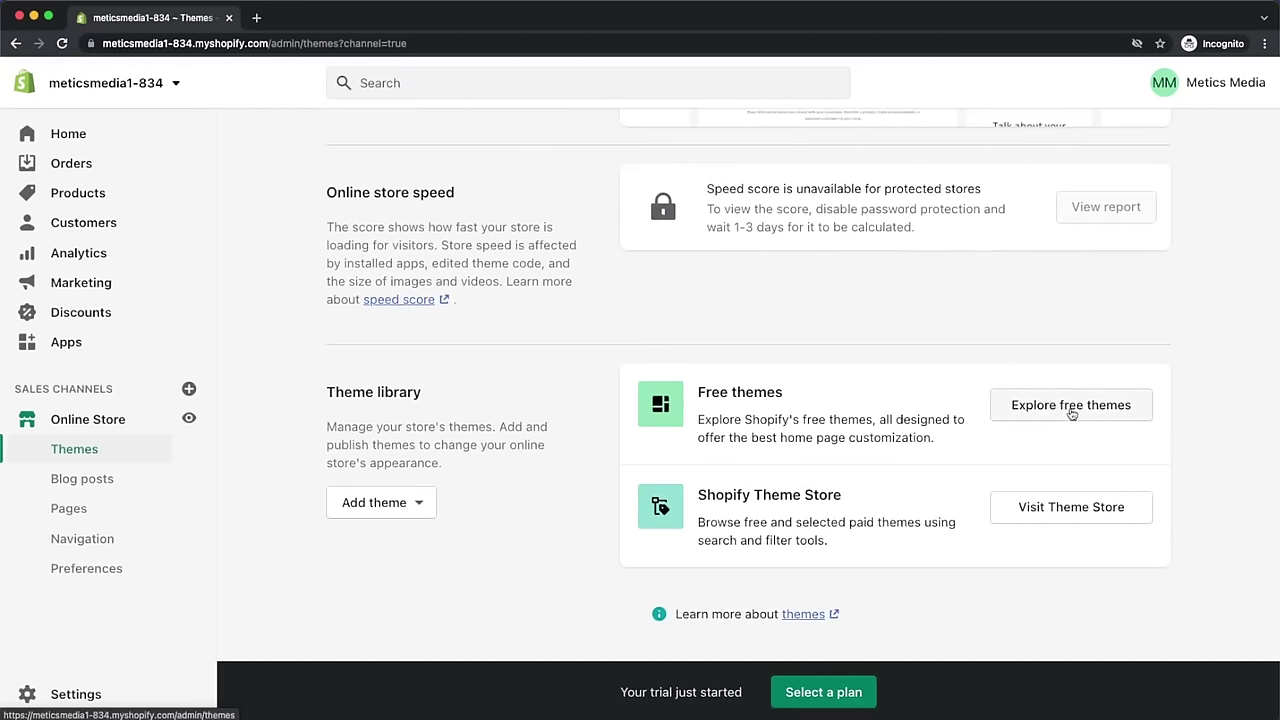
- Add the free Brooklyn theme to the theme library
left_click(1071, 408)
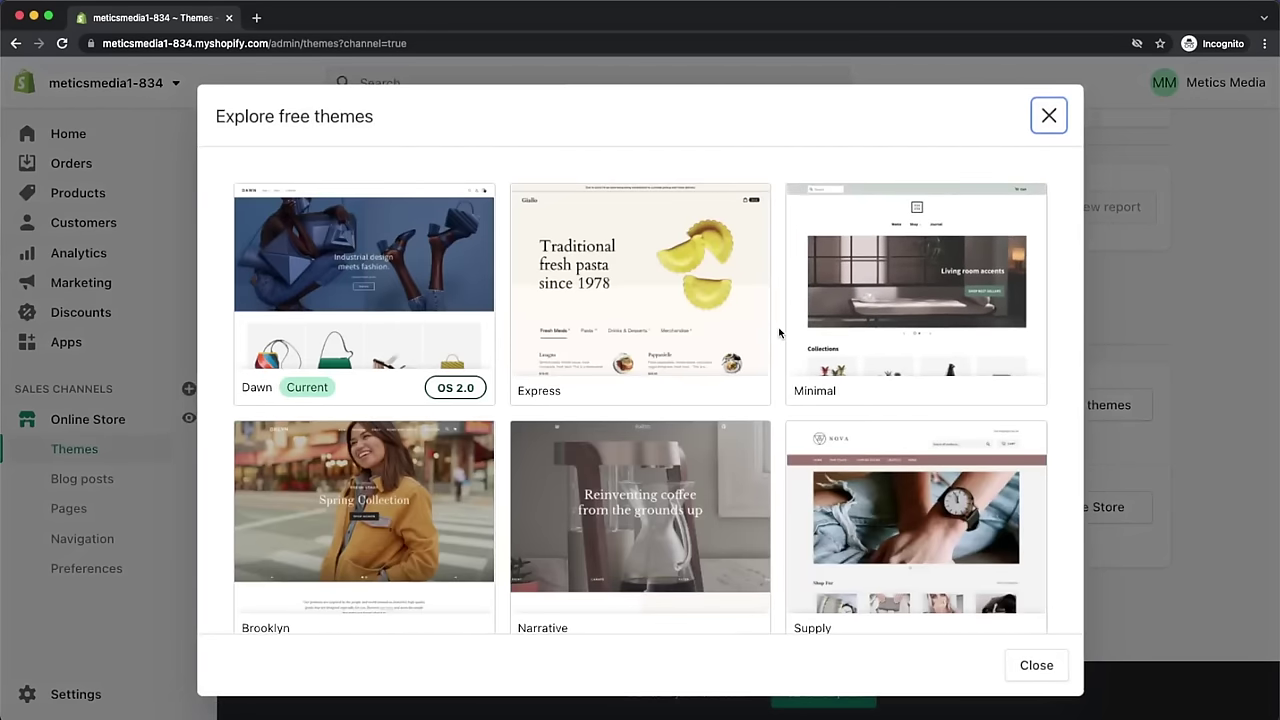
scroll(779, 333, "down", 2)
scroll(779, 333, "down", 6)
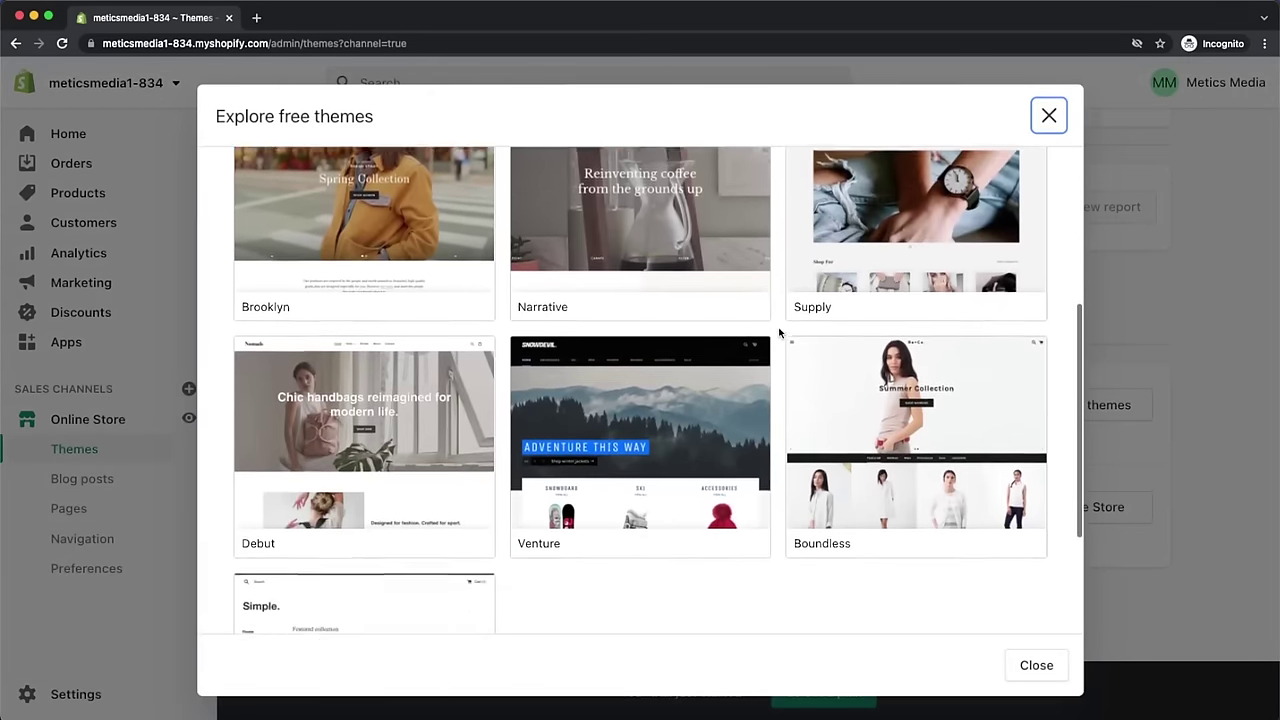
scroll(779, 333, "down", 1)
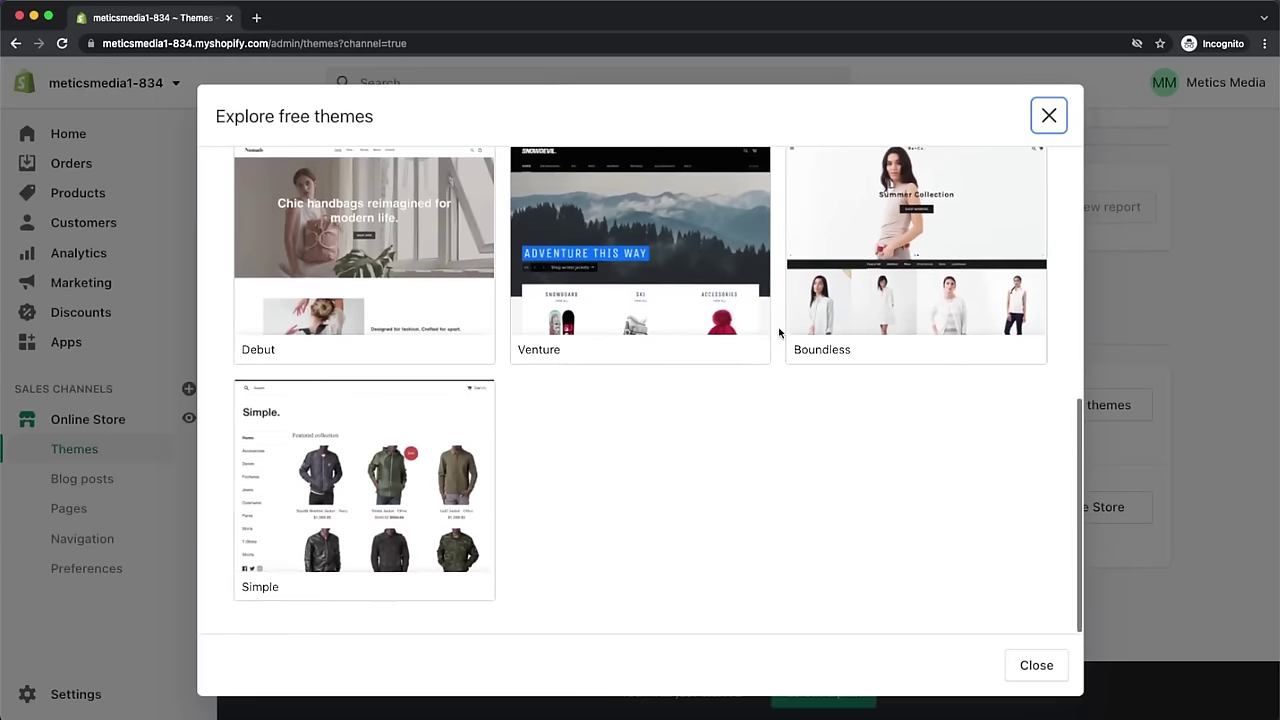
scroll(779, 333, "up", 7)
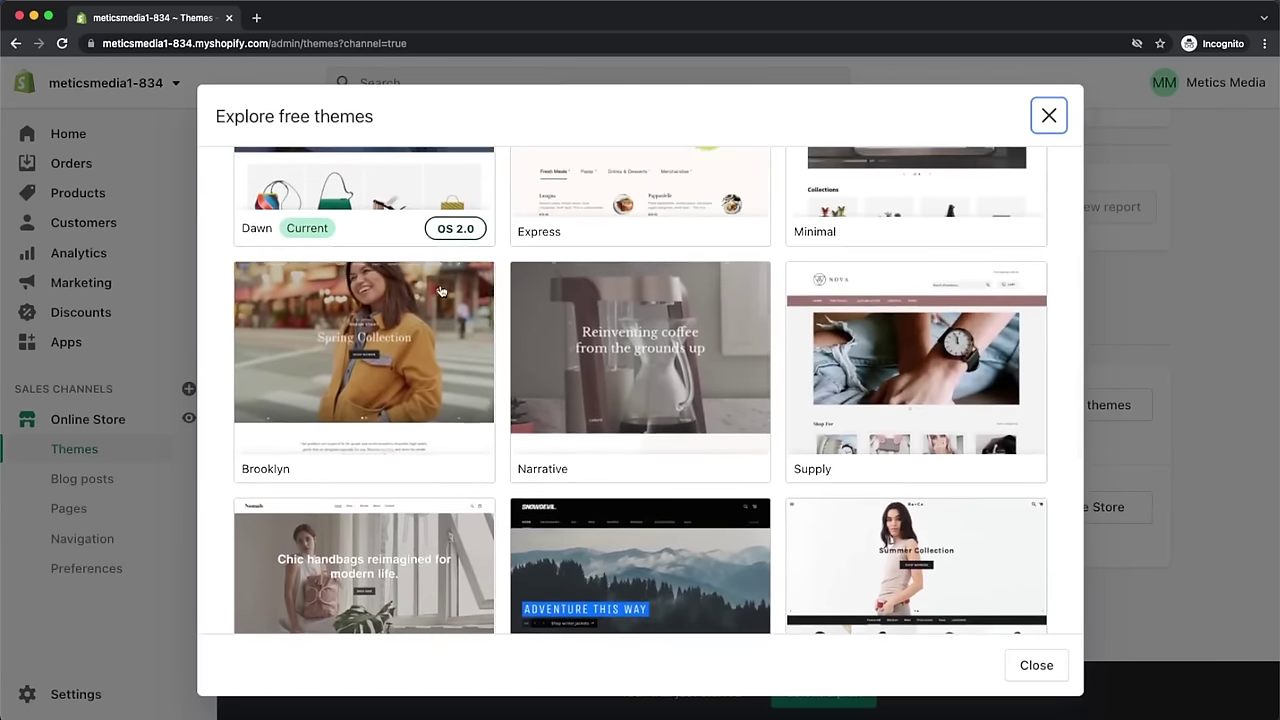
left_click(367, 437)
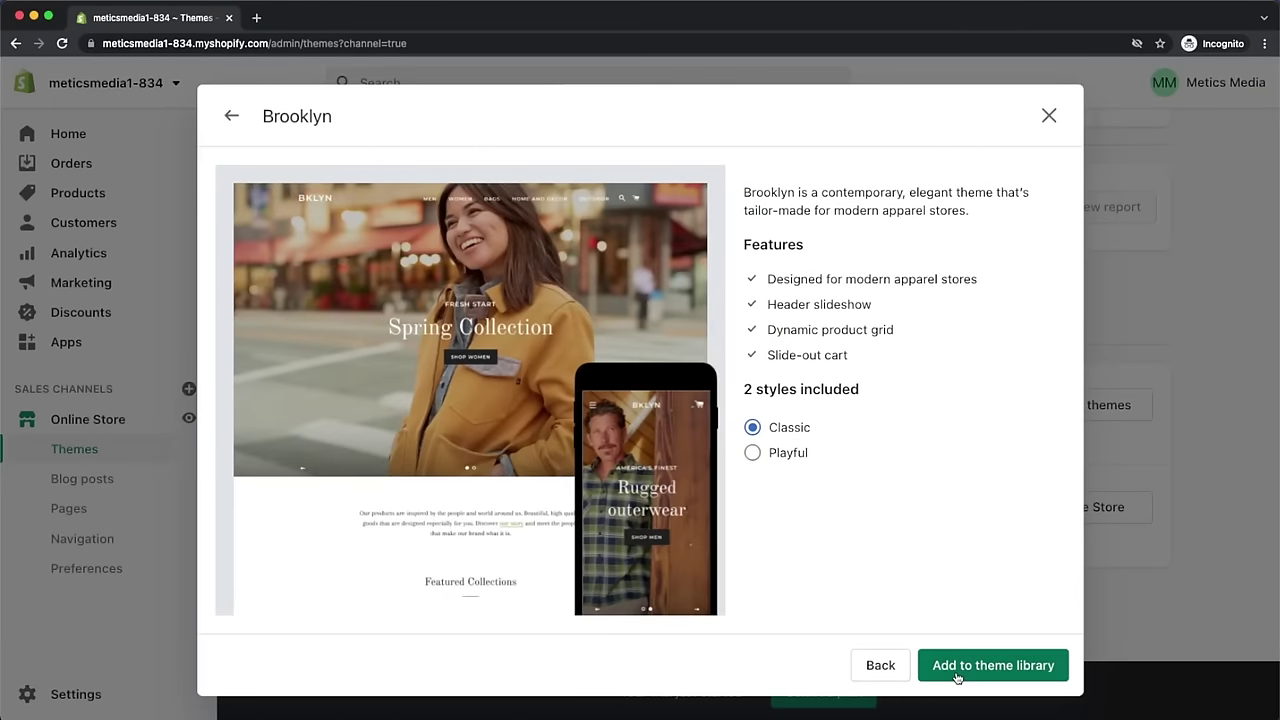
left_click(957, 677)
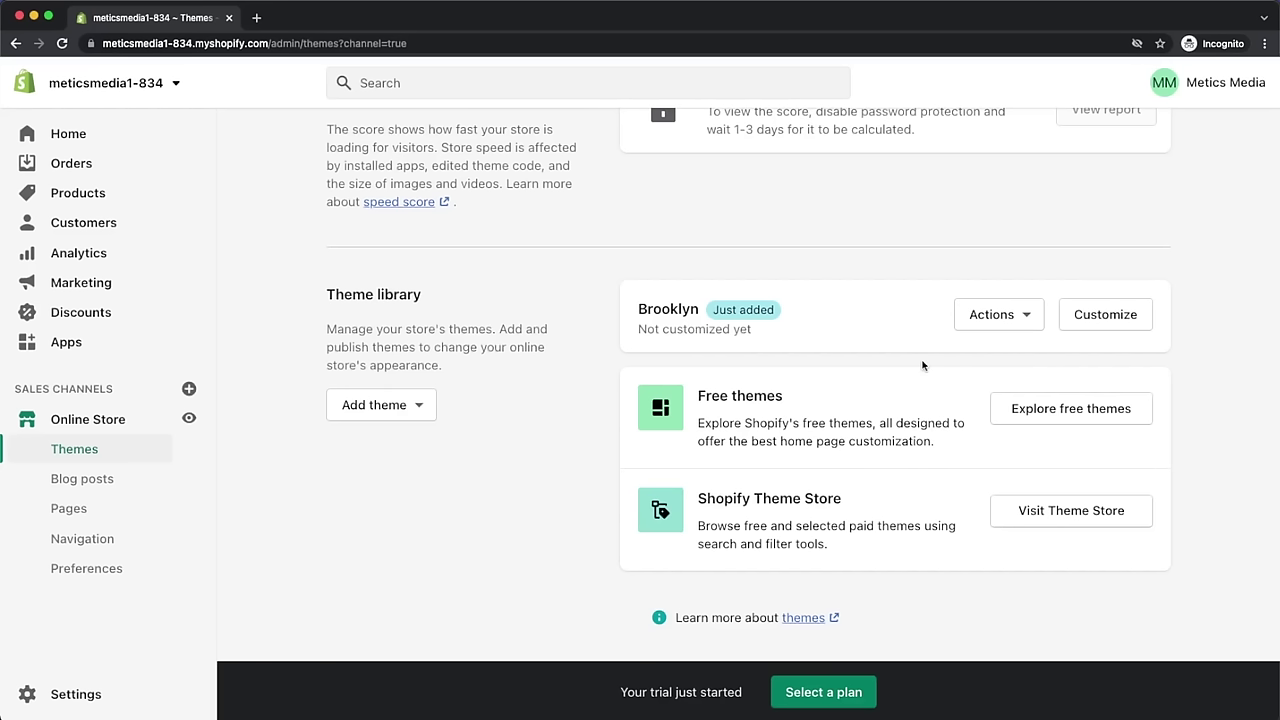
- Publish Brooklyn as the store's current theme, replacing Dawn
left_click(992, 322)
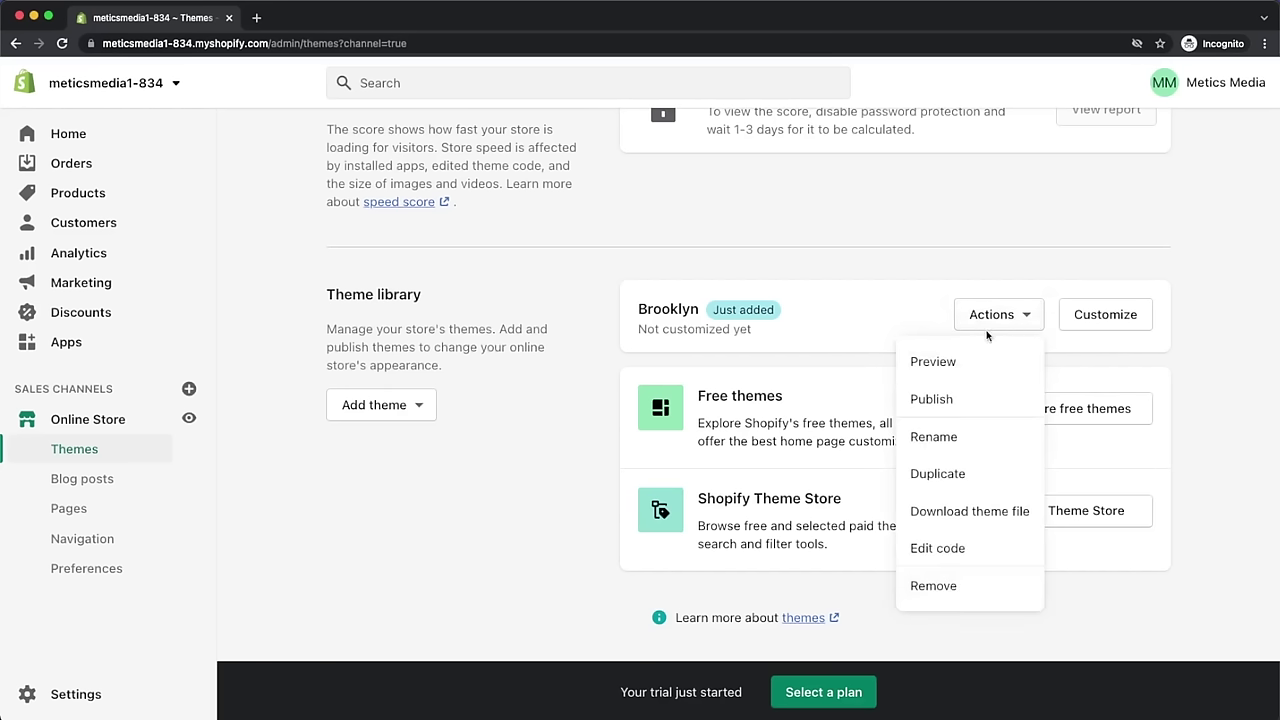
left_click(946, 395)
left_click(865, 603)
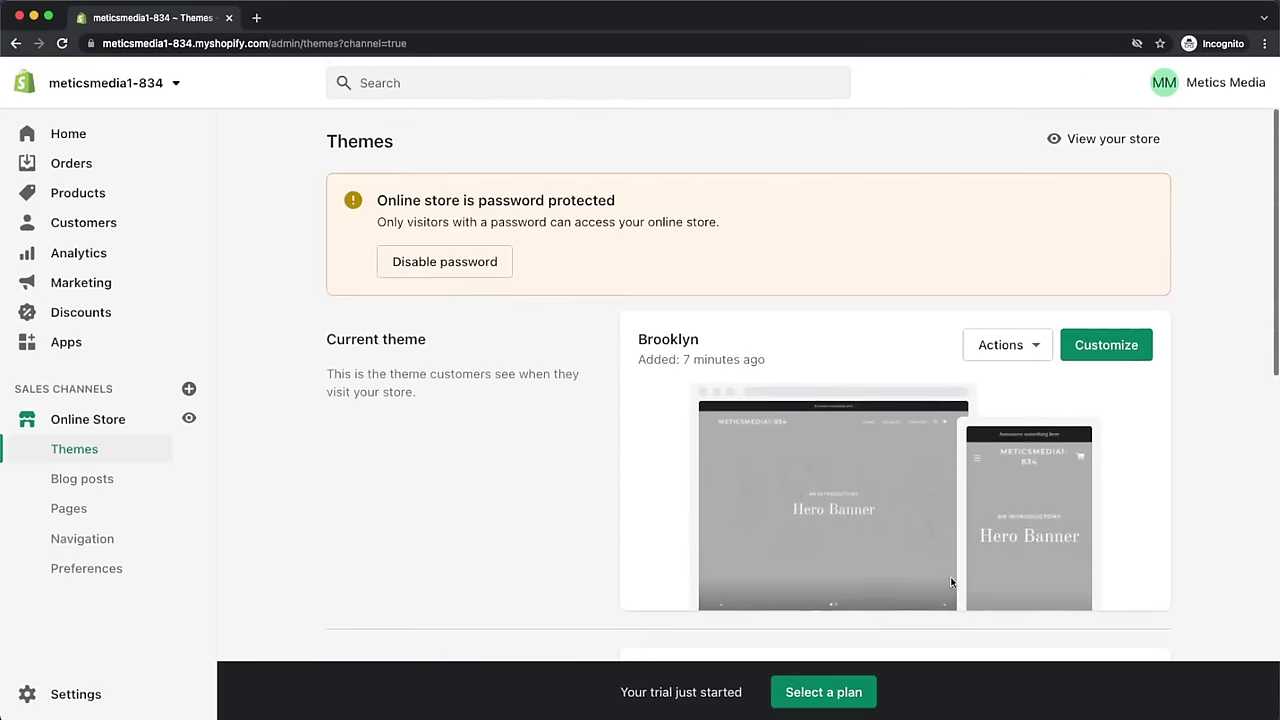
scroll(979, 577, "up", 5)
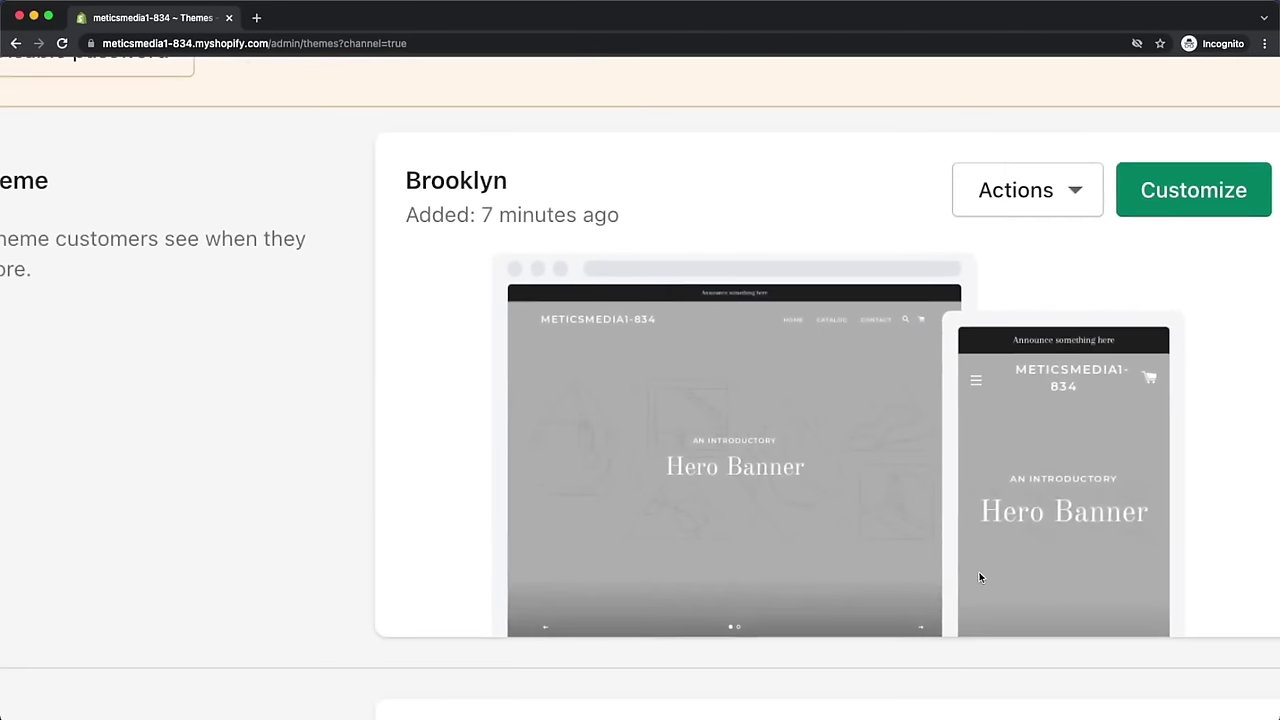
scroll(979, 577, "down", 5)
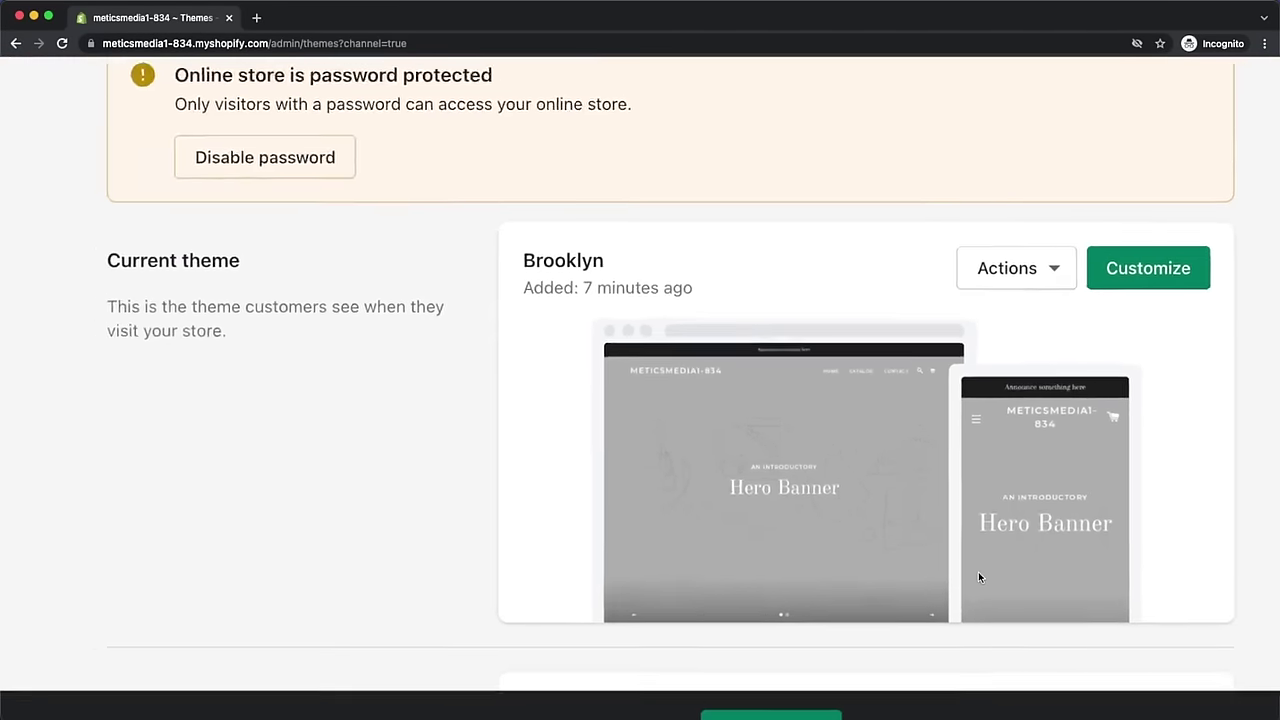
- Open the Brooklyn theme editor and check the list of editable store pages
left_click(1136, 351)
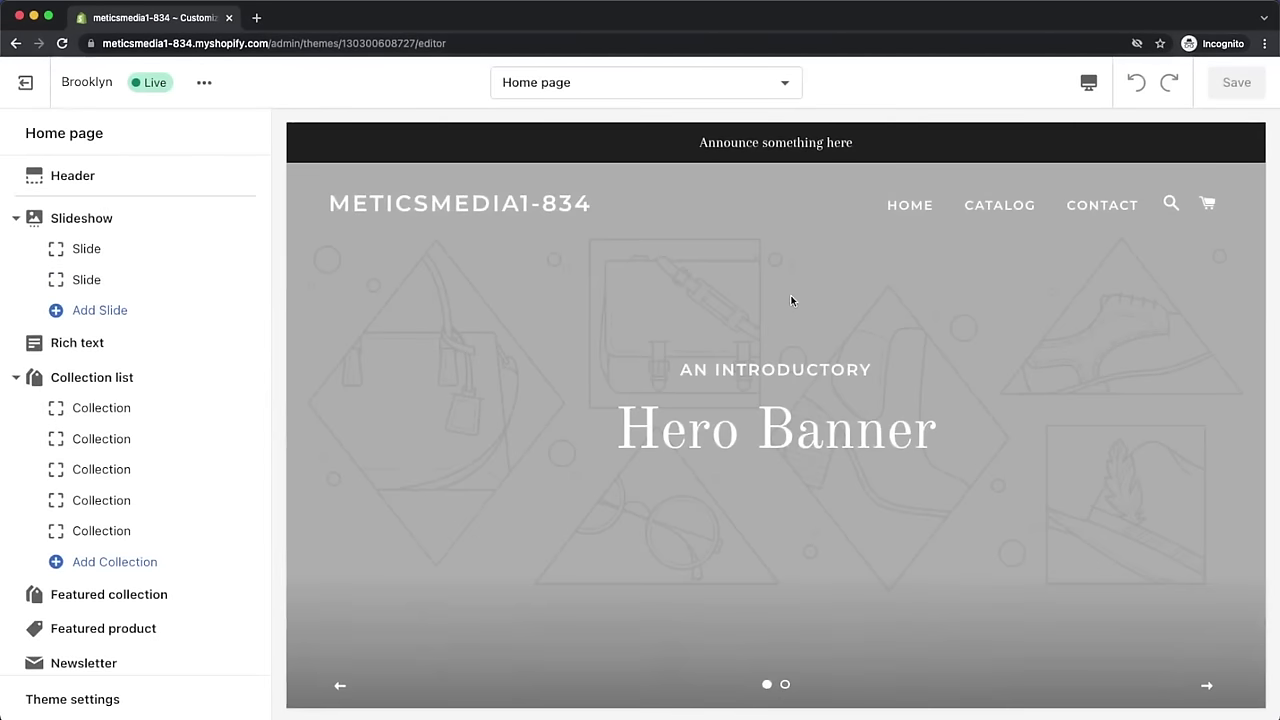
left_click(782, 82)
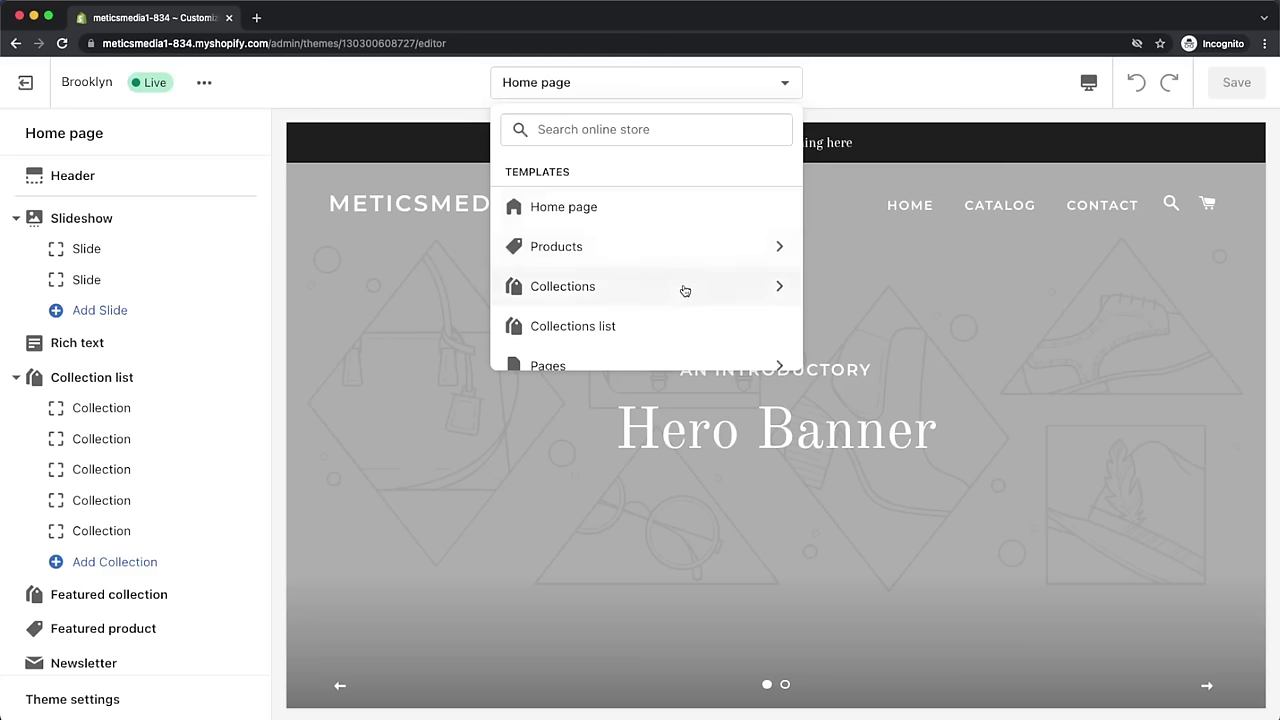
left_click(875, 95)
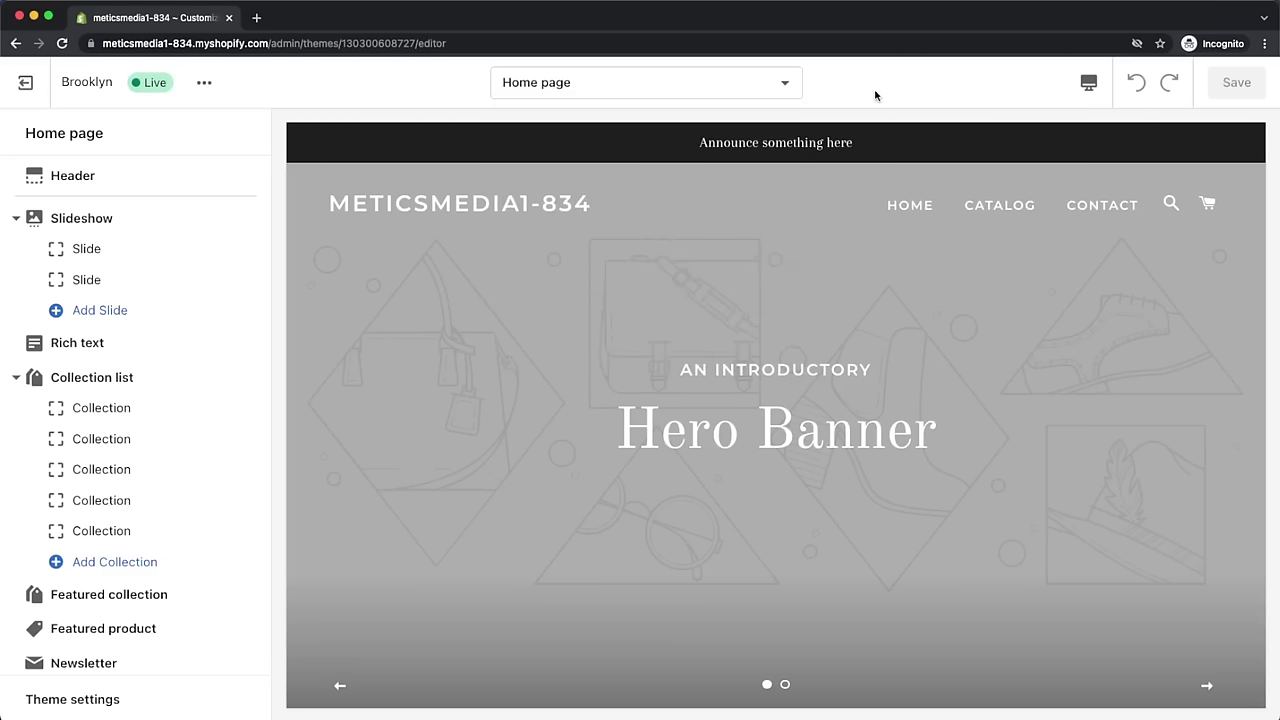
- Preview the home page in Mobile view, then switch back to Desktop
left_click(1089, 86)
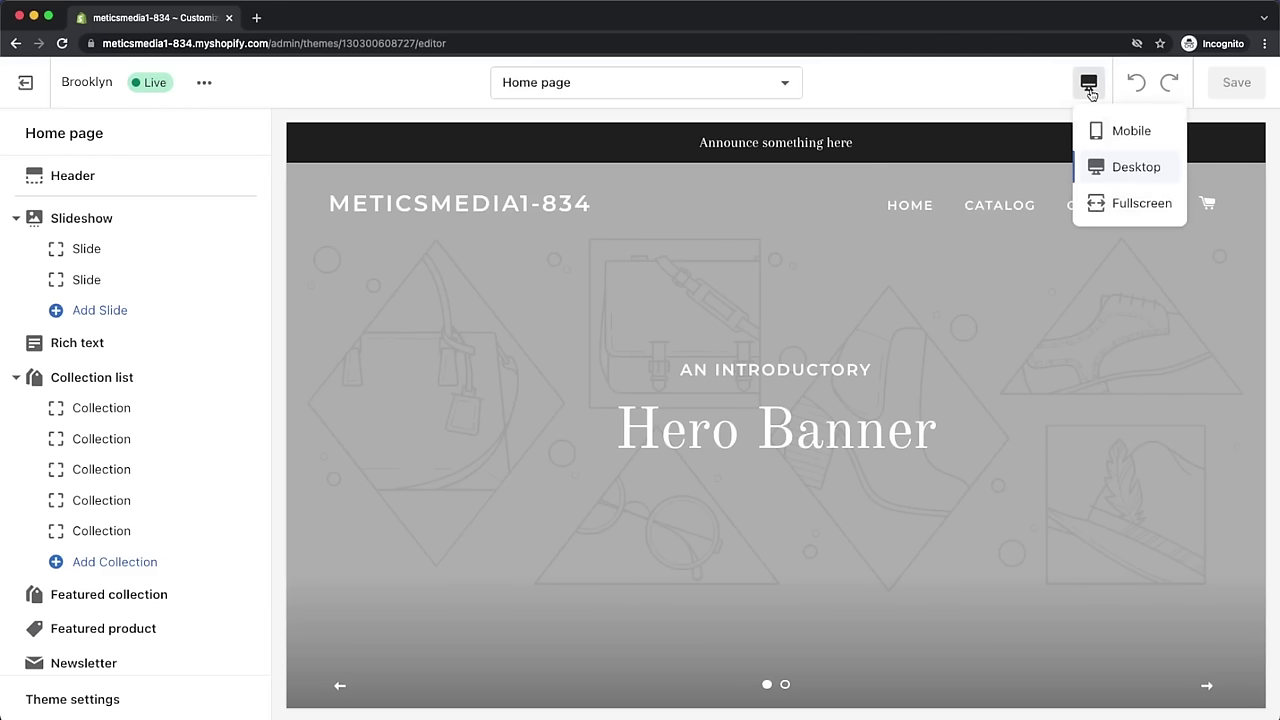
left_click(1120, 132)
scroll(867, 295, "down", 5)
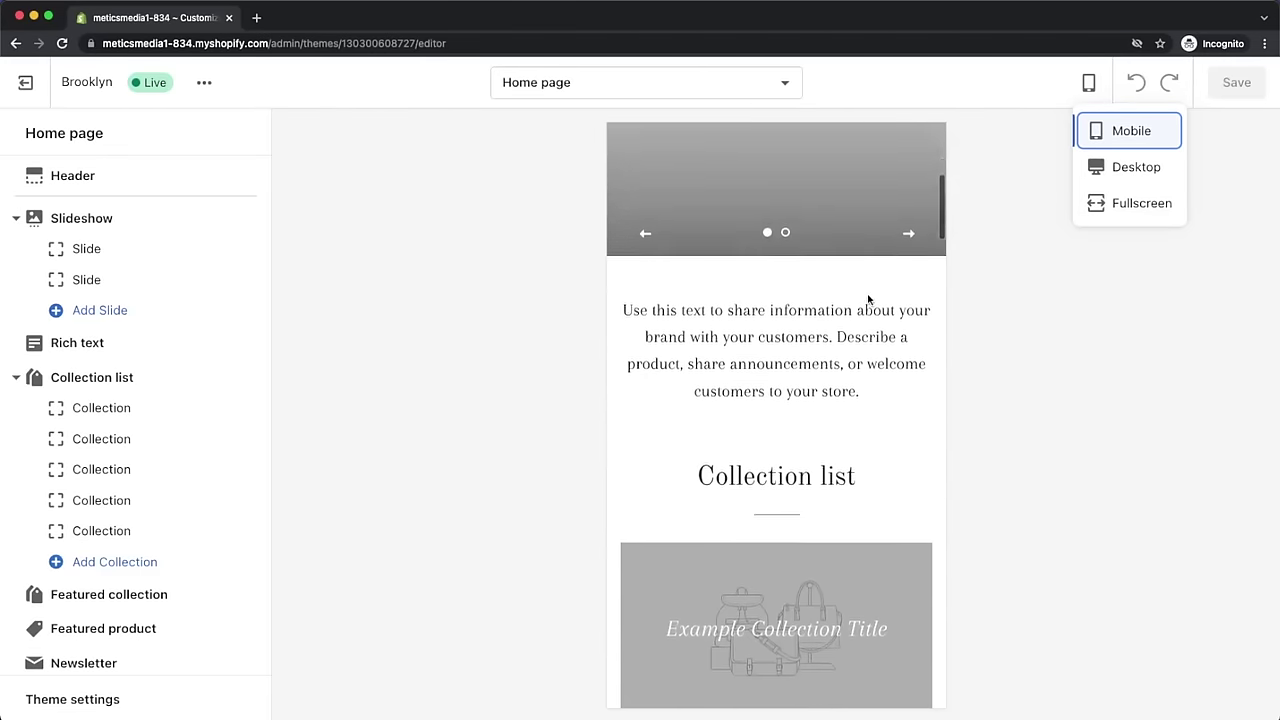
scroll(867, 298, "down", 2)
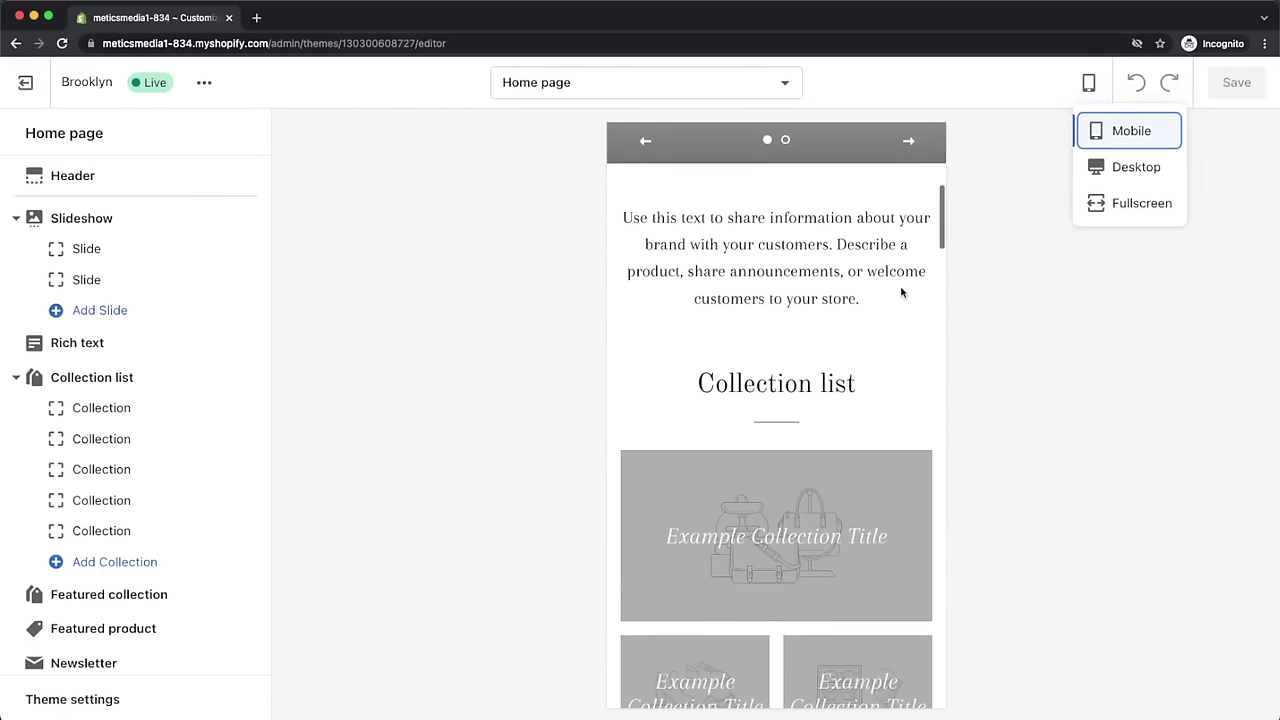
left_click(1117, 172)
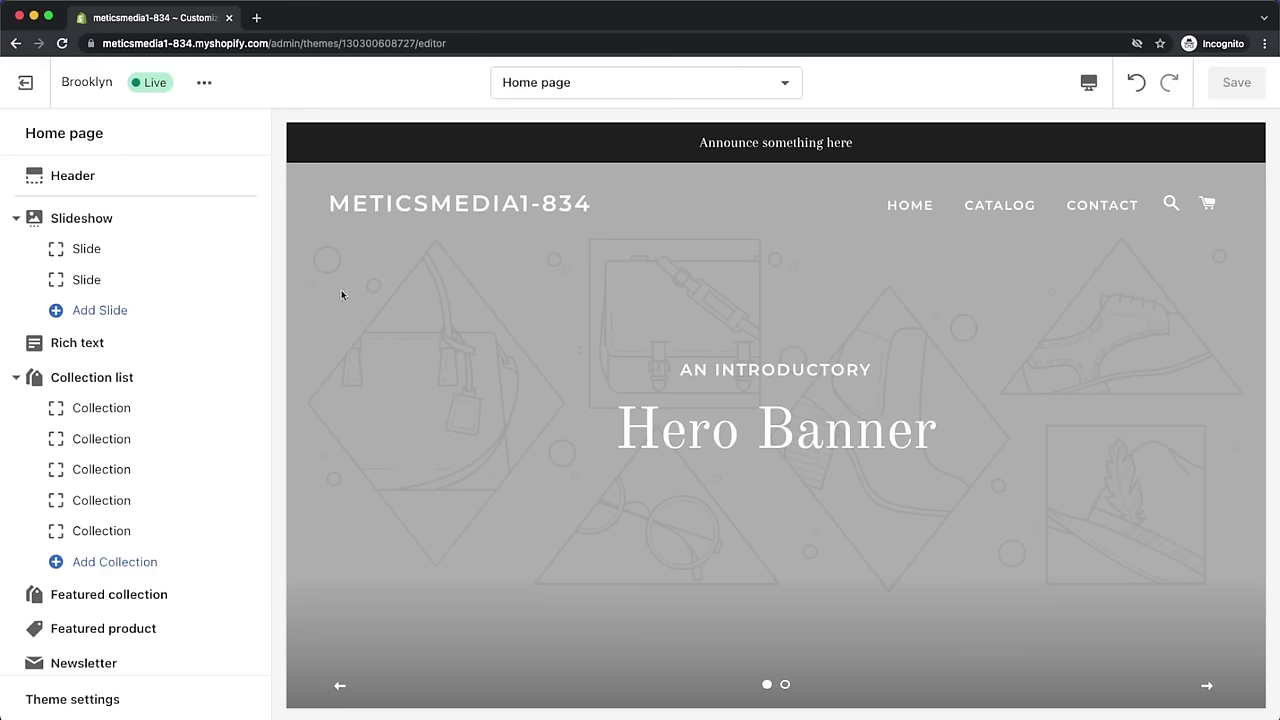
scroll(152, 330, "down", 2)
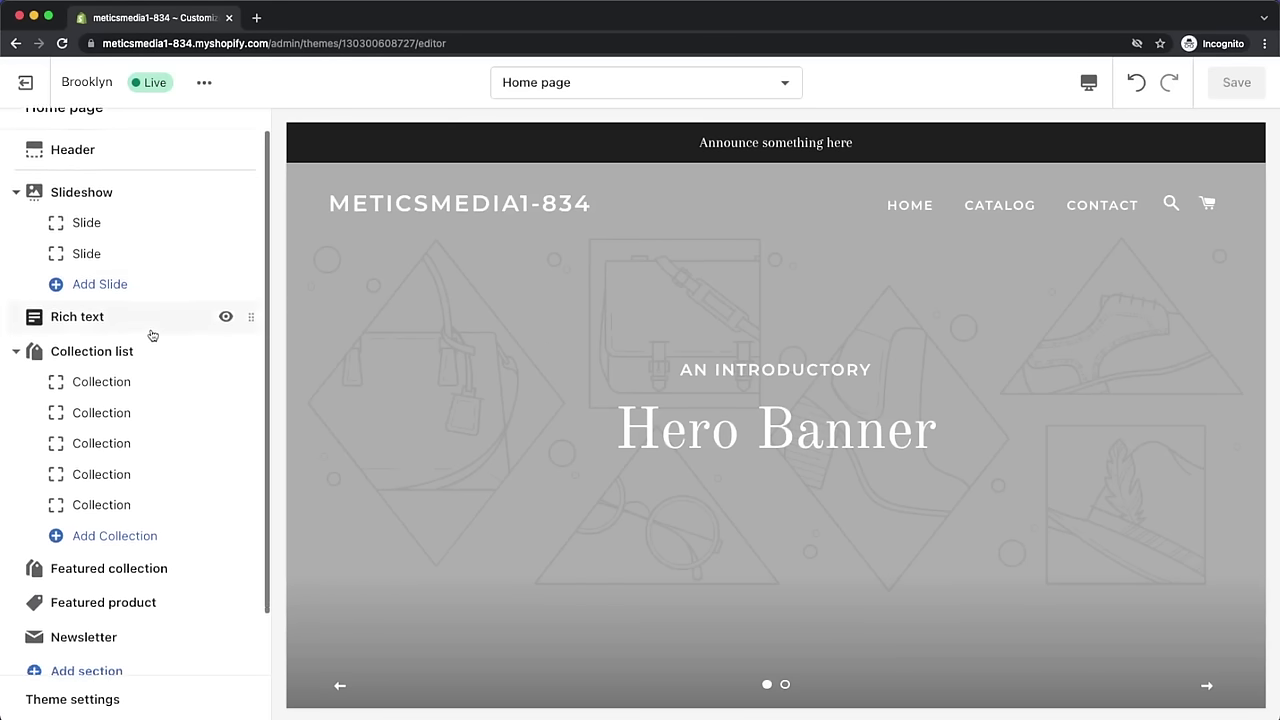
scroll(152, 343, "up", 2)
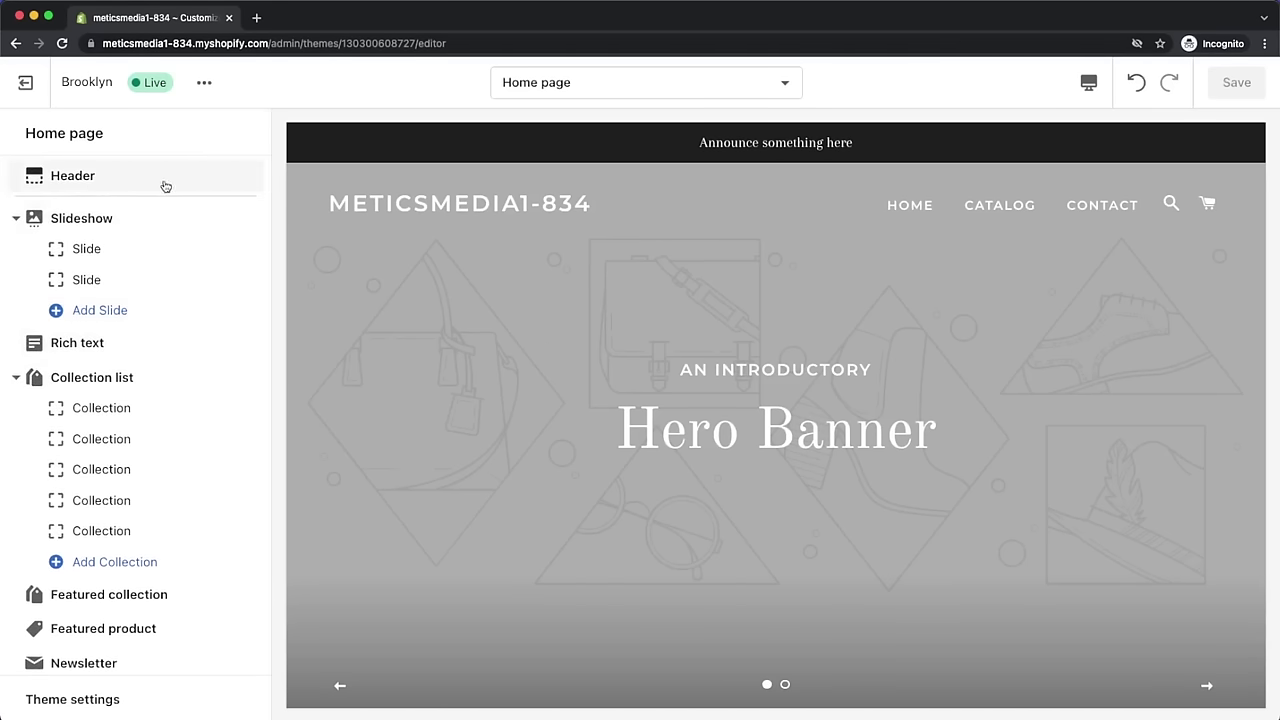
scroll(170, 300, "down", 2)
left_click(52, 655)
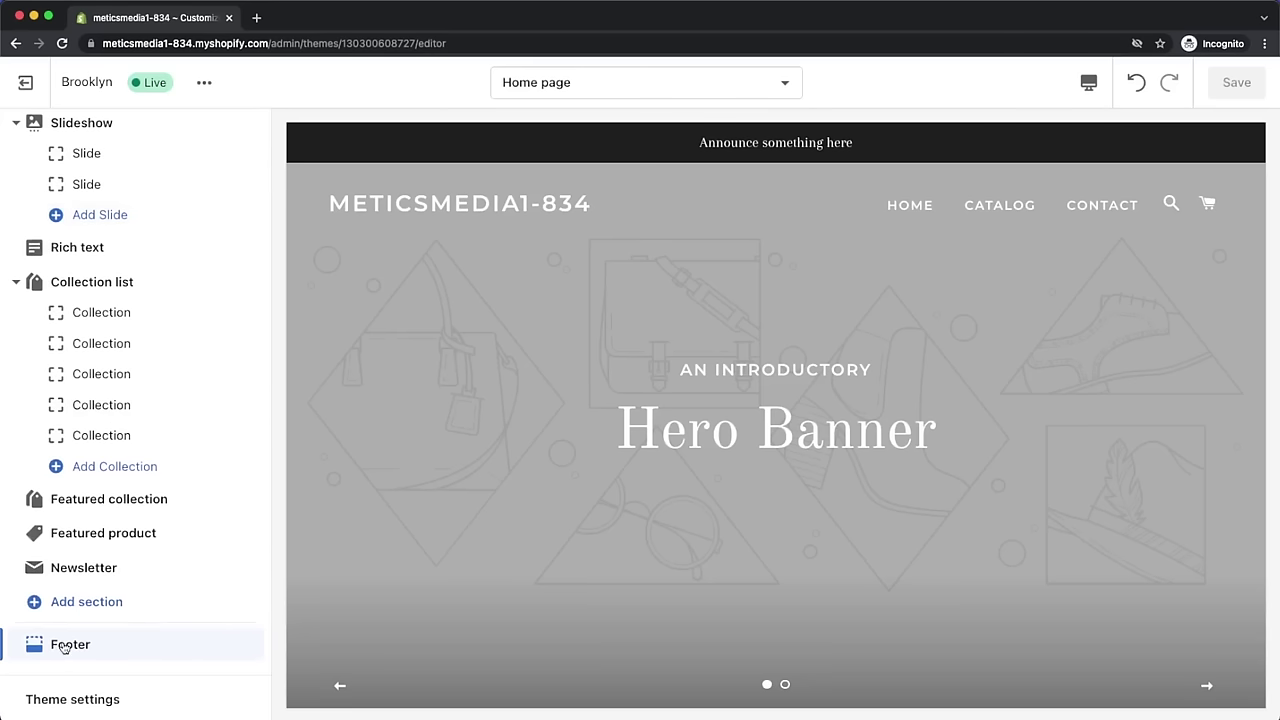
scroll(166, 540, "up", 2)
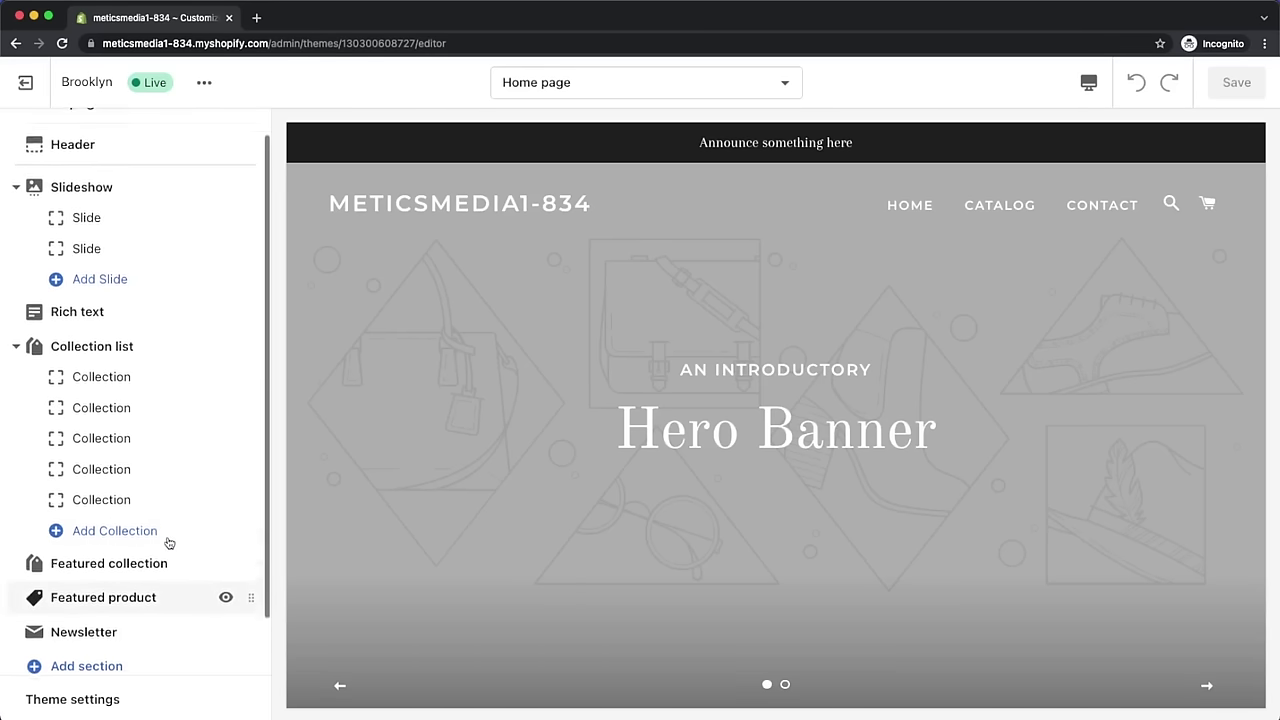
scroll(168, 197, "up", 1)
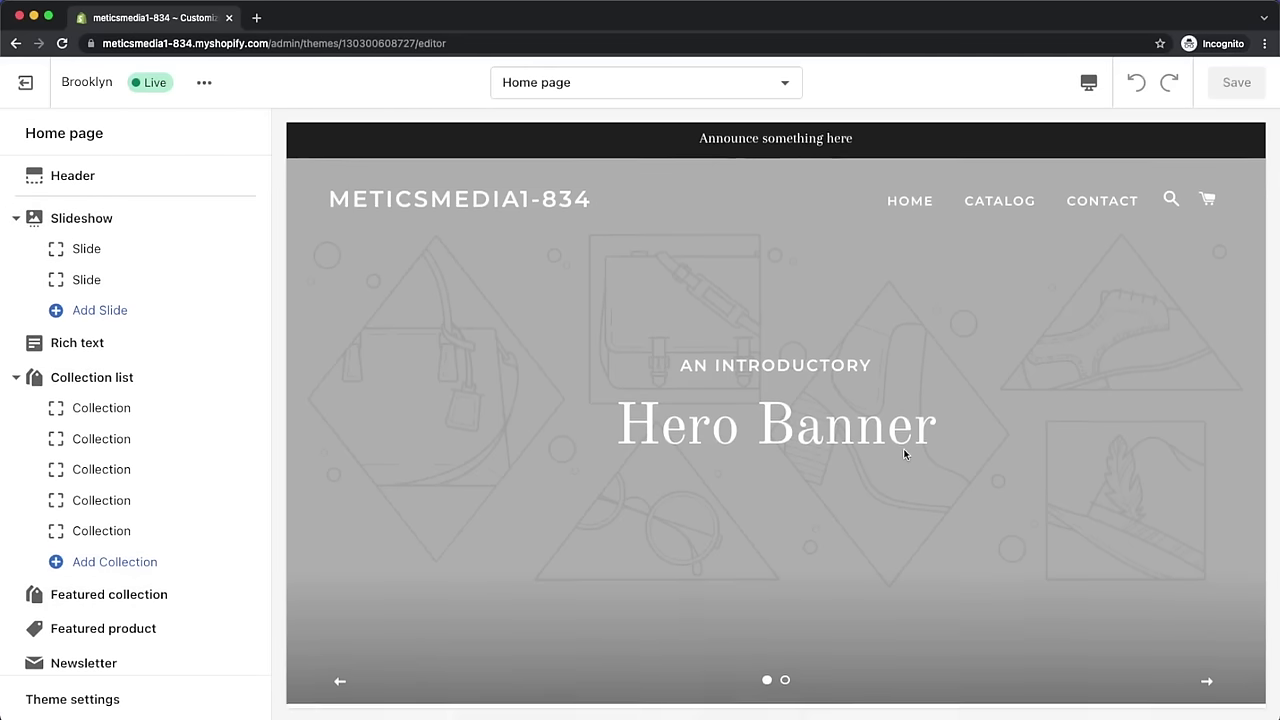
scroll(903, 450, "down", 5)
scroll(903, 453, "down", 5)
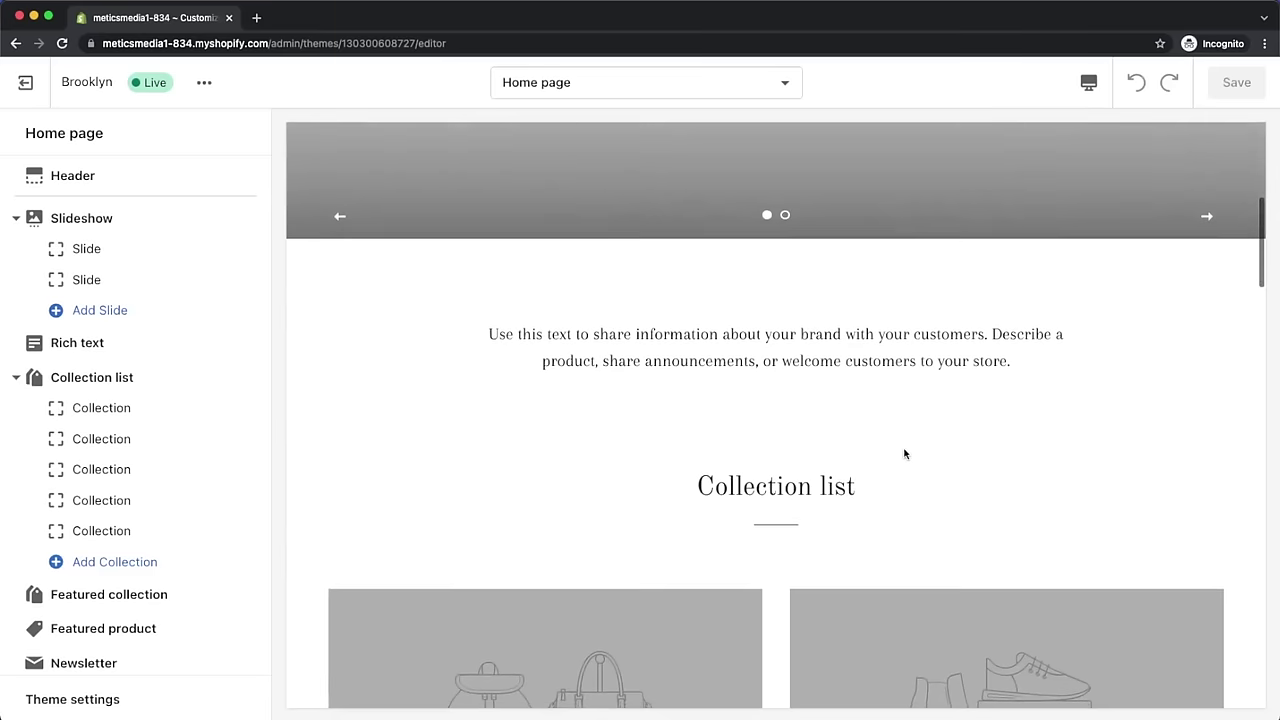
scroll(905, 455, "down", 14)
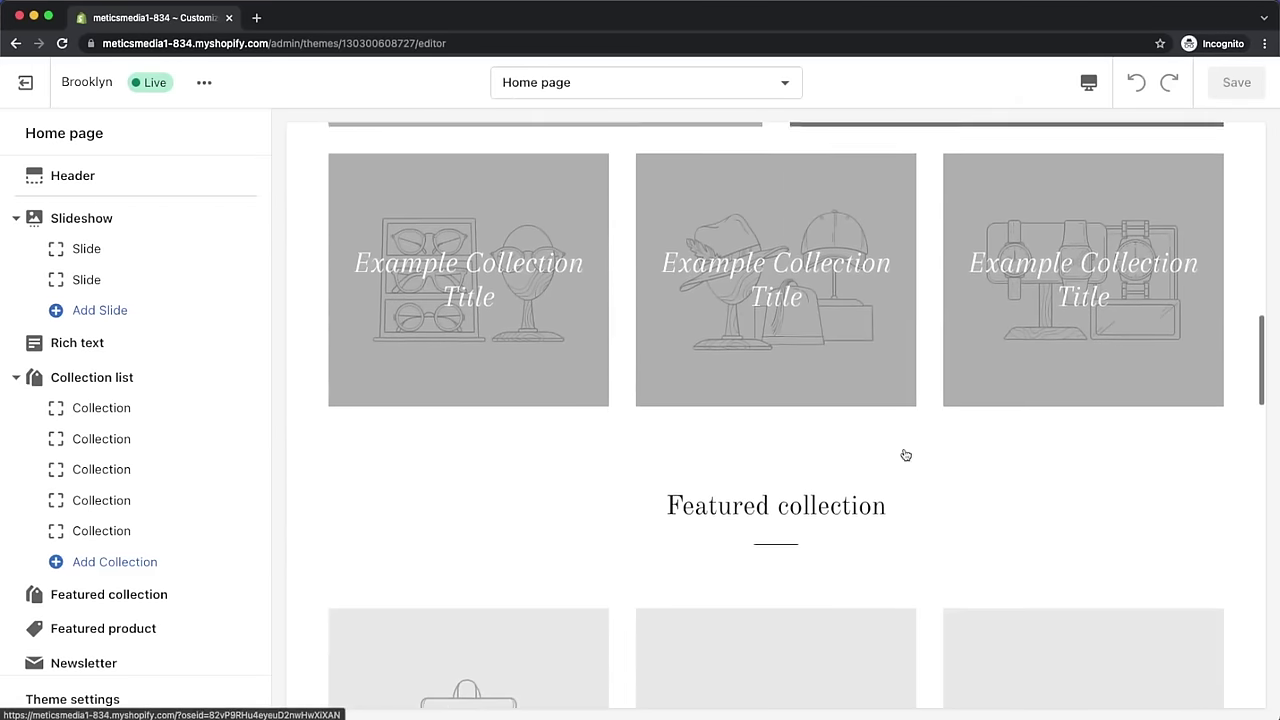
scroll(905, 455, "down", 10)
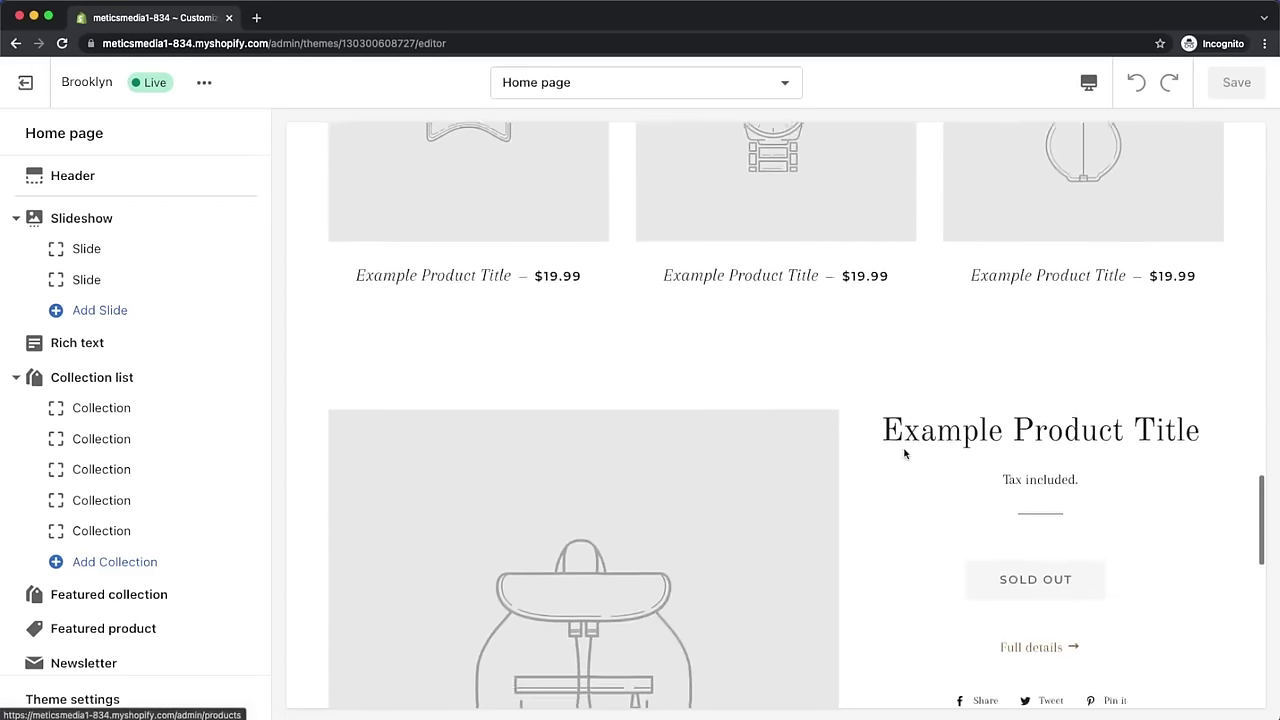
scroll(905, 455, "down", 1)
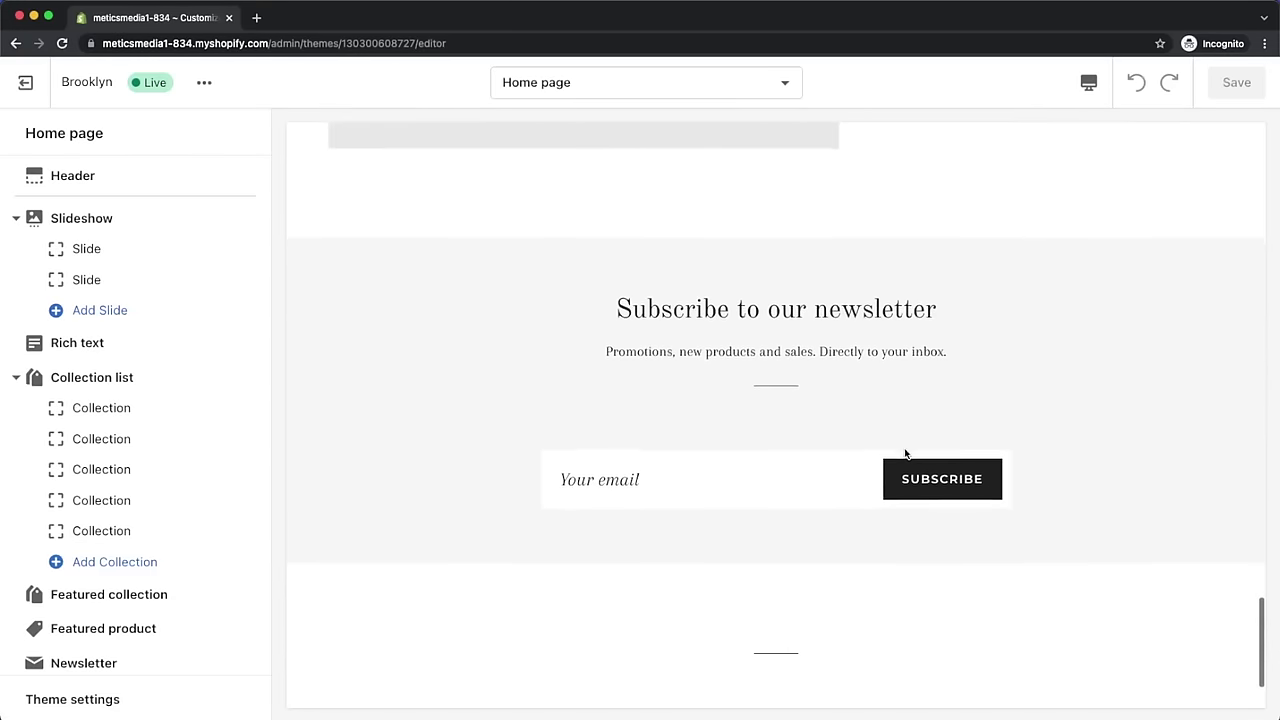
mouse_move(259, 342)
left_mouse_down()
mouse_move(260, 277)
mouse_move(239, 334)
left_mouse_up()
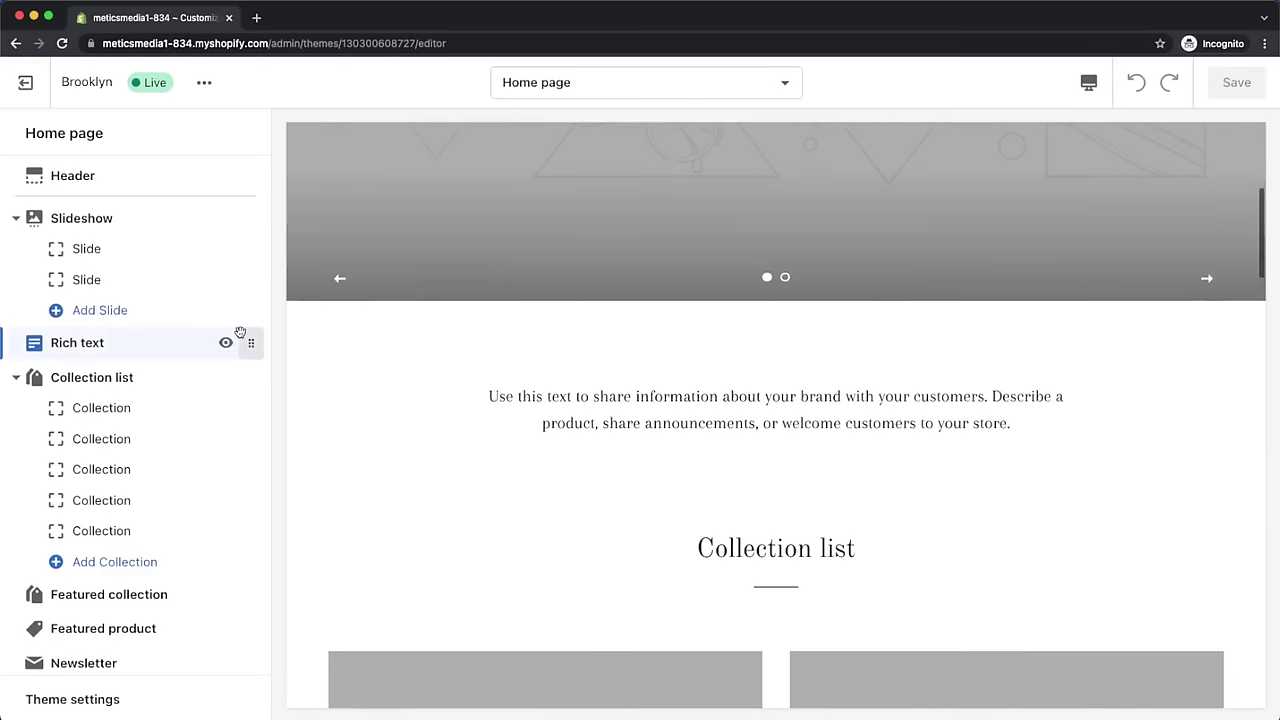
- Try removing the Rich text section and browse Add section, leaving the template unchanged
left_click(125, 346)
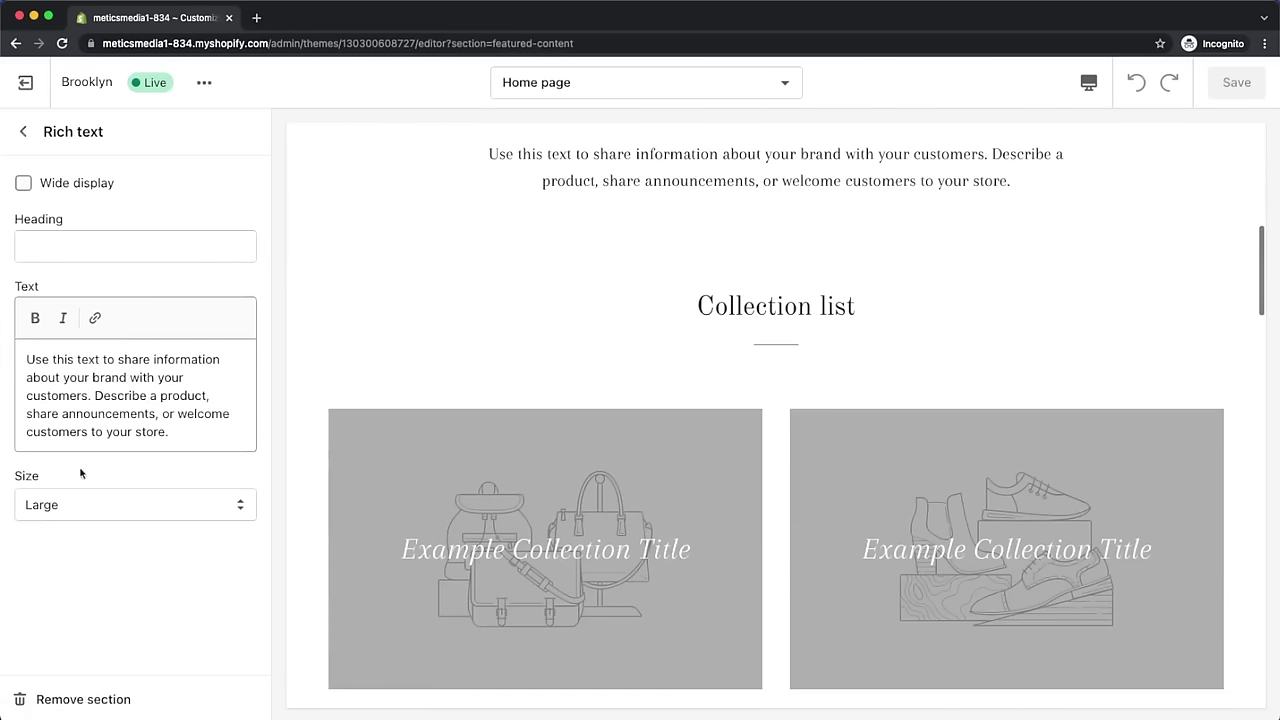
left_click(88, 699)
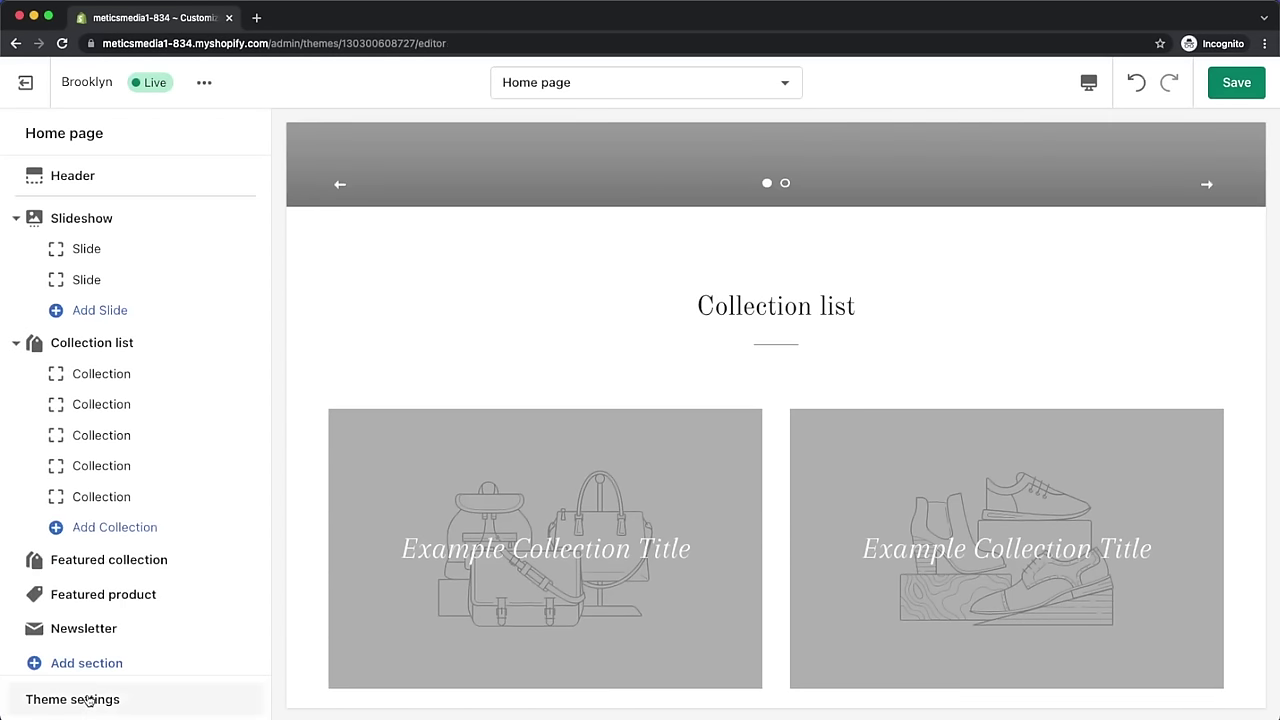
scroll(86, 666, "down", 1)
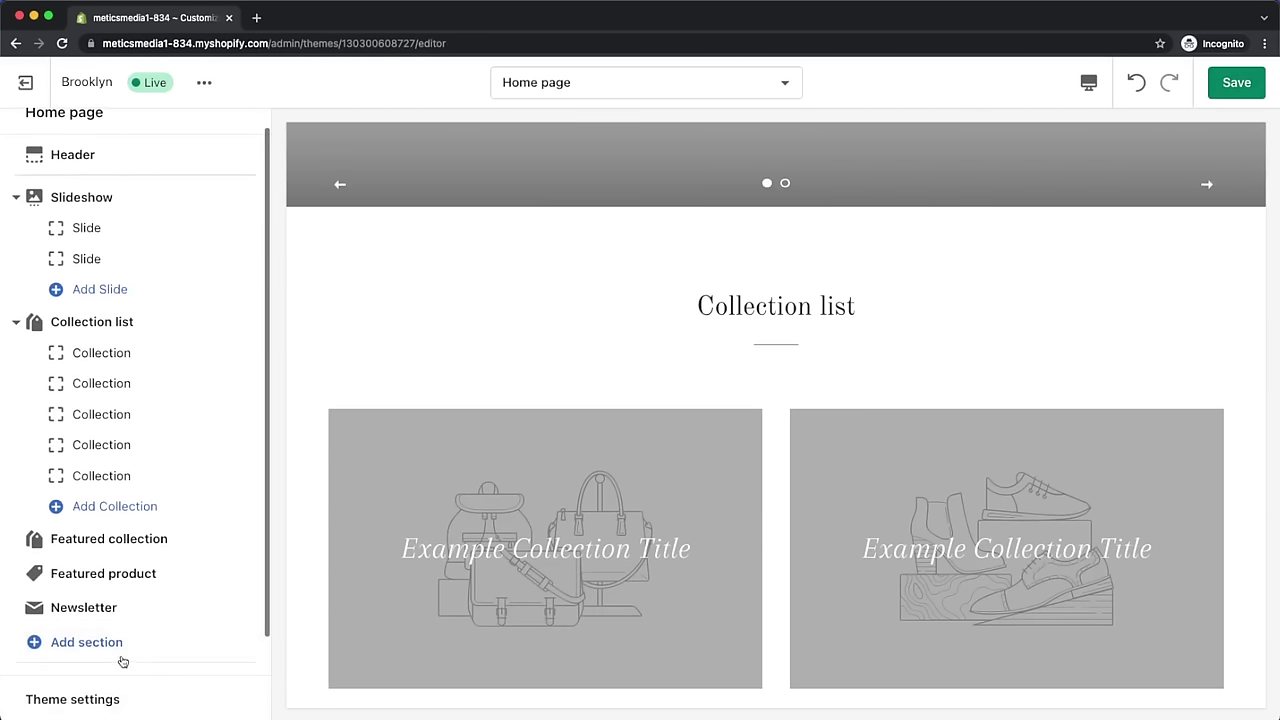
left_click(88, 645)
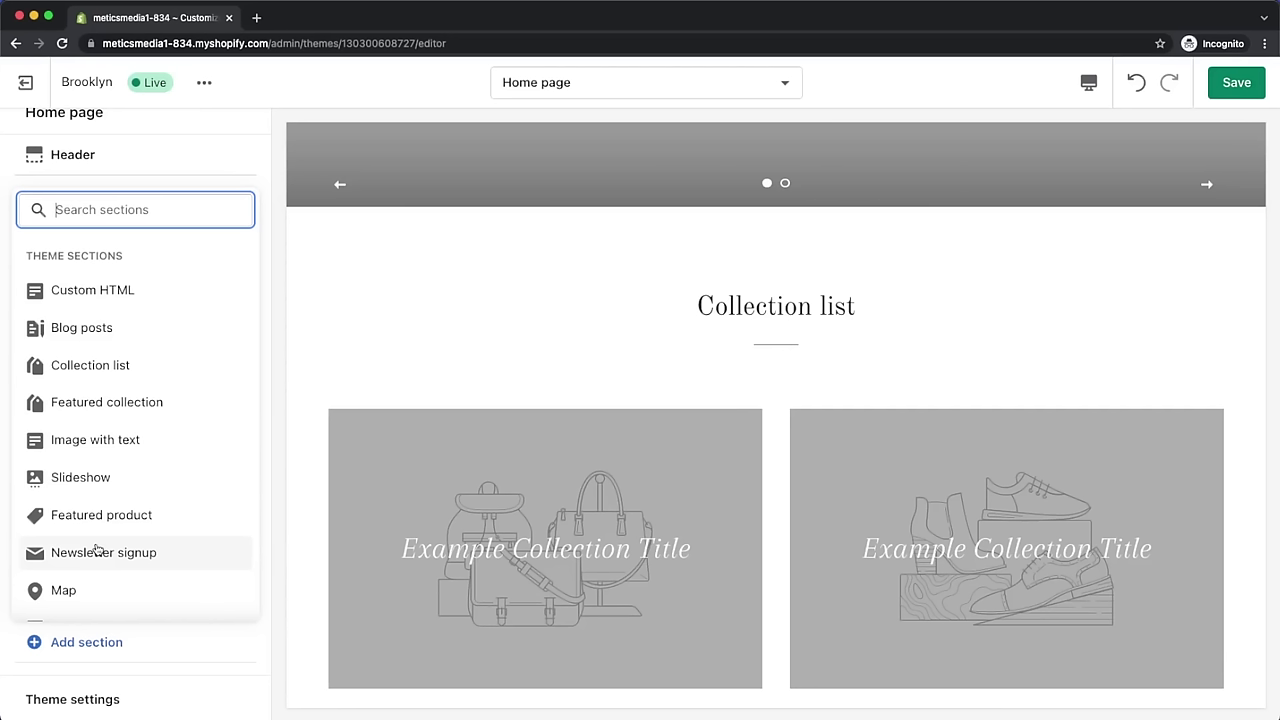
left_click(392, 293)
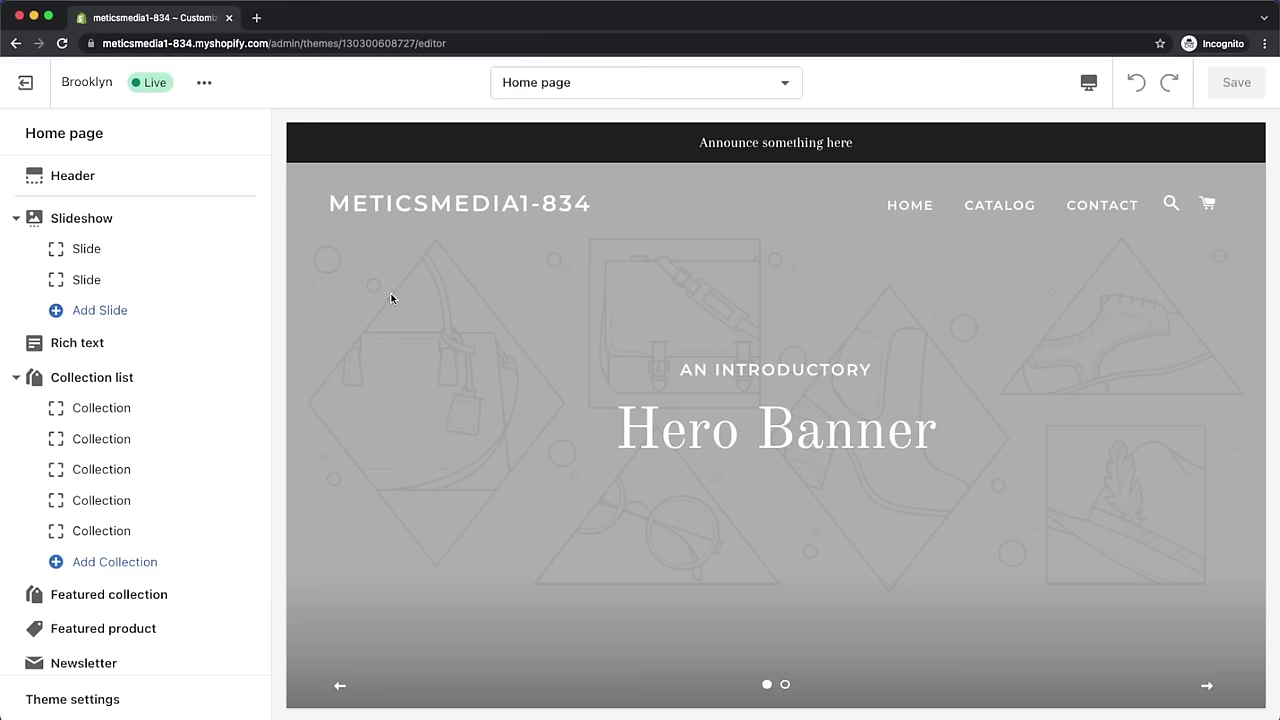
- Upload the METICSWATCHES image and set it as the header logo
left_click(126, 183)
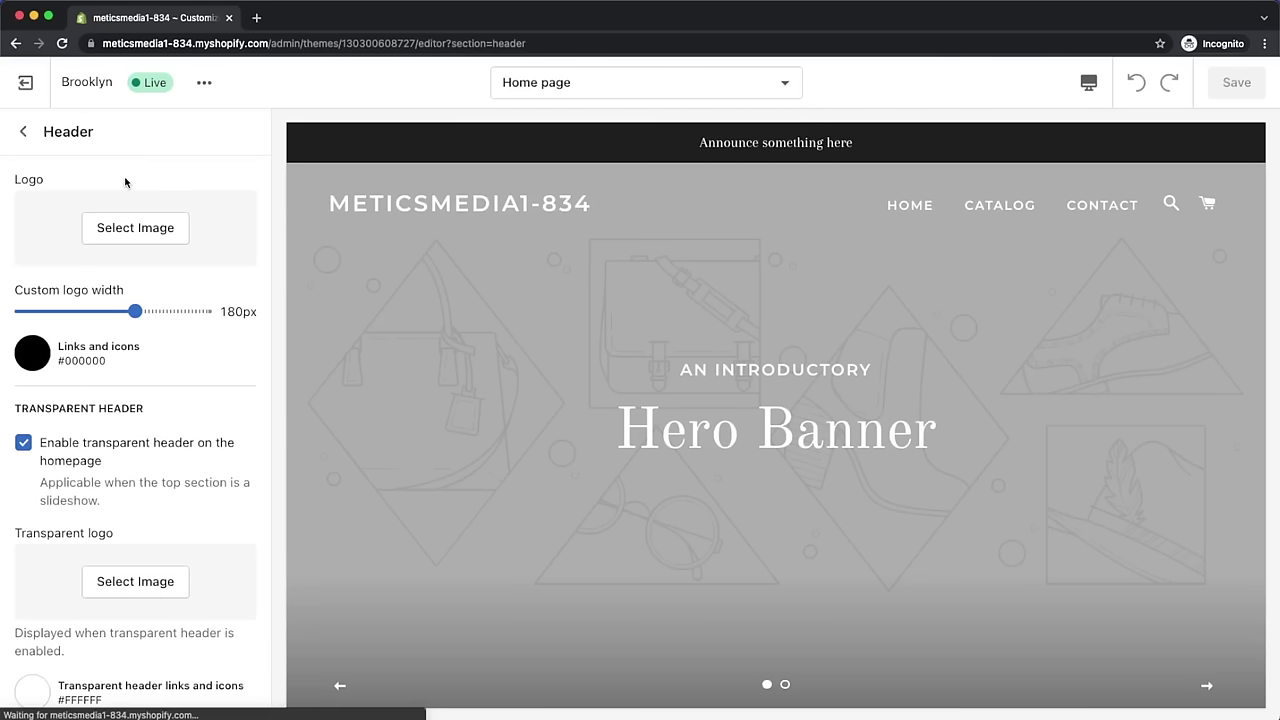
left_click(155, 229)
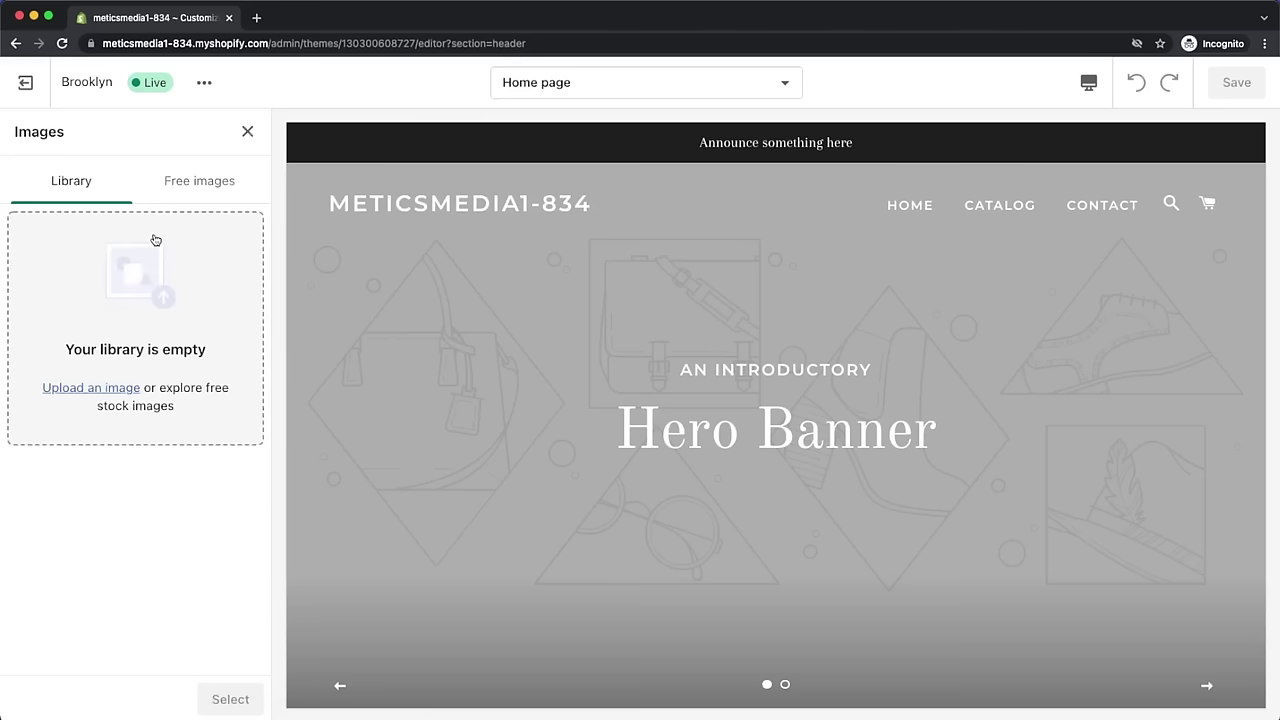
left_click(94, 389)
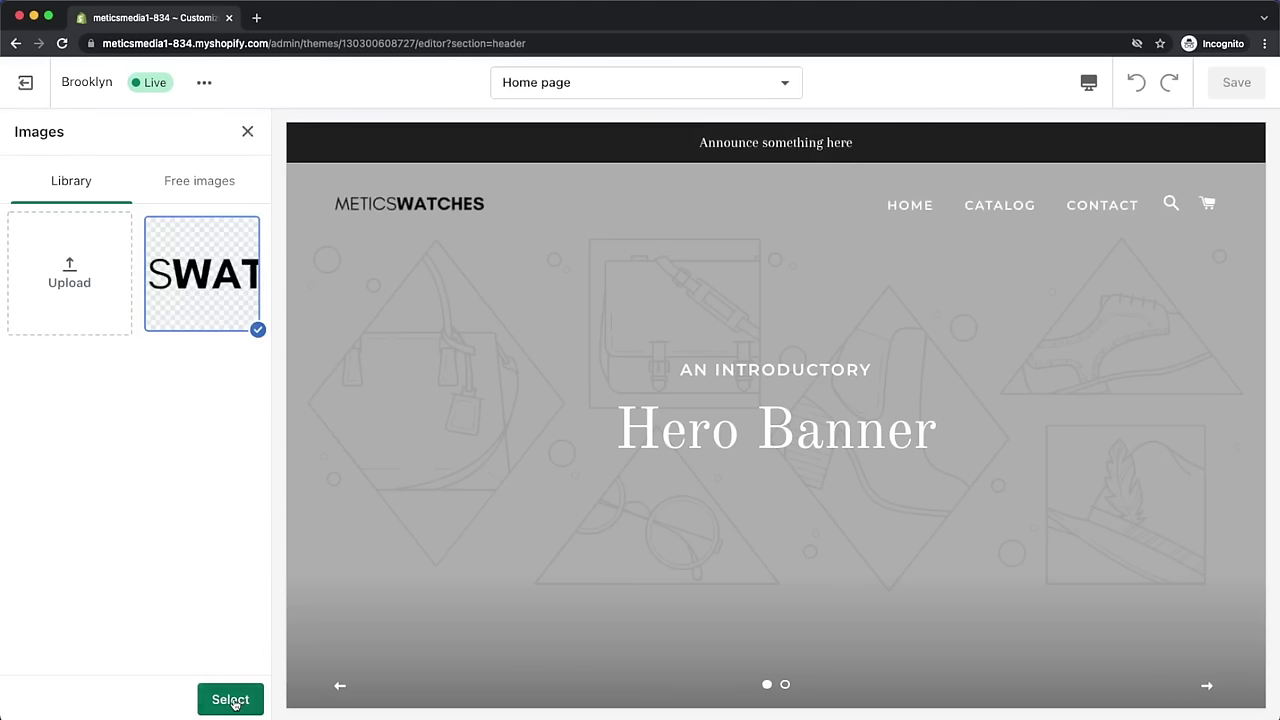
left_click(230, 700)
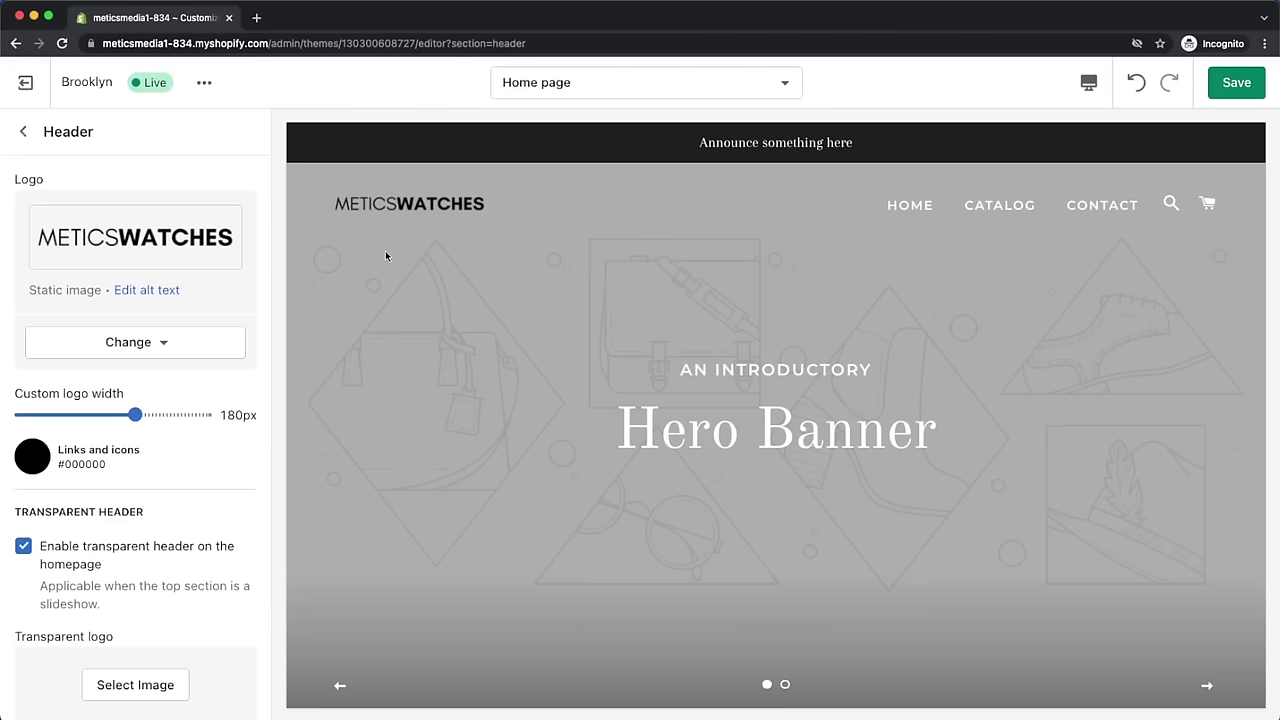
- Set the white logo version as the transparent-header logo
scroll(211, 440, "down", 5)
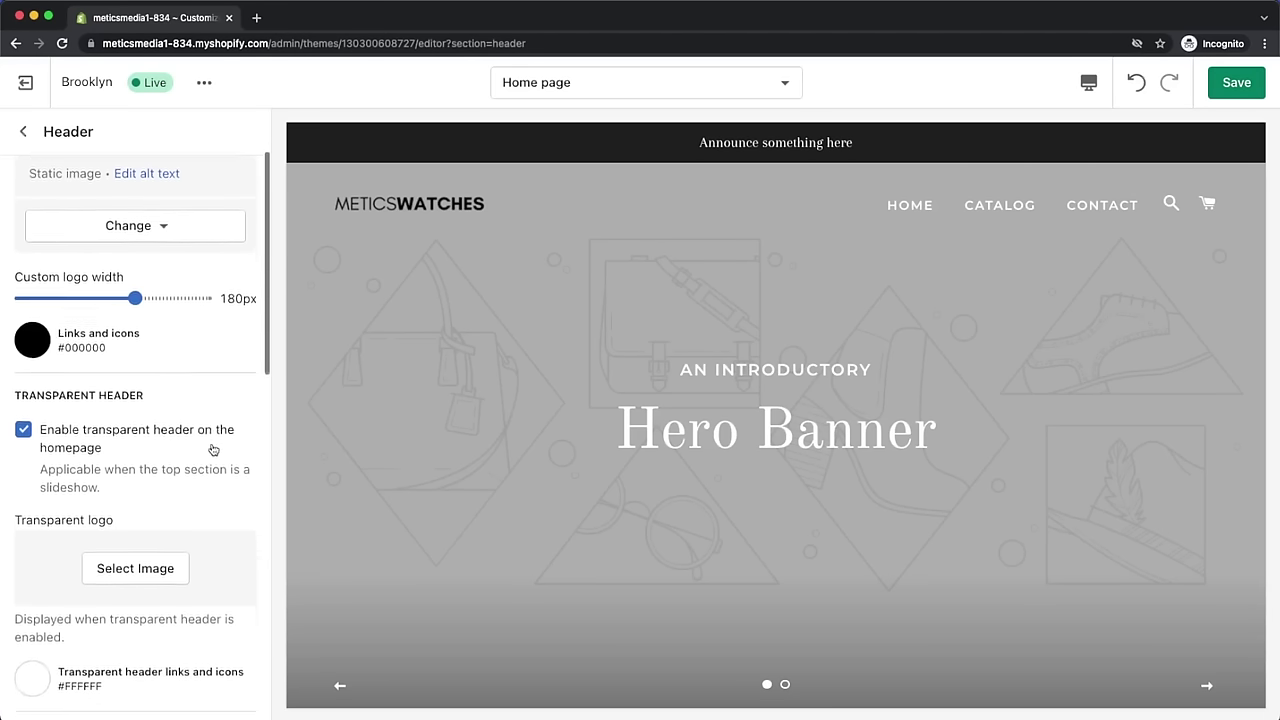
left_click(163, 482)
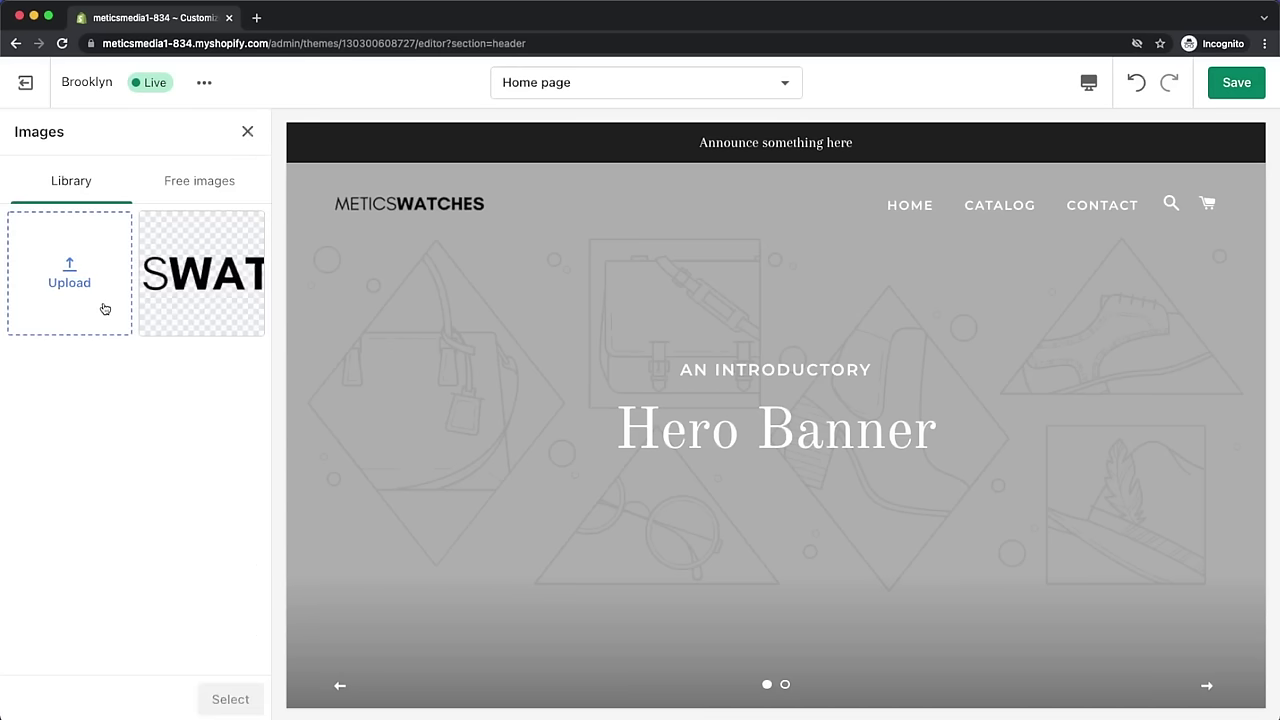
left_click(185, 300)
left_click(230, 697)
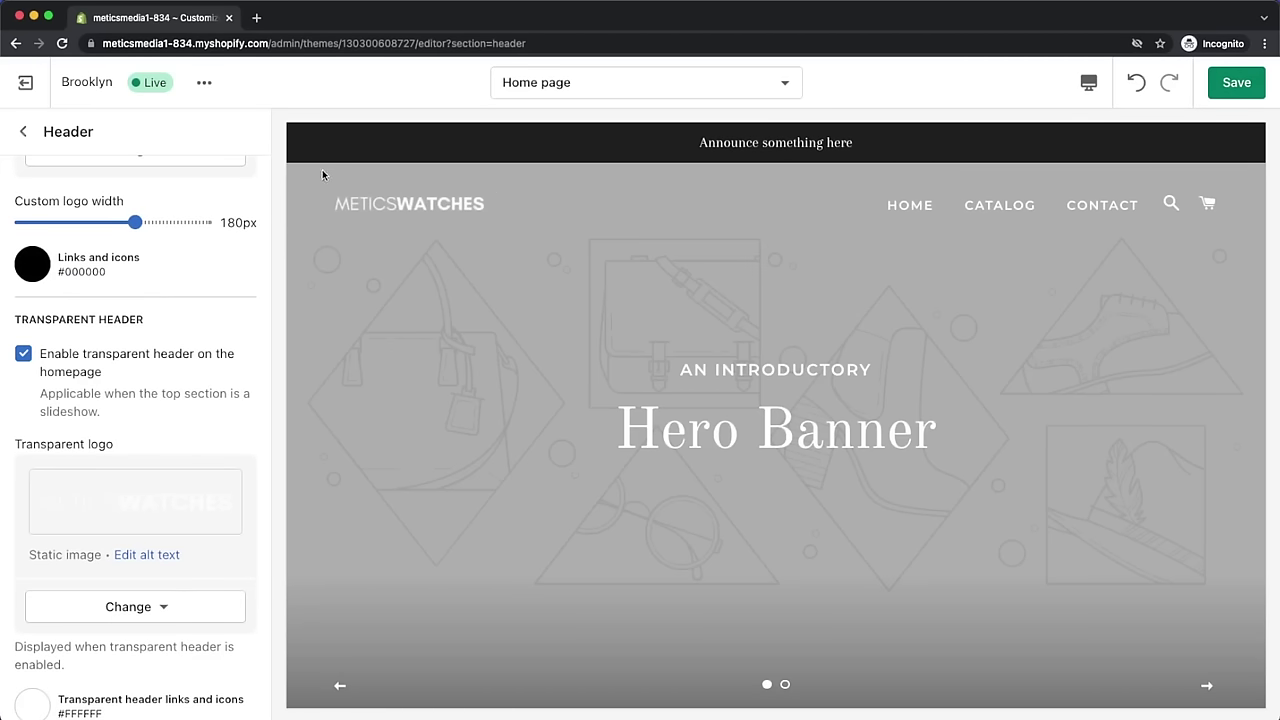
- Switch the editor preview to the Collections > Default collection template
left_click(600, 82)
left_click(580, 286)
left_click(586, 220)
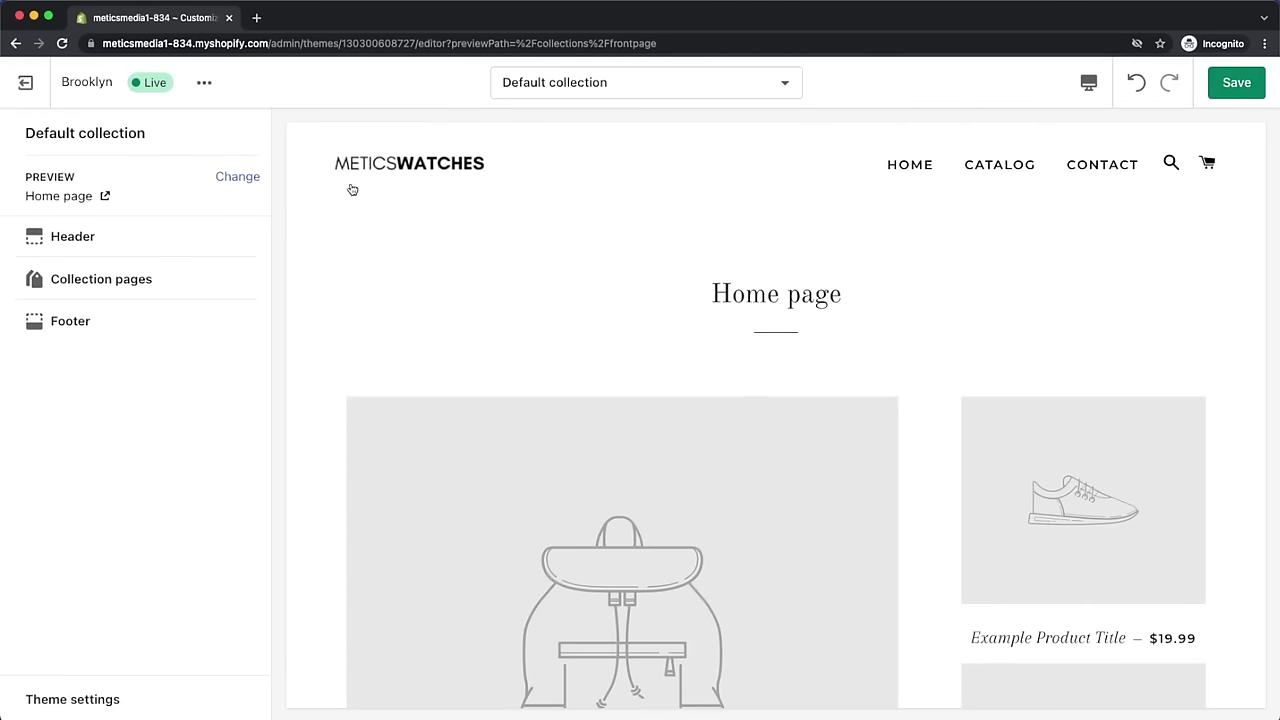
- Return to the Home page template and open the Header settings
left_click(600, 82)
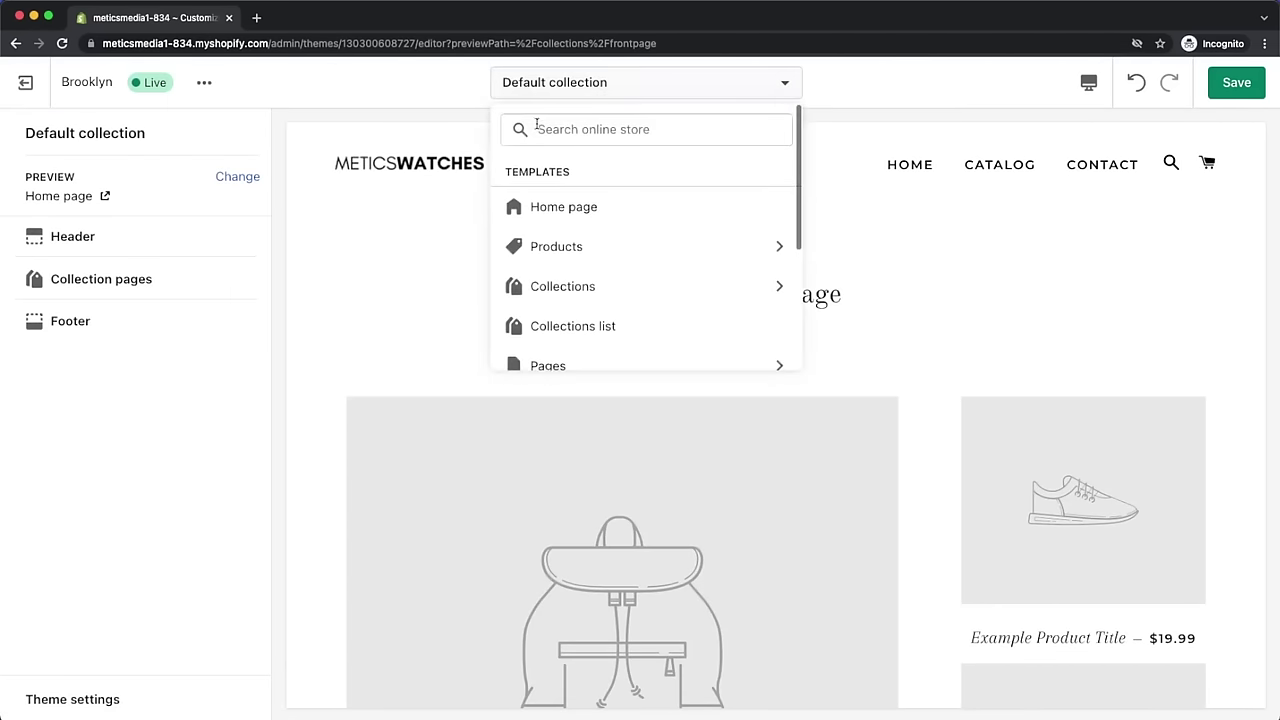
left_click(551, 207)
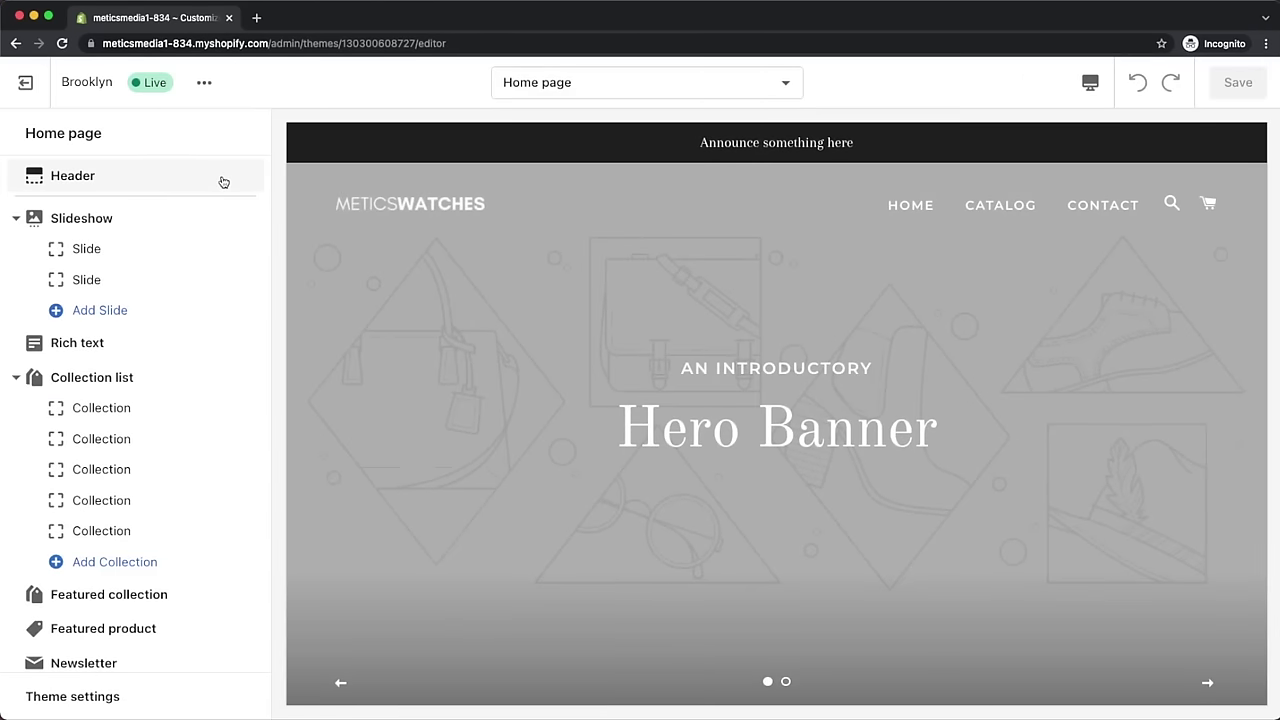
left_click(223, 180)
- Change the announcement bar text to 'Free shipping on all orders worldwide!' and save
scroll(206, 290, "down", 10)
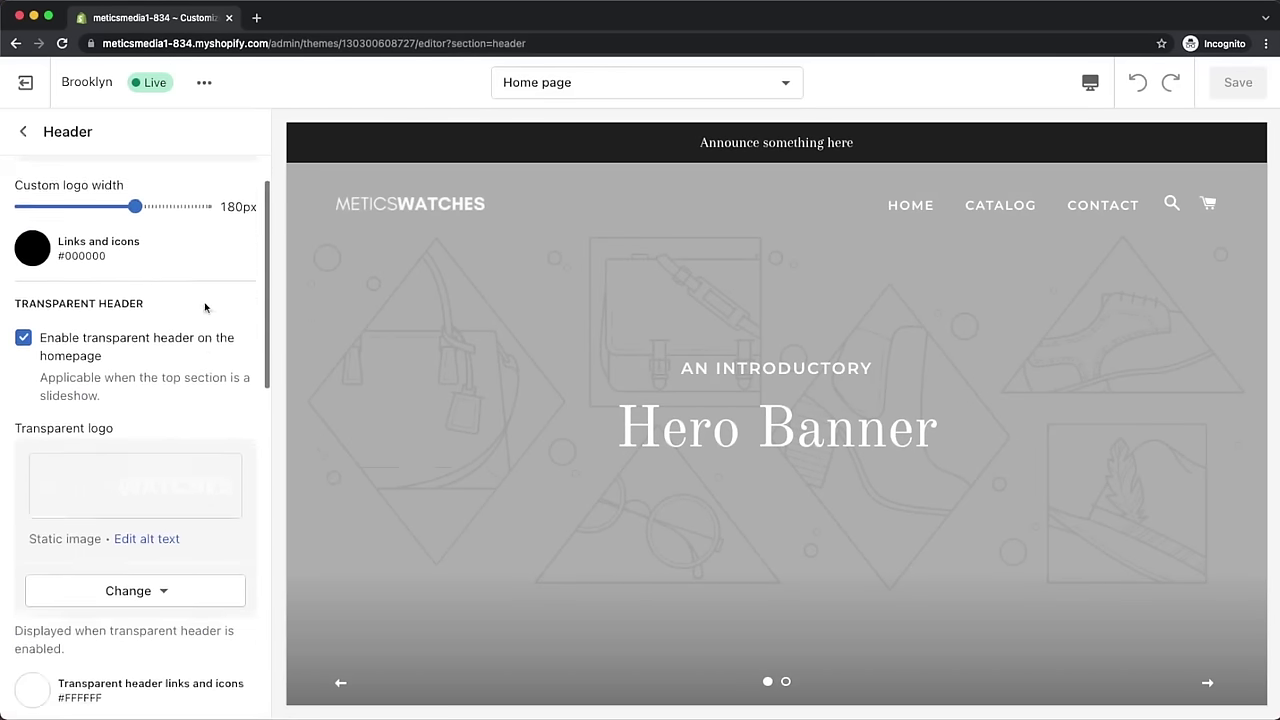
scroll(203, 313, "down", 9)
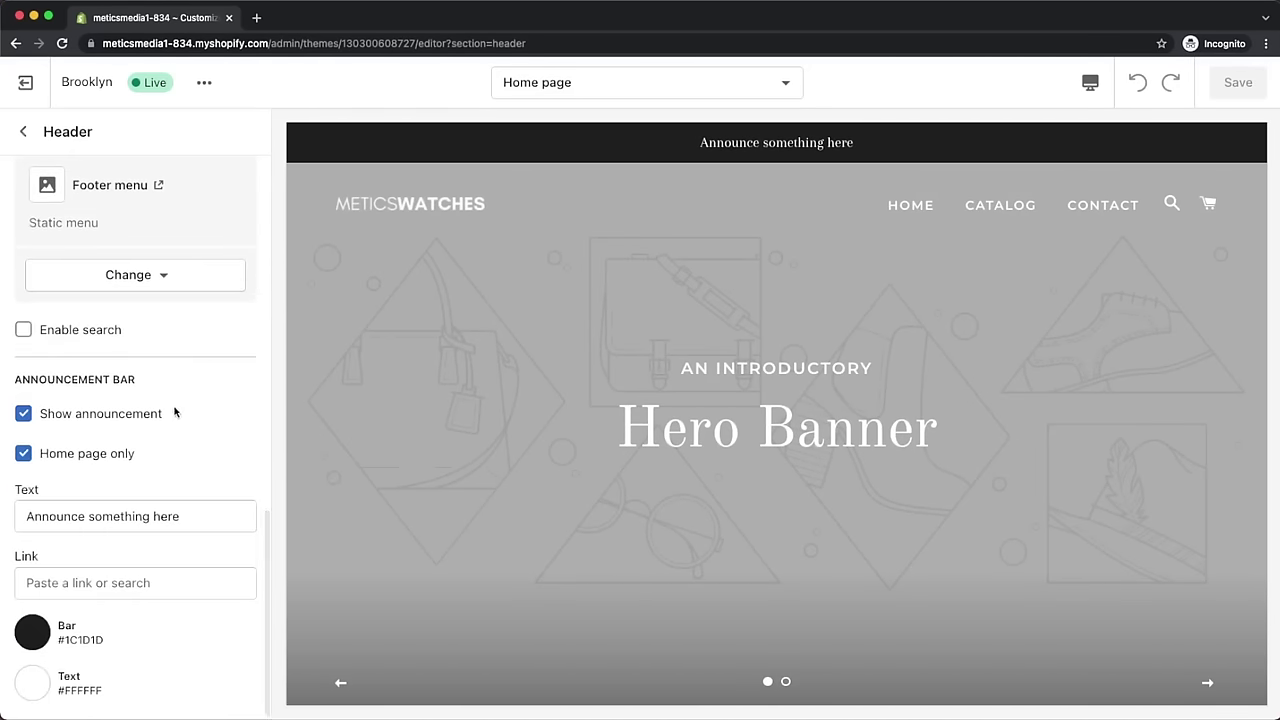
triple_click(100, 516)
type("30%")
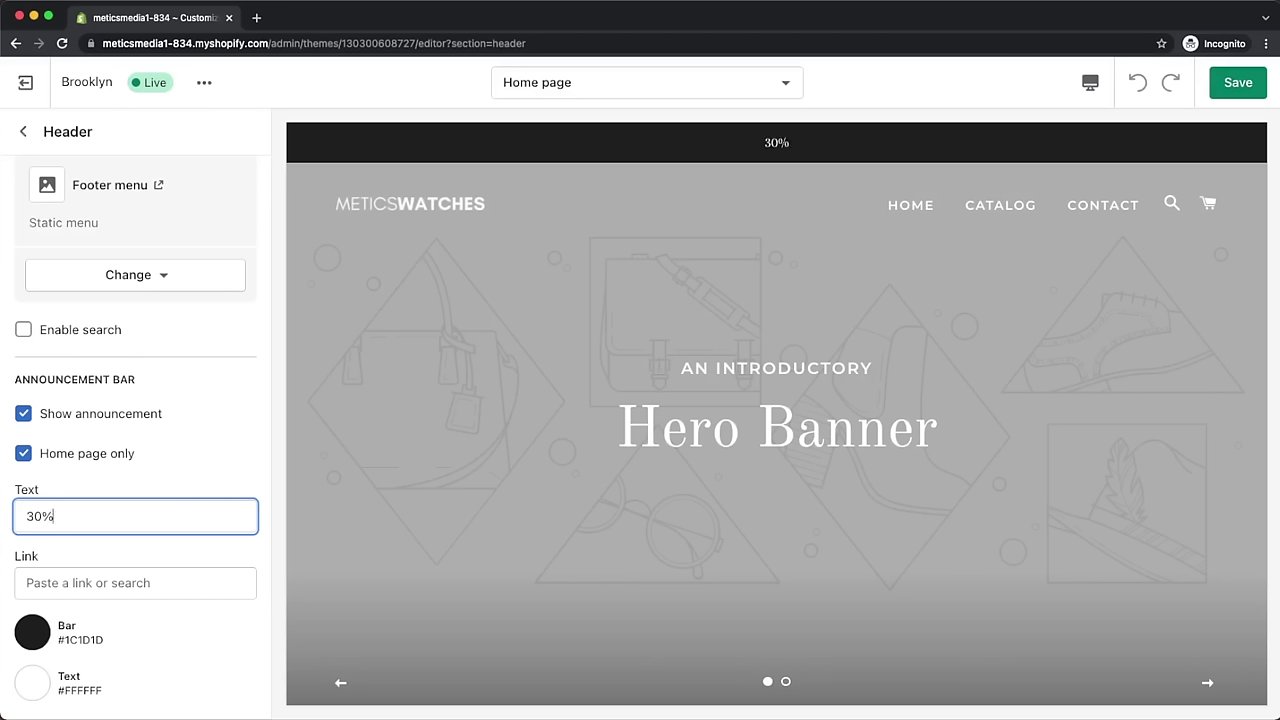
type(" Off No")
type("w!")
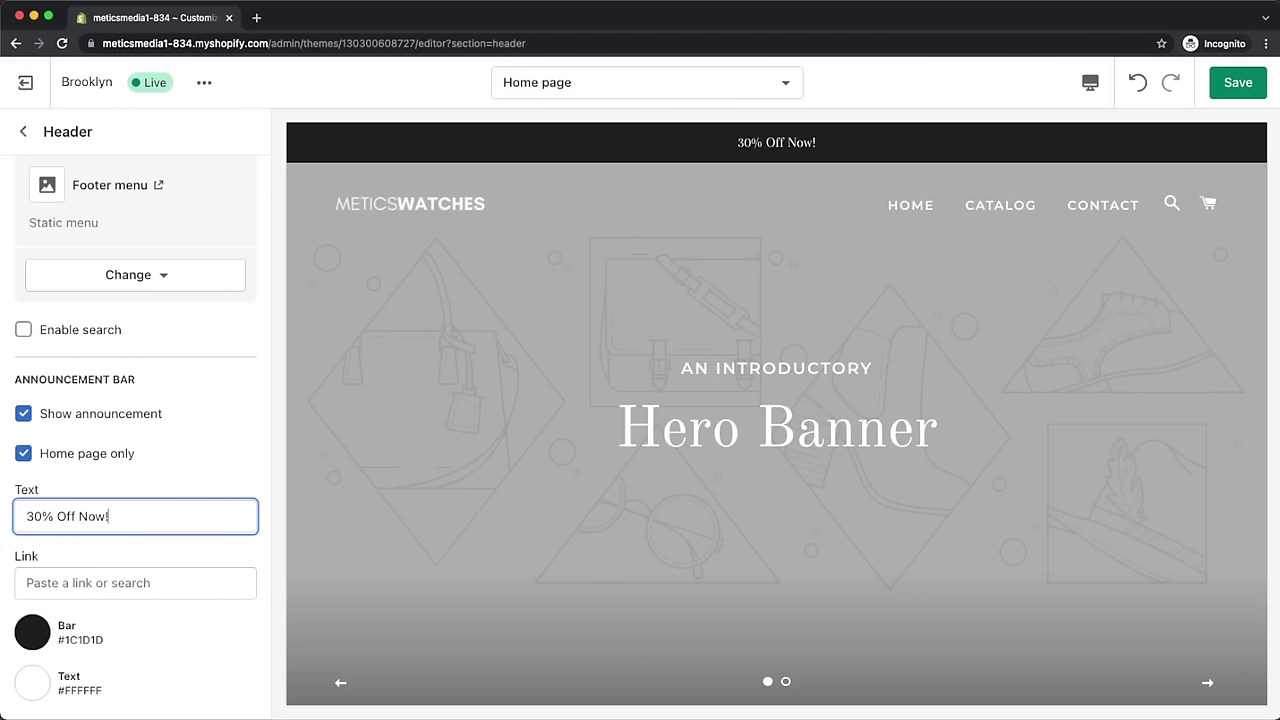
key("super+a")
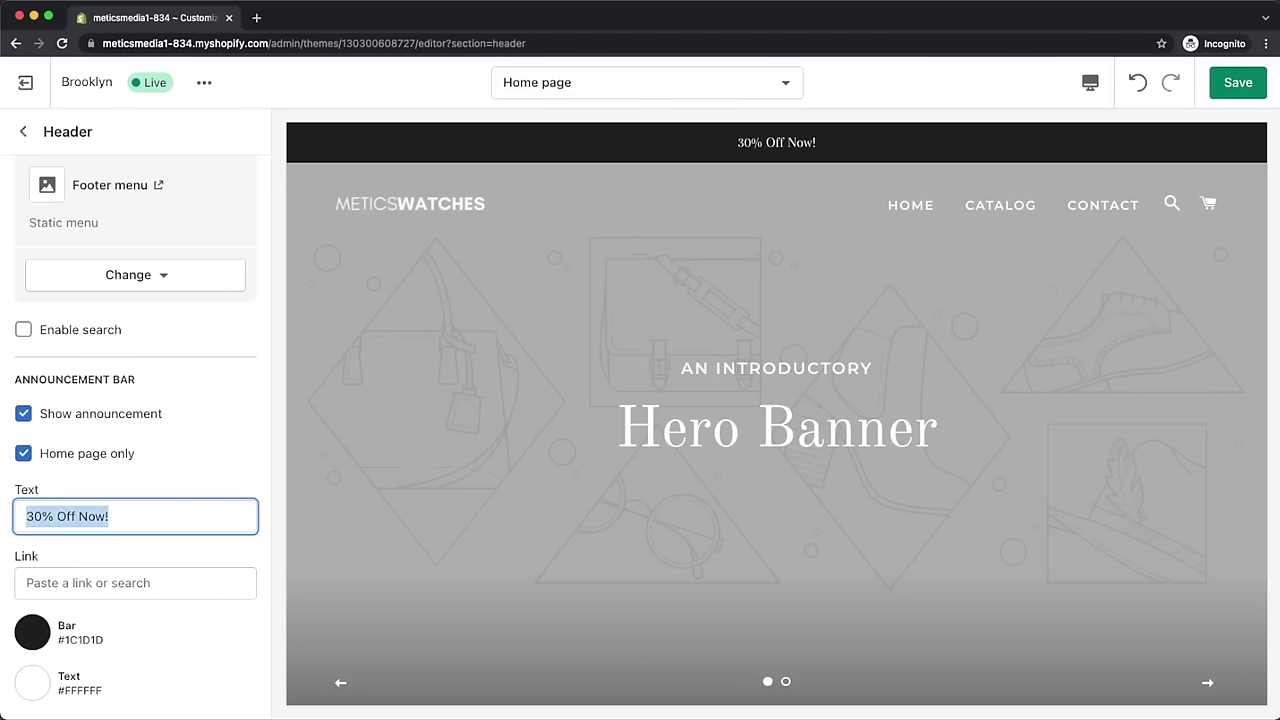
type("Free shipping on all orders worldwide!")
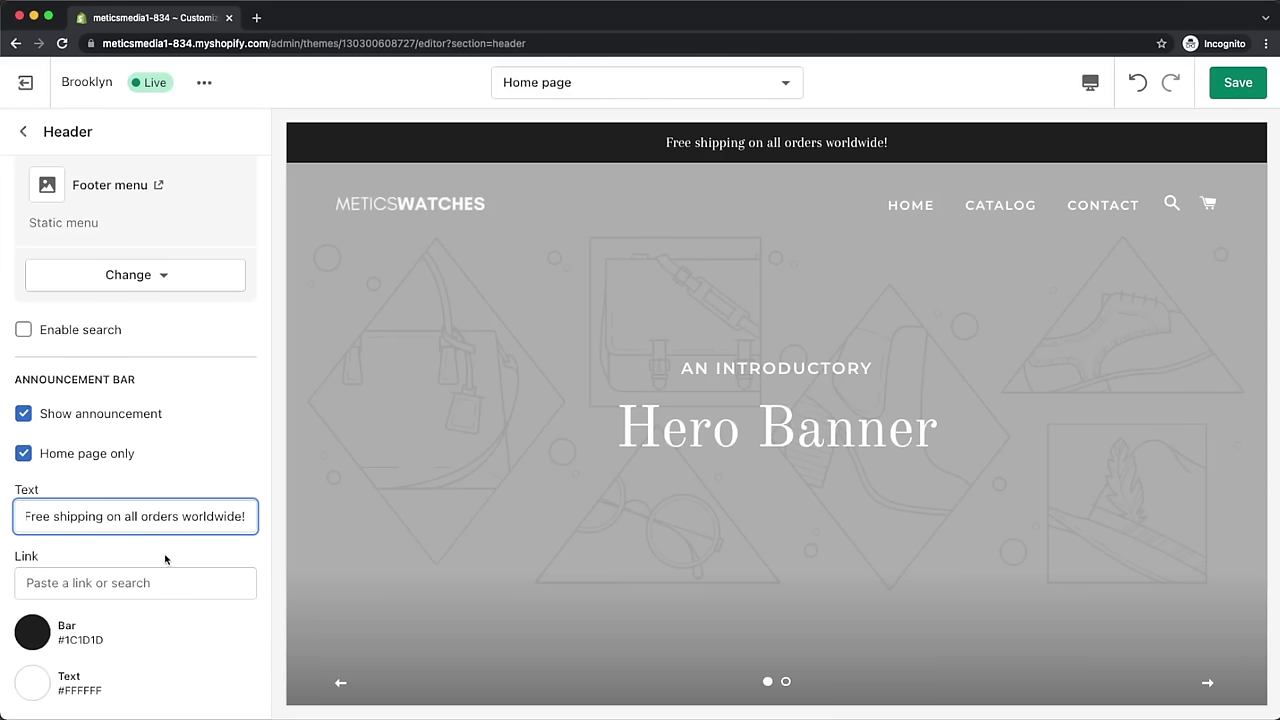
left_click(22, 415)
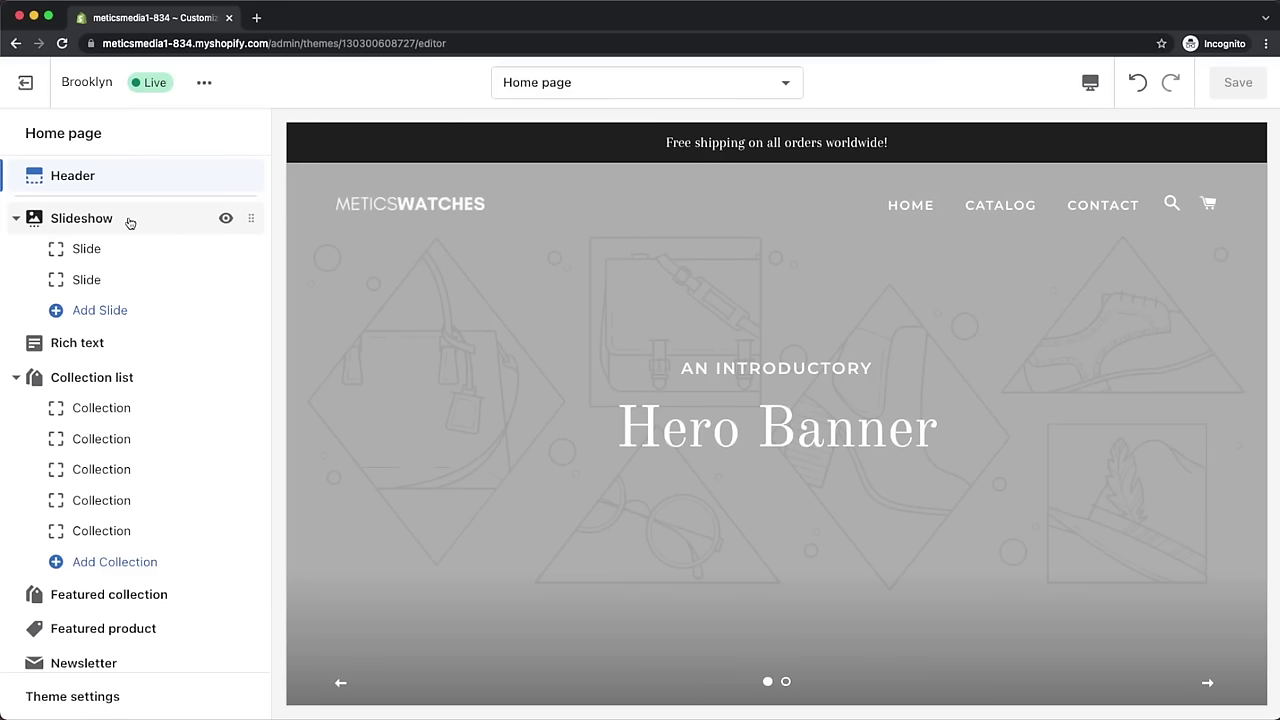
- Delete the second slide and give the remaining slide the watch photo
left_click(133, 279)
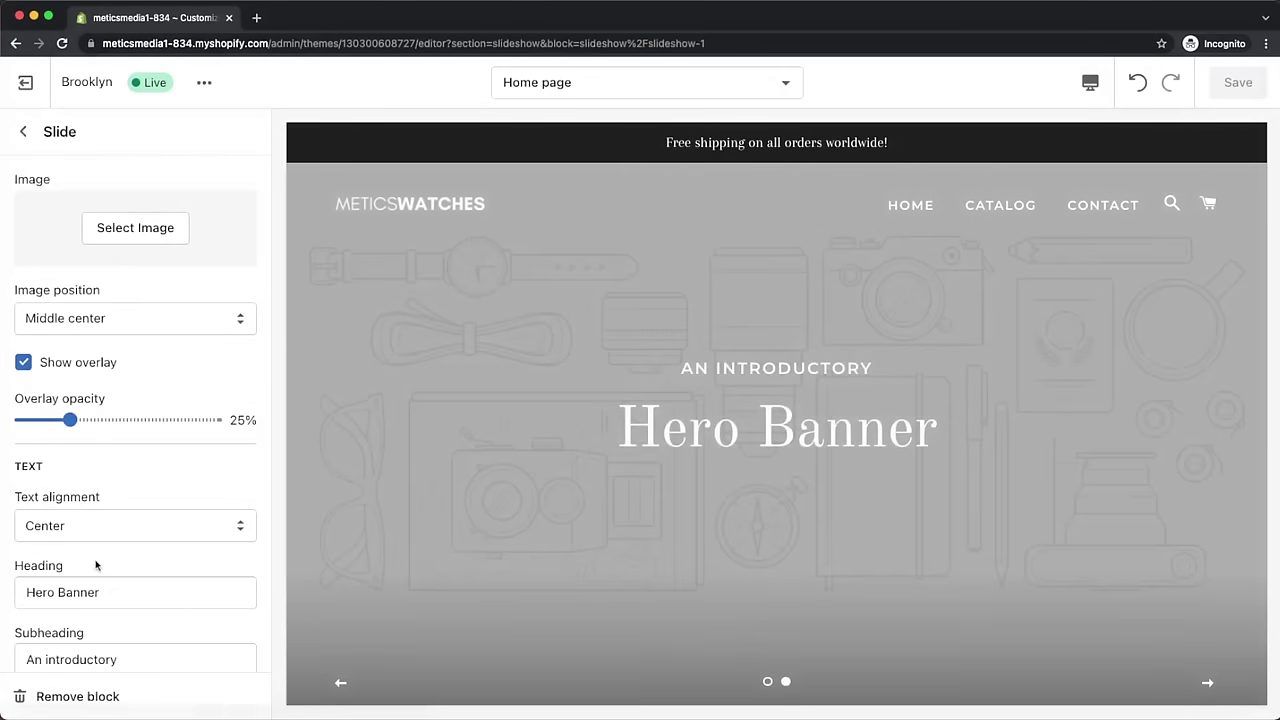
left_click(82, 694)
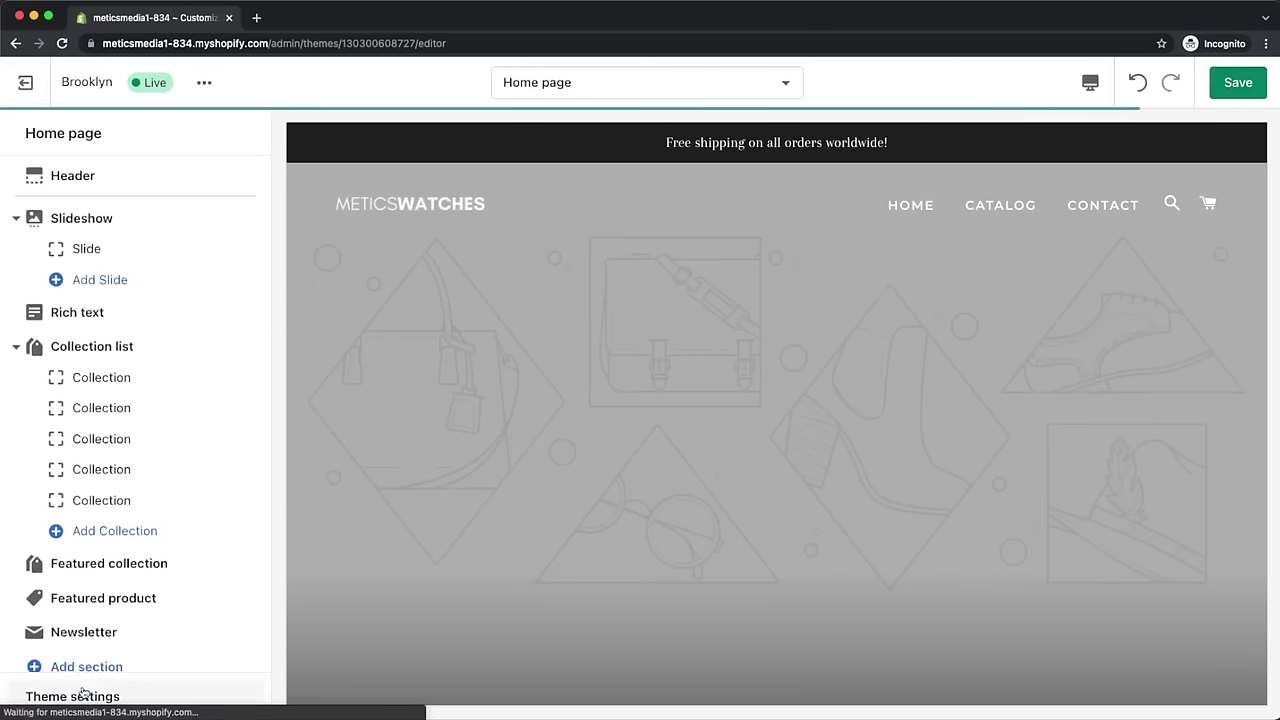
left_click(117, 250)
left_click(123, 229)
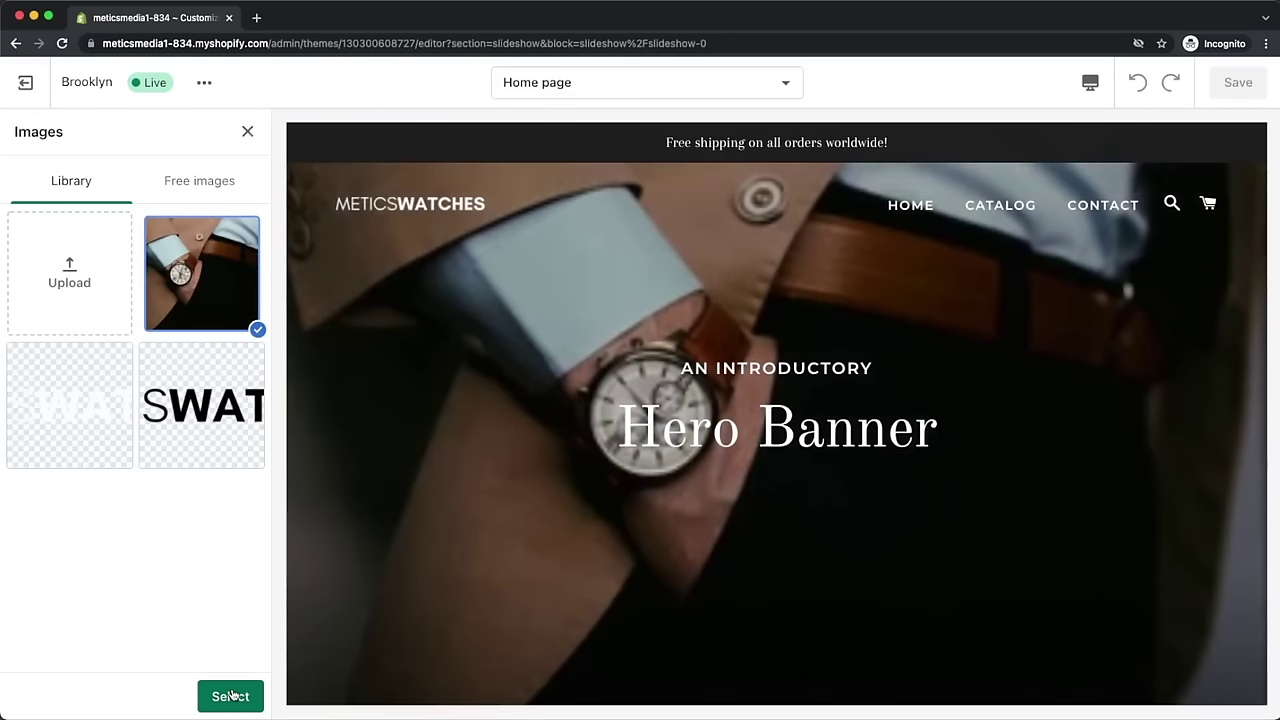
left_click(231, 695)
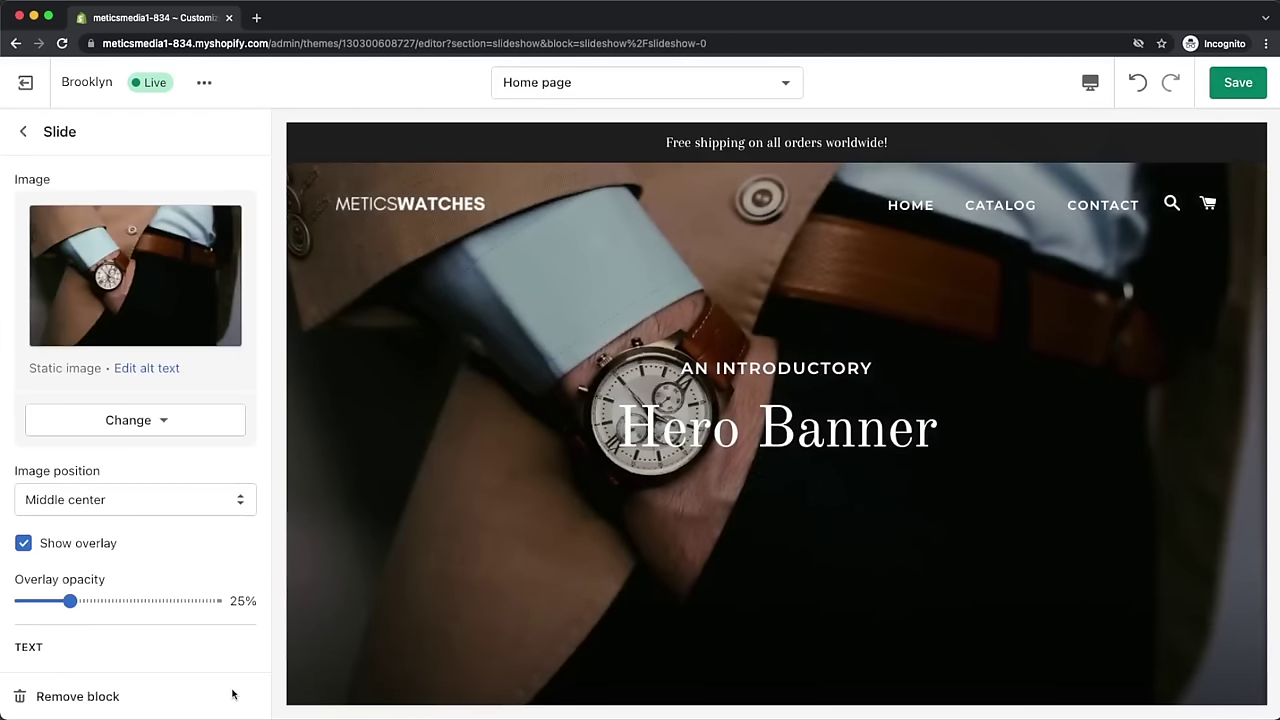
- Right-align the slide text with heading 'Timeless Design' and subheading 'Discover our new collection'
scroll(167, 646, "down", 5)
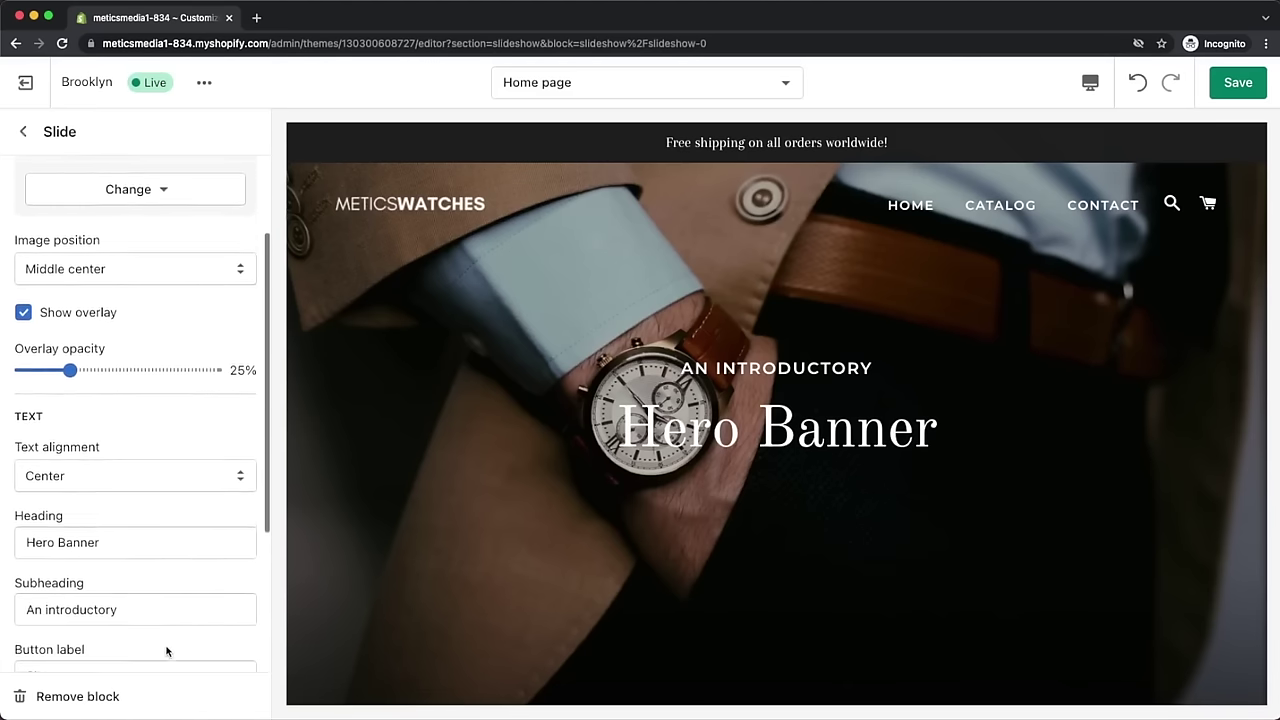
left_click(146, 486)
left_click(145, 486)
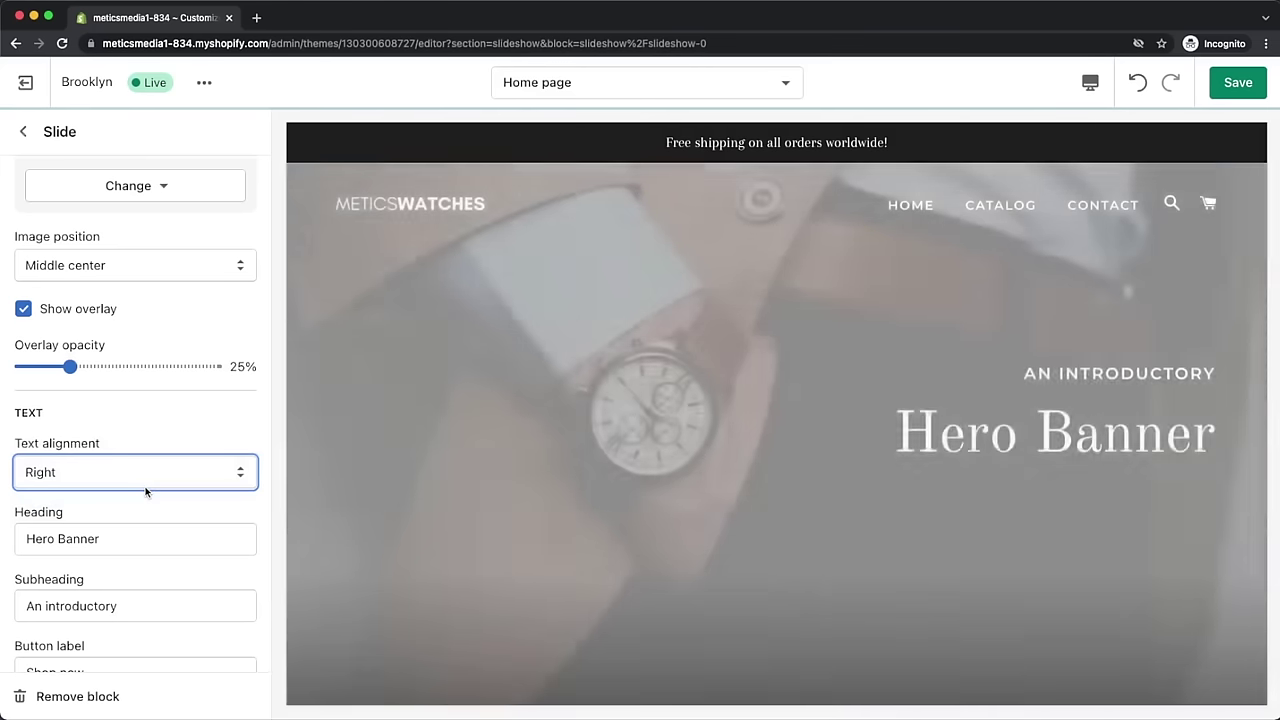
left_click(100, 539)
key("super+a")
type("Timeless Design")
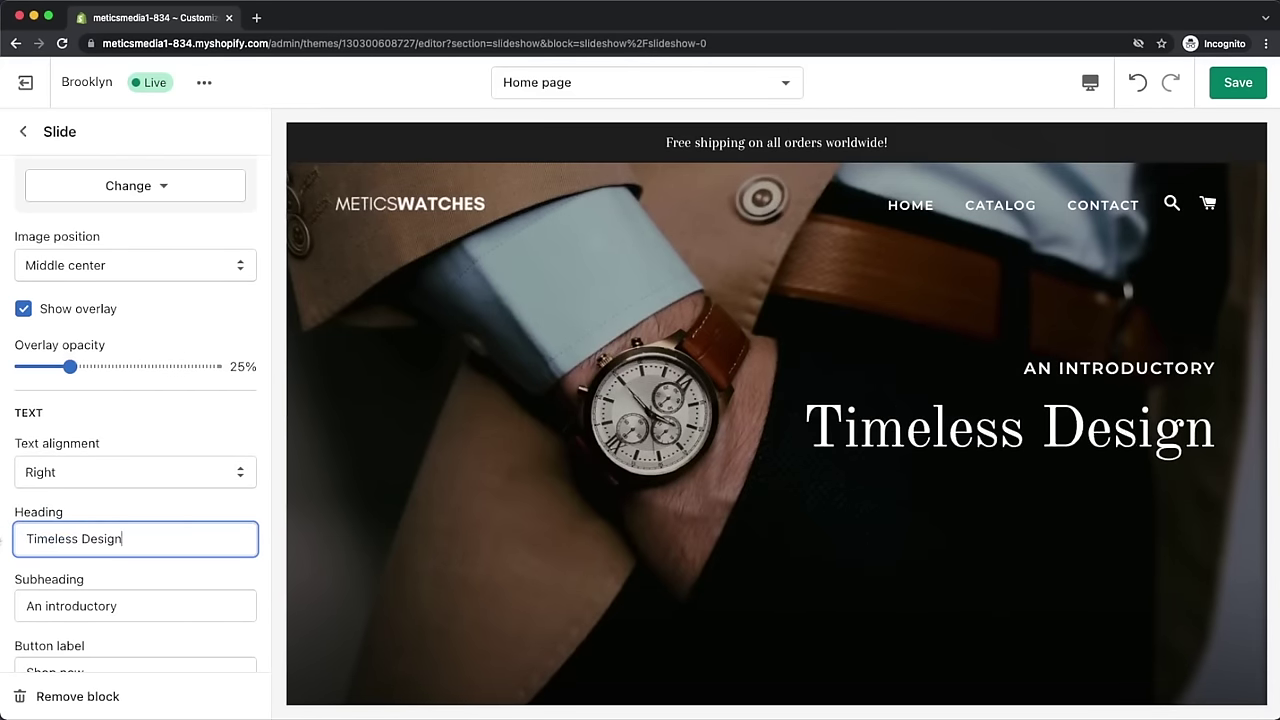
left_click_drag(118, 606, 10, 606)
type("Discover our new collection")
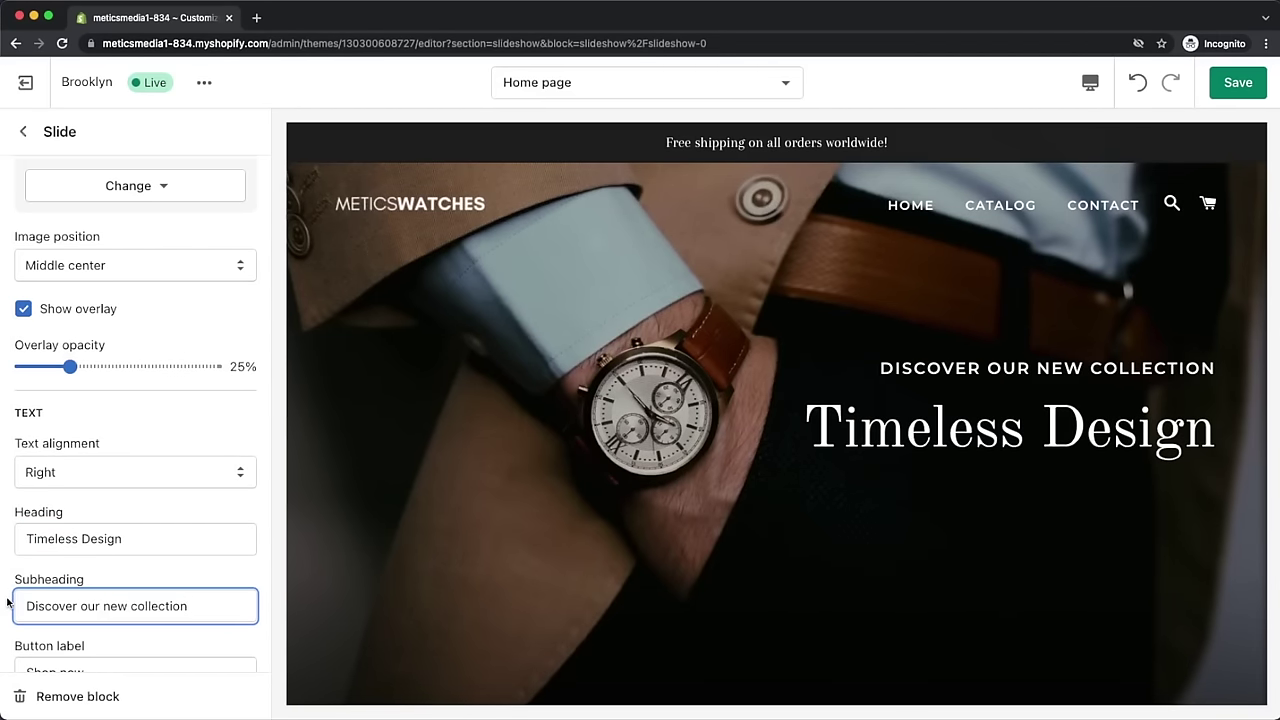
- Link the slide button to All collections
scroll(260, 557, "down", 3)
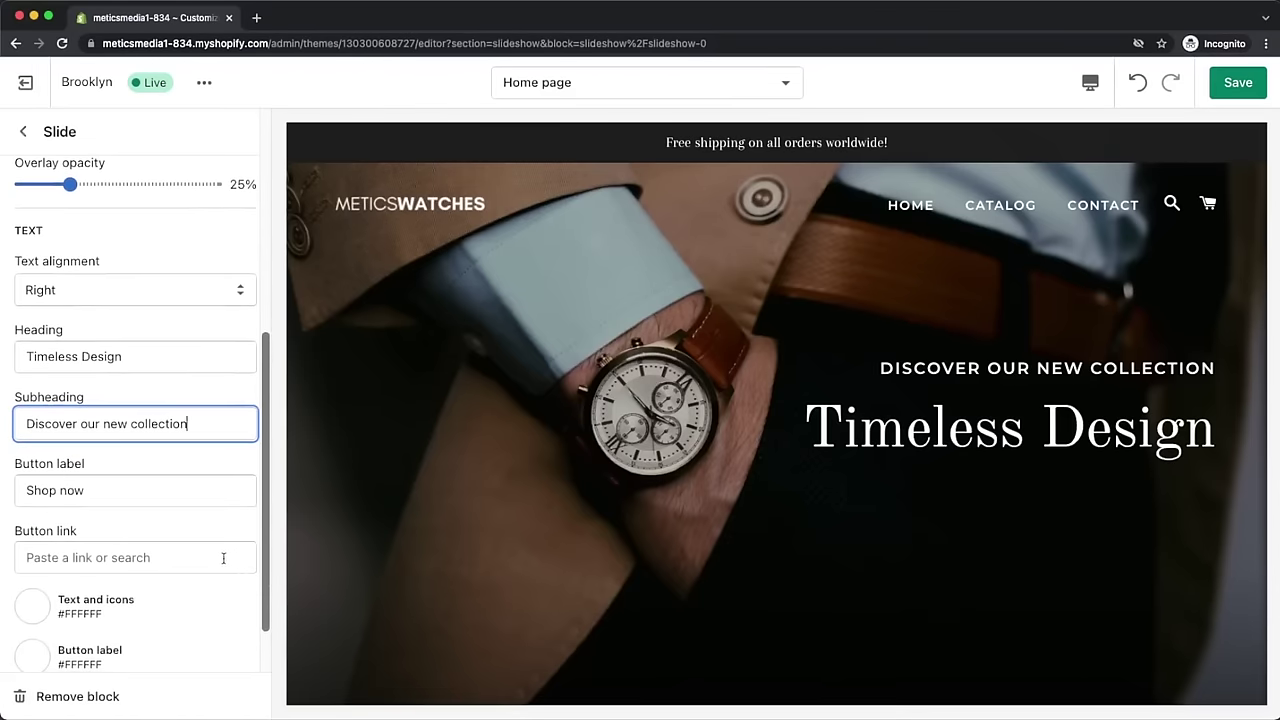
left_click(123, 557)
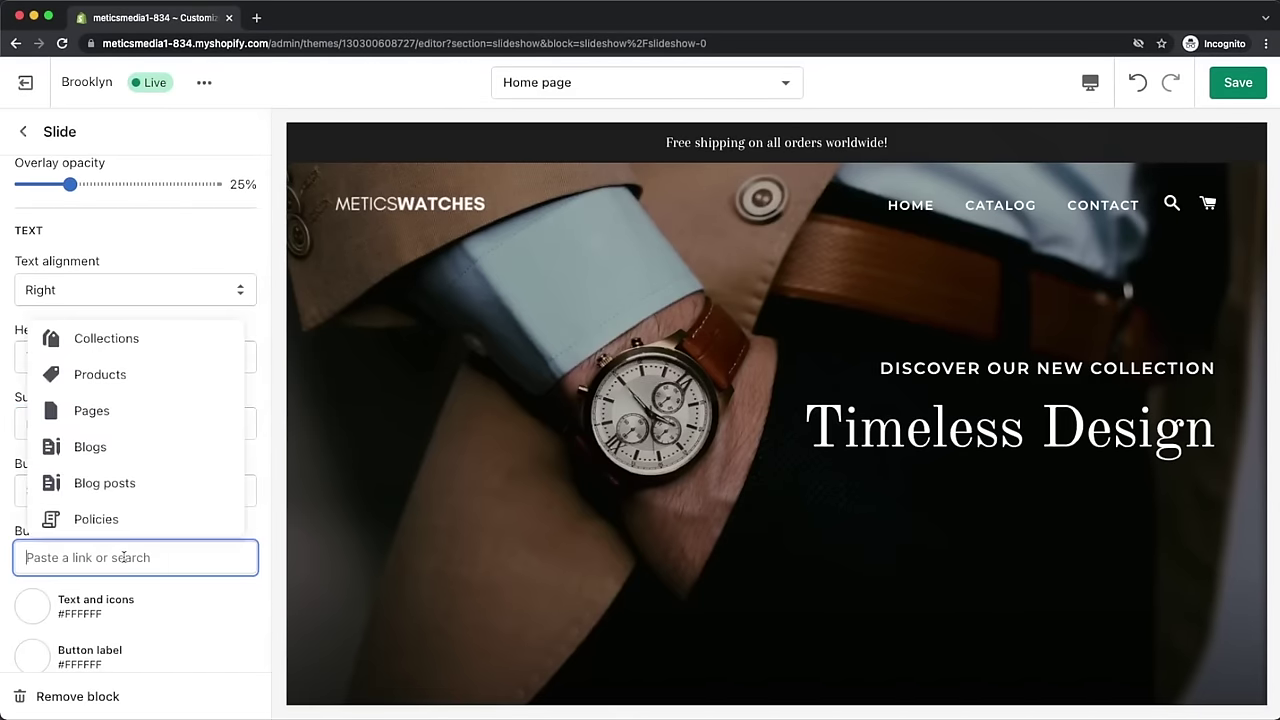
left_click(94, 343)
left_click(113, 482)
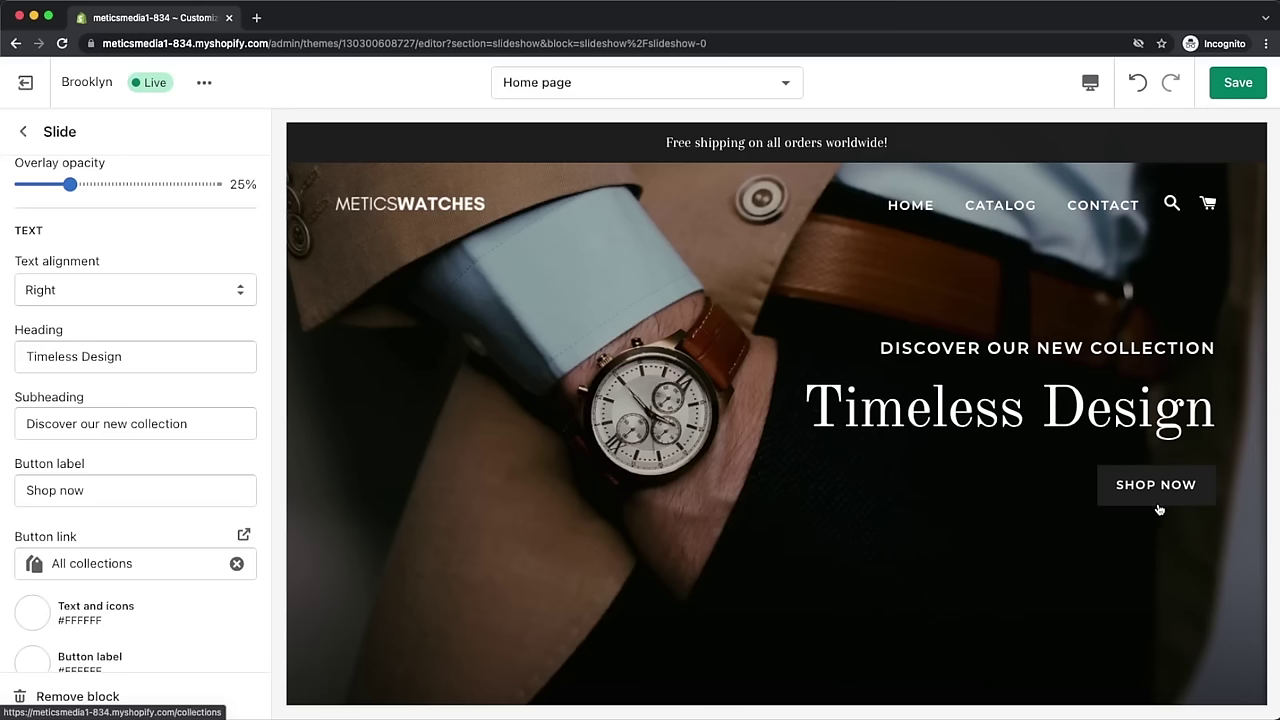
- Colour the slide button orange E98800 and save the theme
scroll(187, 517, "down", 2)
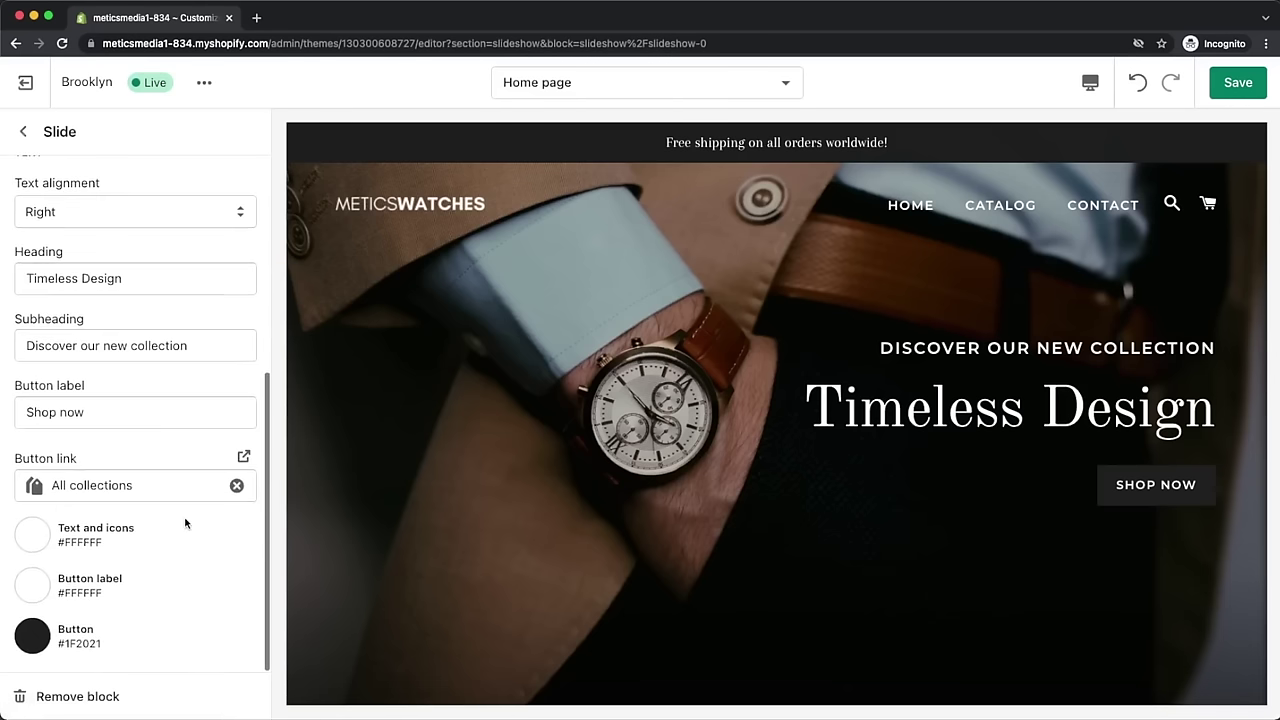
left_click(40, 650)
left_click(184, 354)
left_click(163, 345)
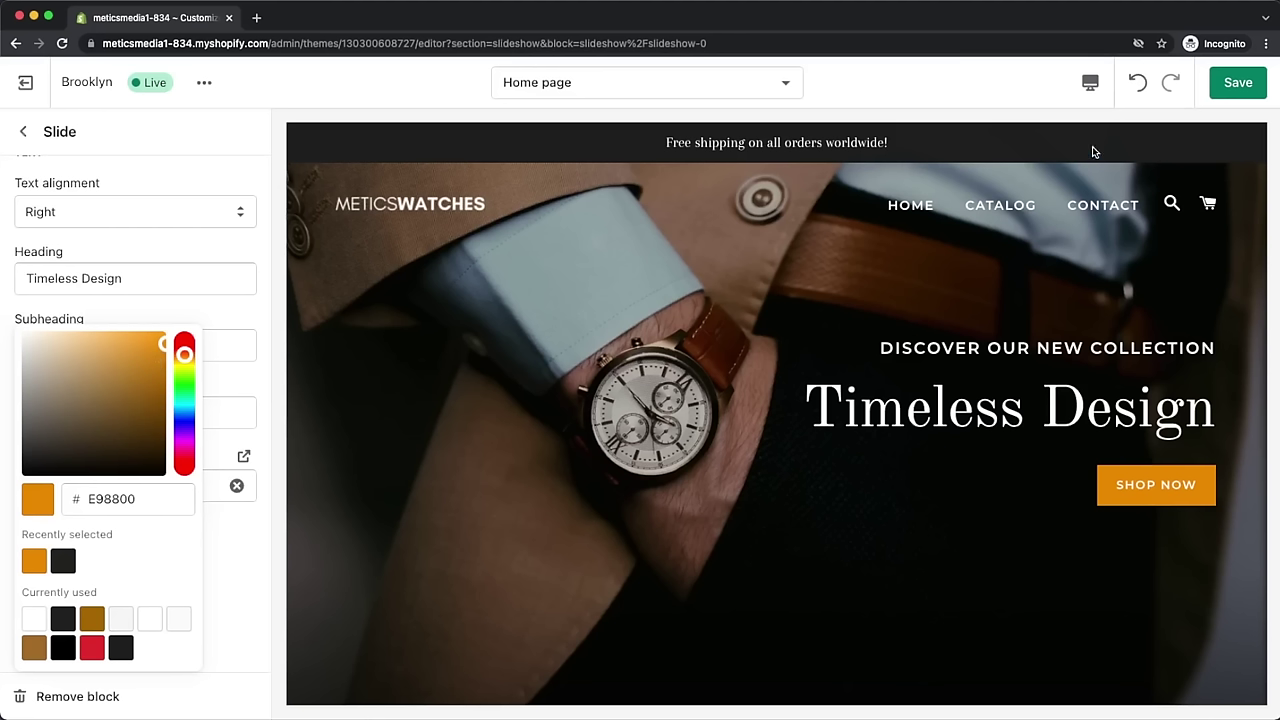
left_click(1238, 84)
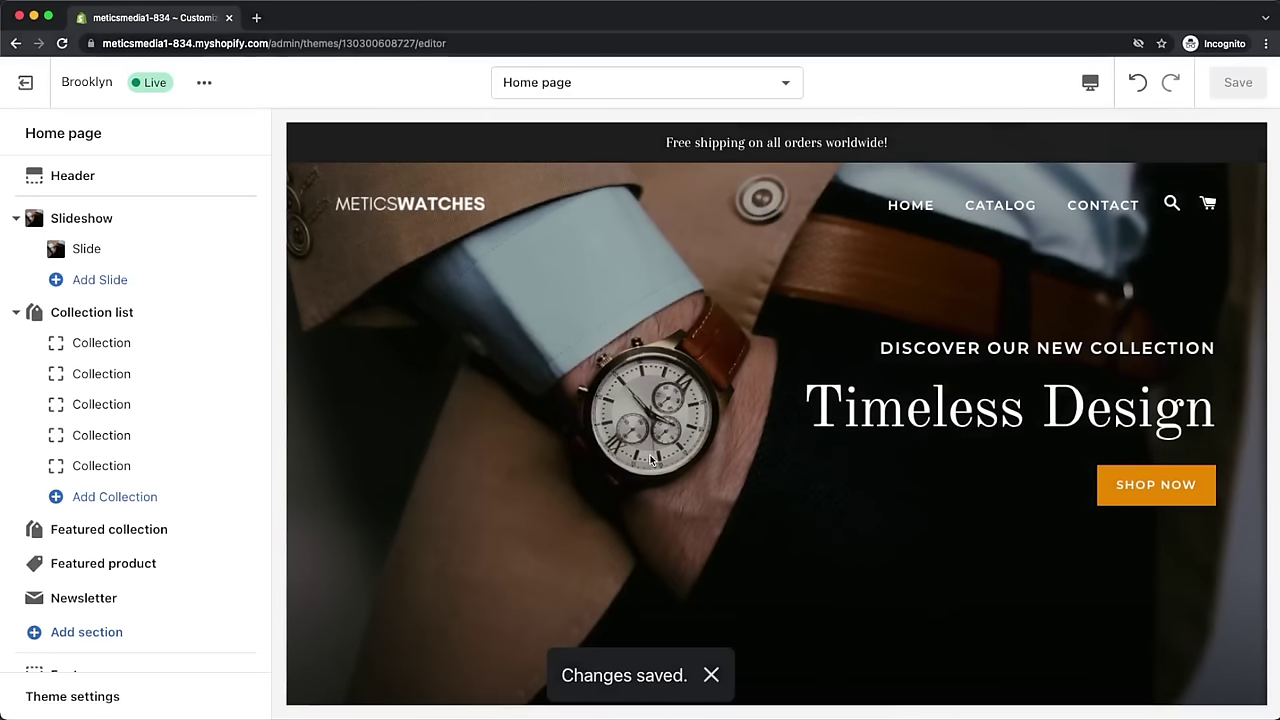
- Rename the Collection list section heading to 'Find Your Style'
scroll(650, 460, "down", 5)
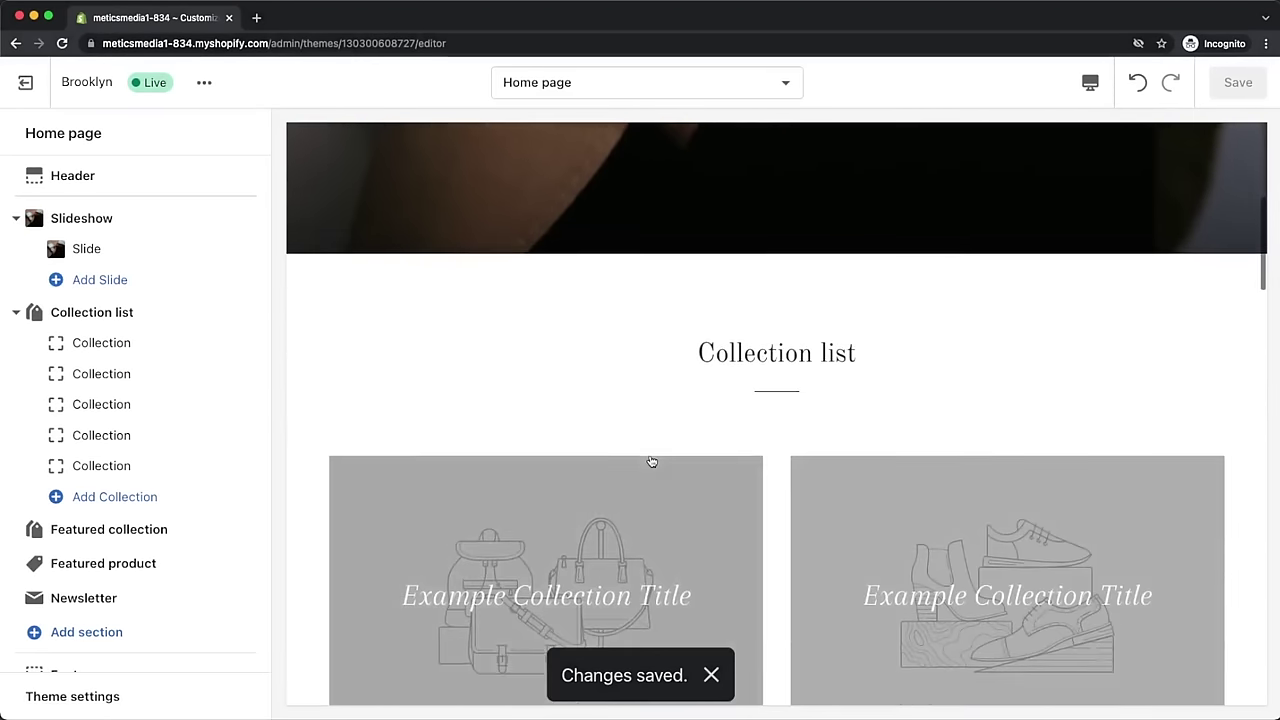
scroll(651, 461, "down", 3)
scroll(651, 461, "down", 2)
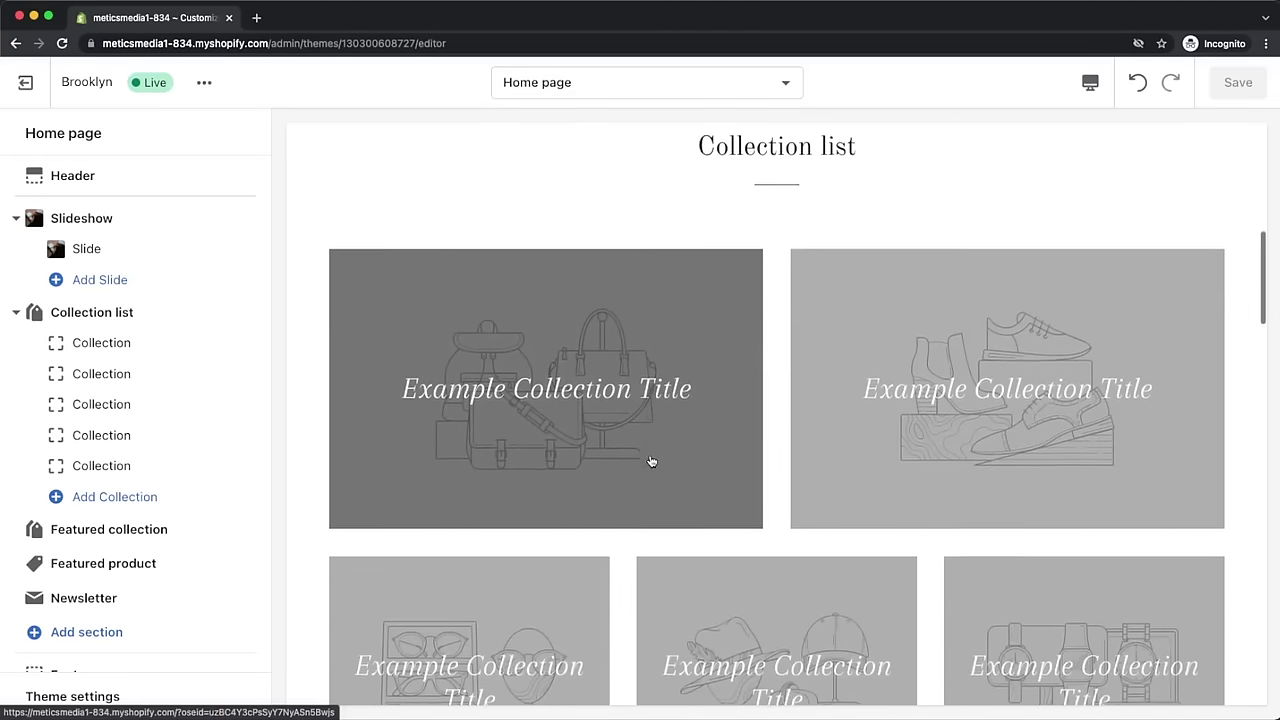
scroll(651, 461, "down", 2)
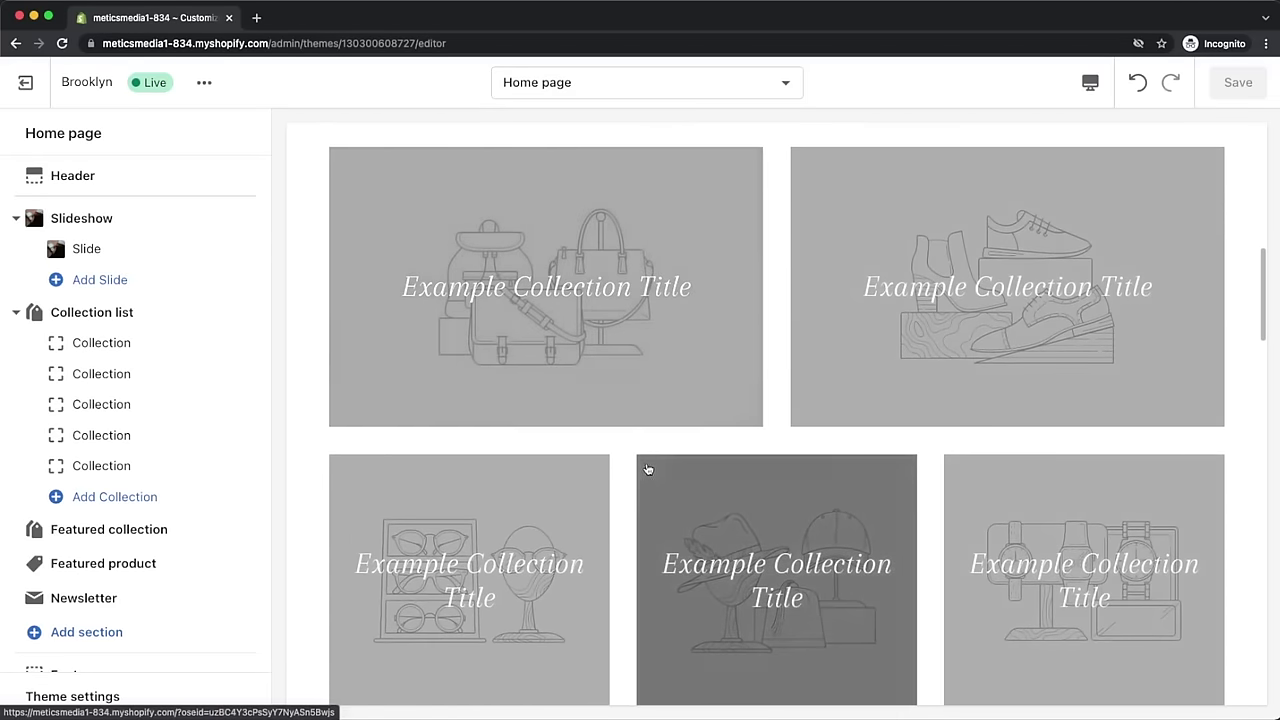
left_click(119, 318)
left_click_drag(131, 205, 16, 210)
type("Find Your Style")
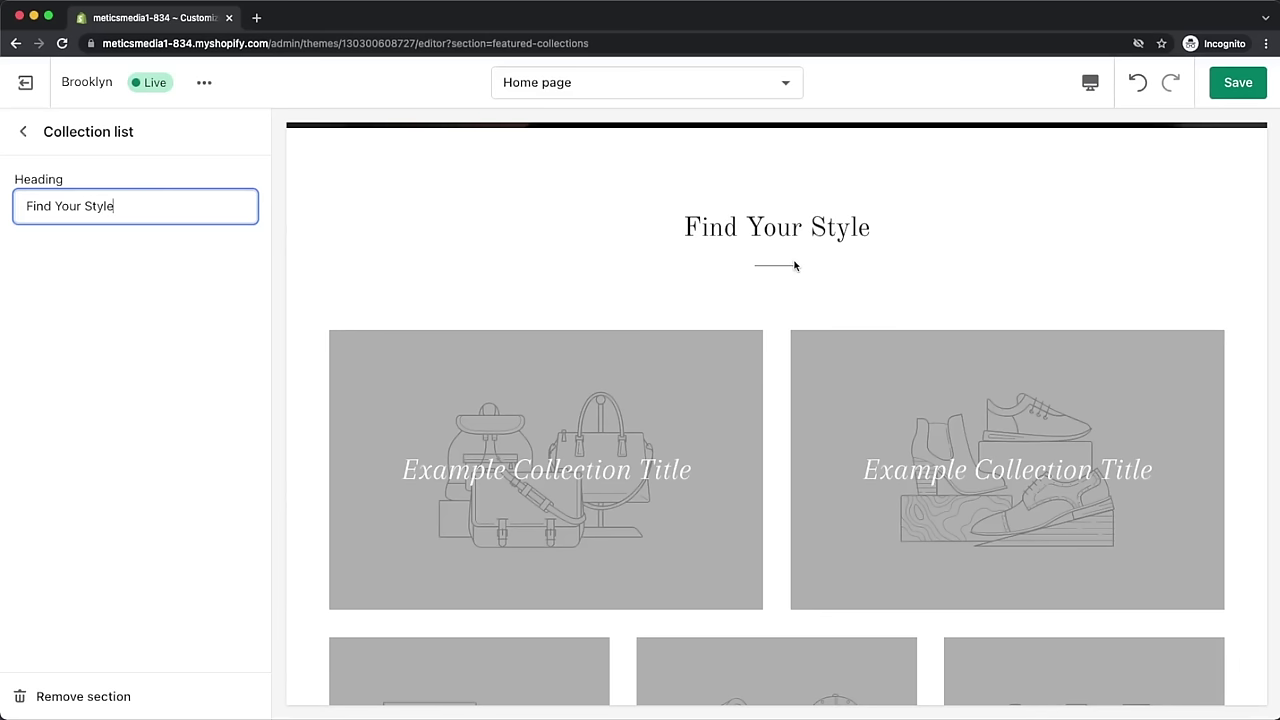
left_click(23, 131)
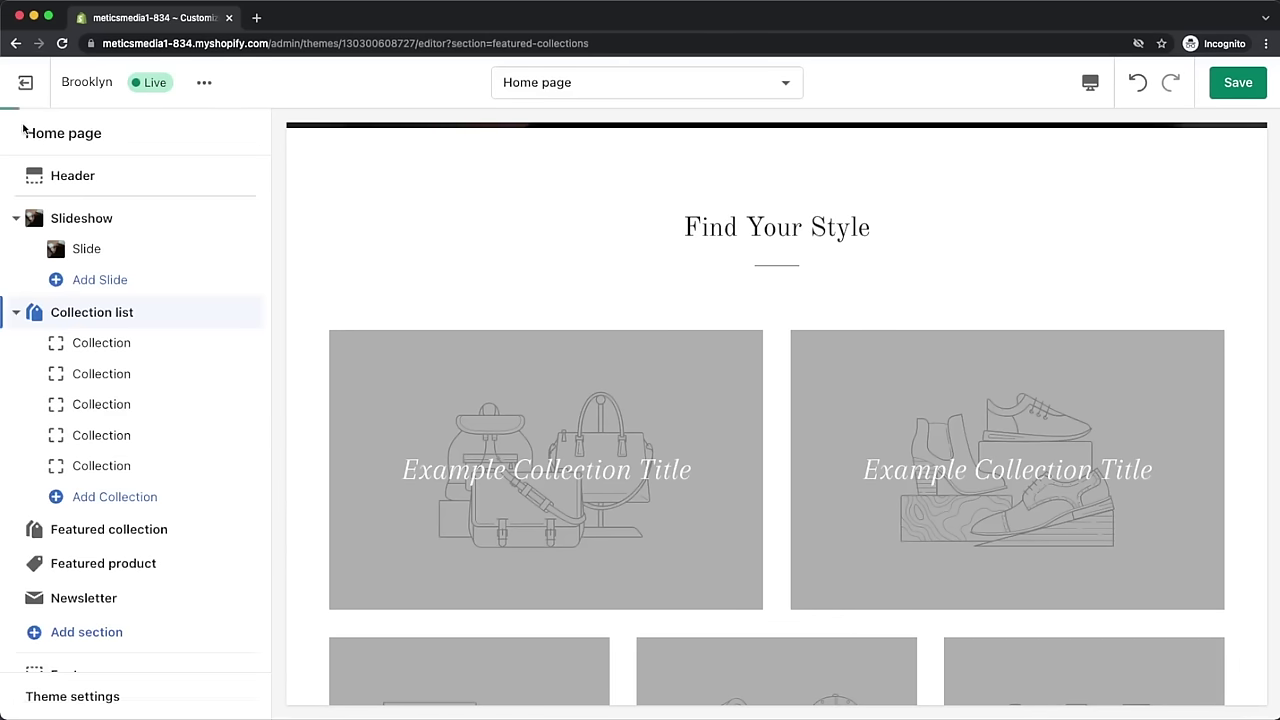
- Remove the two surplus collection blocks, leaving two tiles
left_click(135, 465)
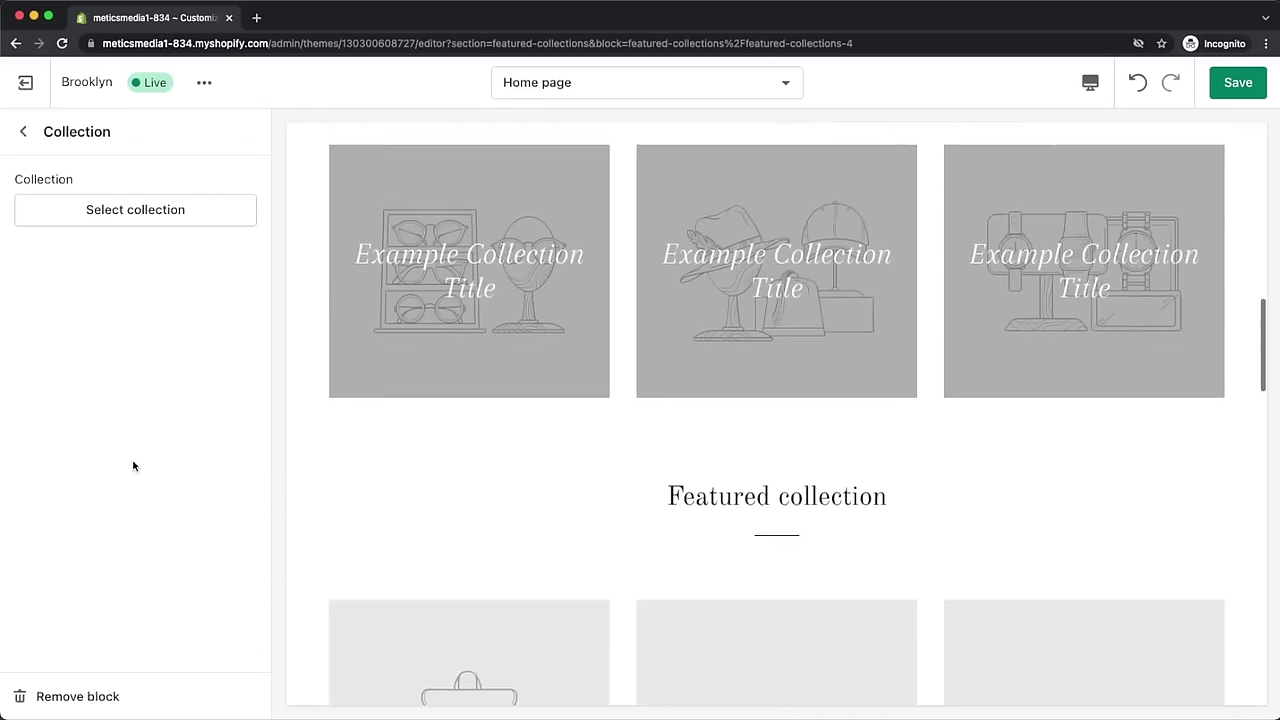
left_click(22, 696)
left_click(103, 435)
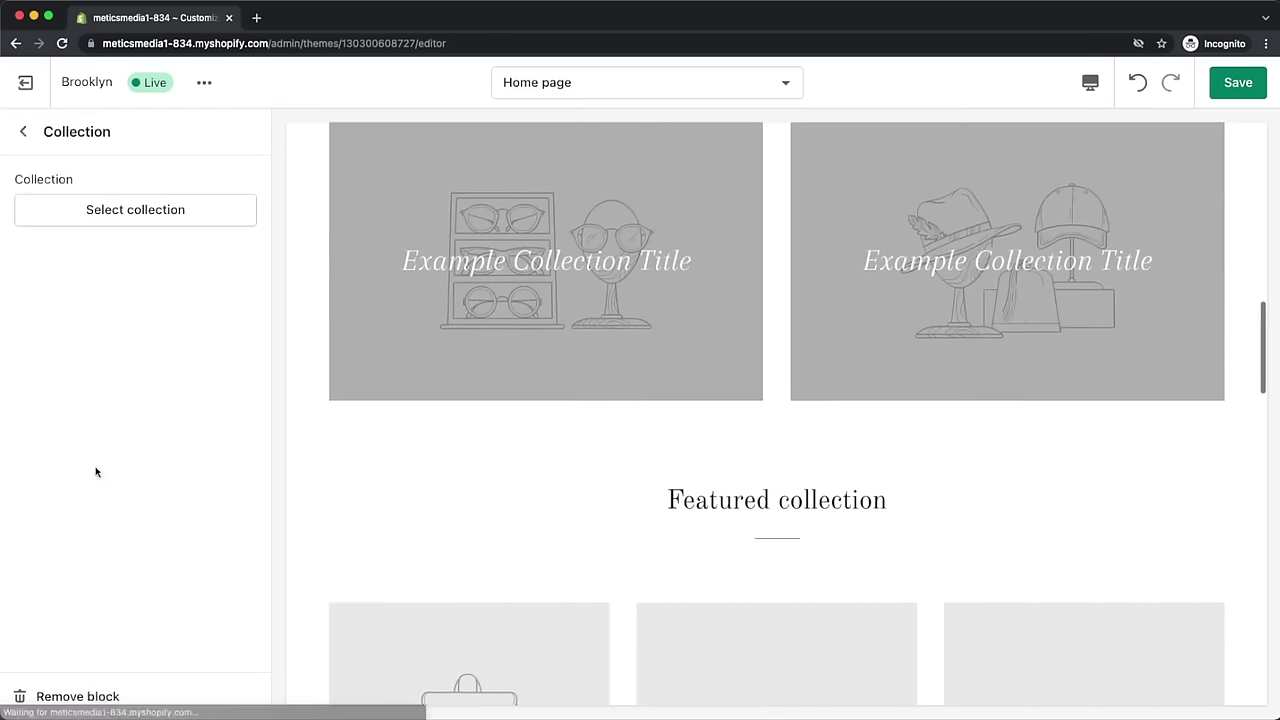
left_click(100, 697)
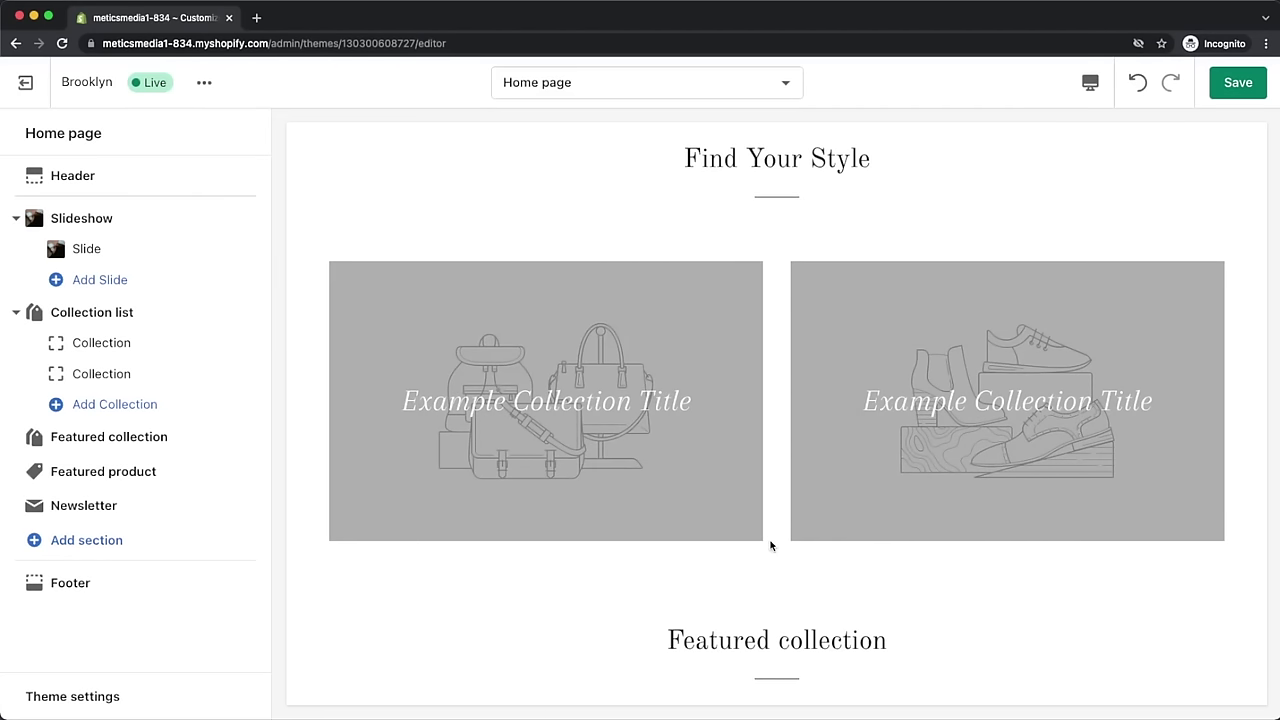
- Open the store admin in a new tab and go to Products > Collections
right_click(34, 100)
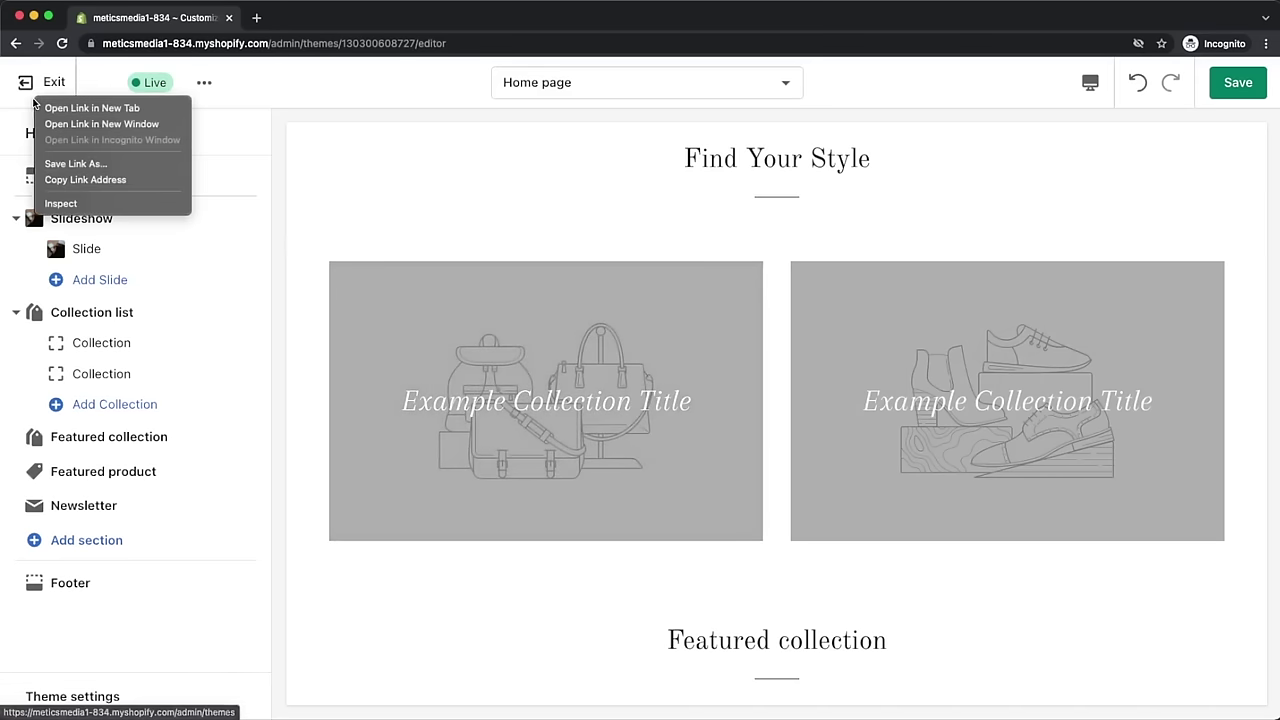
left_click(84, 108)
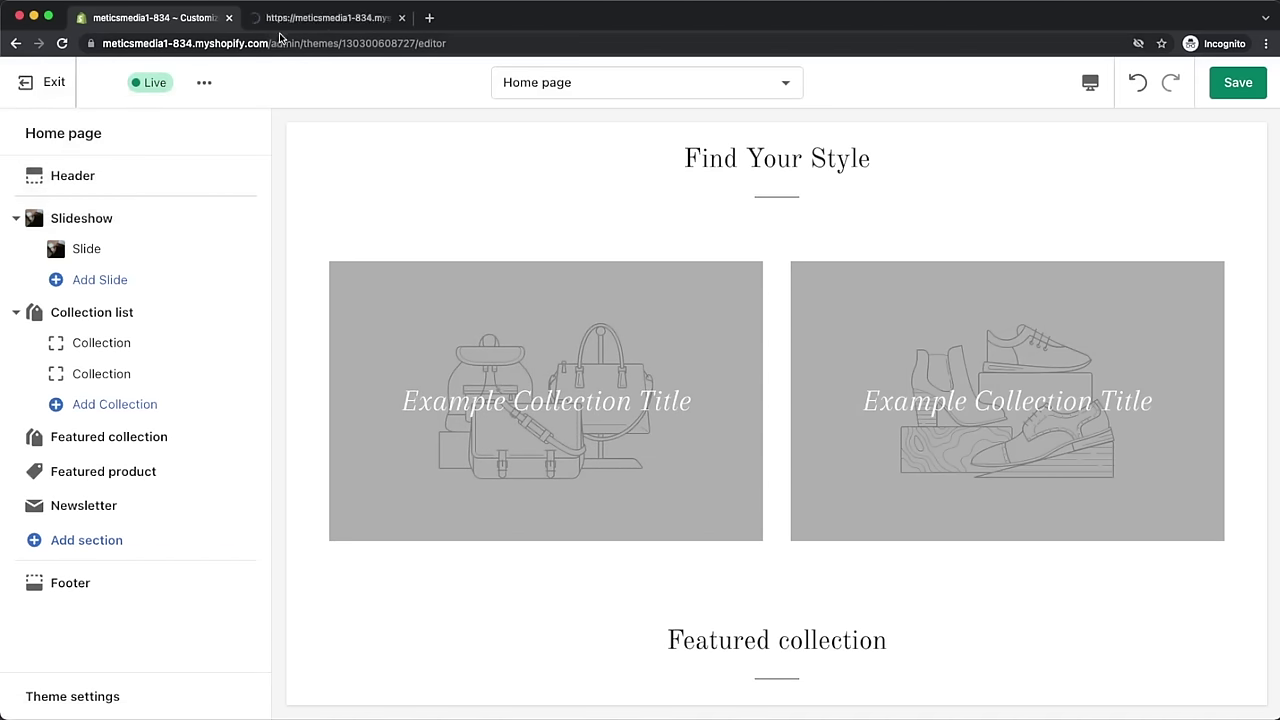
left_click(300, 18)
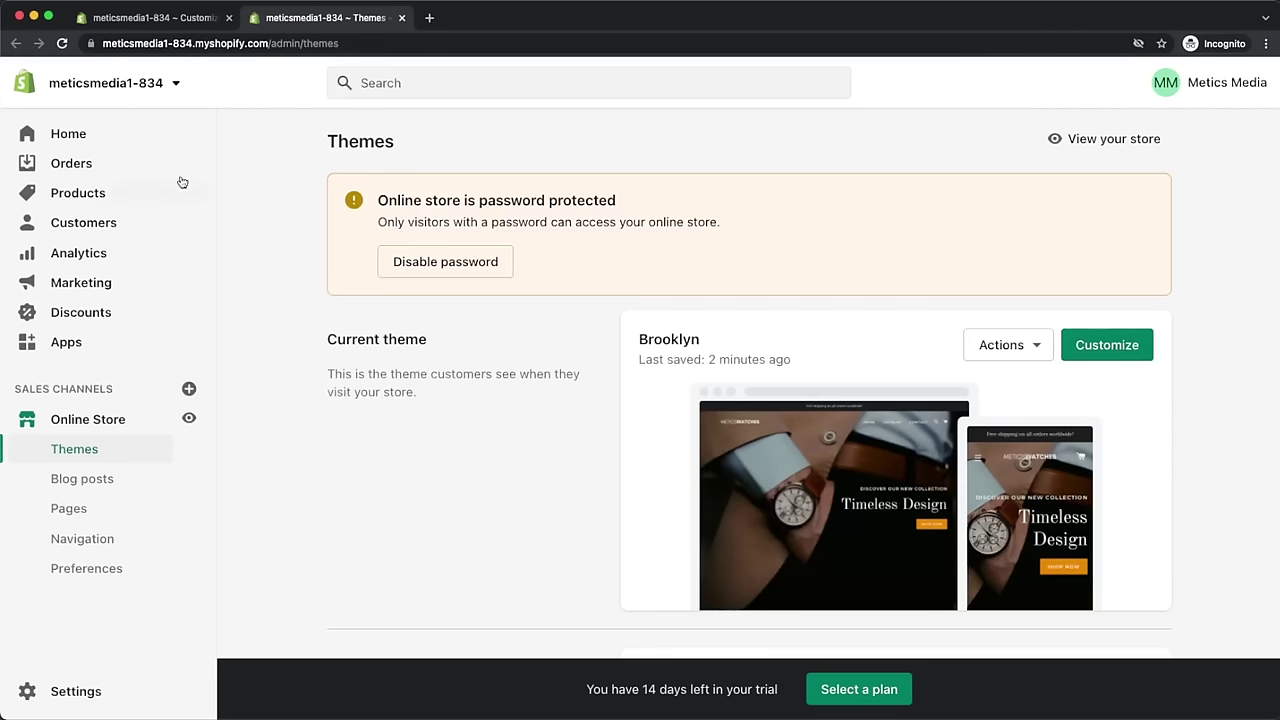
left_click(108, 194)
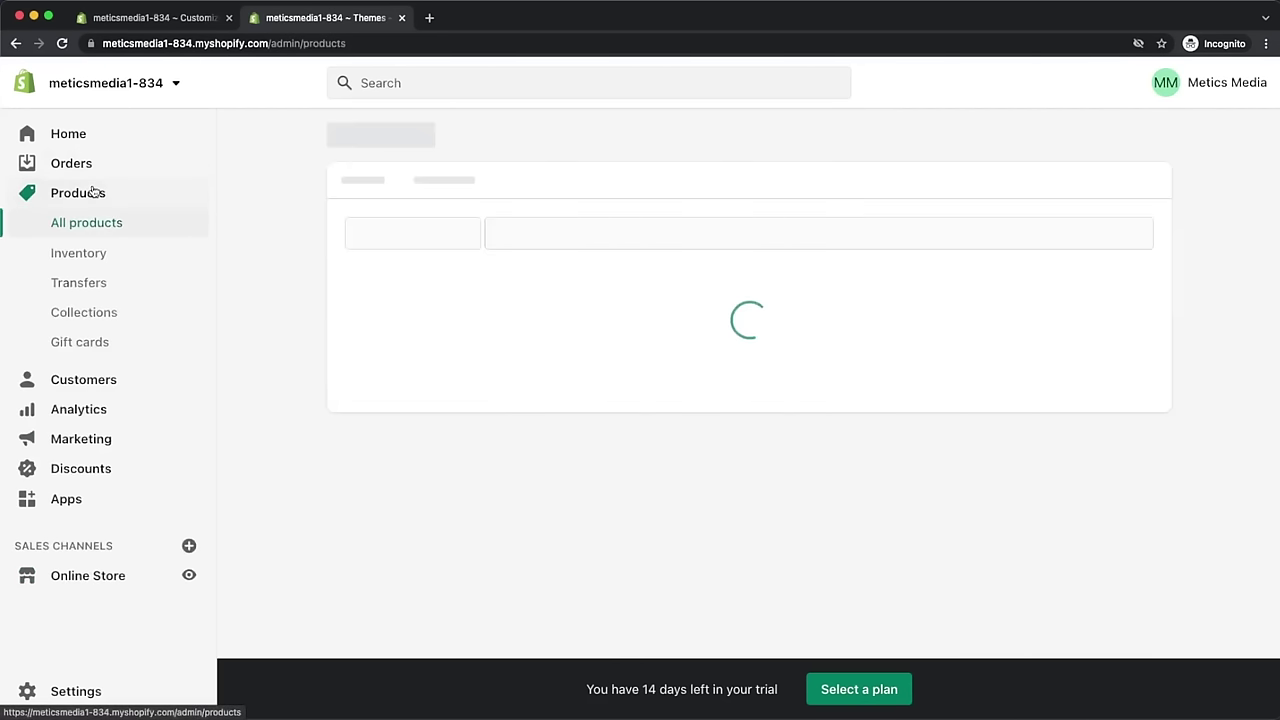
left_click(127, 312)
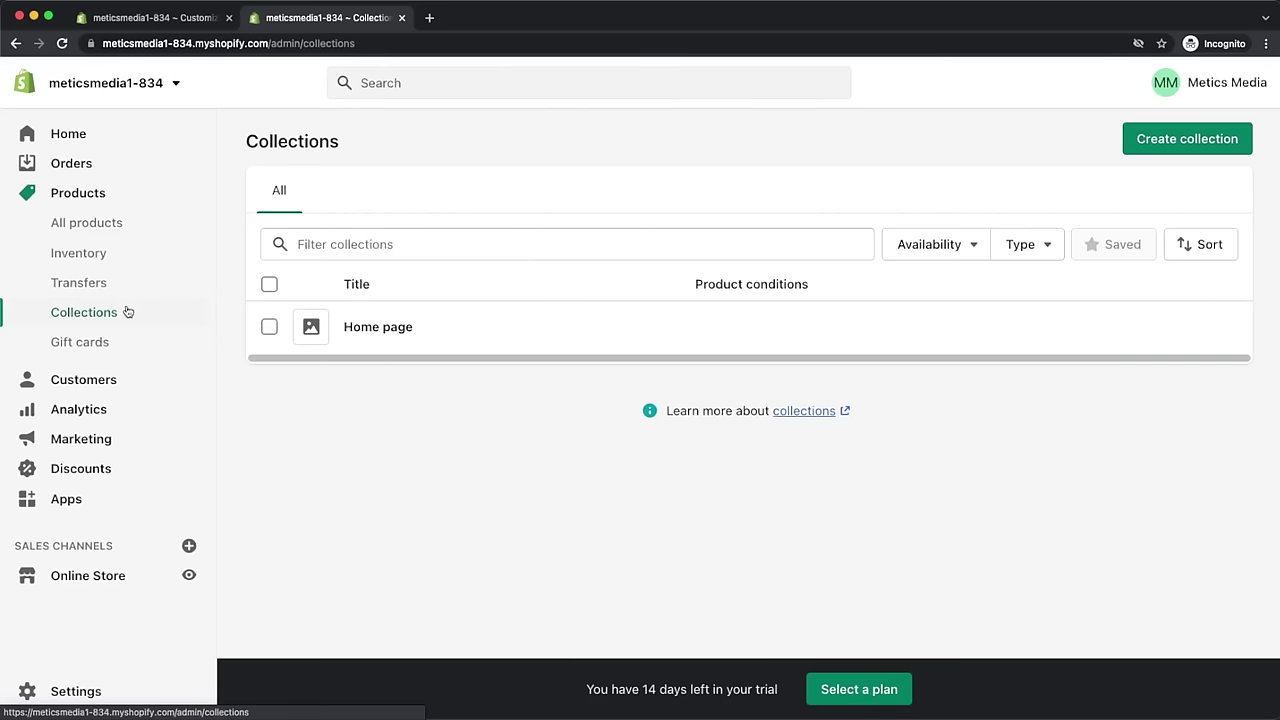
- Delete the Home page collection via More actions and confirm
left_click(269, 326)
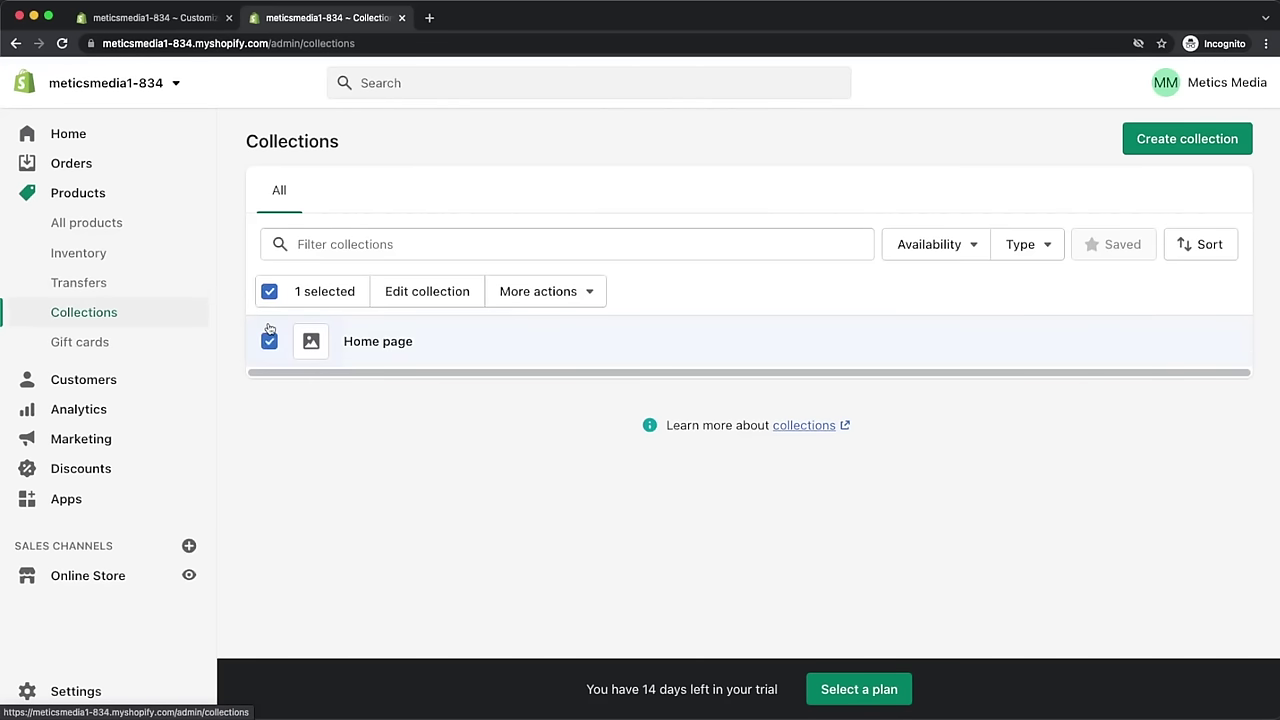
left_click(562, 291)
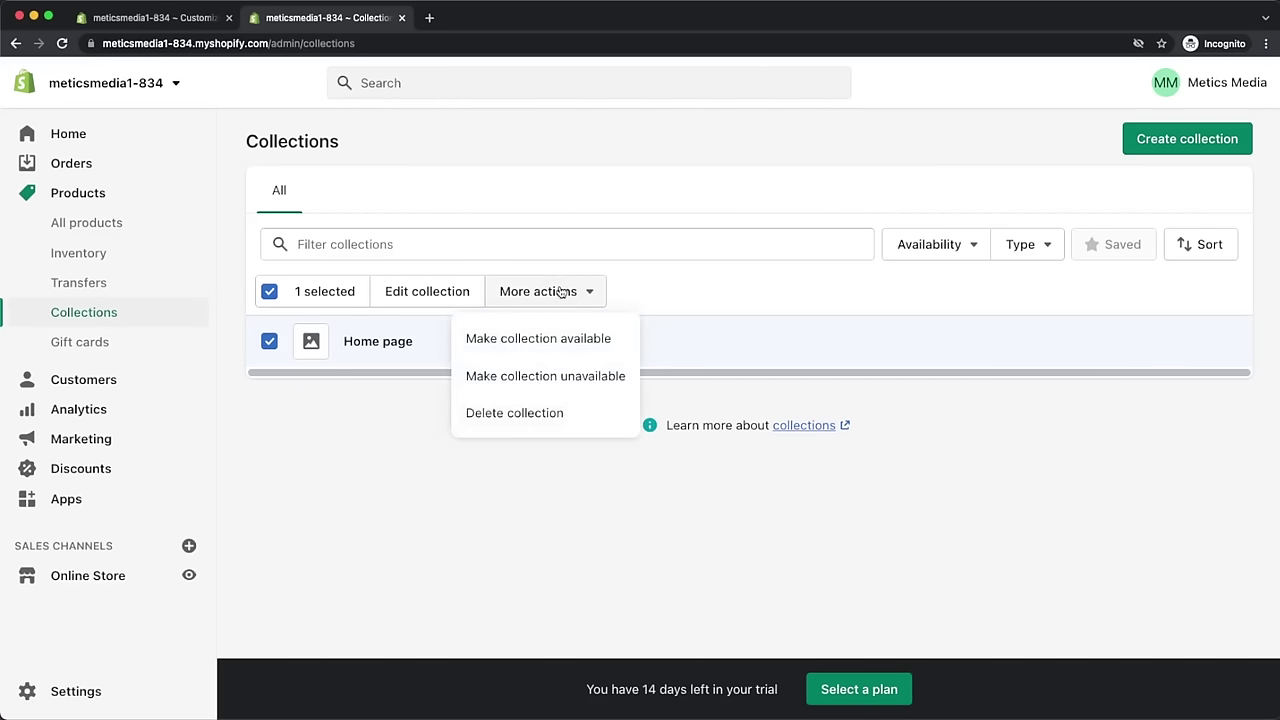
left_click(543, 410)
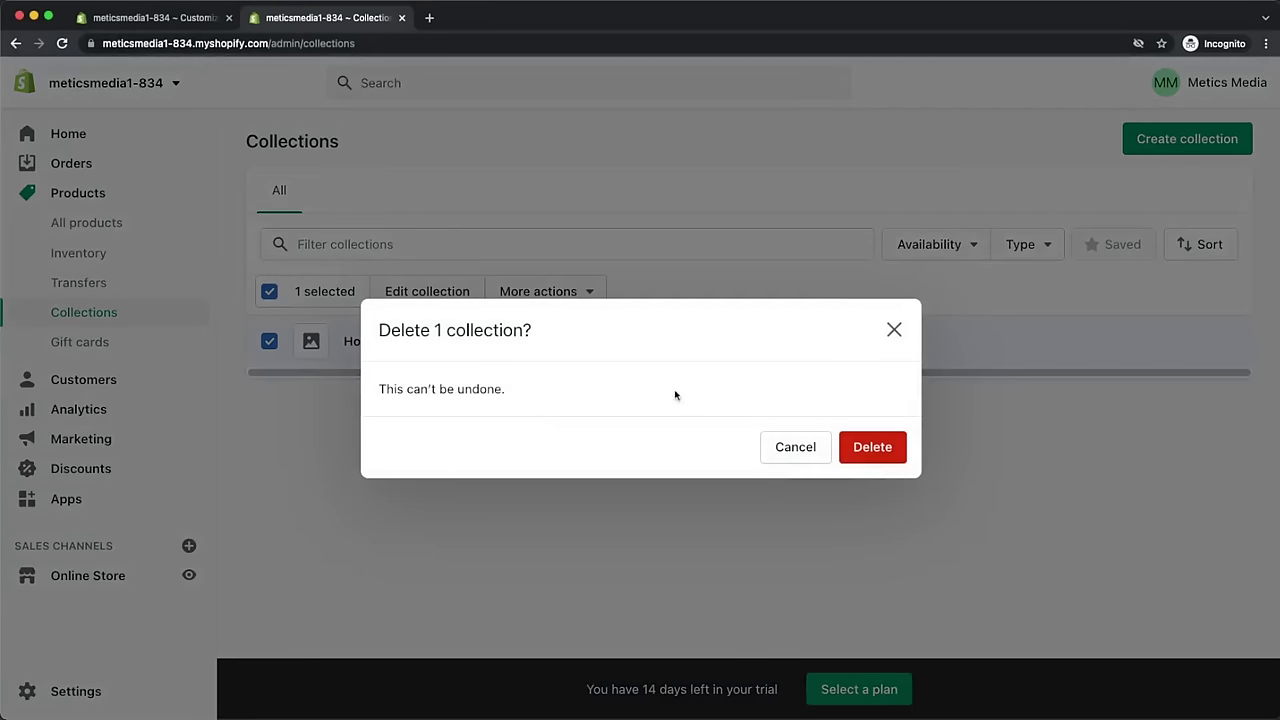
left_click(870, 447)
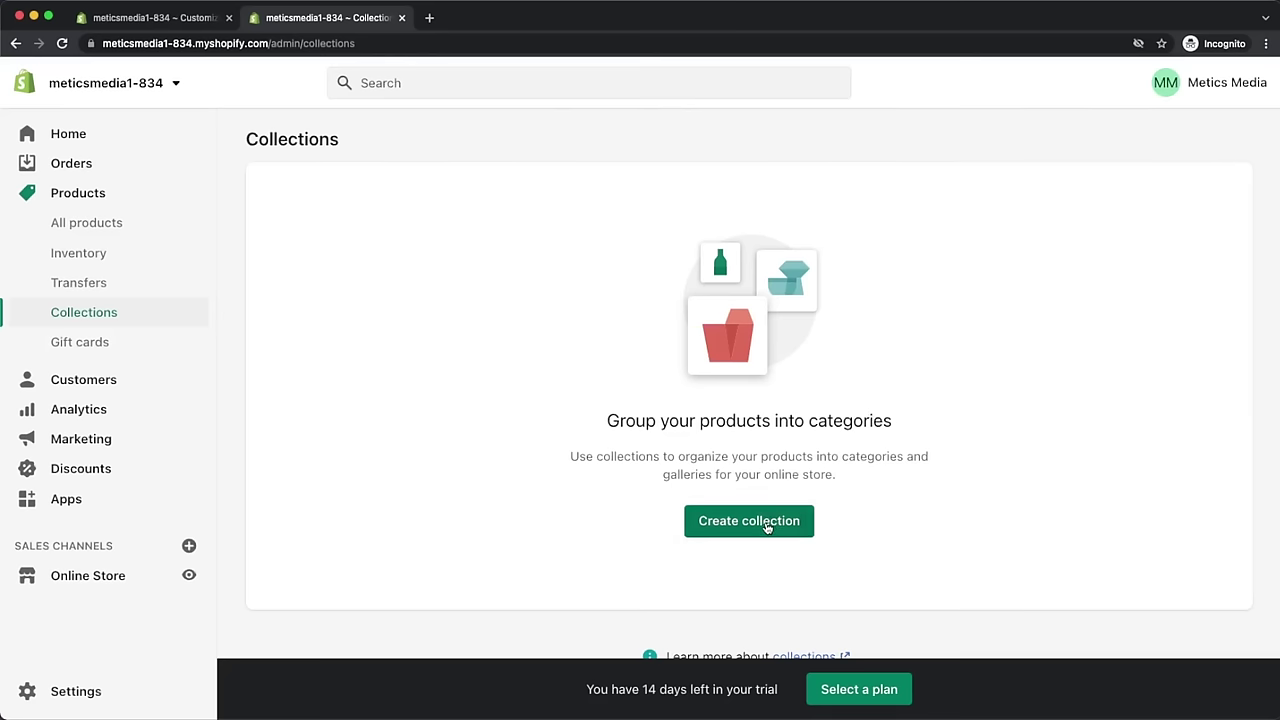
- Create and save a manual MENS collection with a collection photo
left_click(766, 524)
left_click(568, 225)
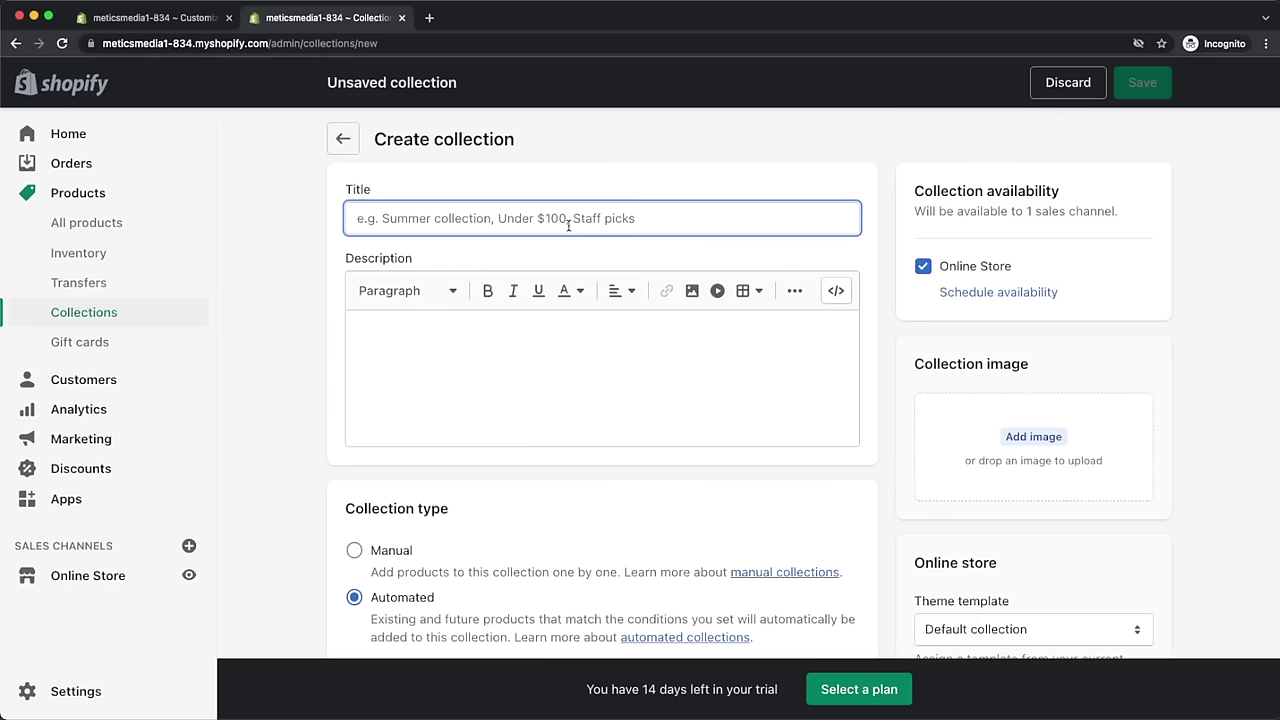
type("MENS")
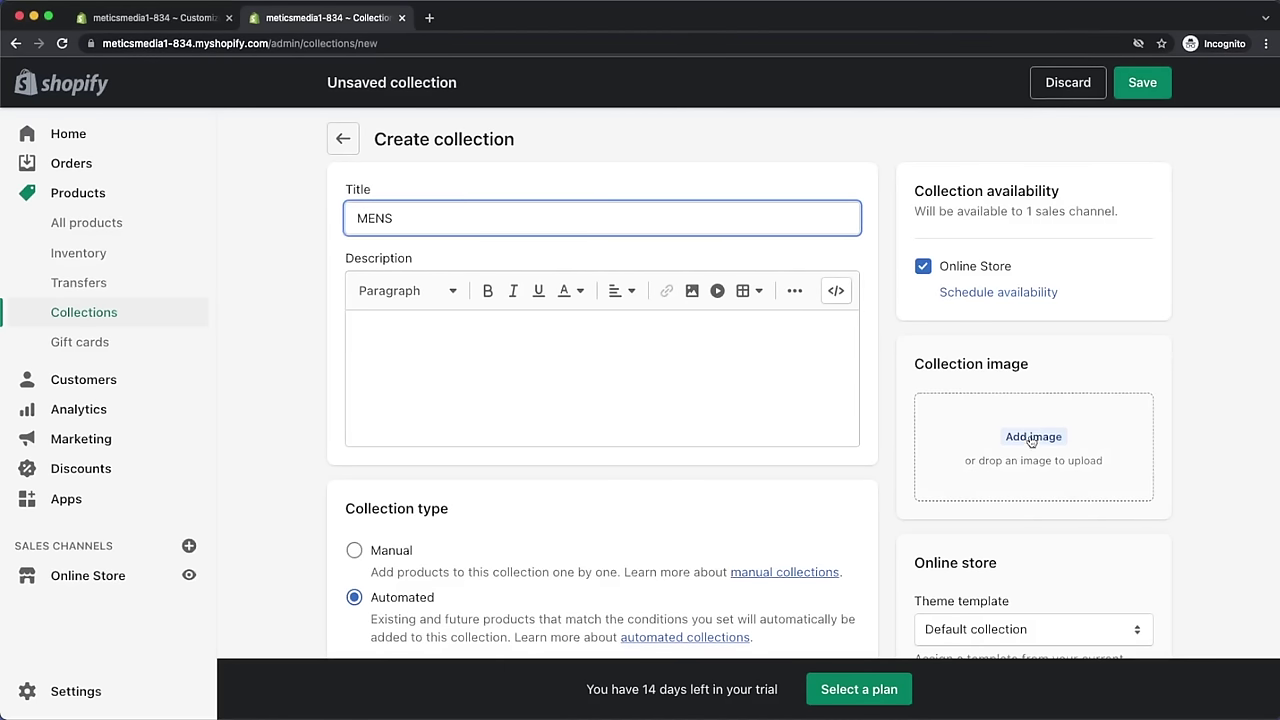
left_click_drag(1033, 440, 1029, 446)
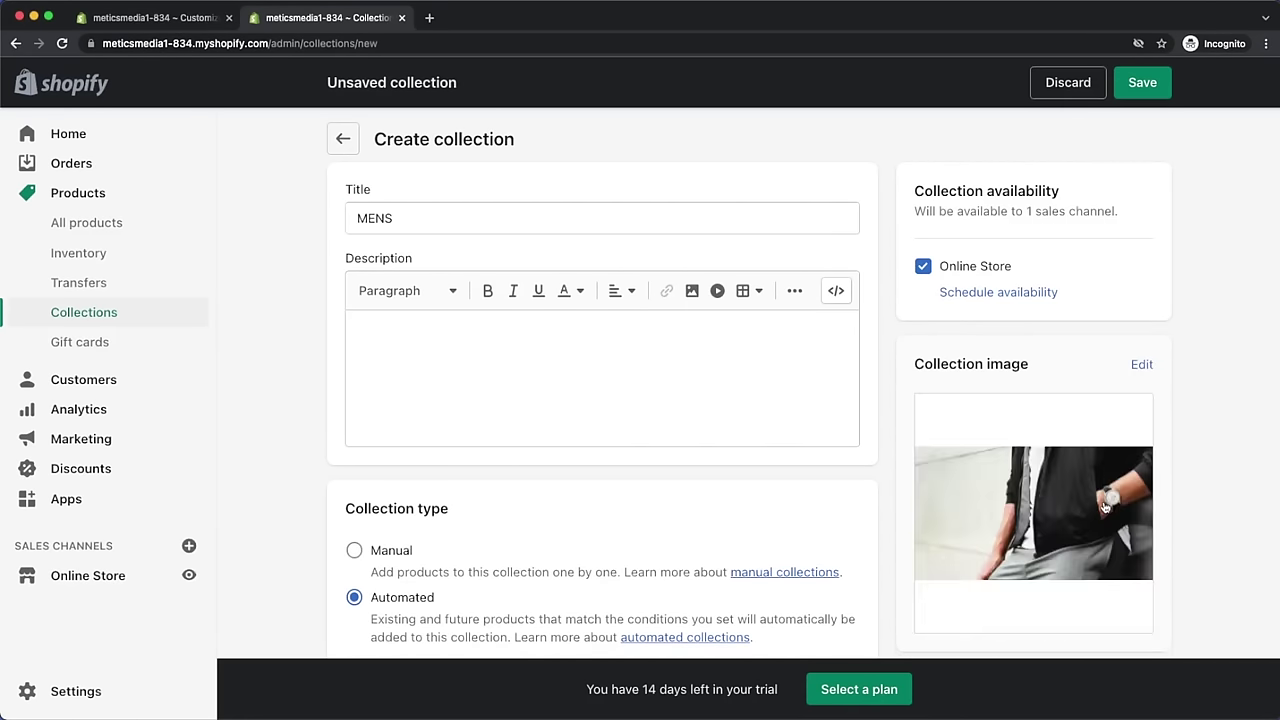
scroll(505, 475, "down", 5)
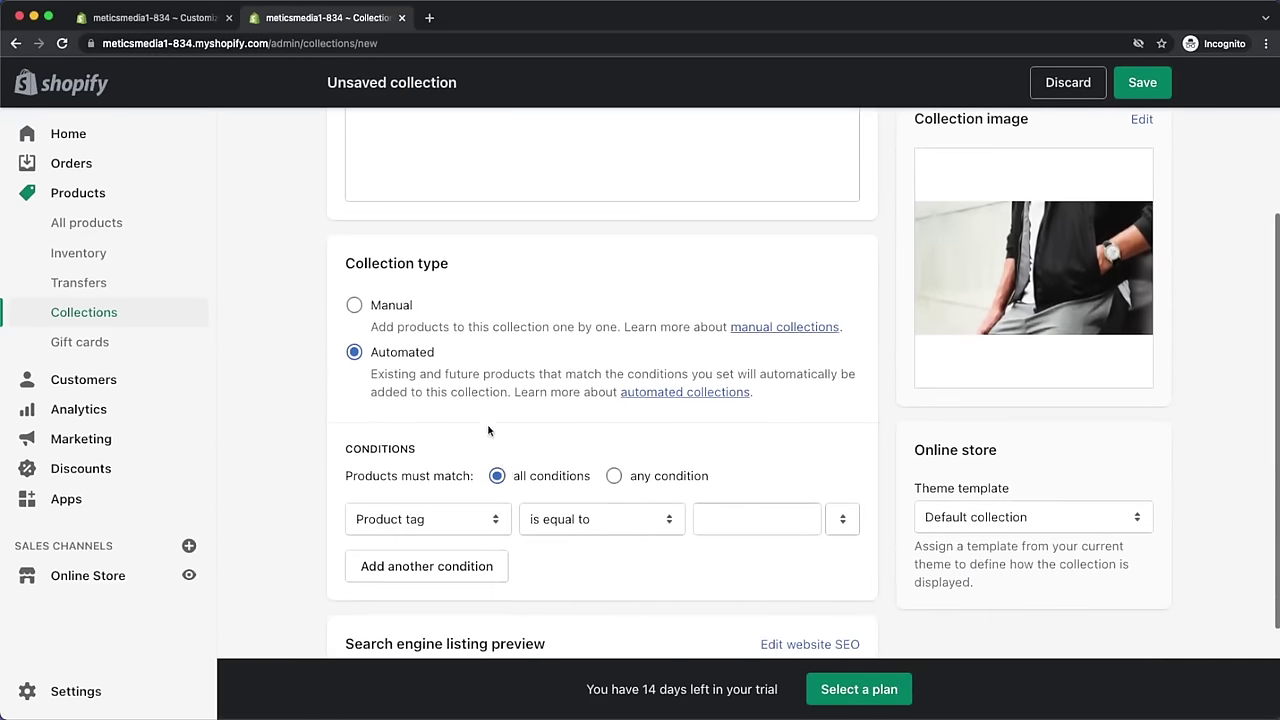
left_click(353, 305)
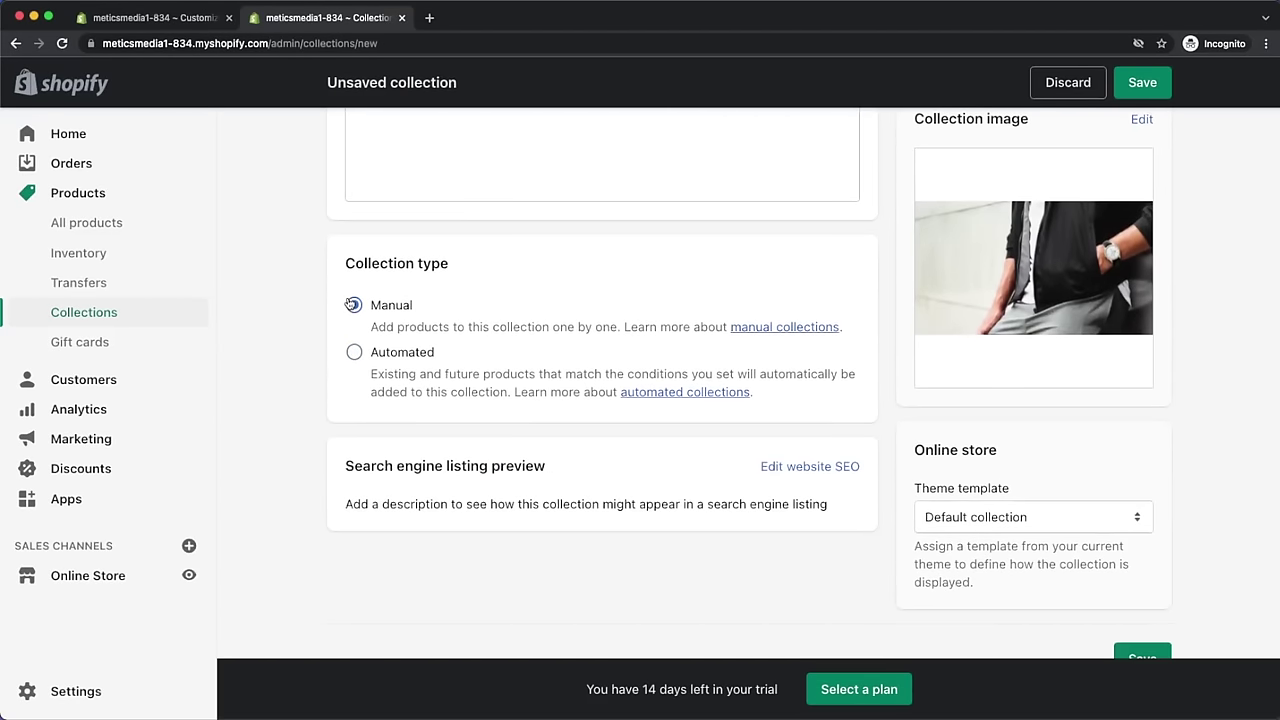
left_click(1142, 84)
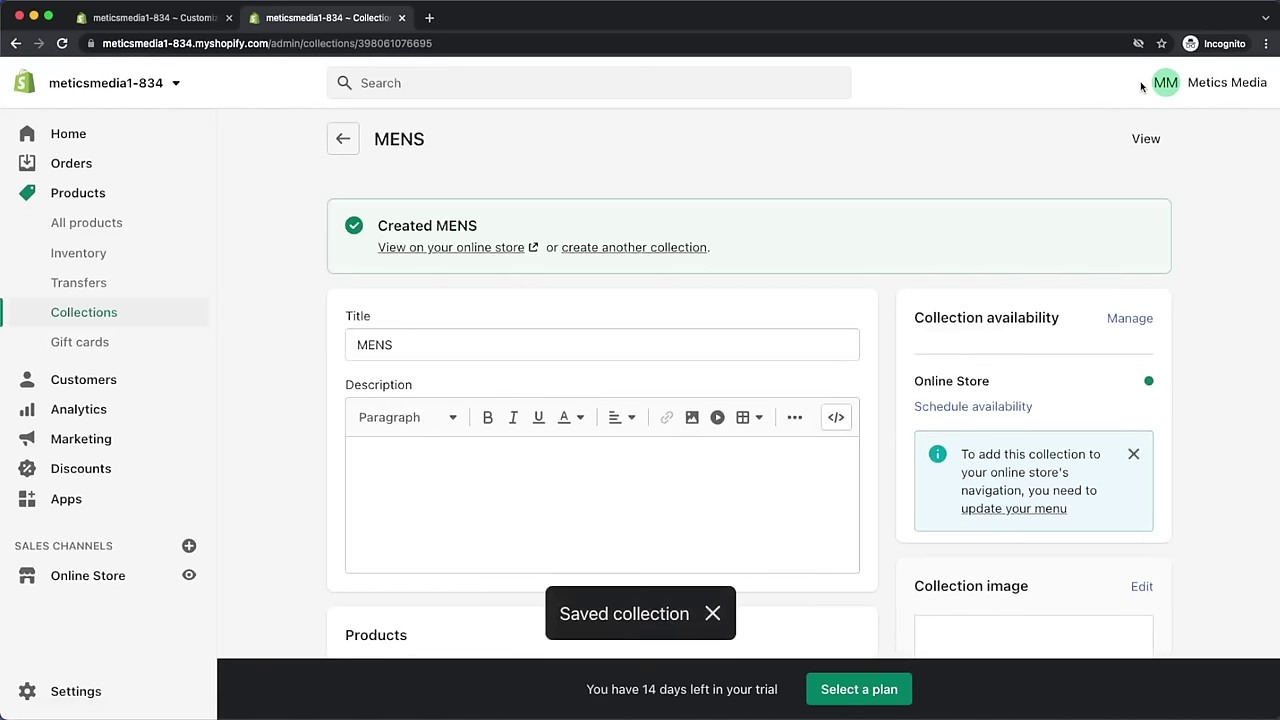
left_click(343, 139)
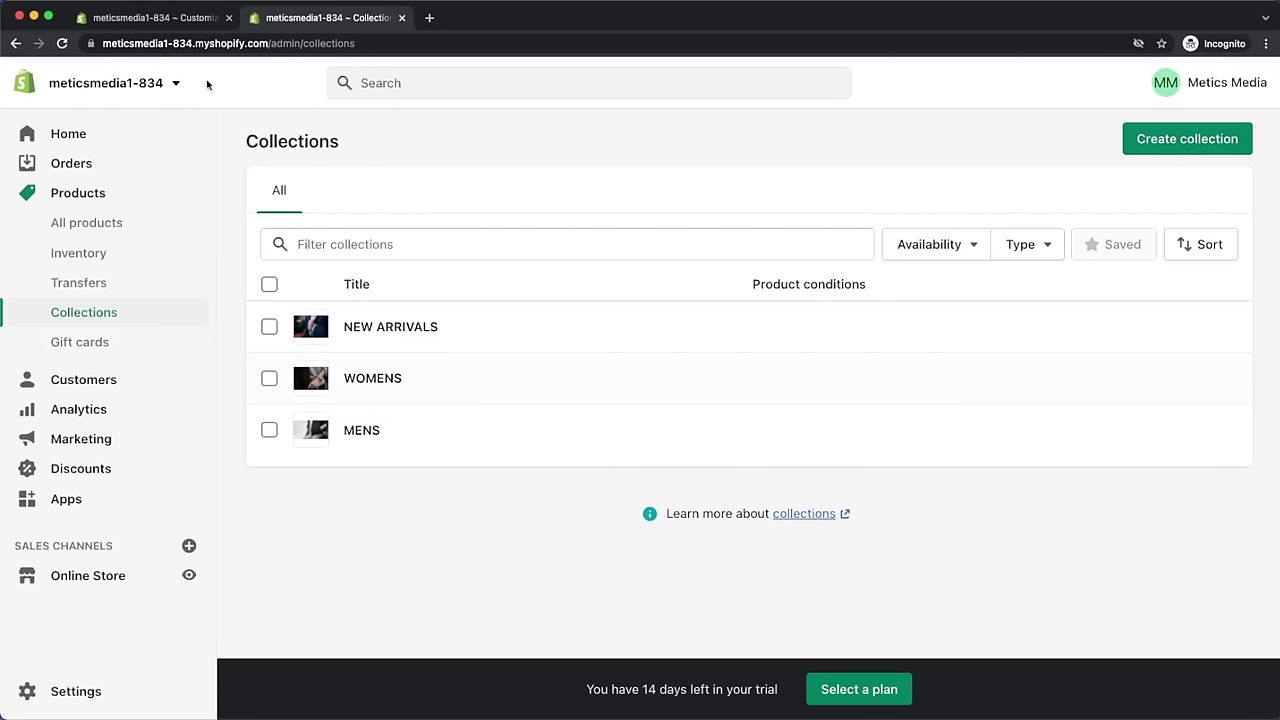
- Assign WOMENS and MENS to the two Collection list blocks on the home page
left_click(161, 19)
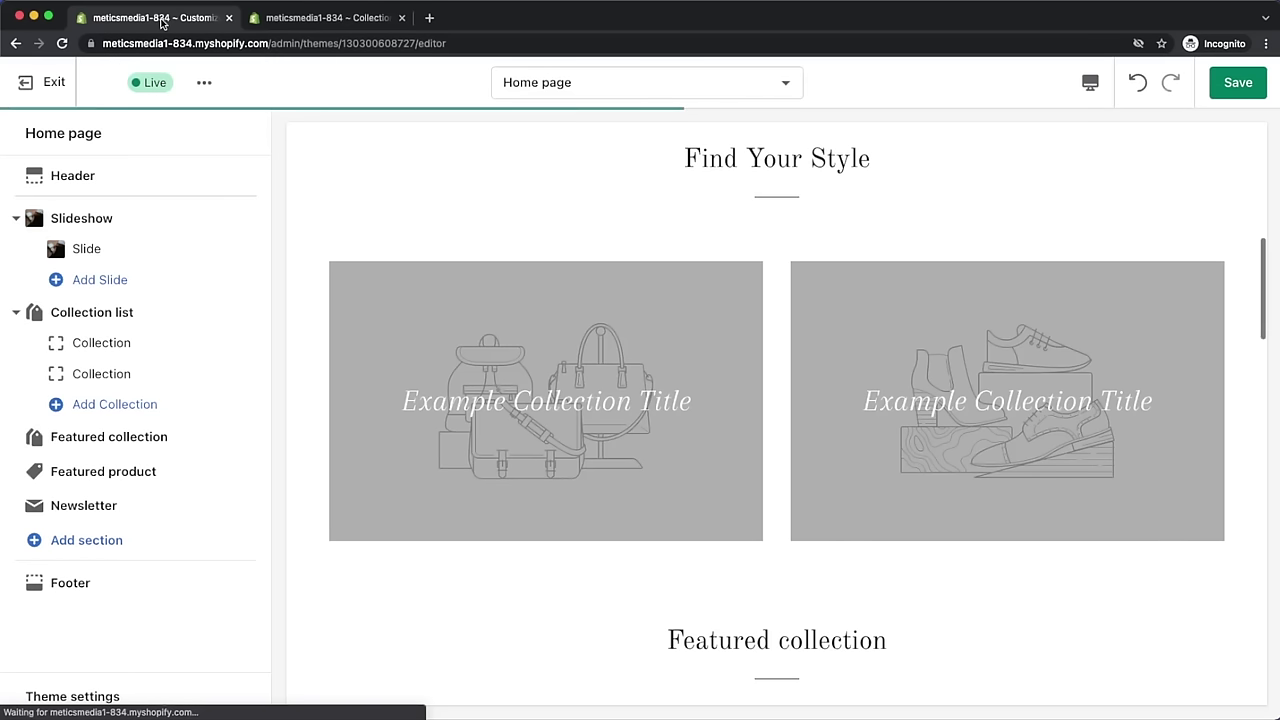
left_click(120, 343)
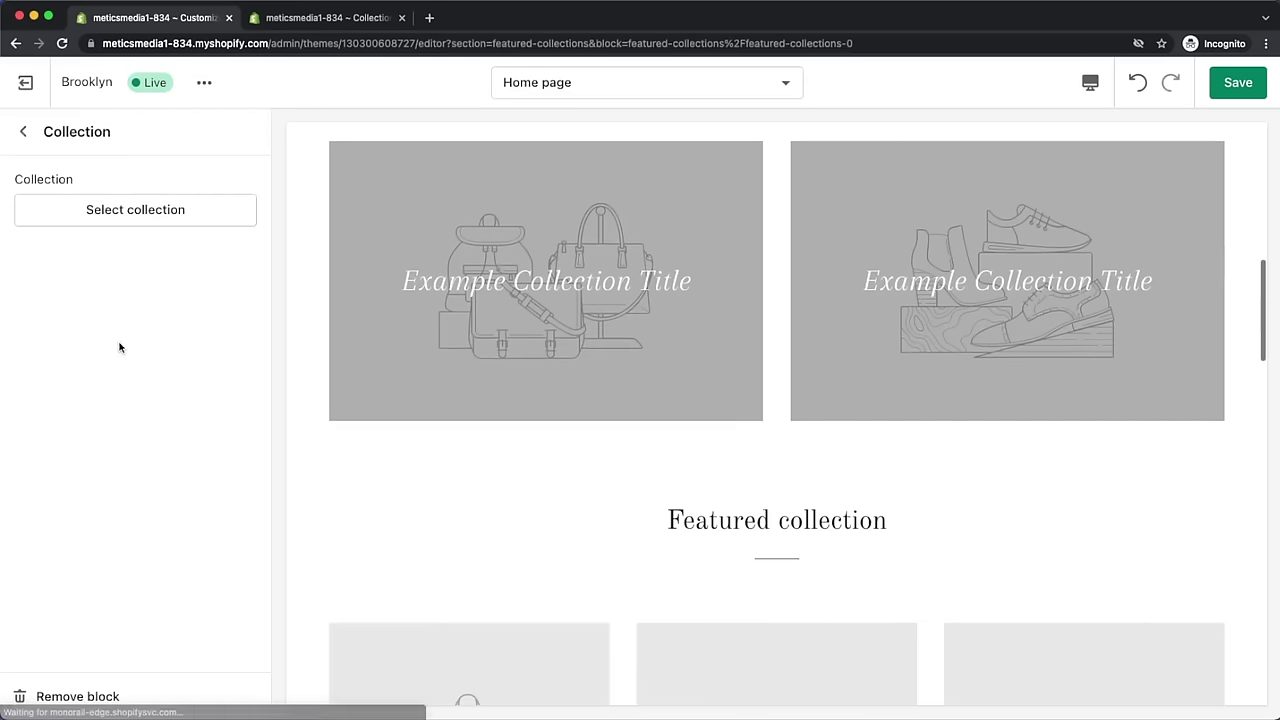
left_click(157, 210)
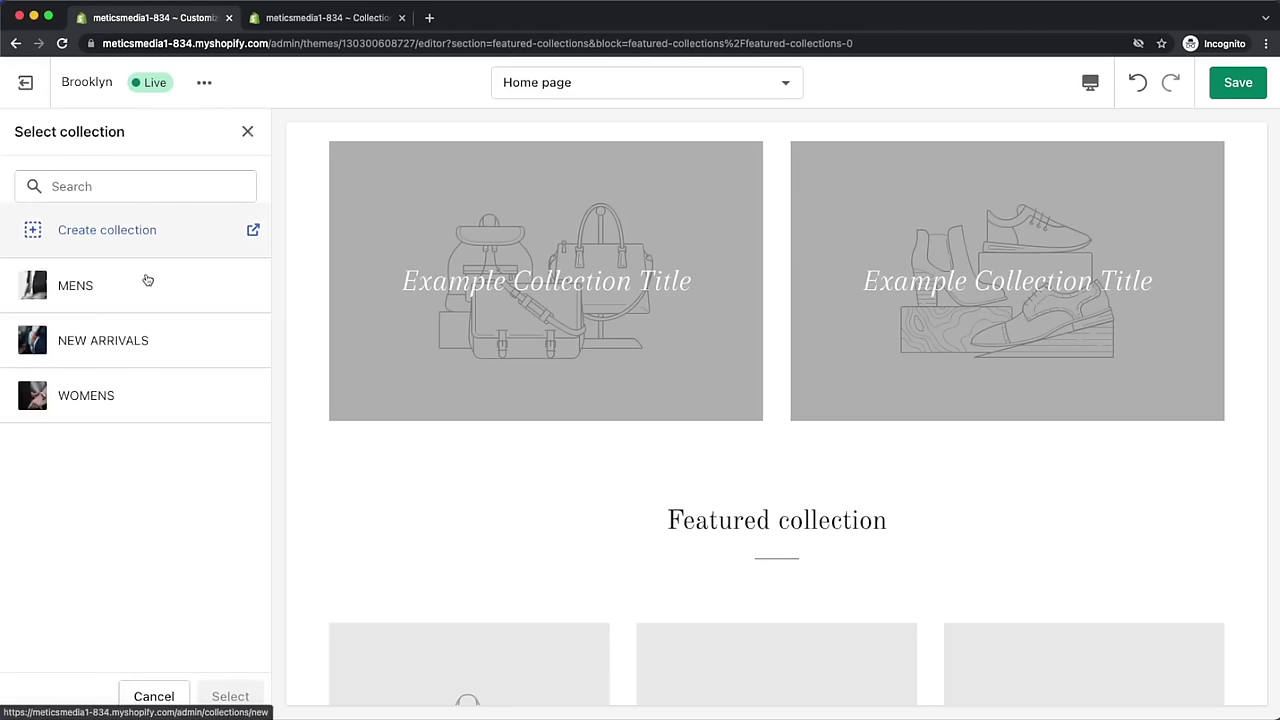
left_click(133, 395)
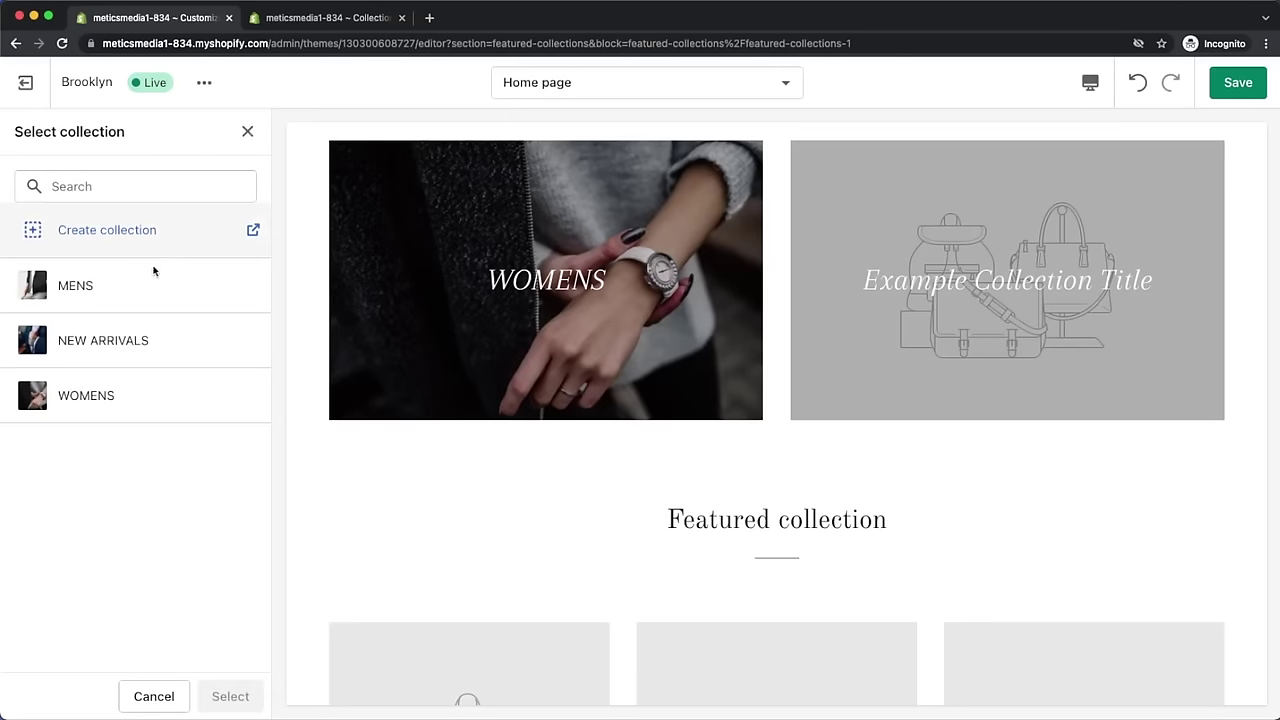
left_click(143, 292)
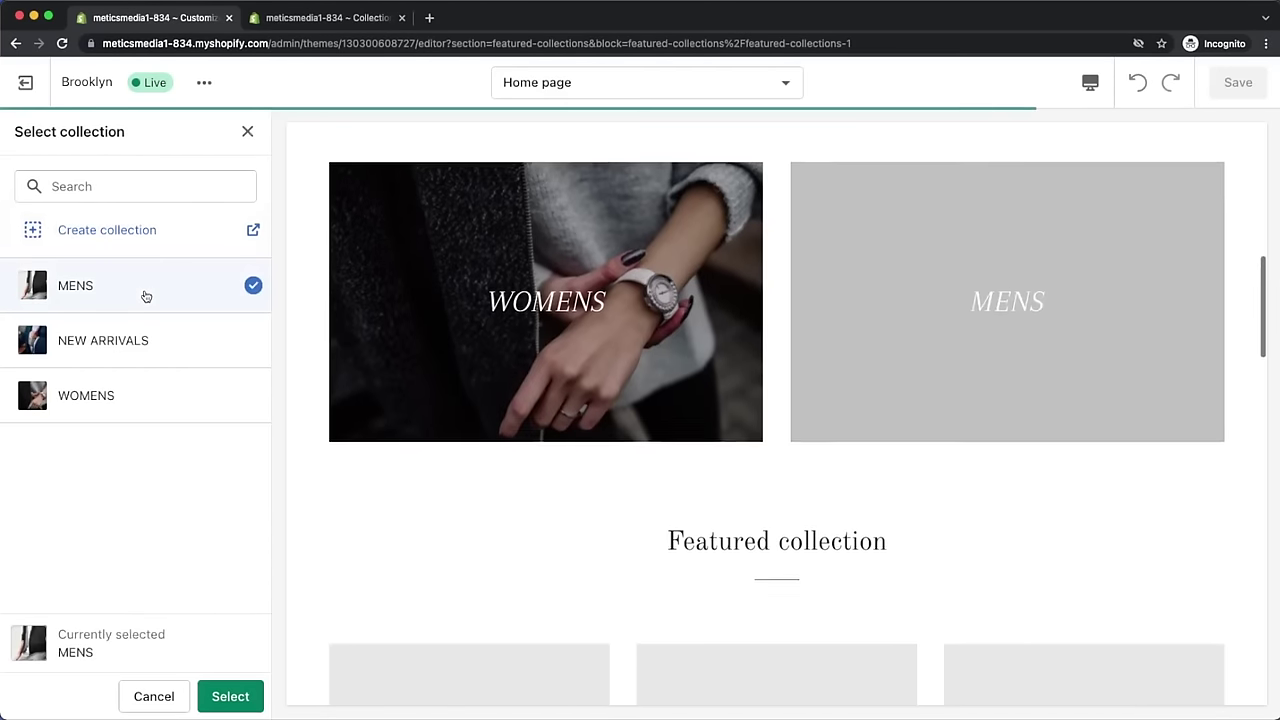
left_click(228, 694)
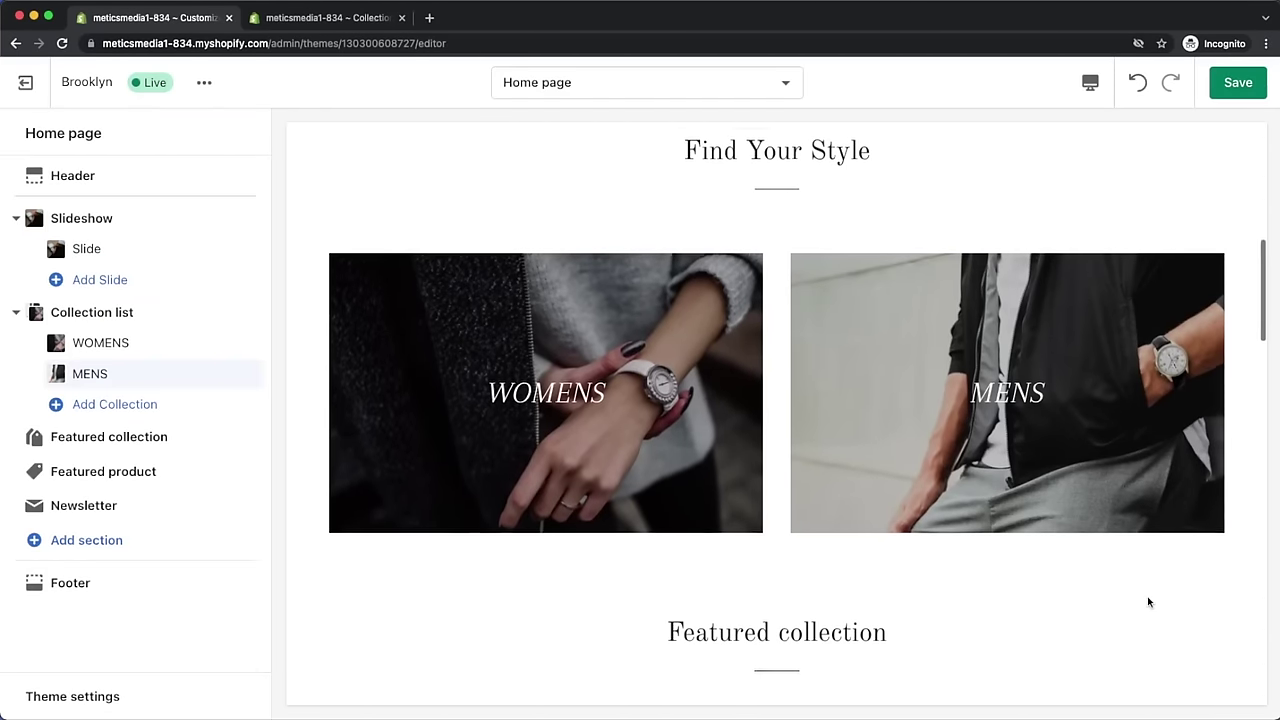
scroll(1147, 596, "down", 5)
scroll(1149, 603, "down", 3)
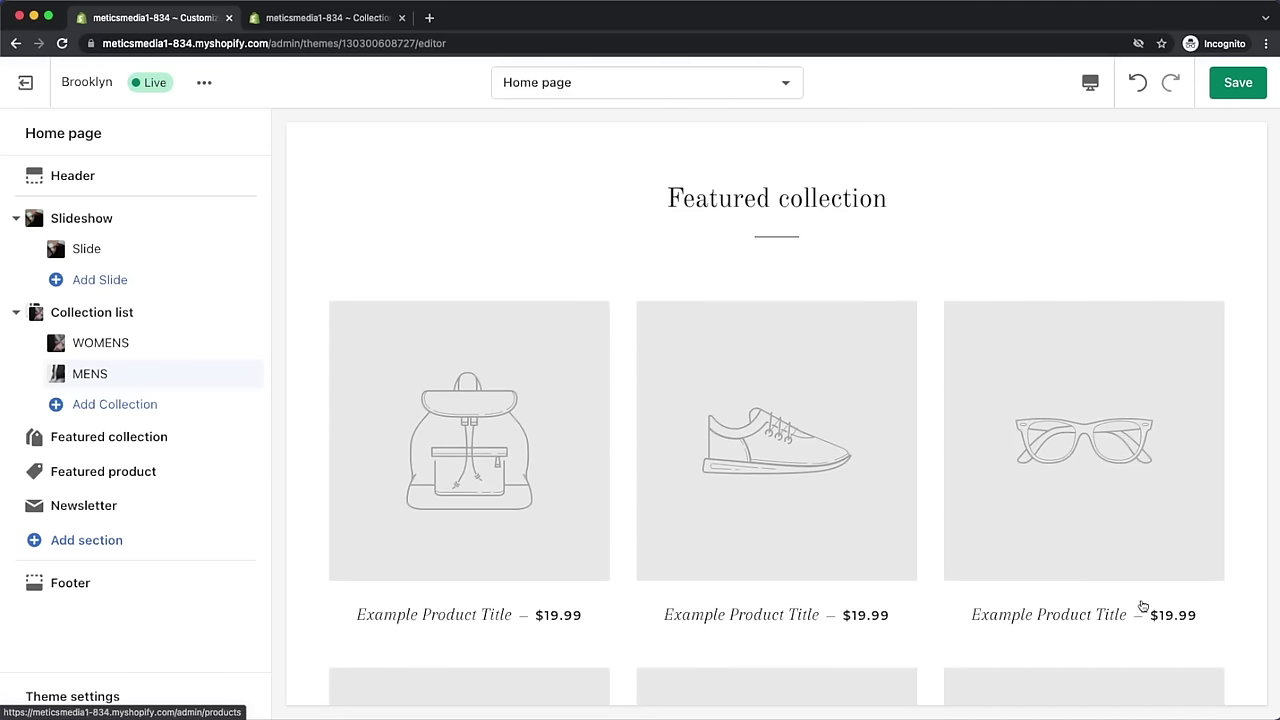
- Retitle the Featured collection heading 'New Arrivals' and link it to the NEW ARRIVALS collection
left_click(130, 448)
left_click_drag(138, 206, 24, 210)
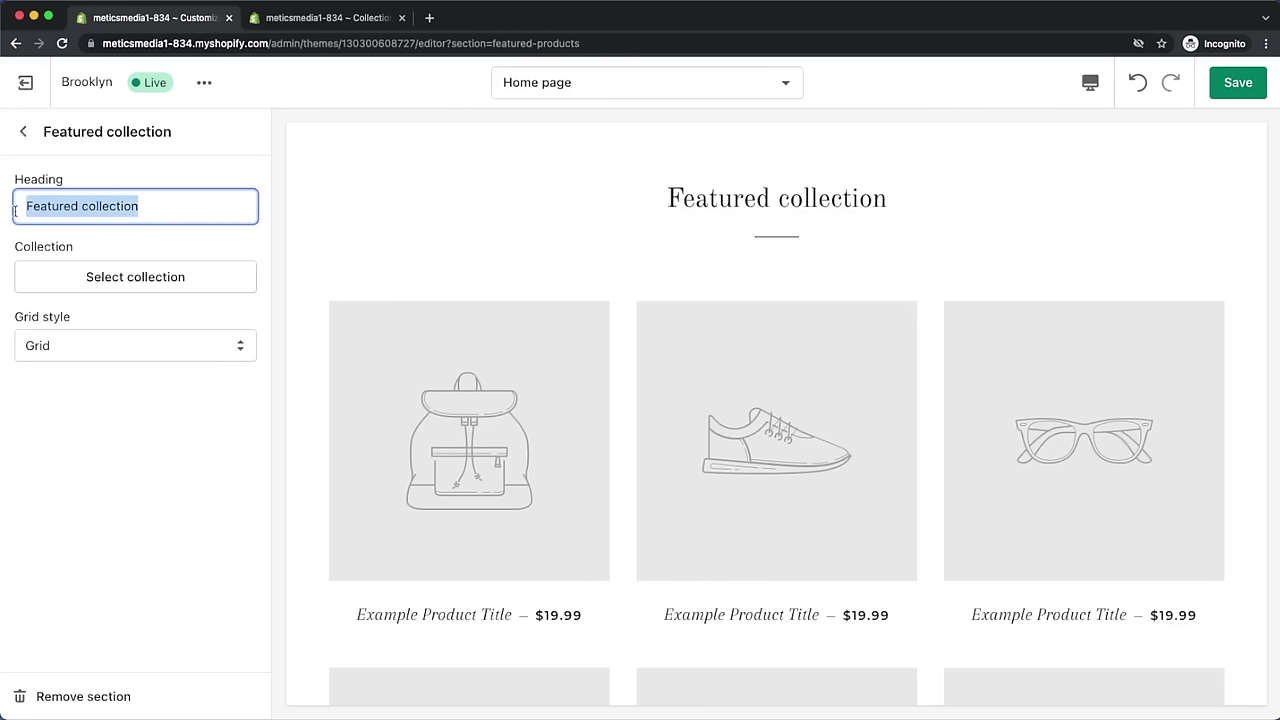
type("New Arrivals")
left_click(96, 275)
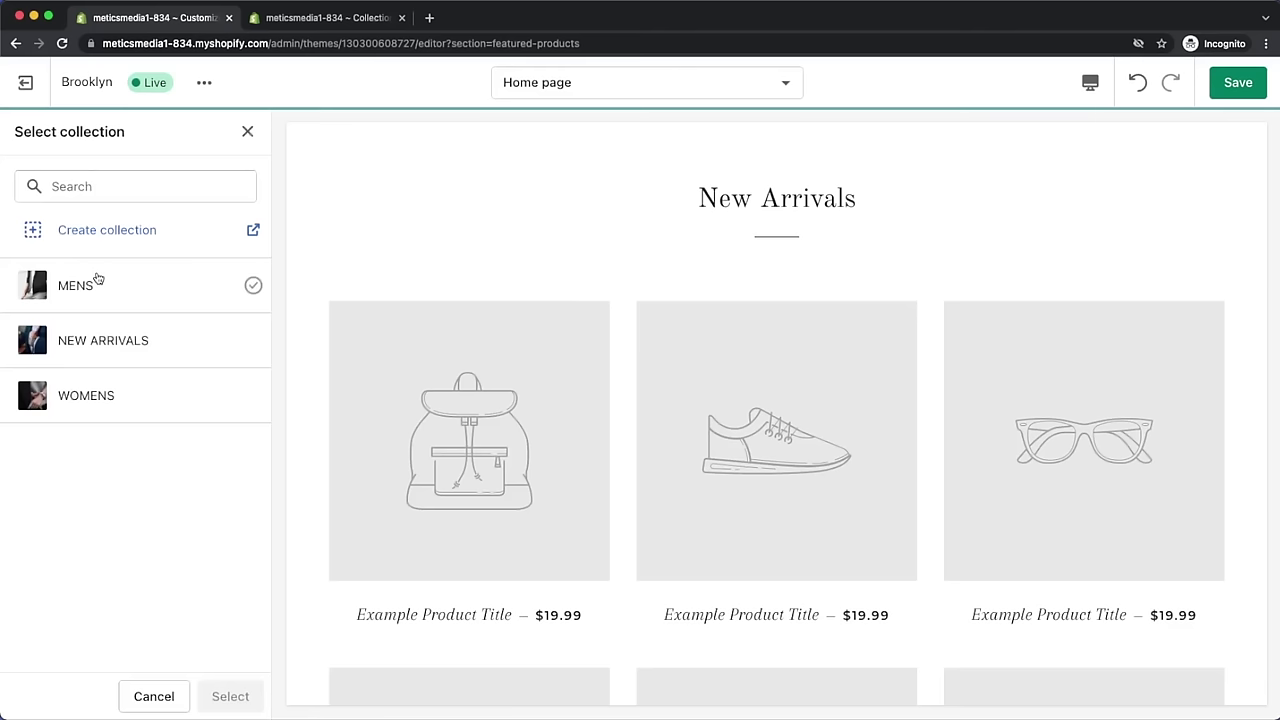
left_click(101, 342)
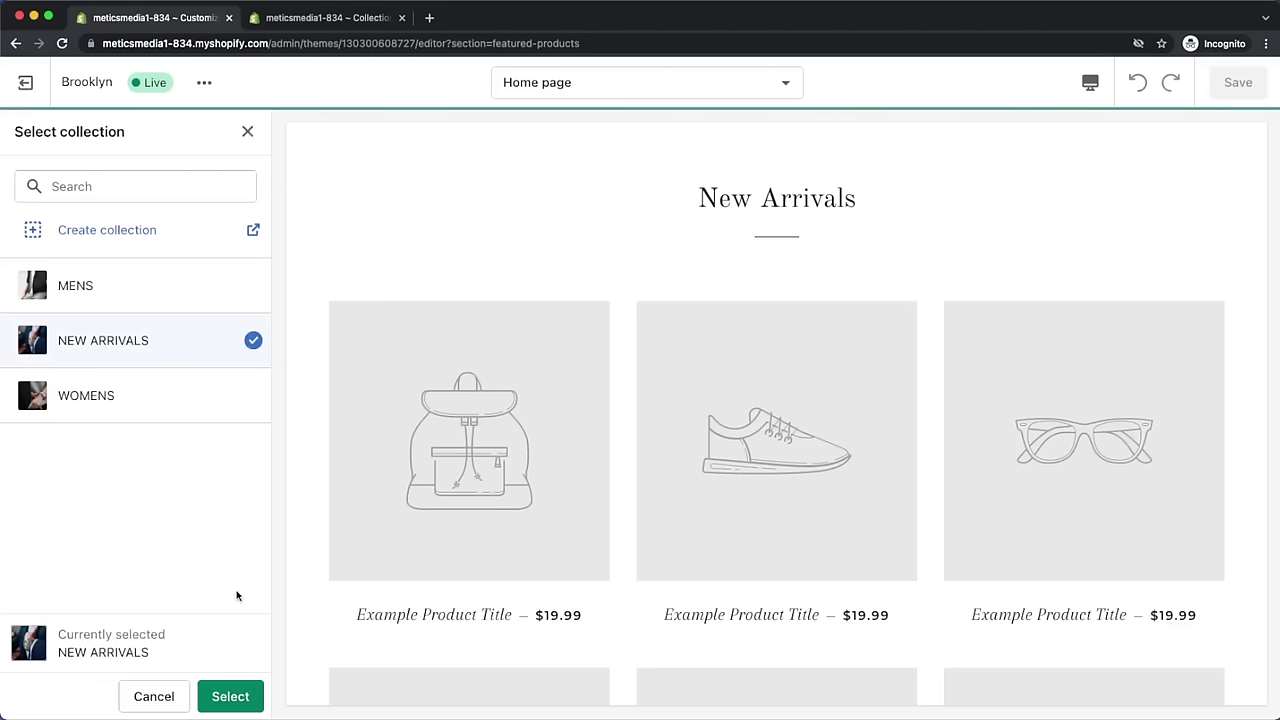
left_click(230, 697)
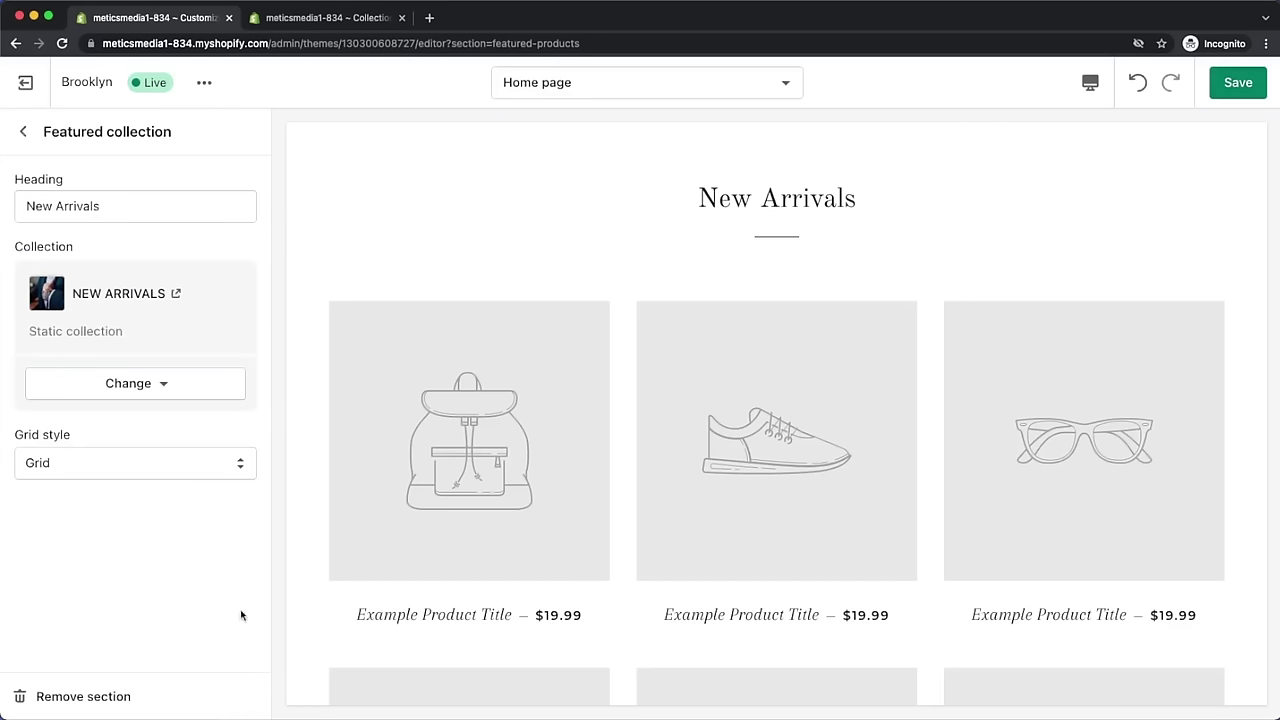
- Save the theme changes
left_click(23, 131)
scroll(1199, 176, "down", 3)
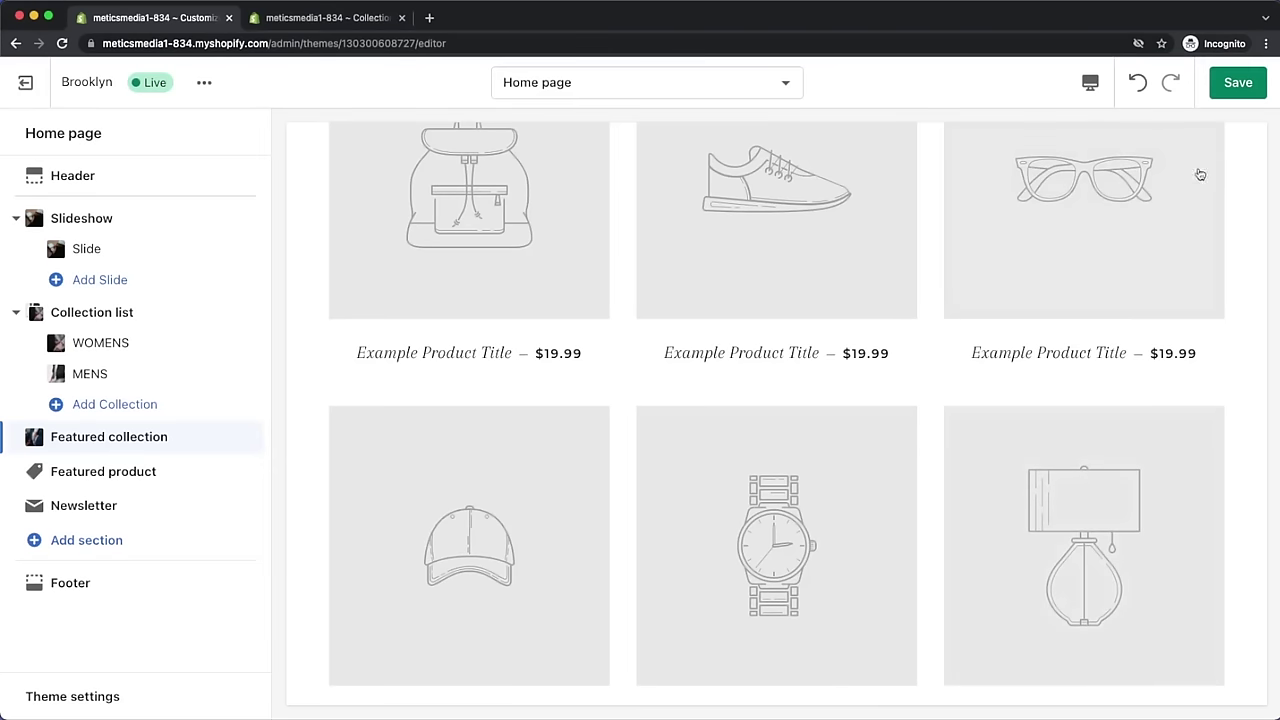
left_click(1237, 83)
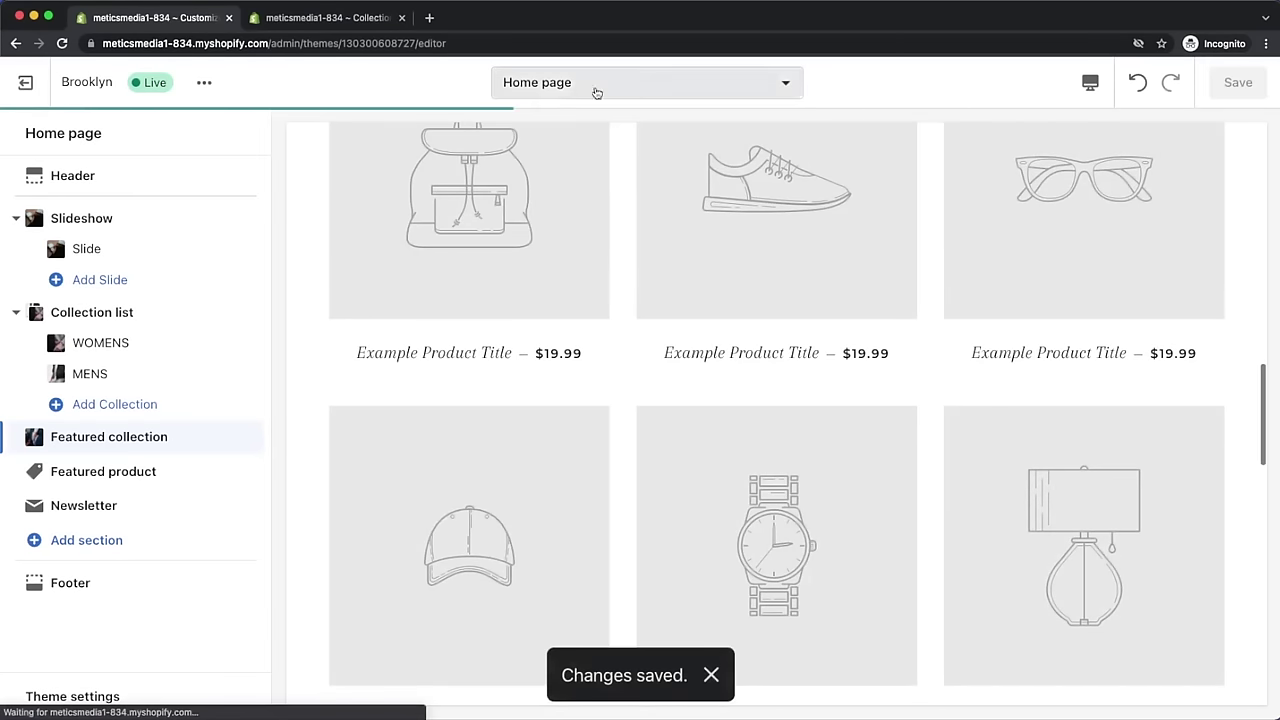
left_click(360, 18)
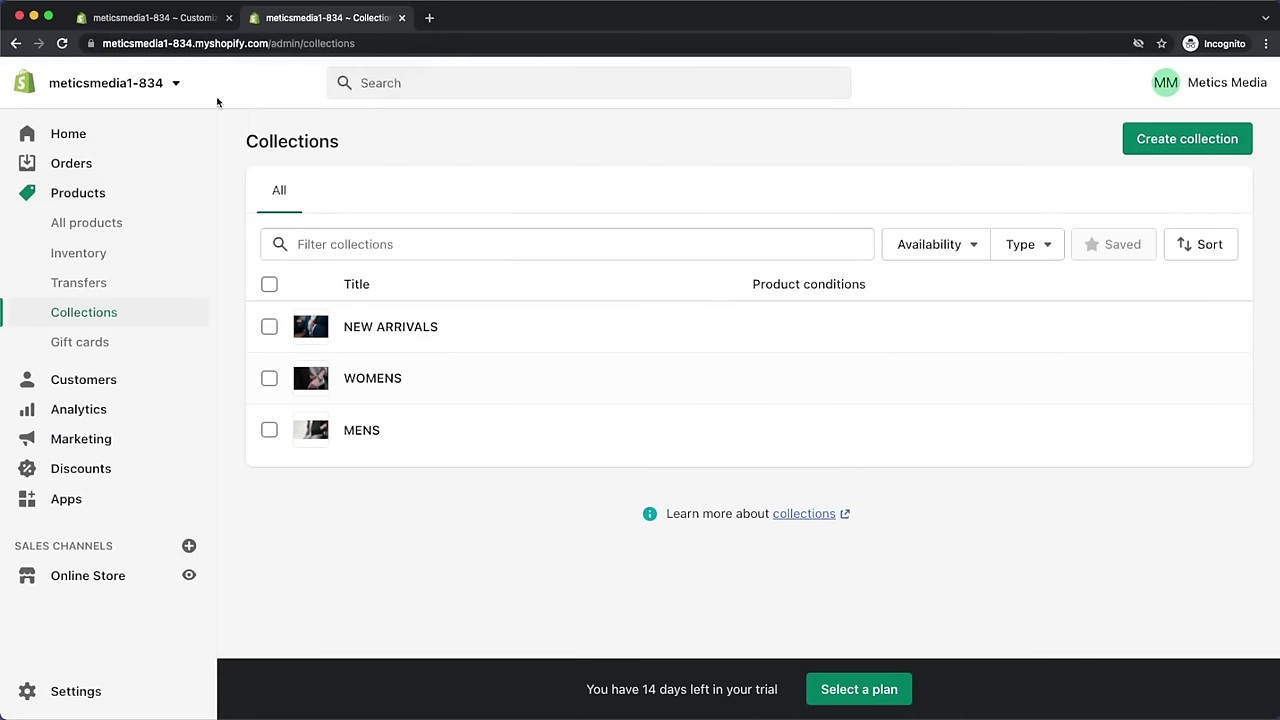
- Start a new product titled Minimalist Leather Watch and add its watch photo
left_click(100, 194)
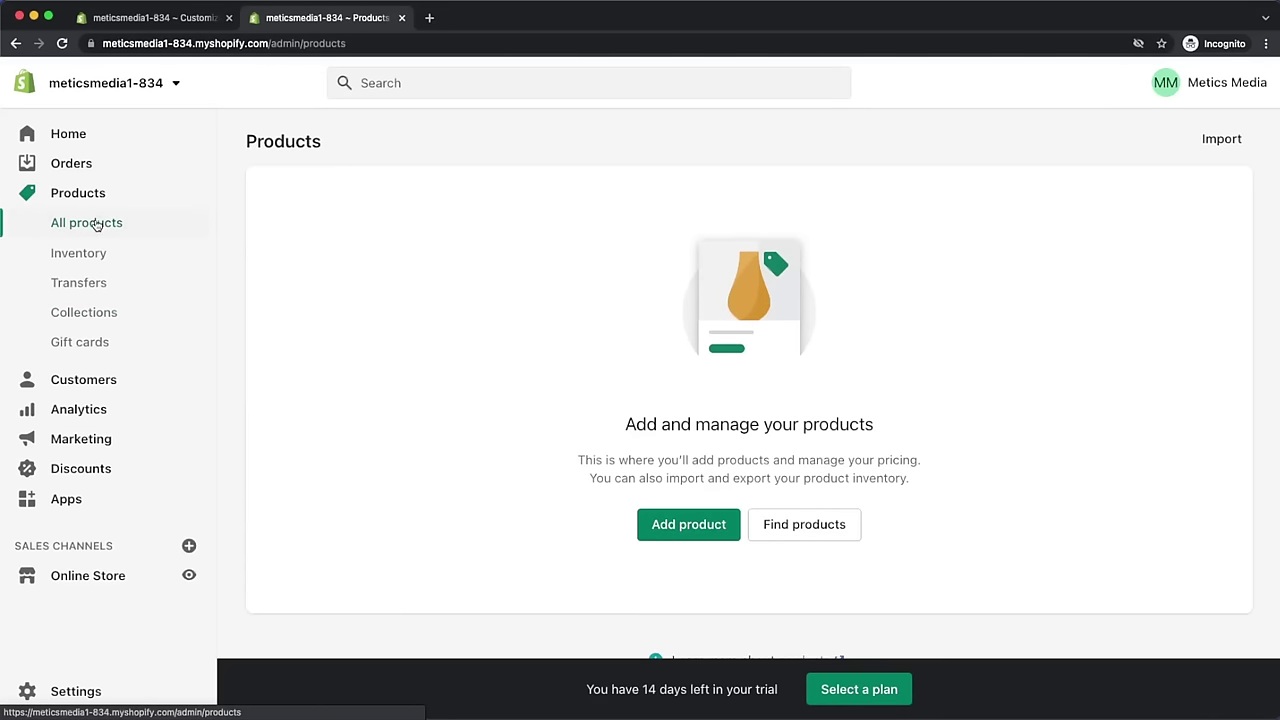
left_click(680, 537)
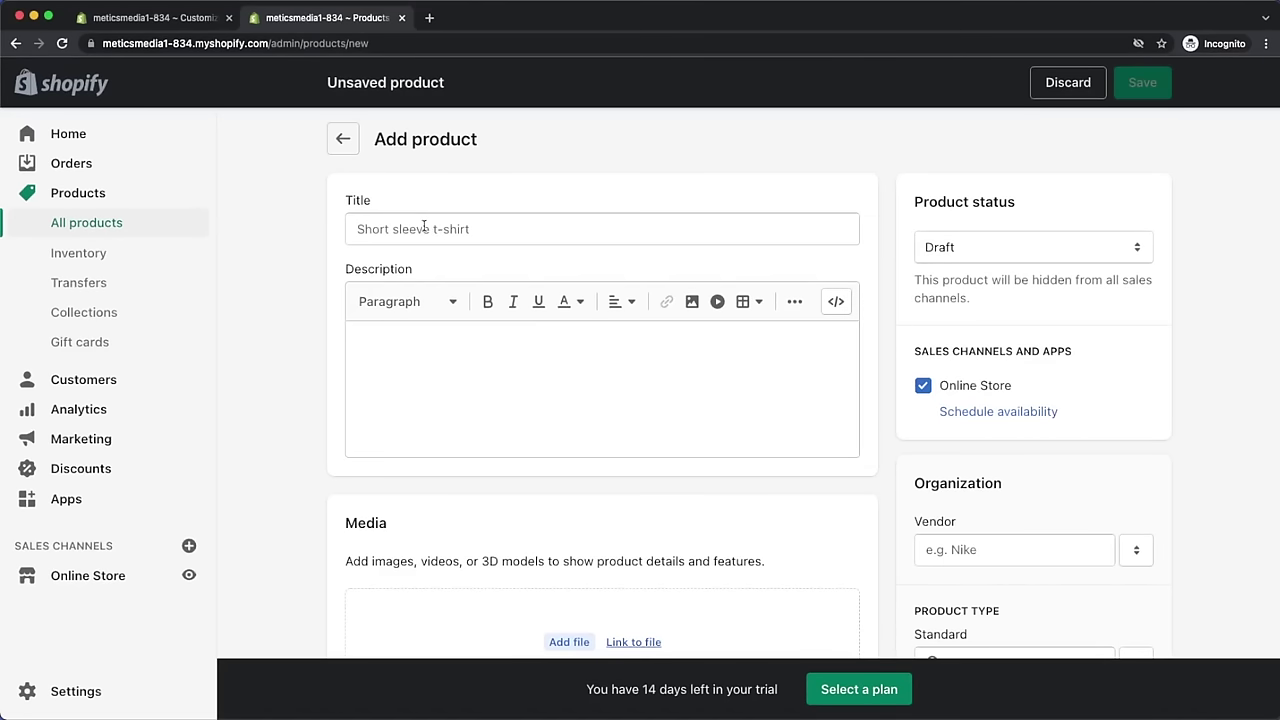
left_click(424, 226)
type("Minimalist Leather Watch")
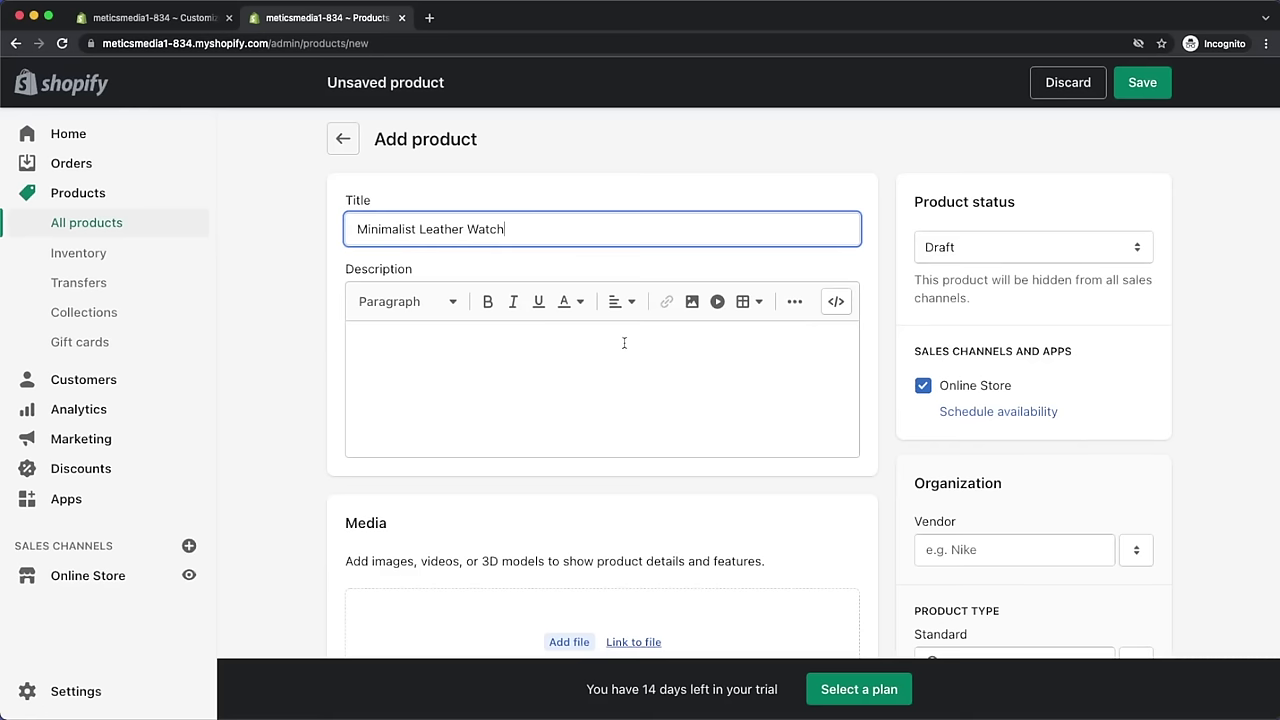
scroll(623, 345, "down", 5)
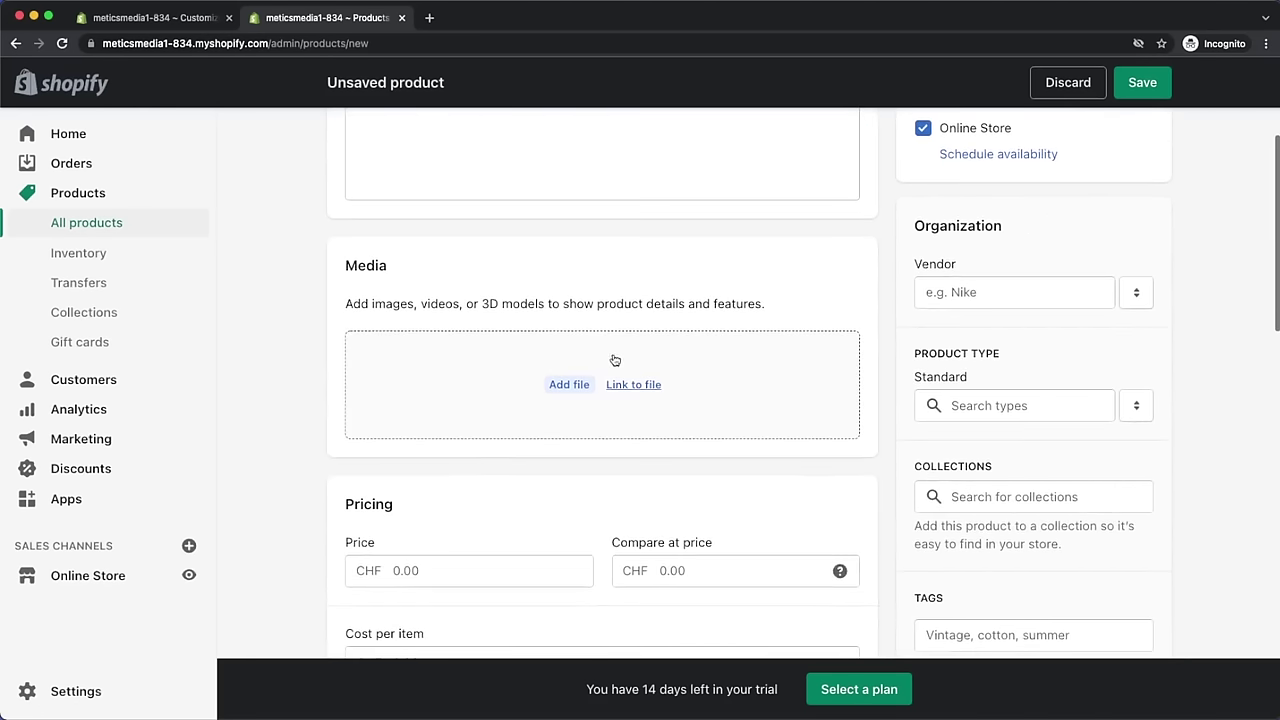
left_click(575, 388)
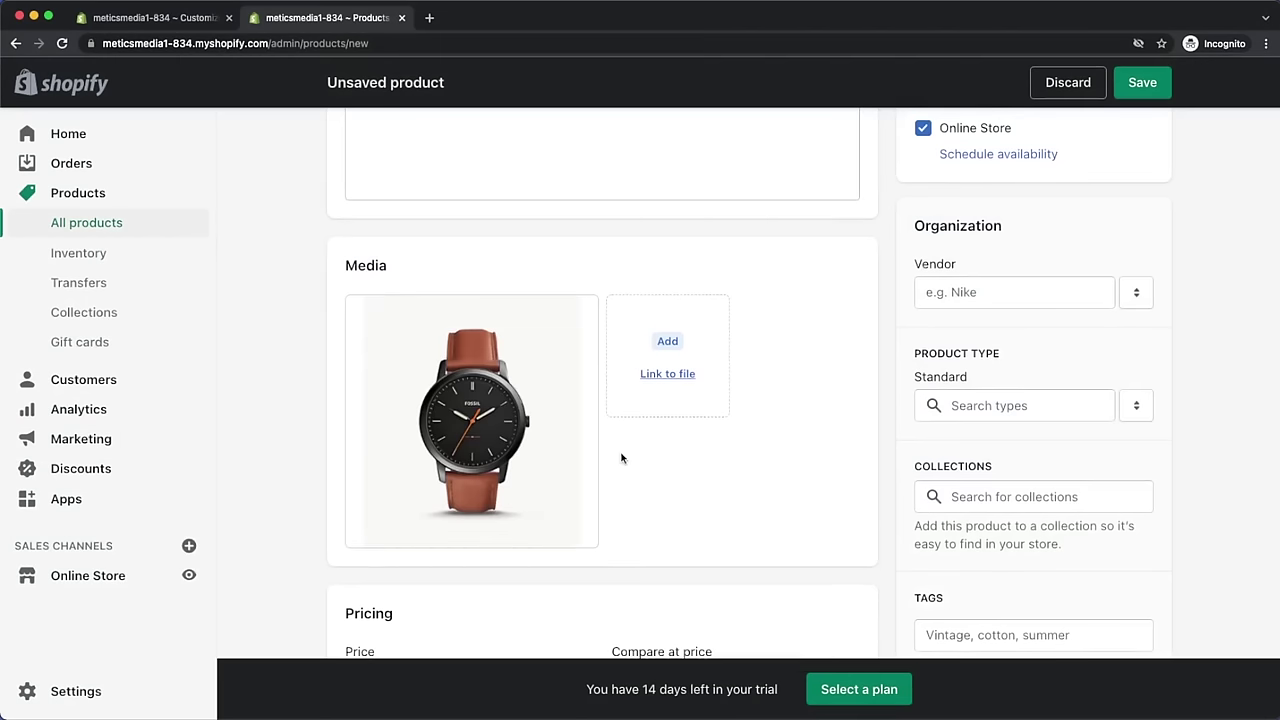
scroll(620, 455, "down", 5)
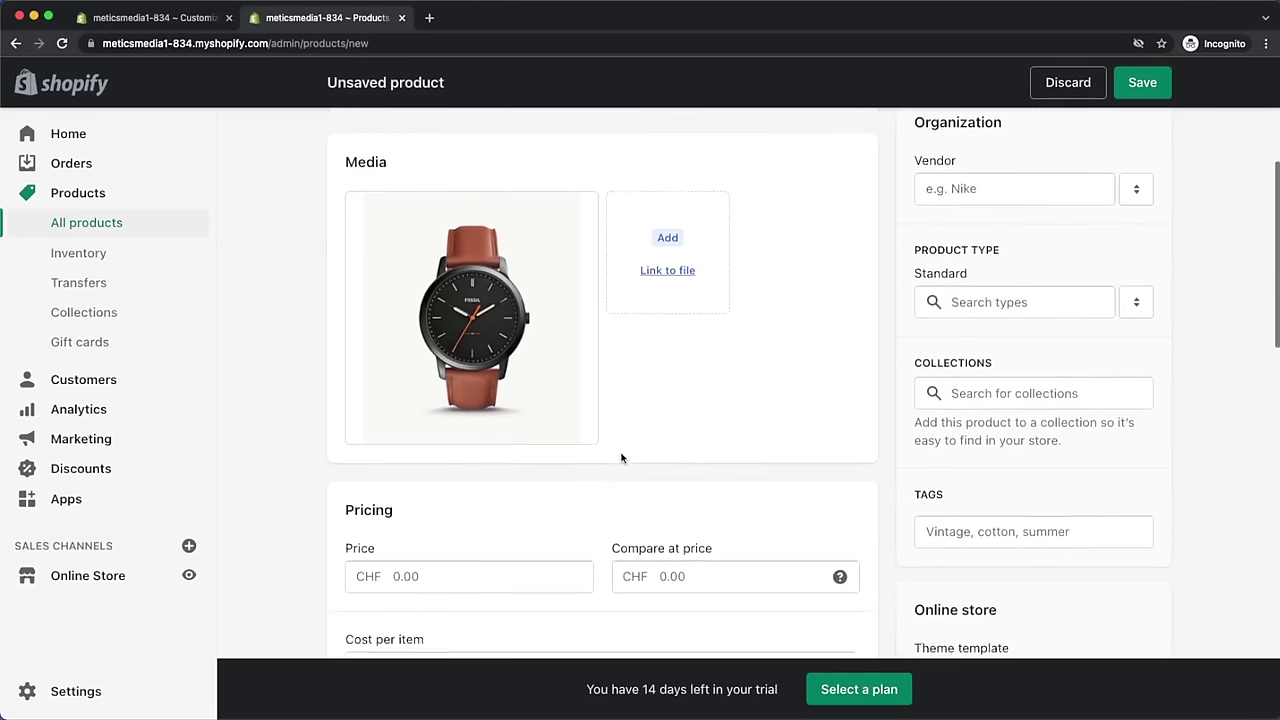
- Set the watch's price to CHF 120 and its available quantity to 100
left_click(481, 460)
type("100")
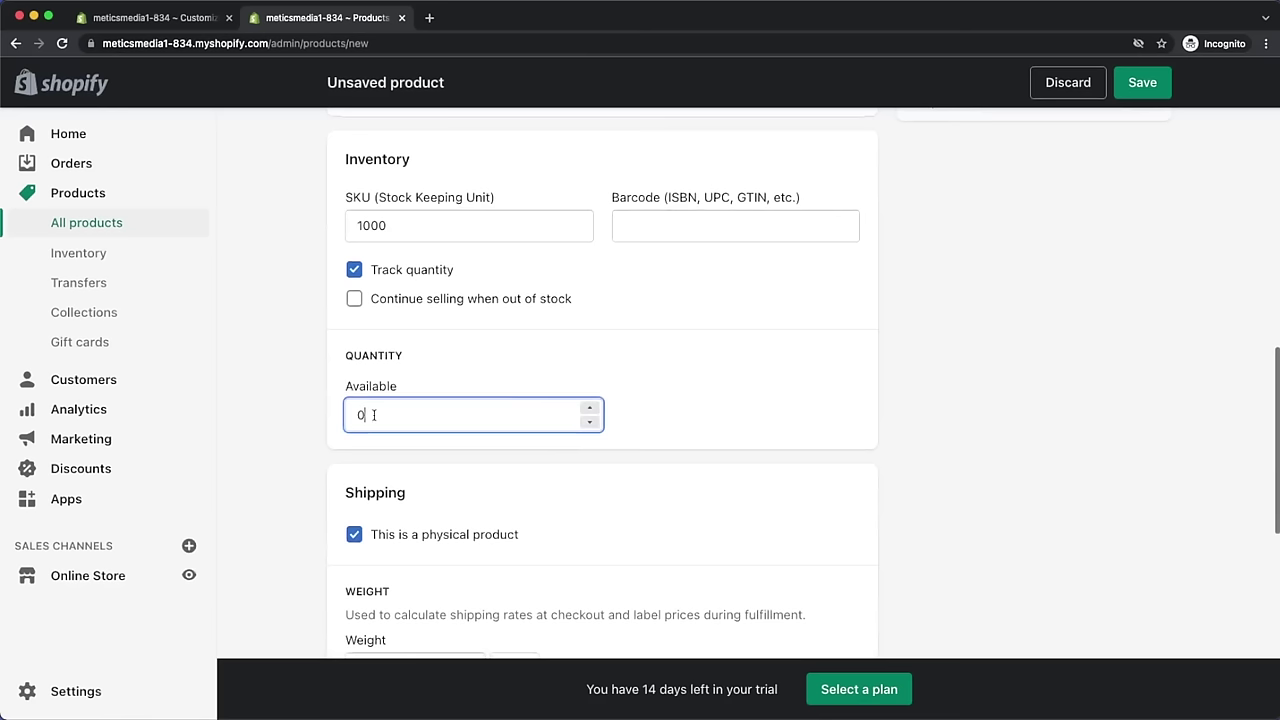
left_click_drag(371, 414, 348, 414)
type("100")
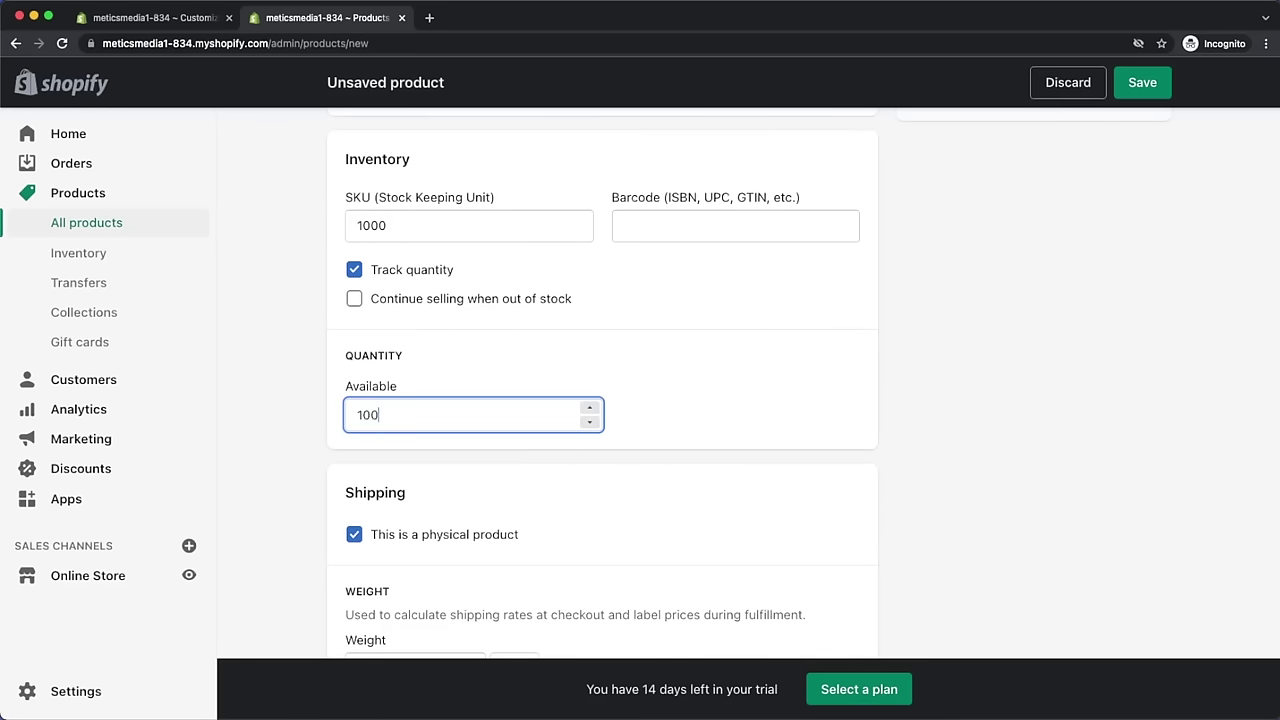
scroll(594, 481, "down", 4)
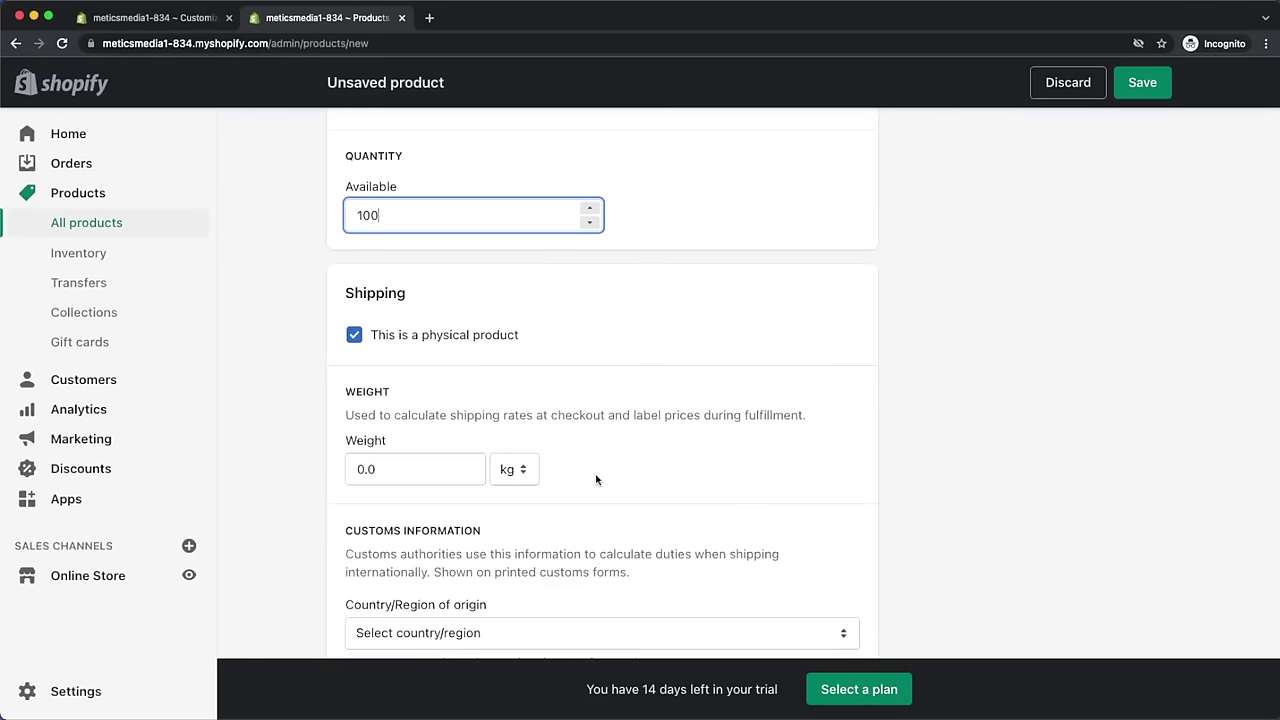
scroll(596, 480, "down", 9)
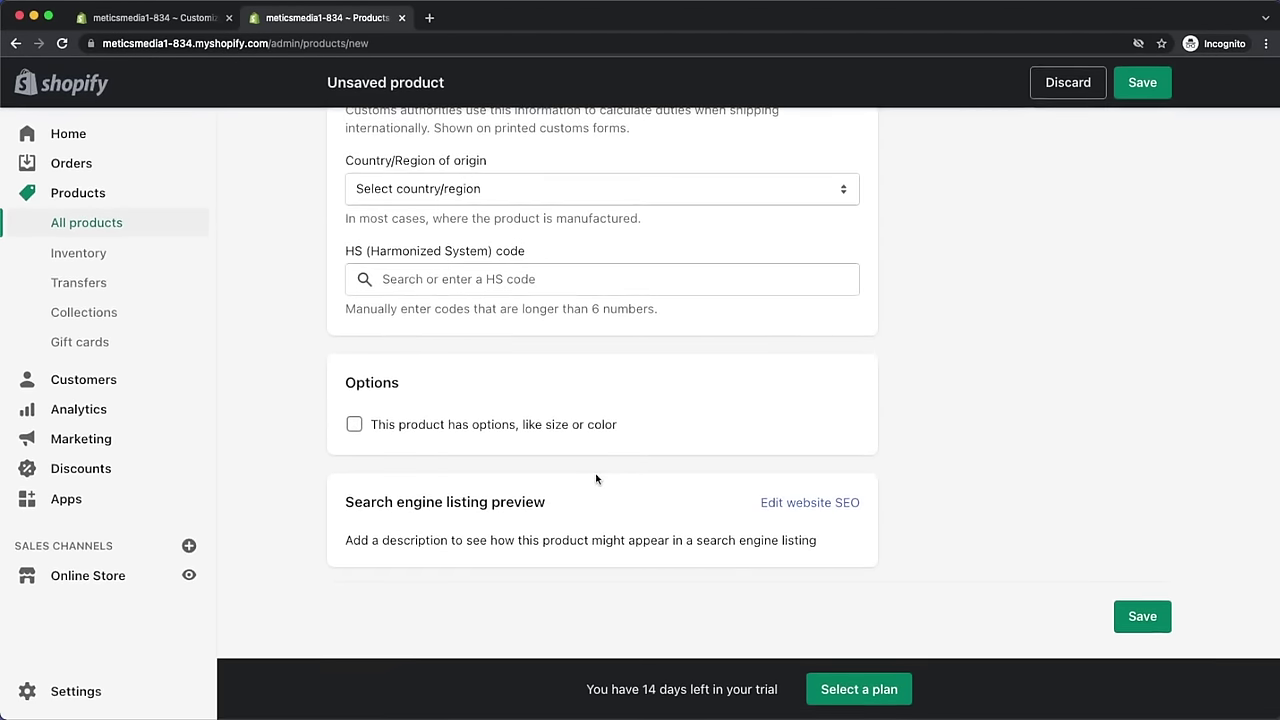
scroll(965, 535, "up", 11)
scroll(965, 537, "up", 10)
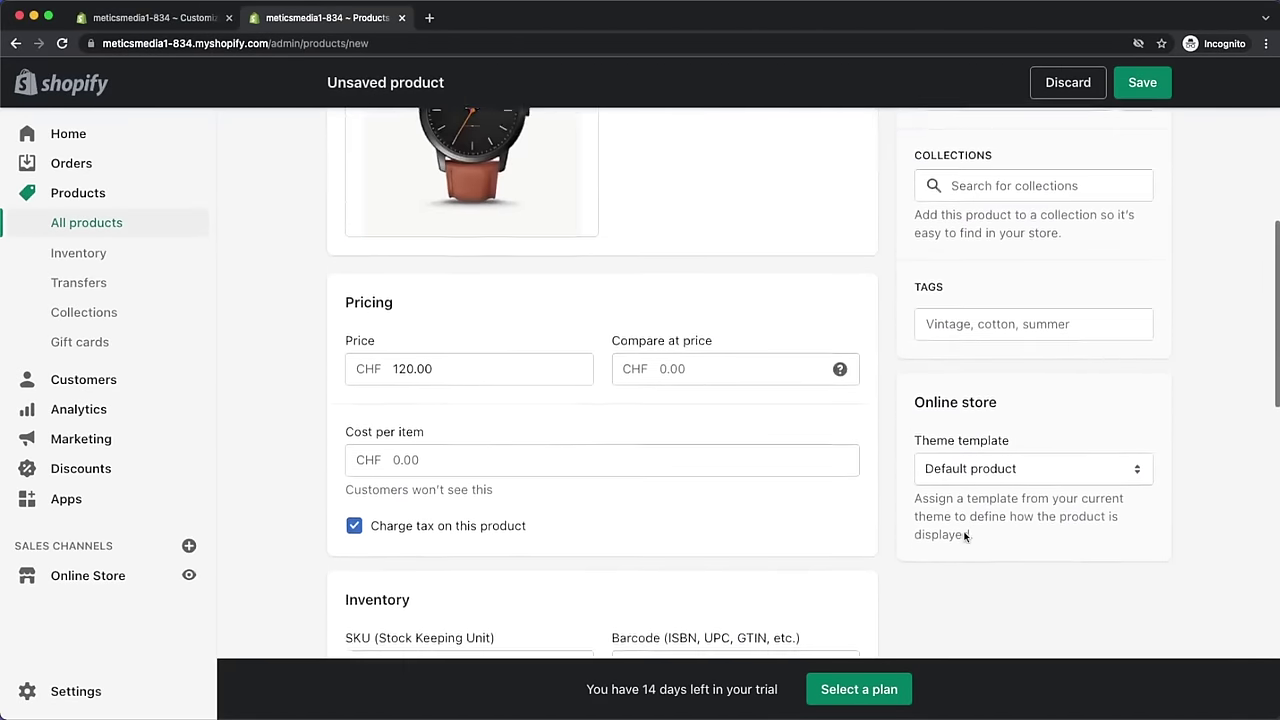
- Add the watch to the MENS and NEW ARRIVALS collections and save the product
left_click(997, 312)
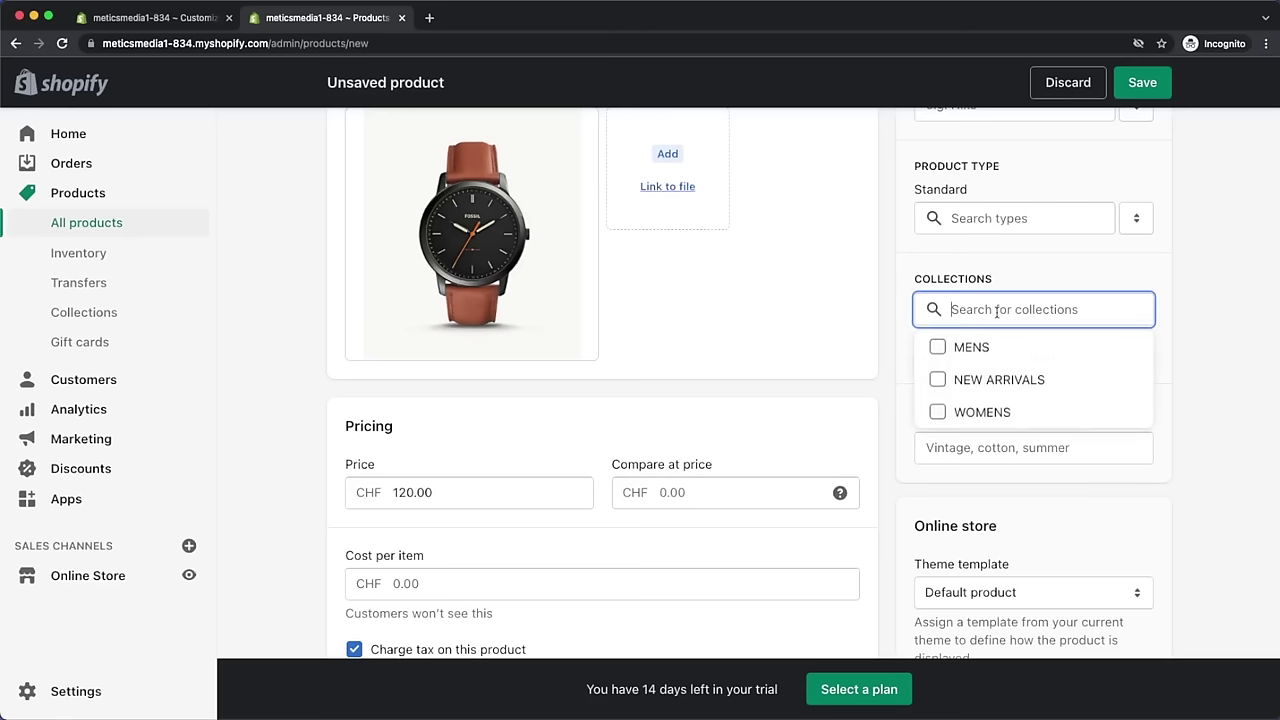
left_click(938, 347)
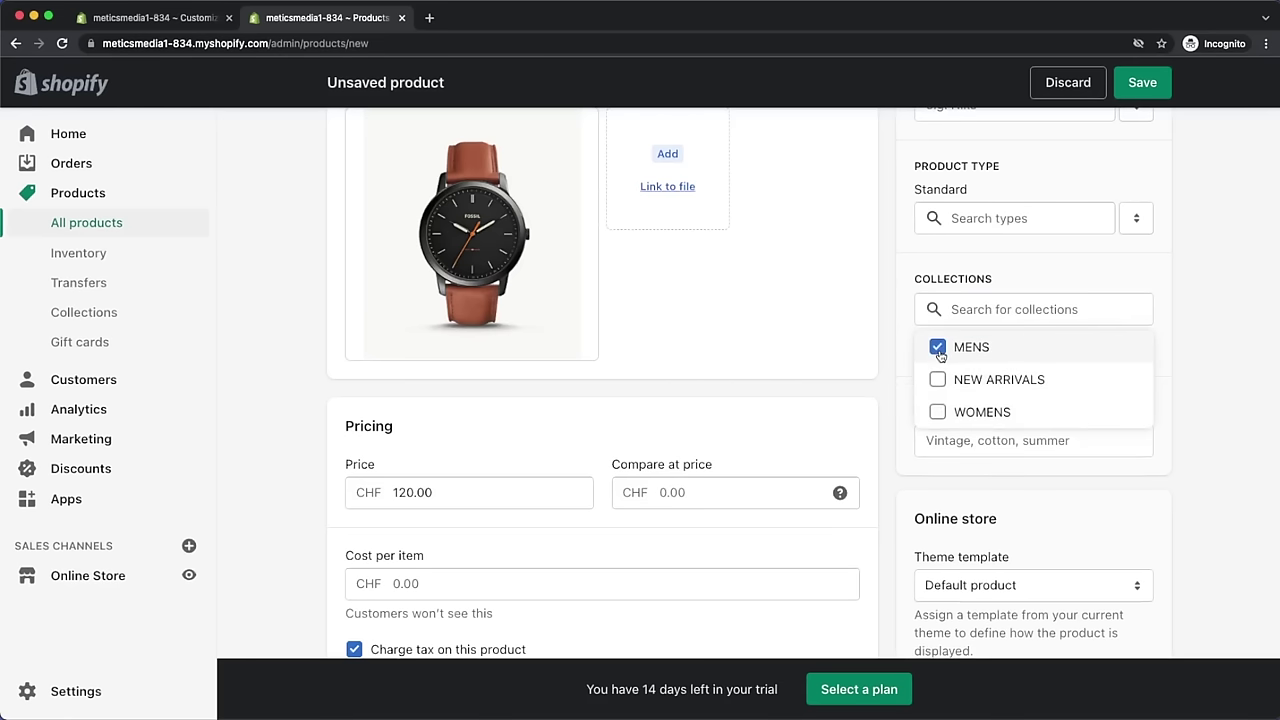
left_click(938, 381)
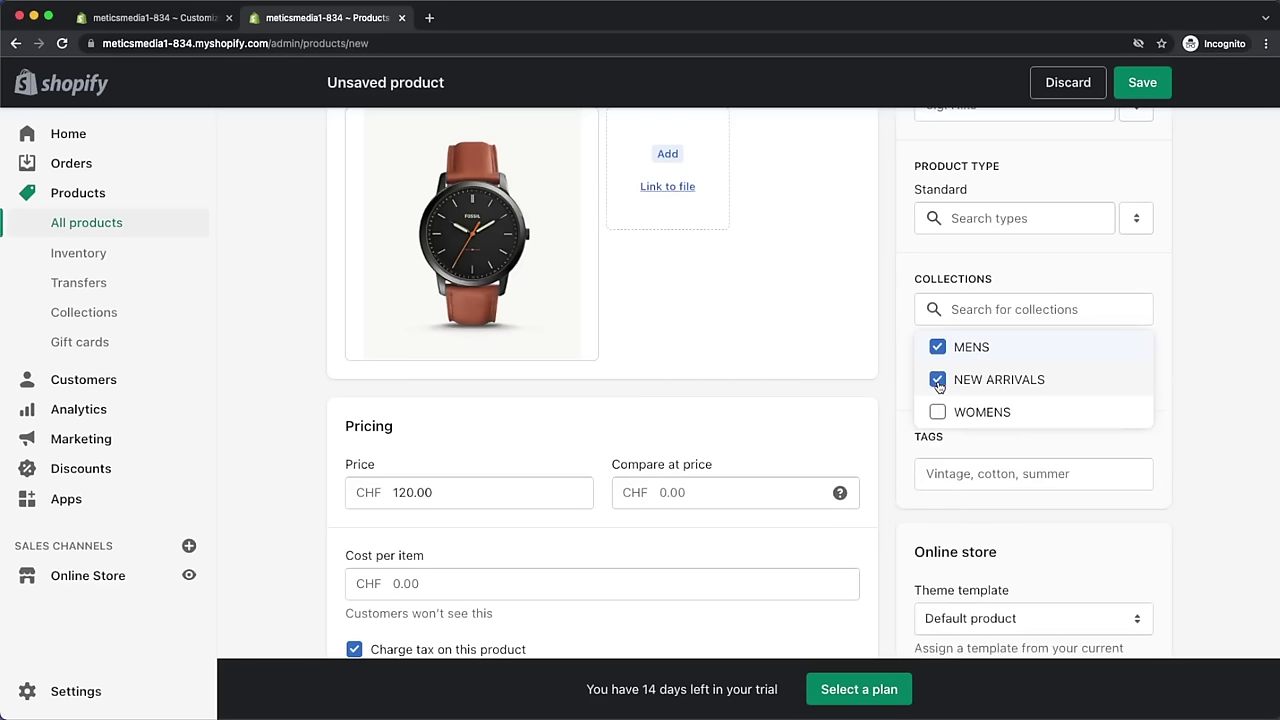
left_click(1142, 84)
left_click(345, 139)
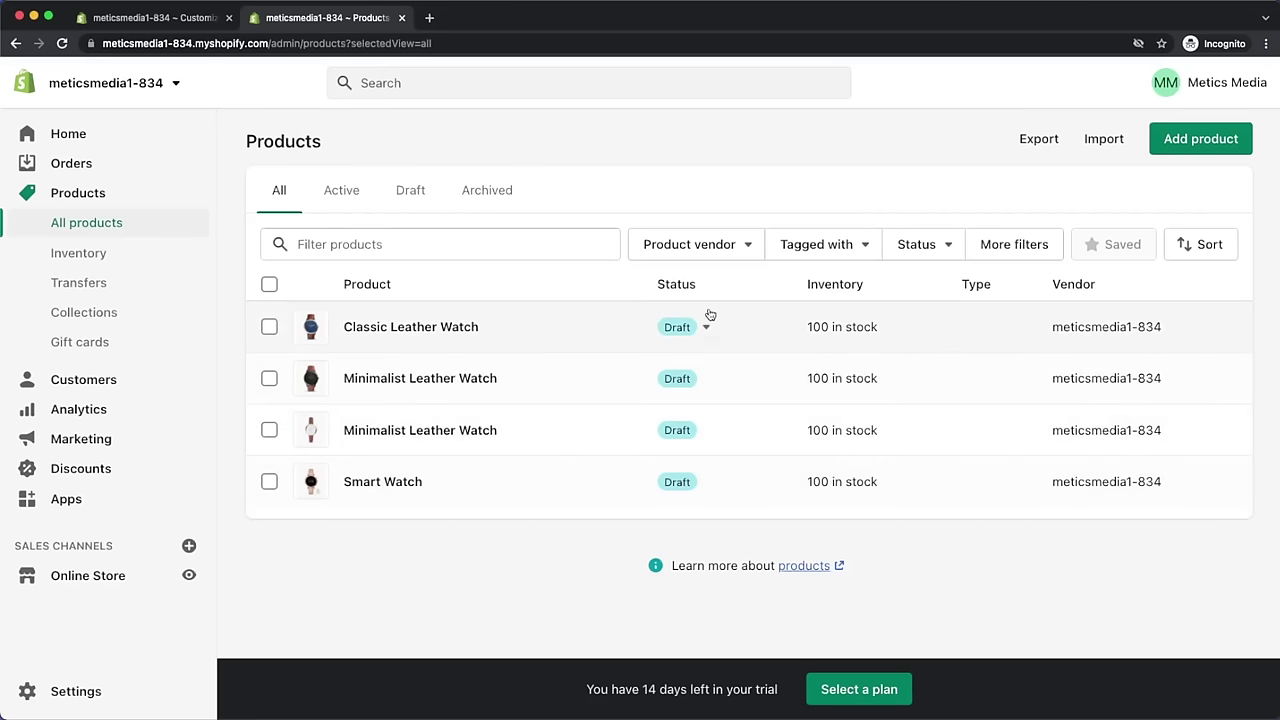
- Bulk-set all four watch products from draft to active
left_click(268, 286)
left_click(510, 290)
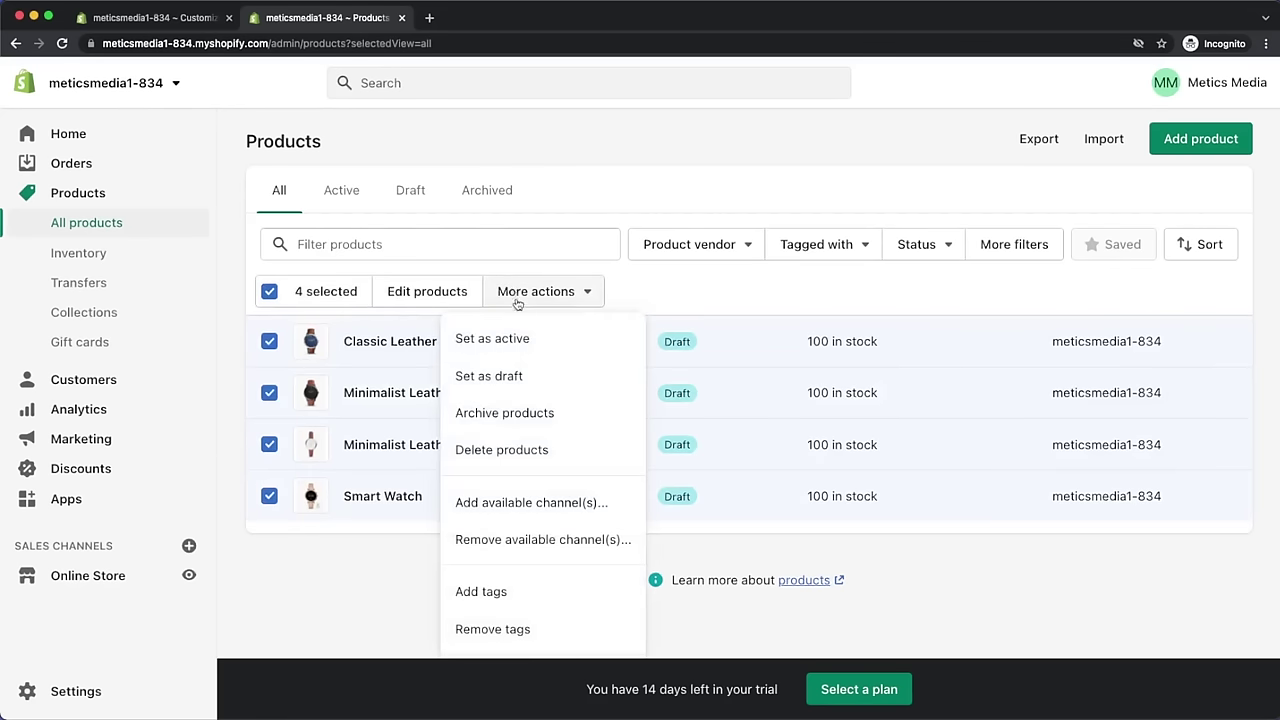
left_click(513, 340)
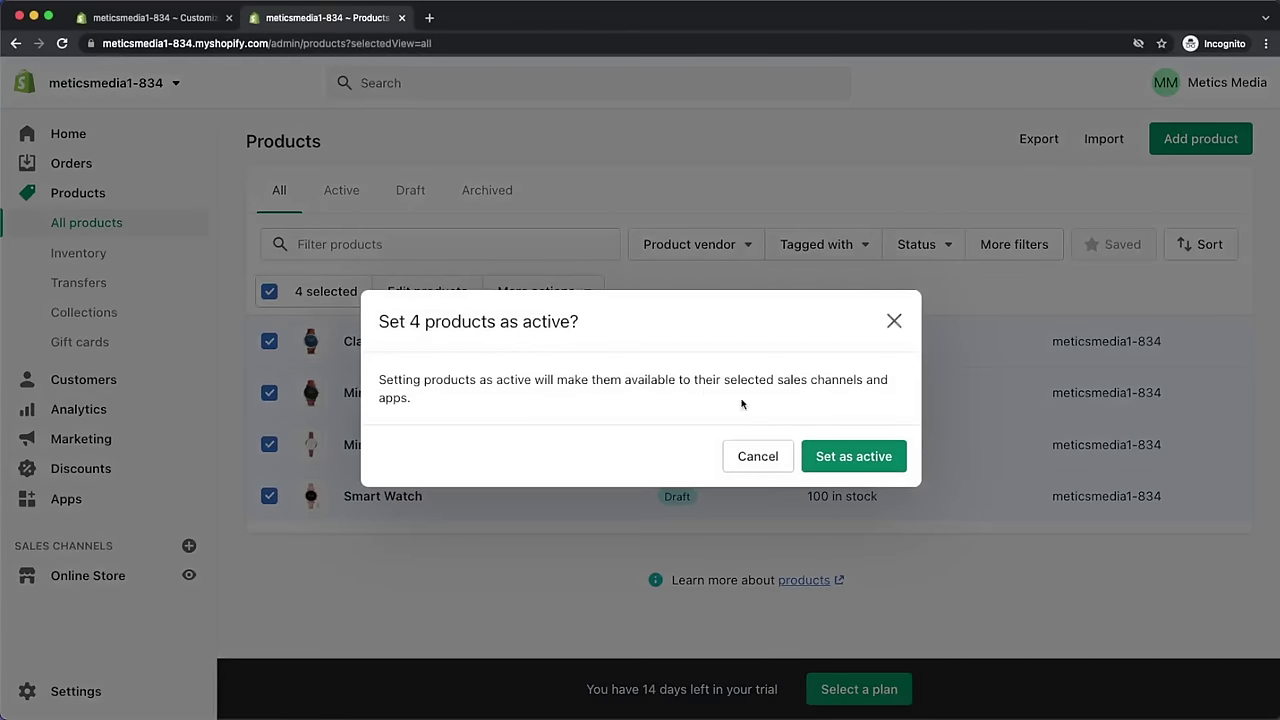
left_click(825, 456)
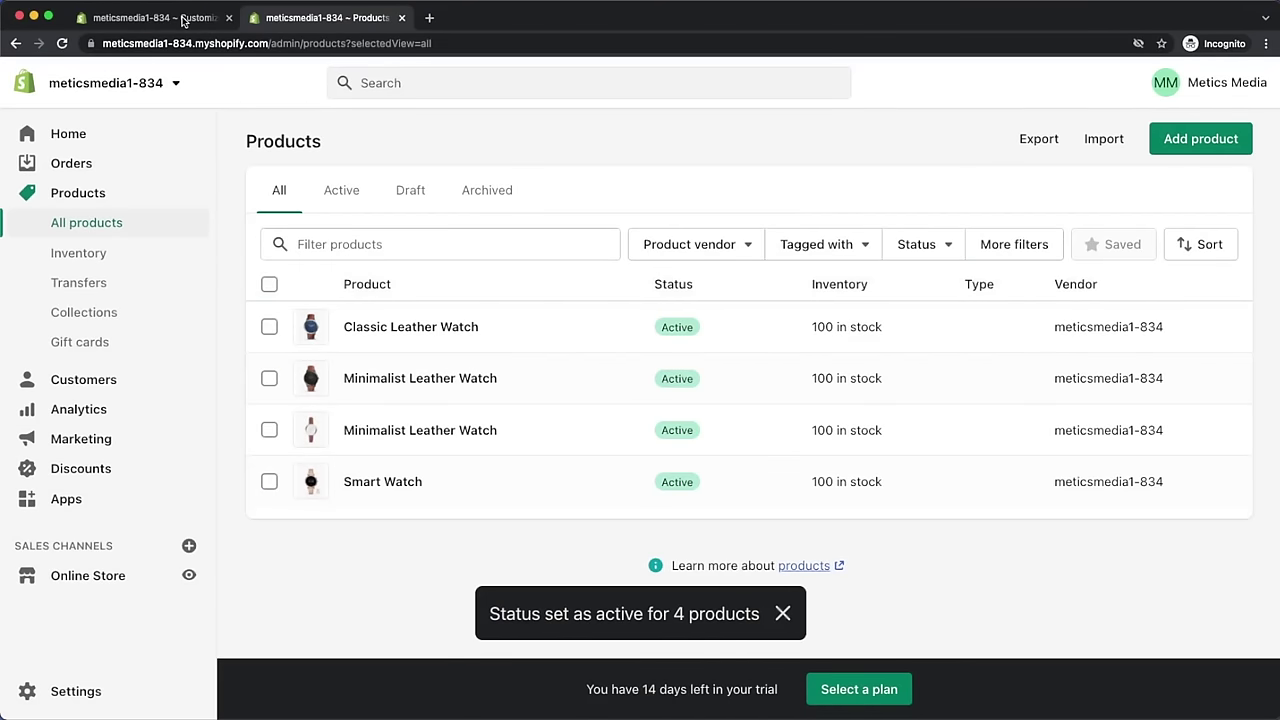
left_click(183, 22)
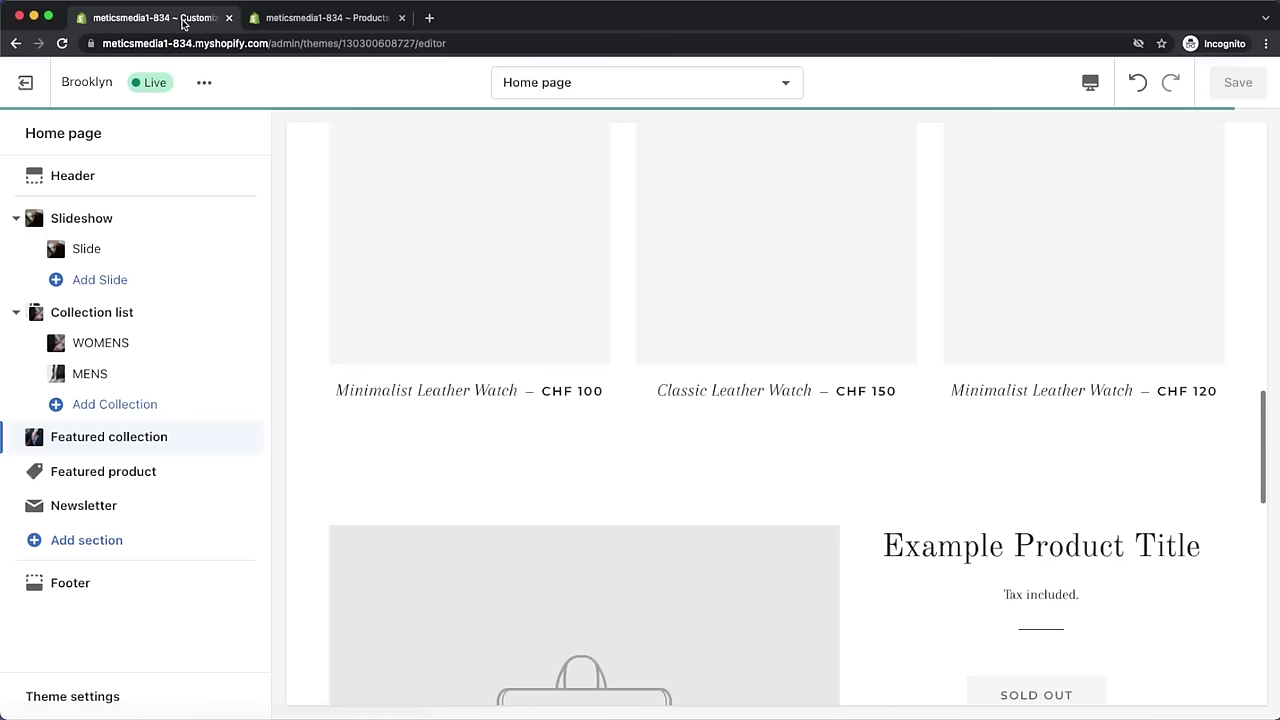
- Choose Smart Watch as the product in the home page's Featured product section
scroll(753, 485, "up", 3)
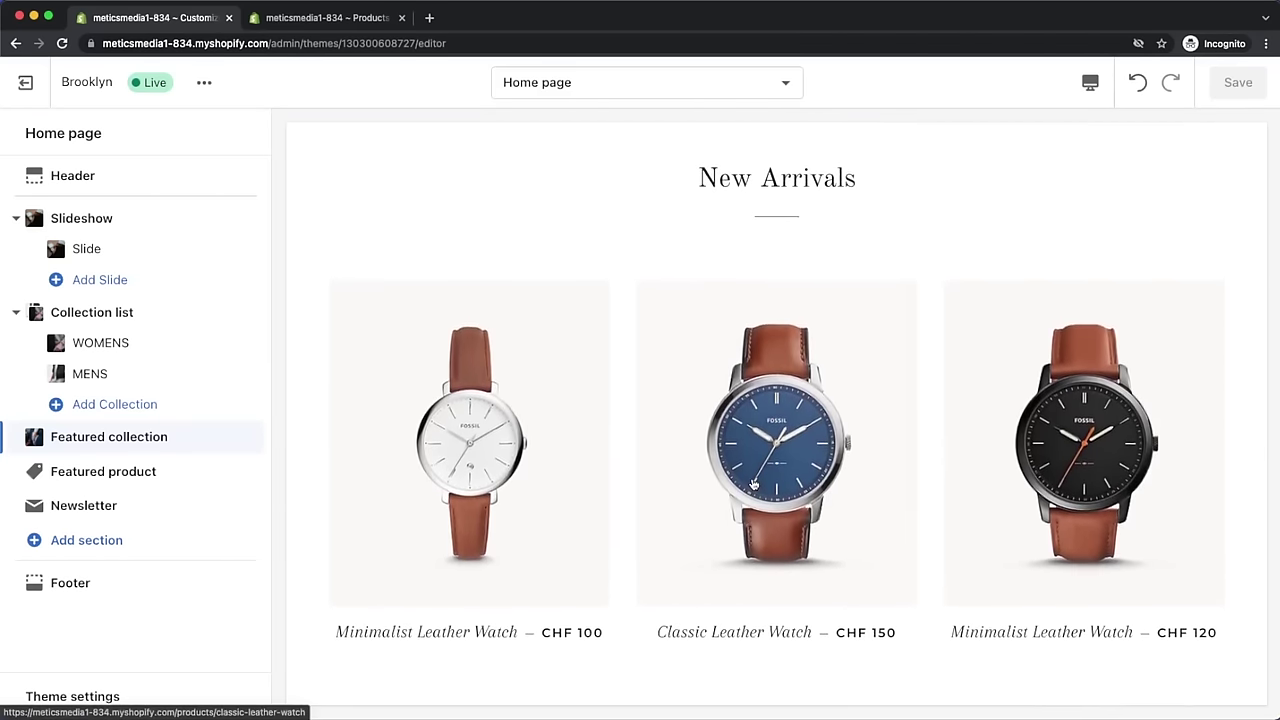
scroll(494, 380, "down", 5)
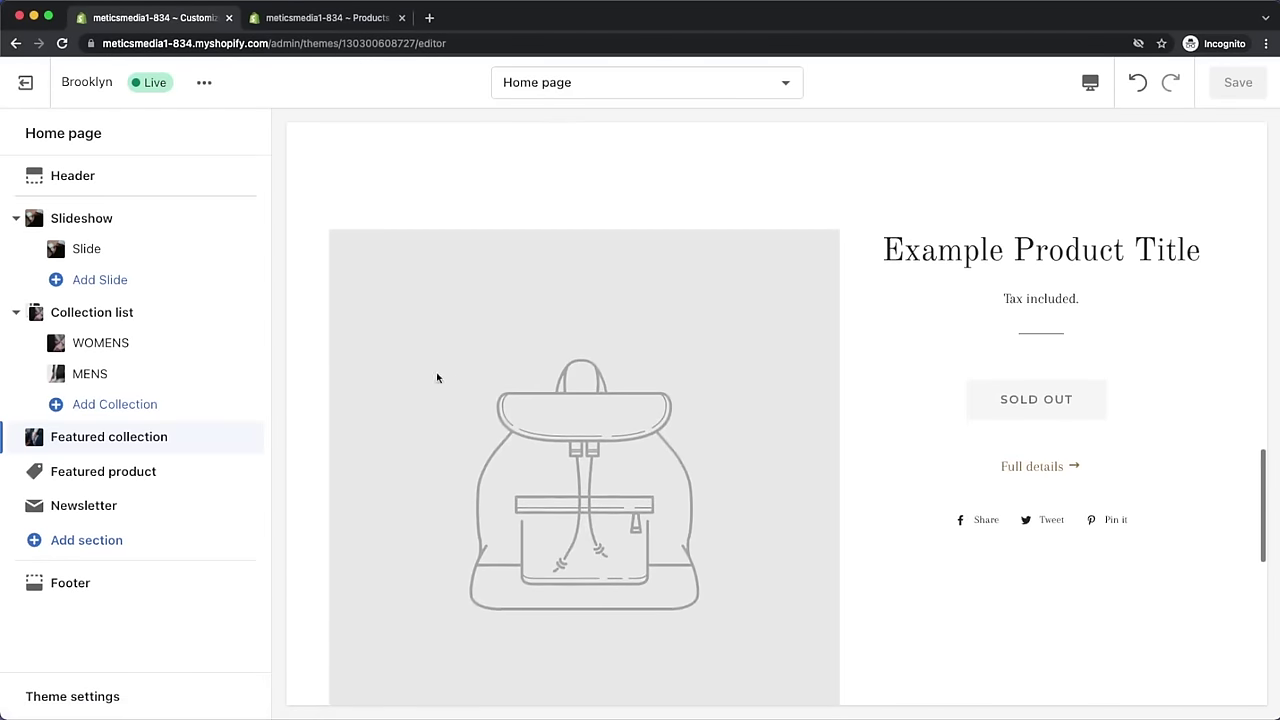
left_click(152, 471)
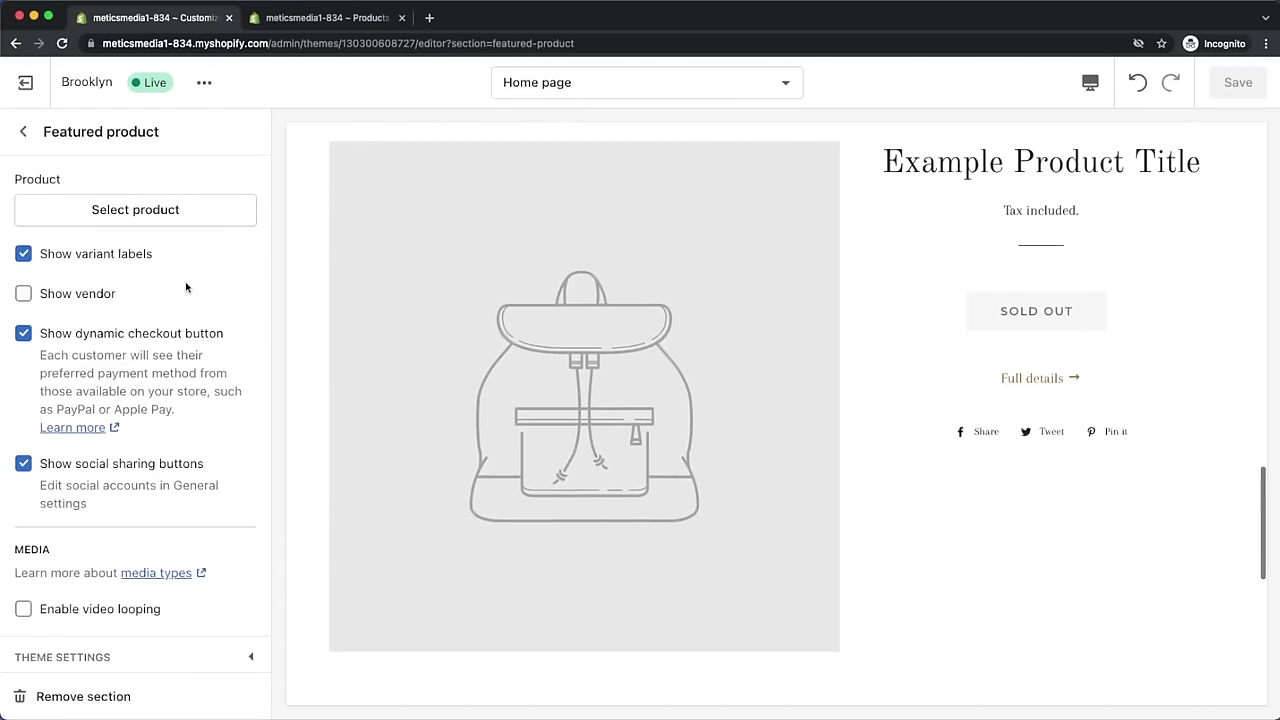
left_click(170, 220)
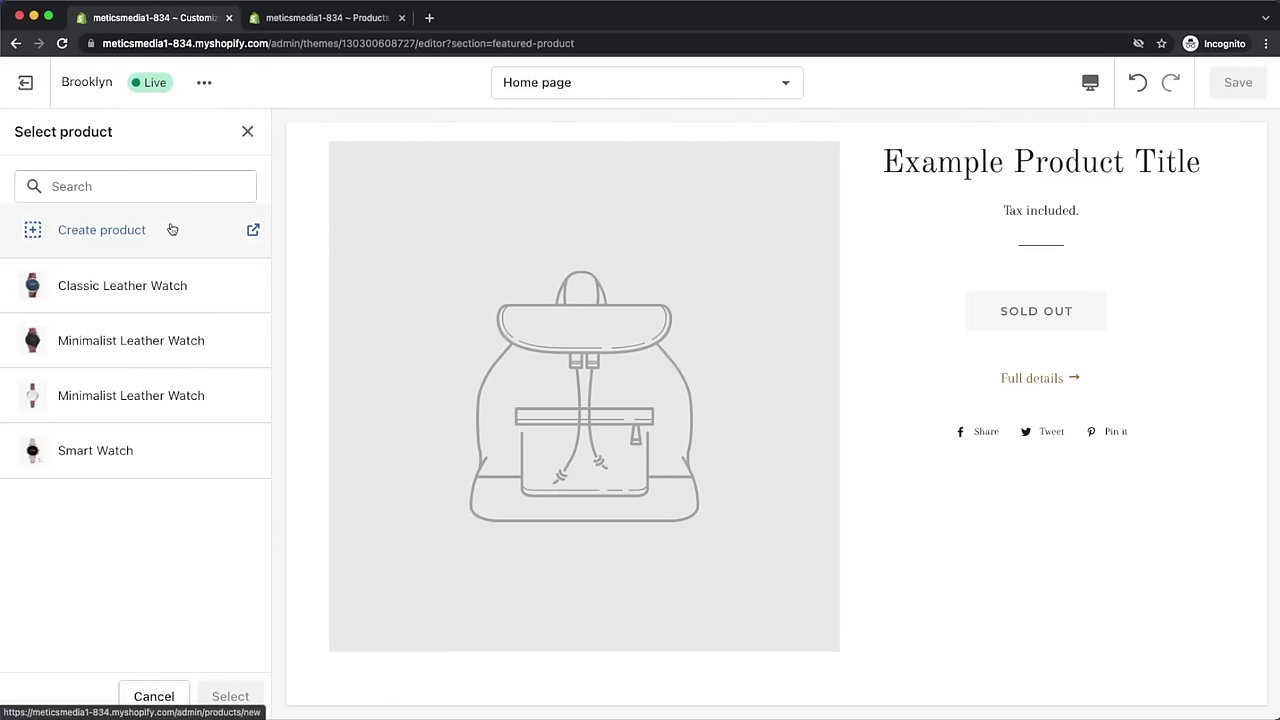
left_click(166, 450)
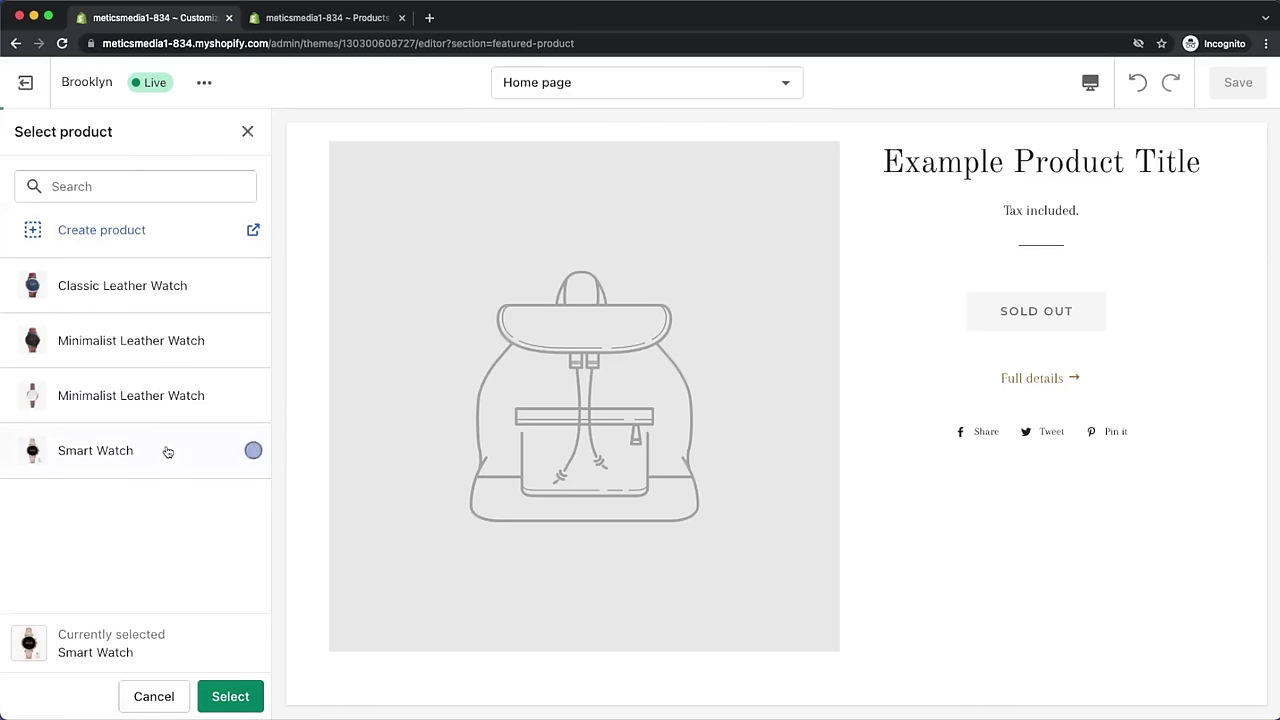
left_click(235, 695)
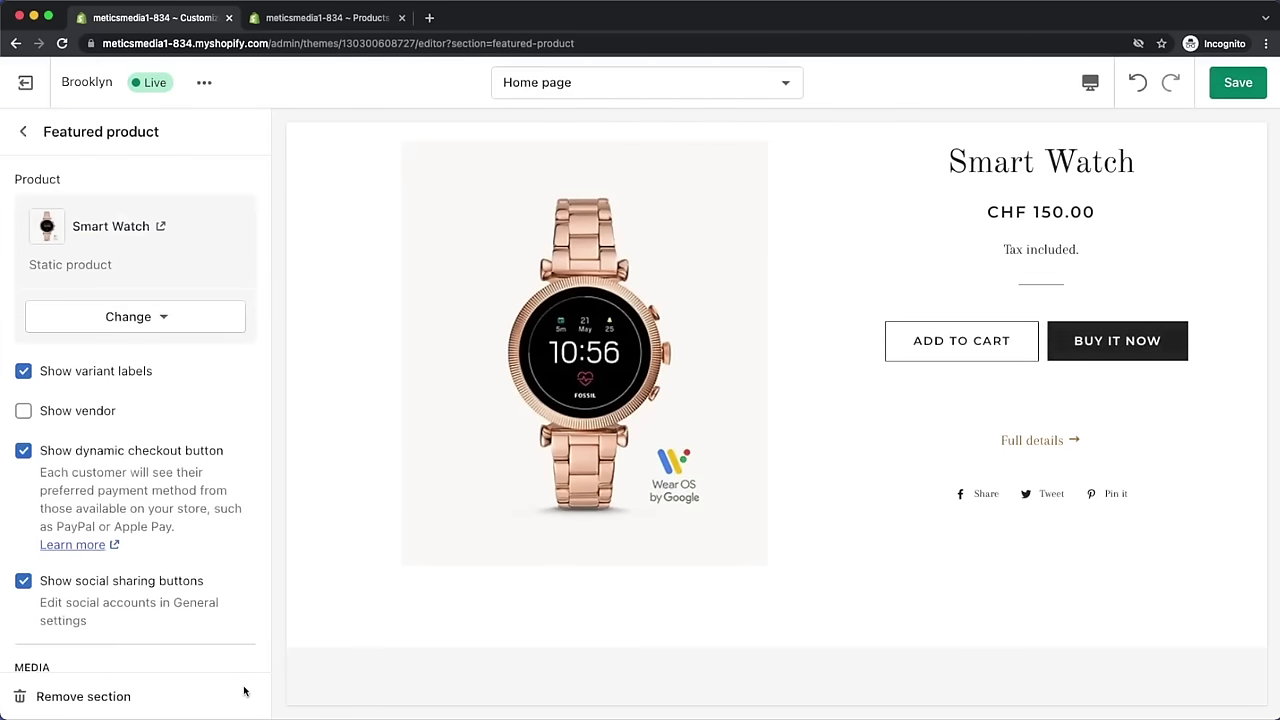
scroll(831, 506, "down", 5)
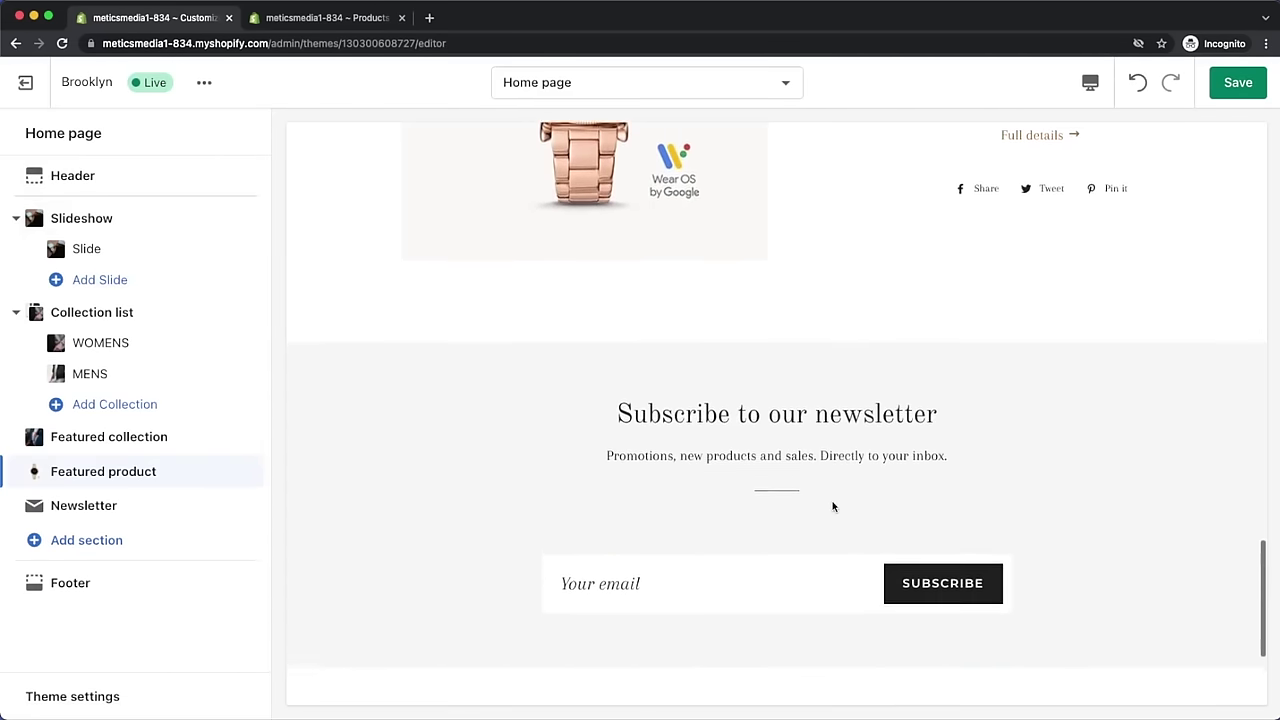
- Remove the Newsletter section from the Brooklyn home page
scroll(832, 506, "down", 1)
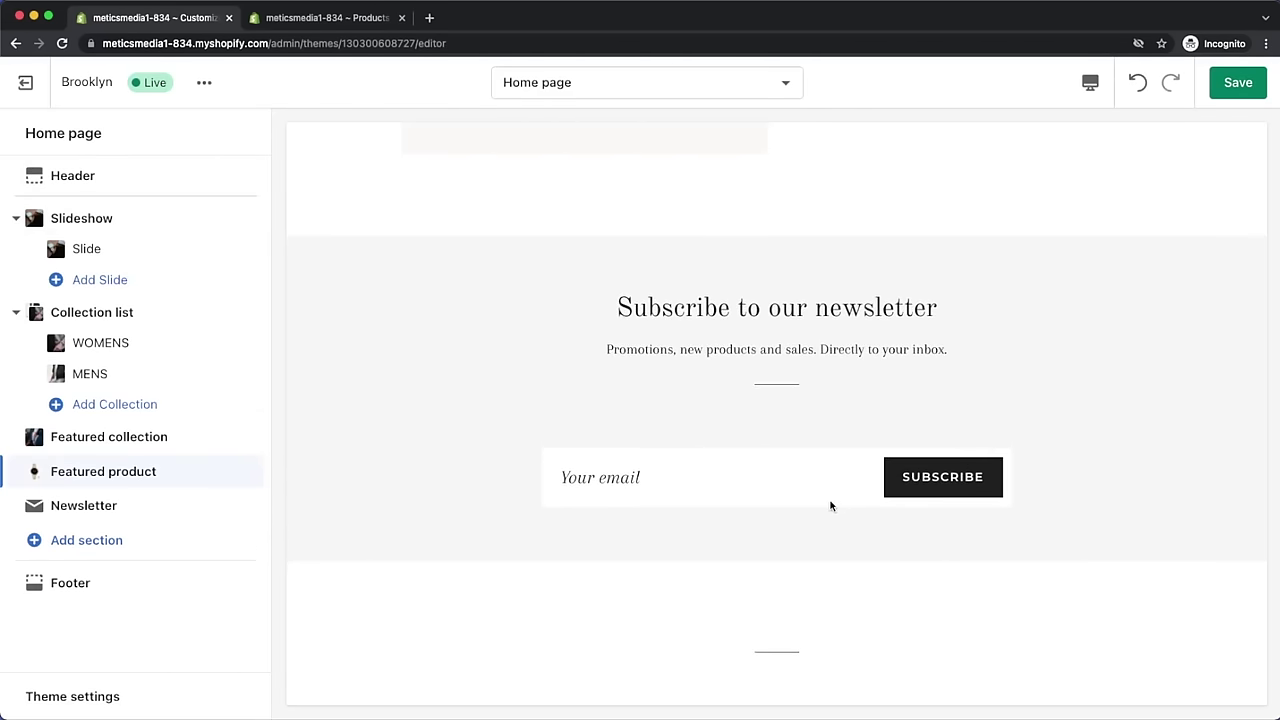
left_click(186, 510)
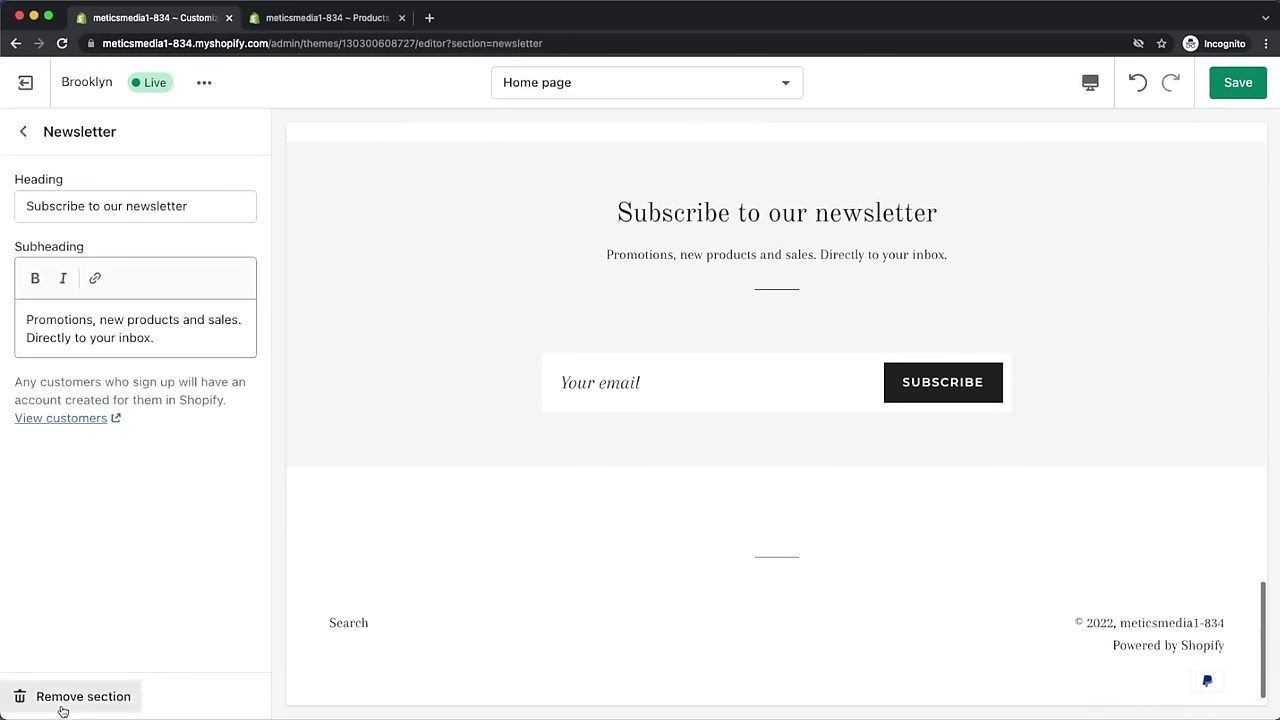
left_click(20, 707)
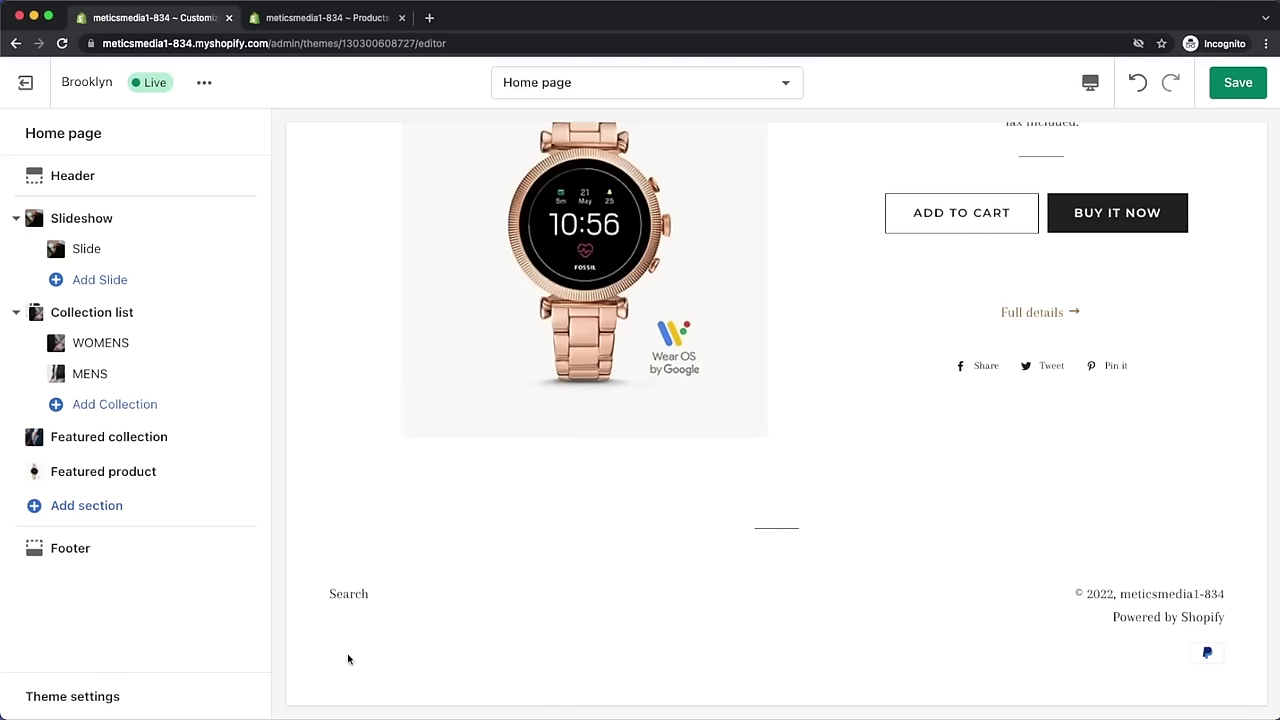
- Open the Policies page in the store settings
left_click(345, 30)
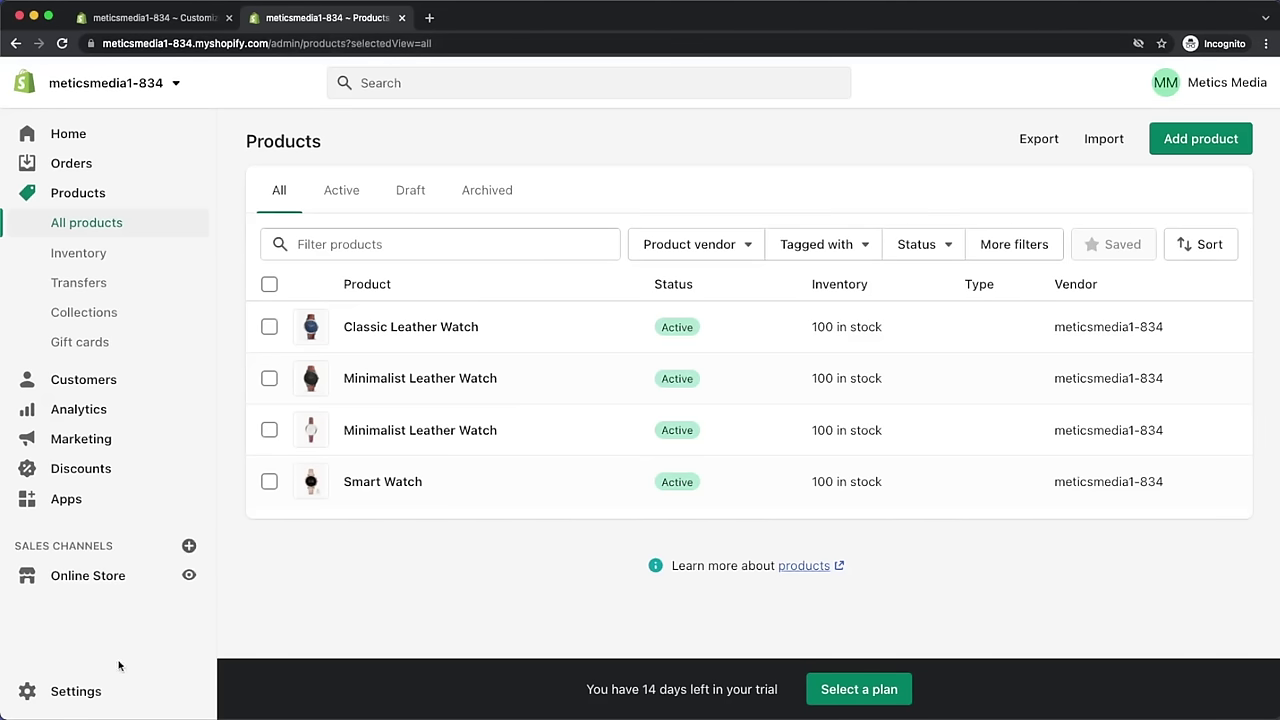
left_click(62, 691)
scroll(251, 554, "down", 5)
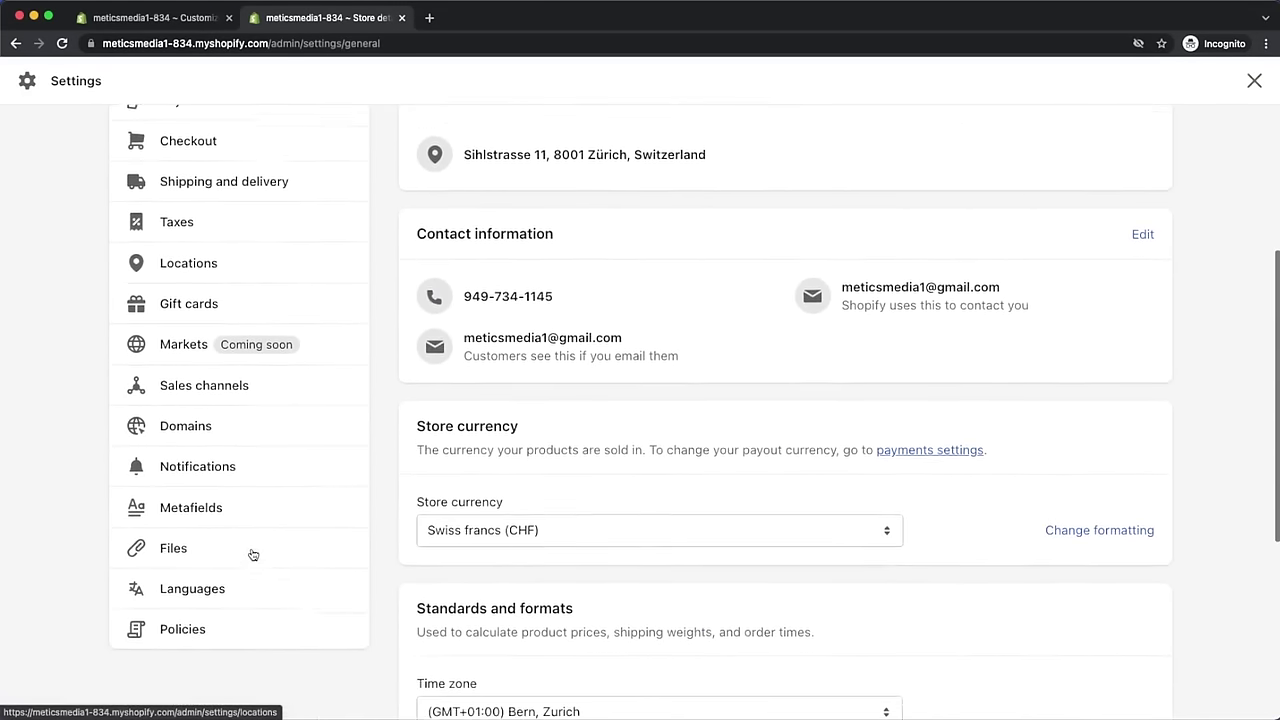
scroll(251, 554, "down", 1)
left_click(195, 577)
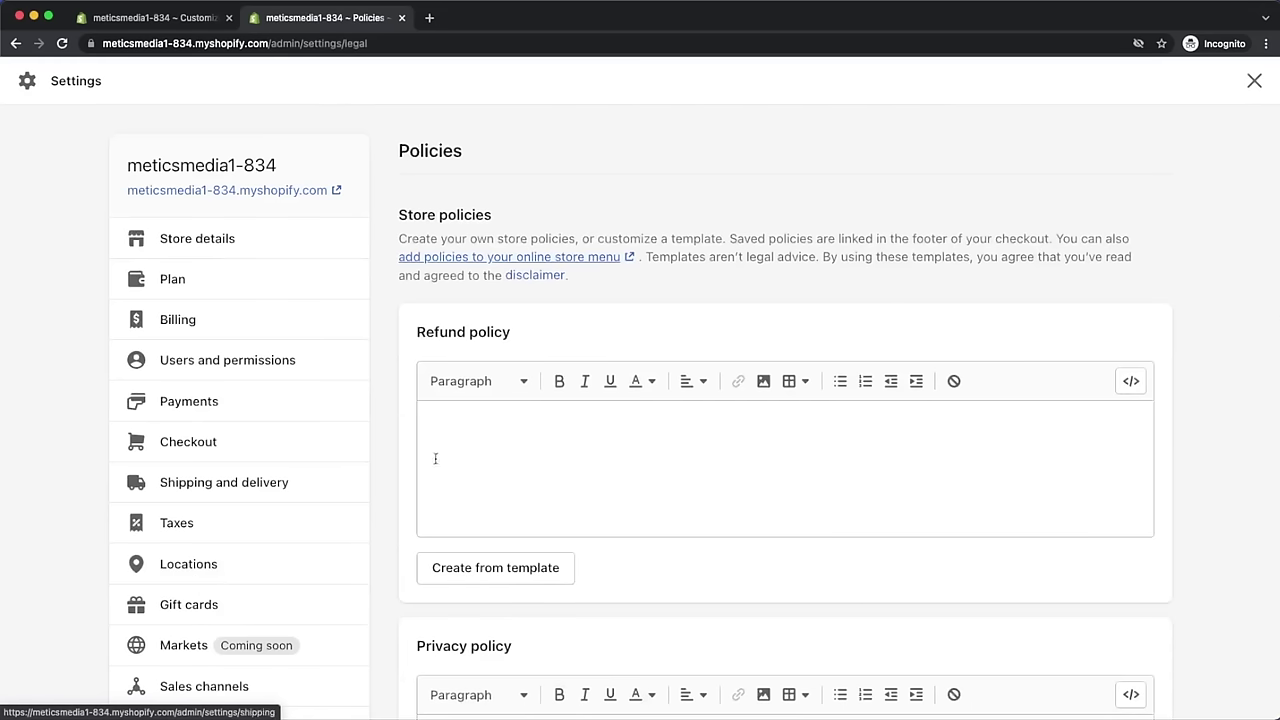
- Fill the refund, privacy and terms of service policies from Shopify's templates
scroll(606, 437, "down", 3)
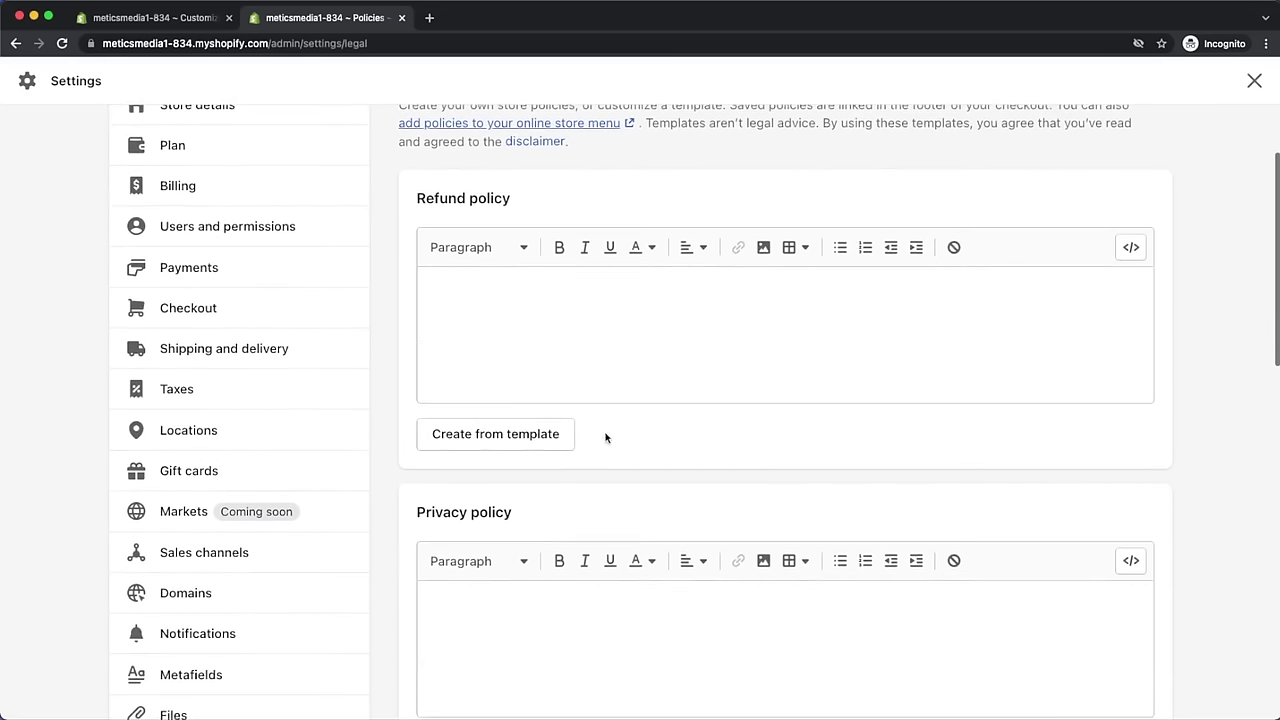
left_click(523, 448)
scroll(524, 448, "down", 4)
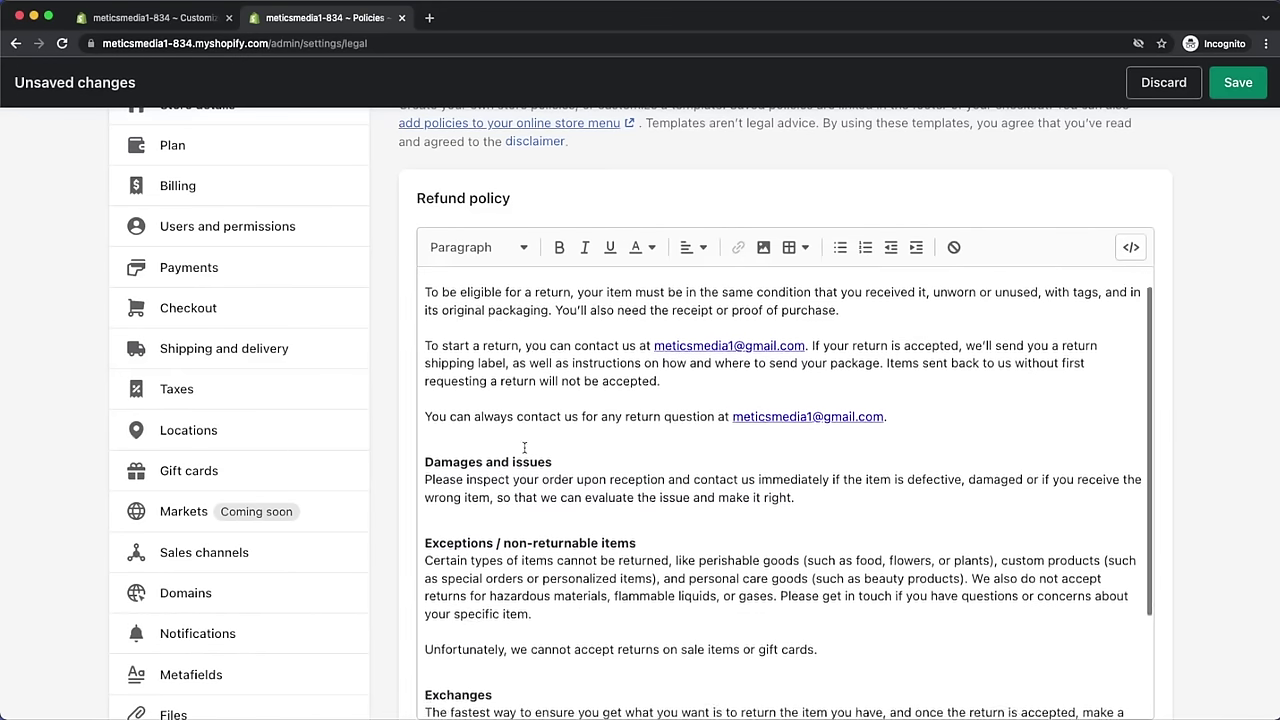
scroll(401, 467, "down", 12)
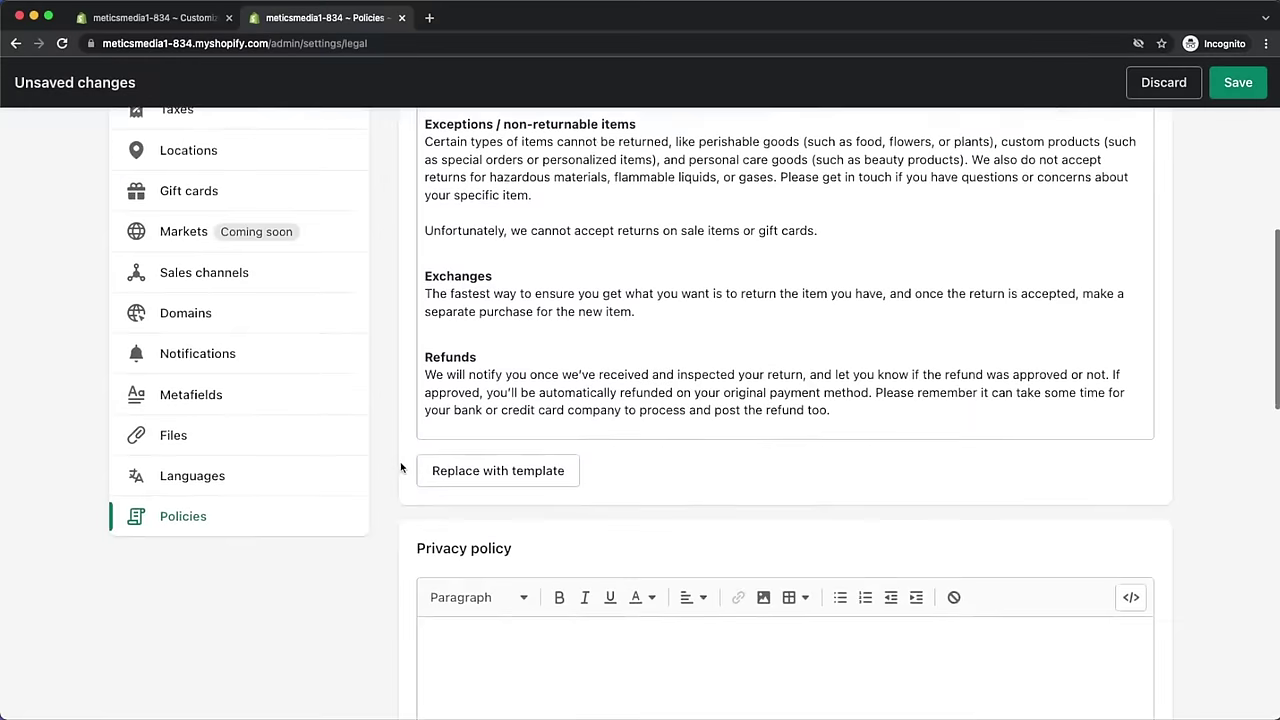
left_click(450, 420)
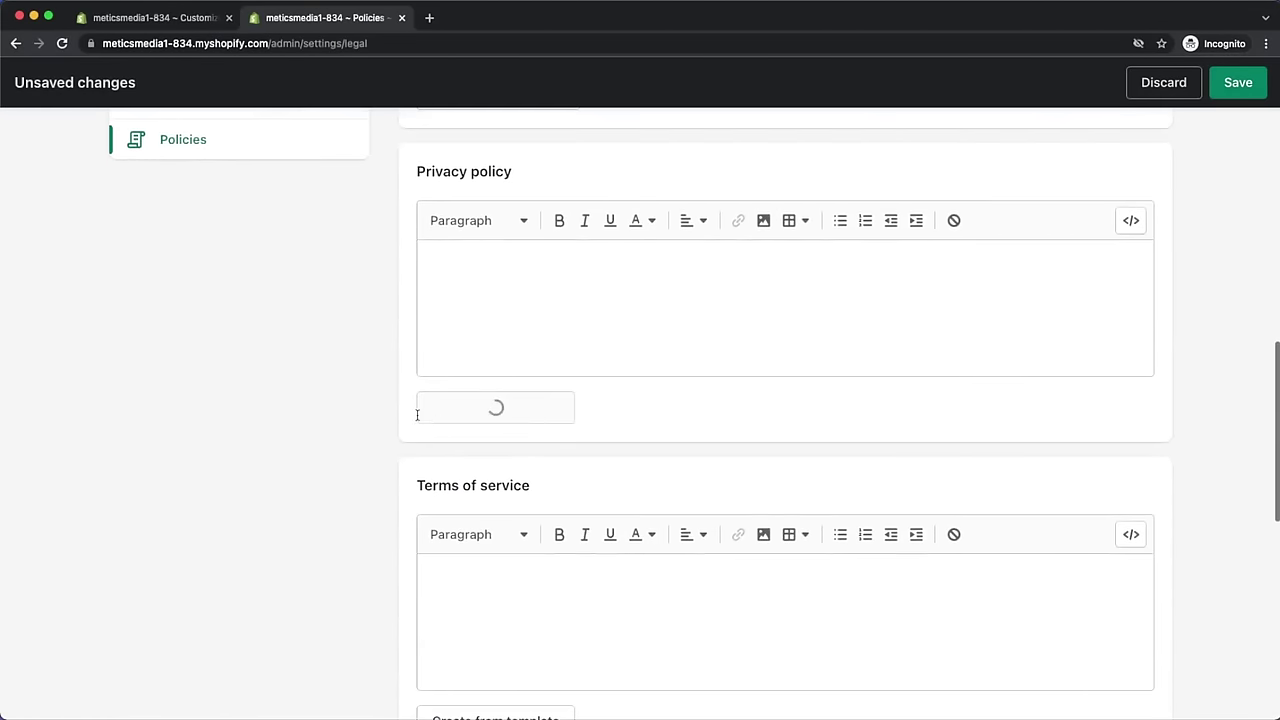
scroll(400, 420, "down", 7)
scroll(400, 420, "down", 3)
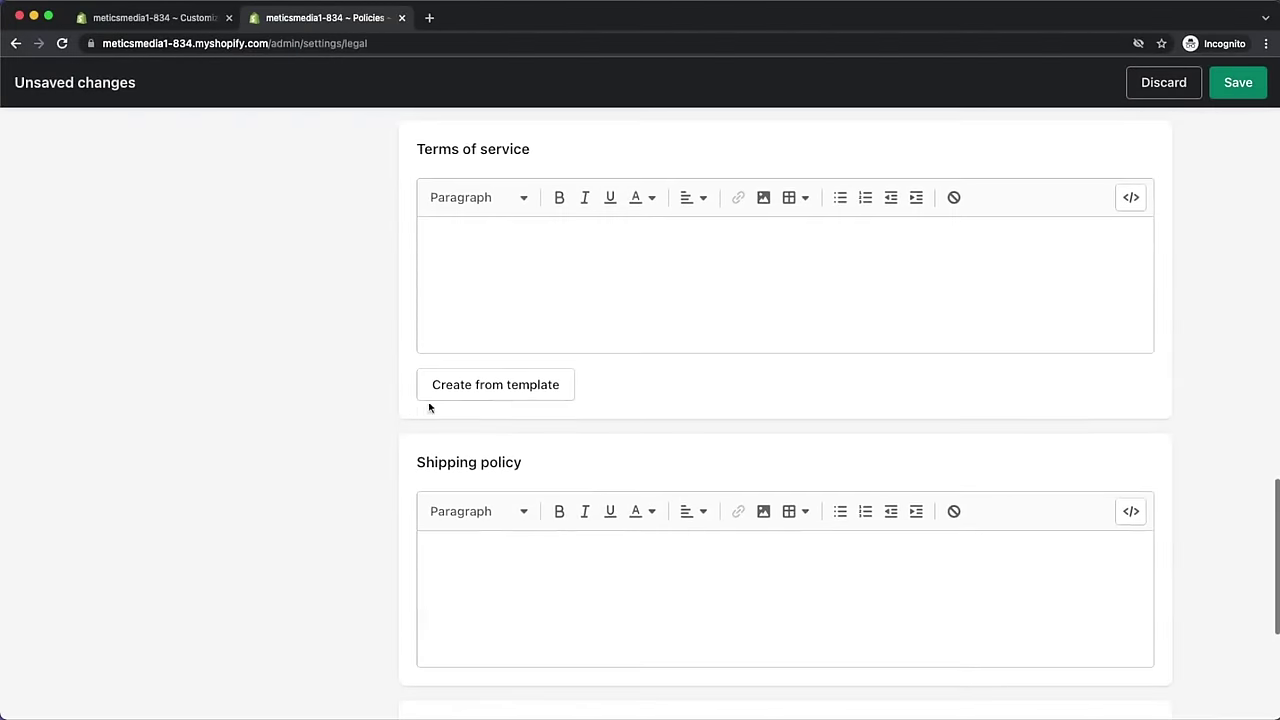
left_click(437, 396)
- Paste the 1–2-day processing, 2–3-day shipping policy text and save the policies
scroll(372, 428, "down", 10)
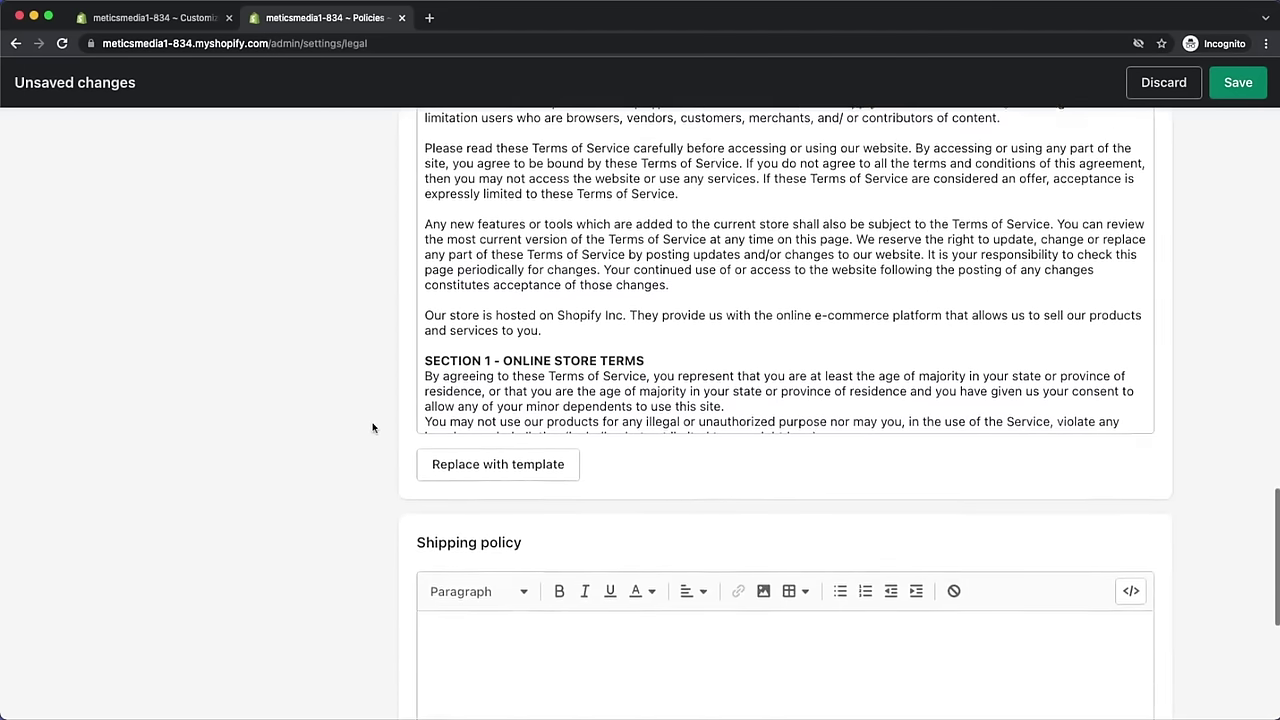
left_click(543, 349)
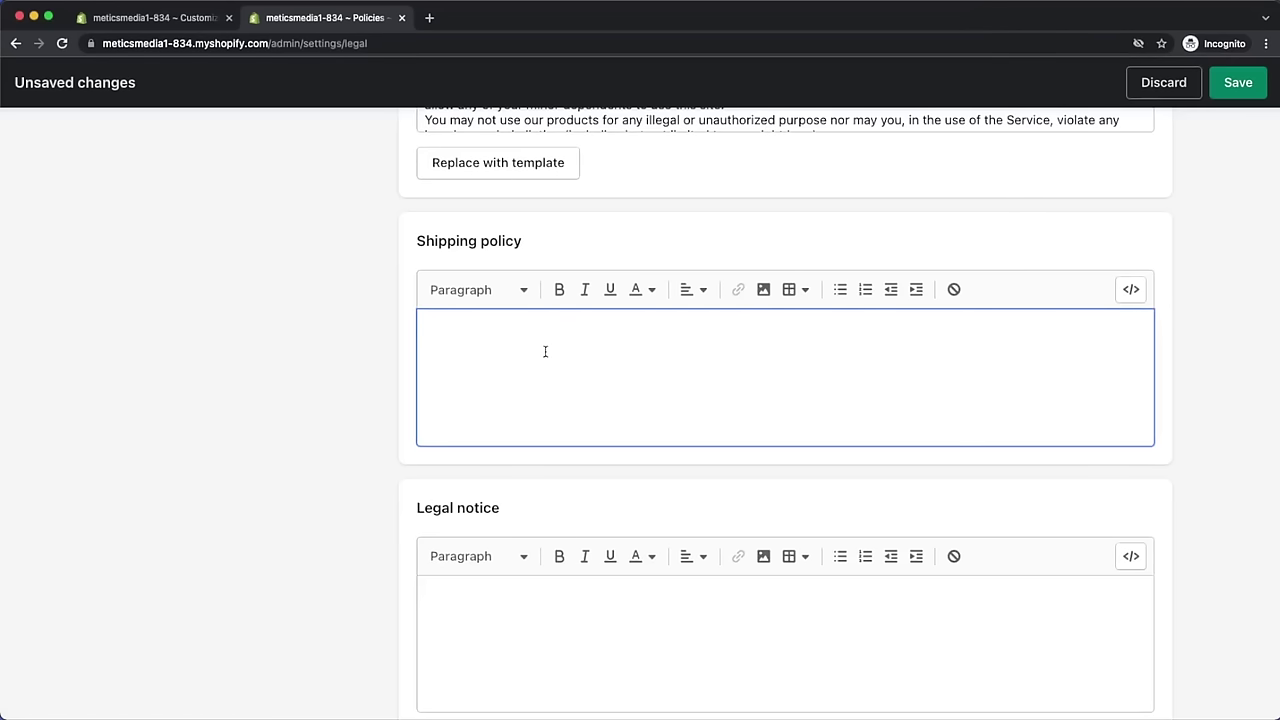
type("Processing takes 1-2 business days and shipping takes 2-3 business days.")
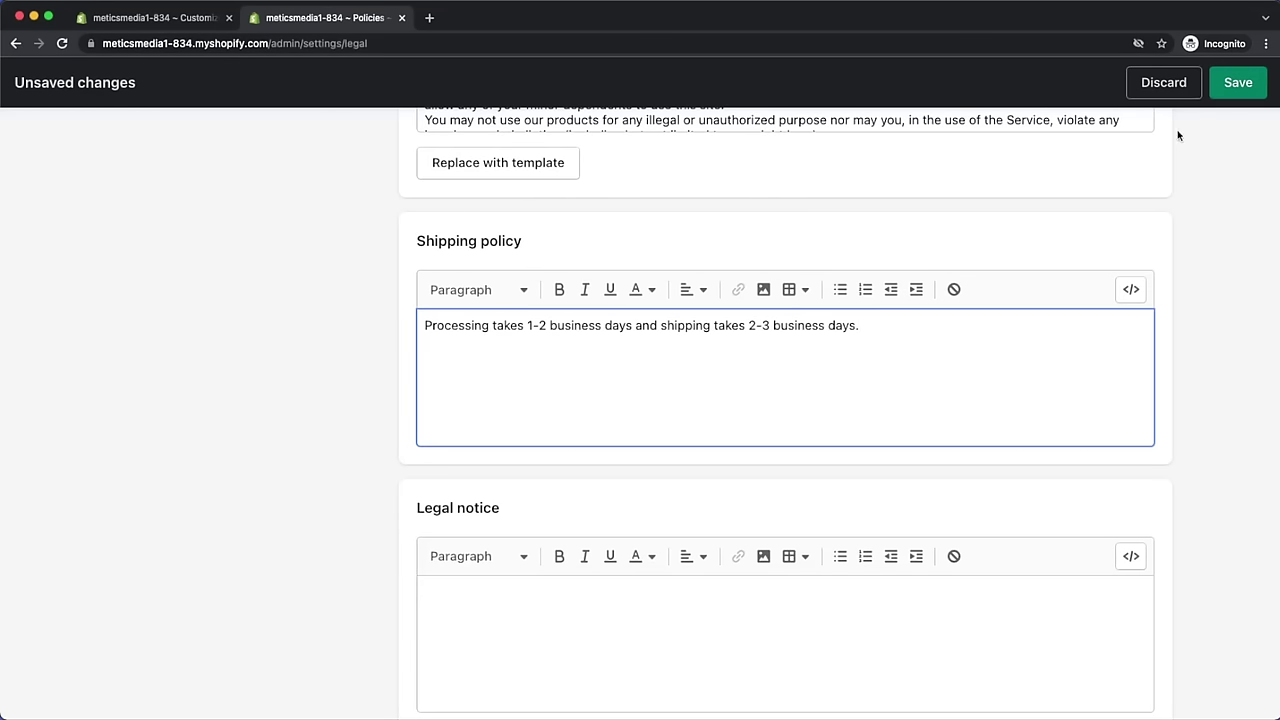
left_click(1238, 82)
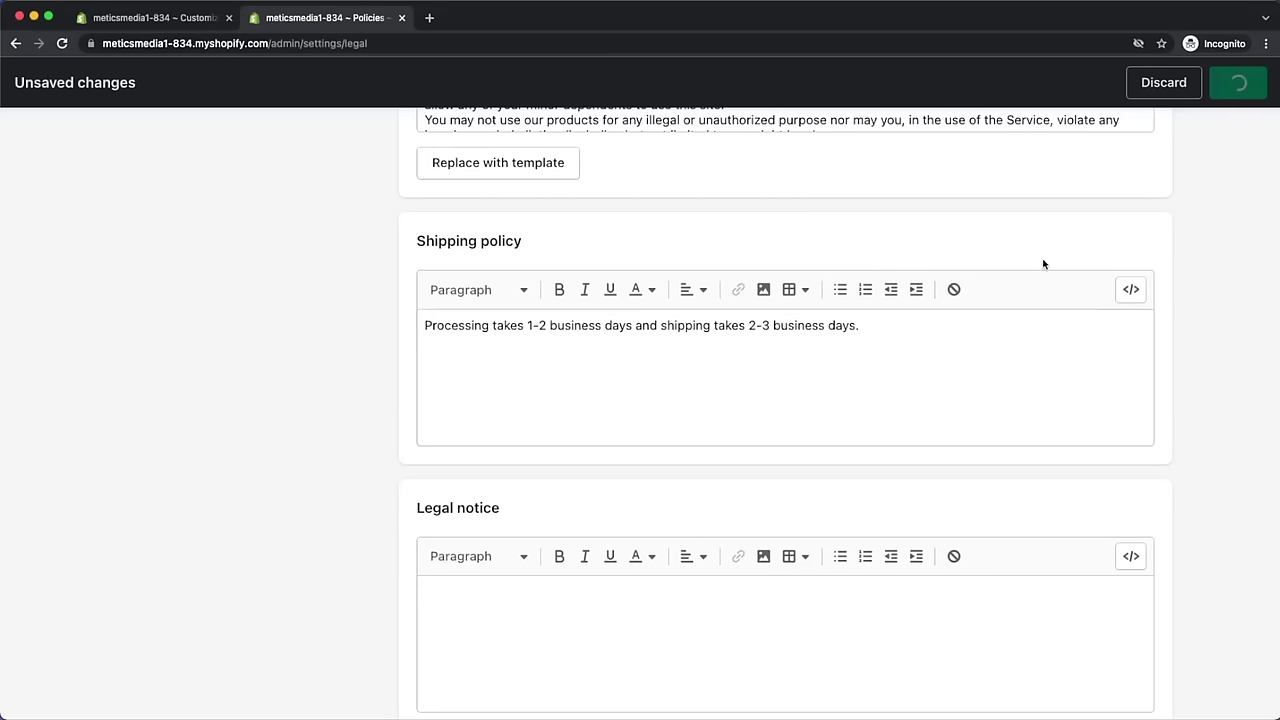
scroll(934, 371, "up", 15)
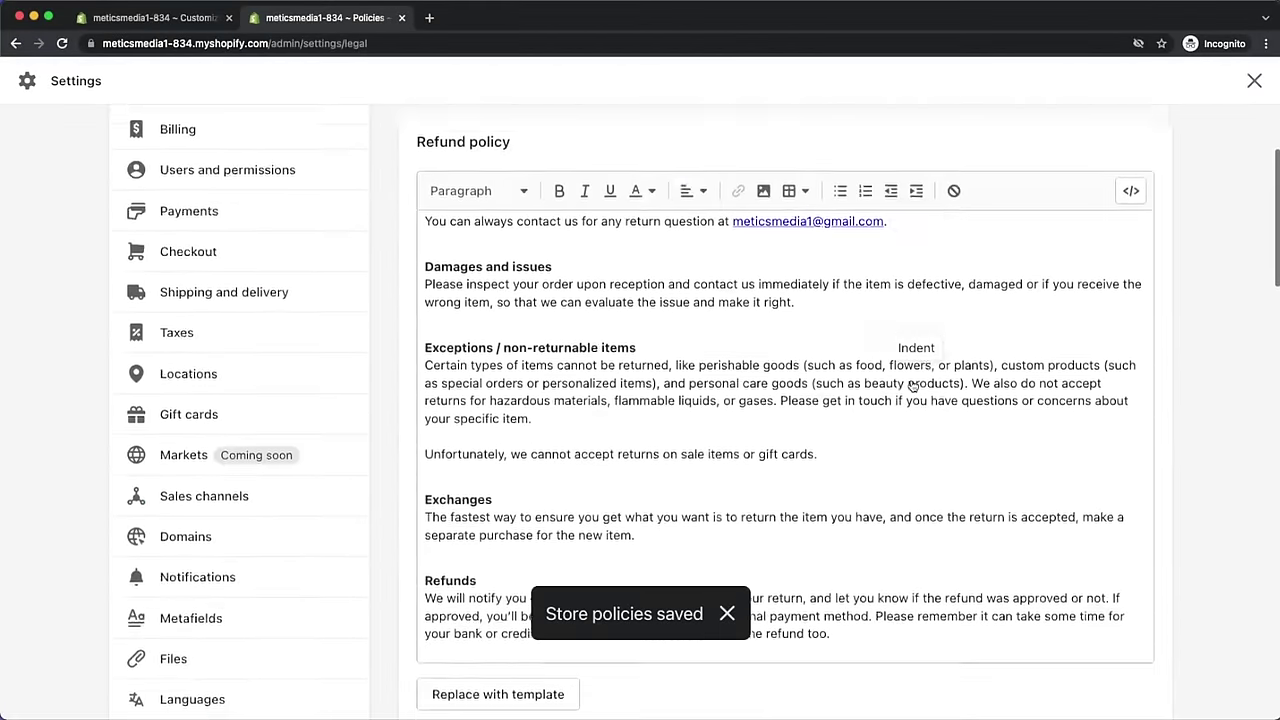
scroll(912, 385, "up", 5)
left_click(1254, 81)
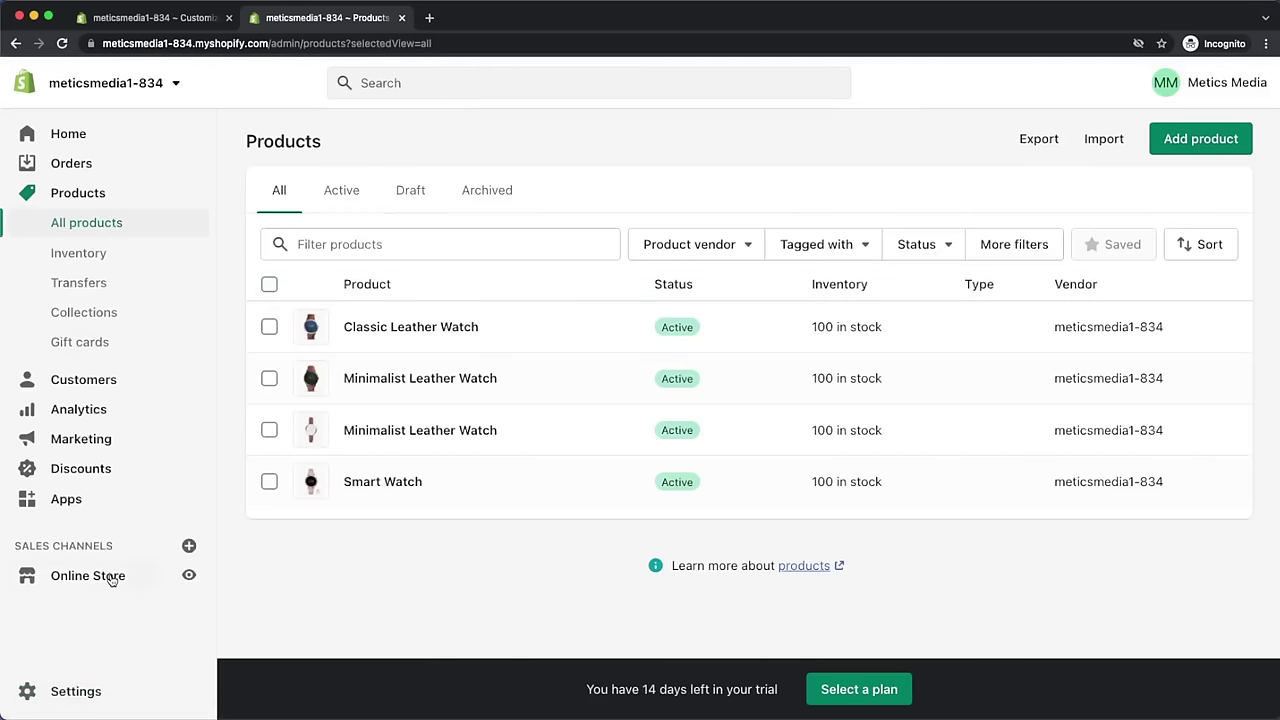
- Delete the Search link from the Footer menu
left_click(111, 578)
left_click(97, 544)
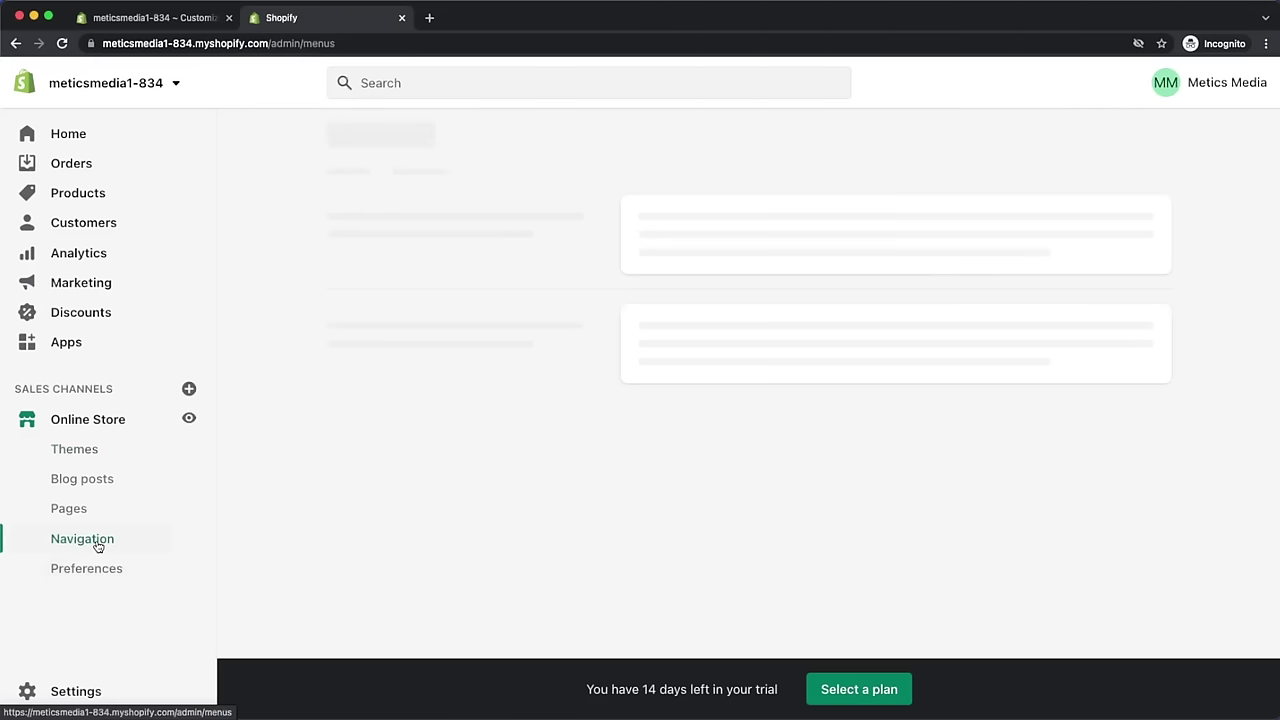
left_click(697, 426)
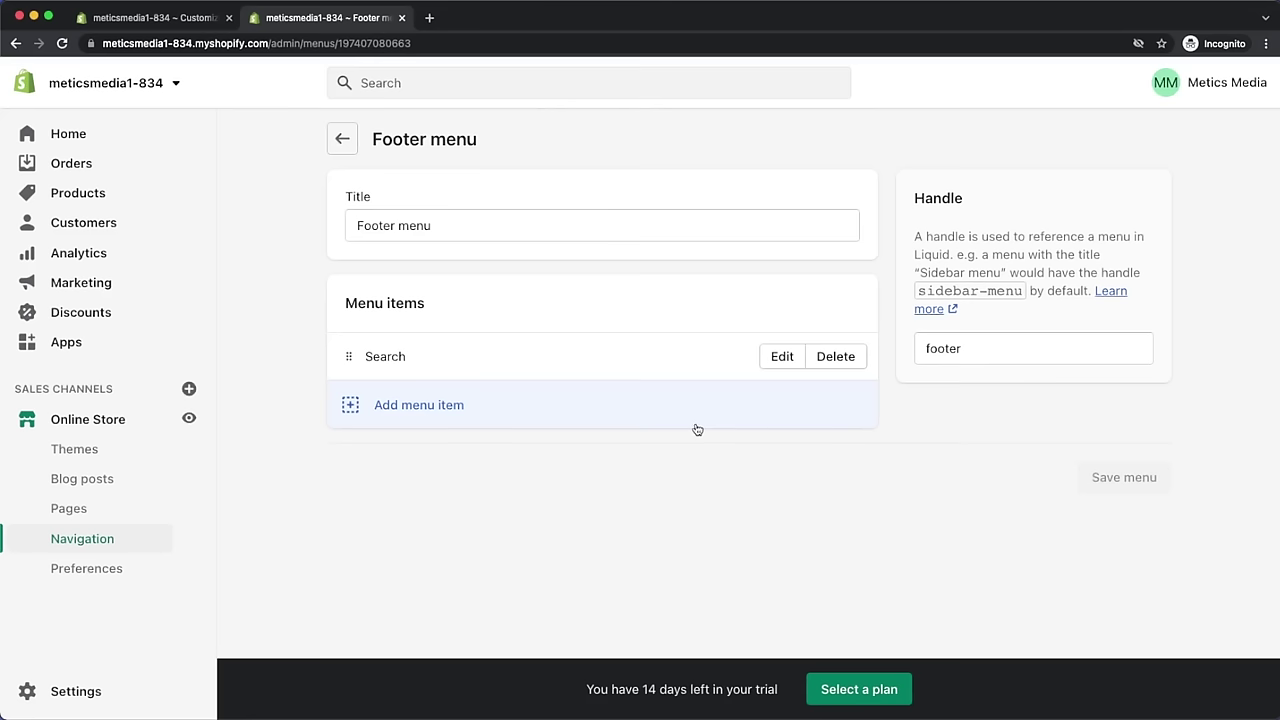
left_click(814, 363)
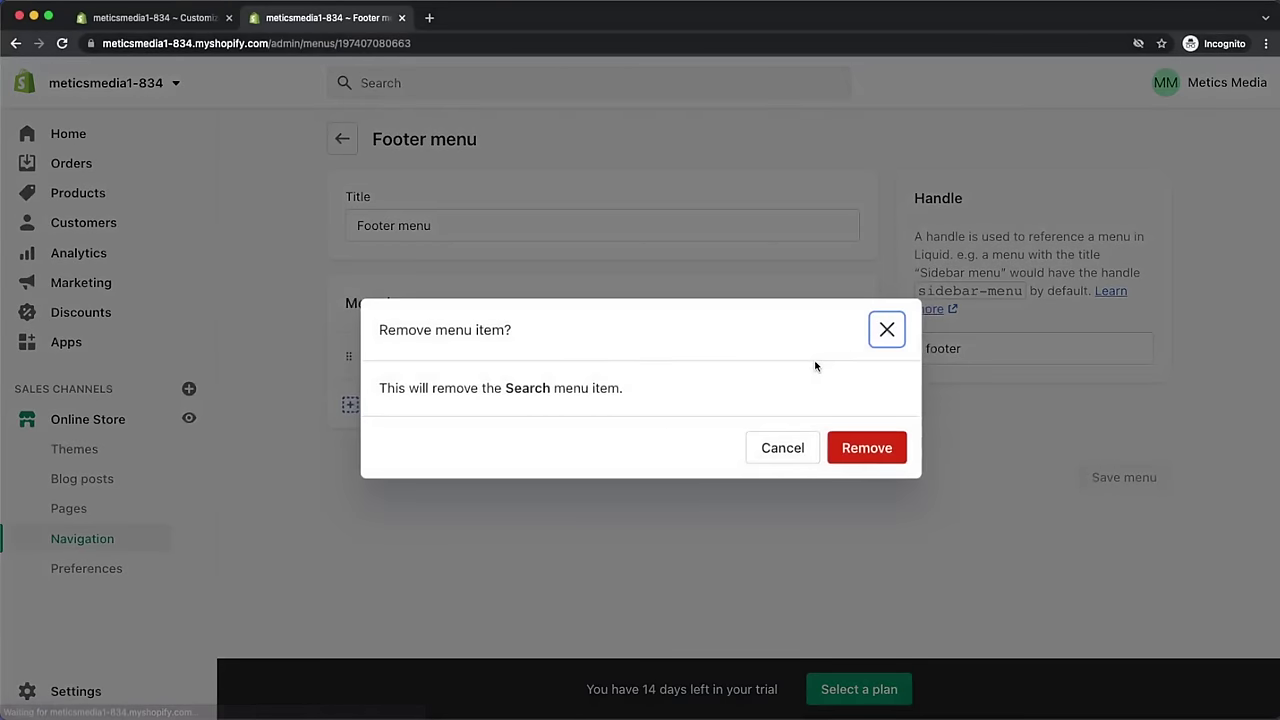
left_click(842, 446)
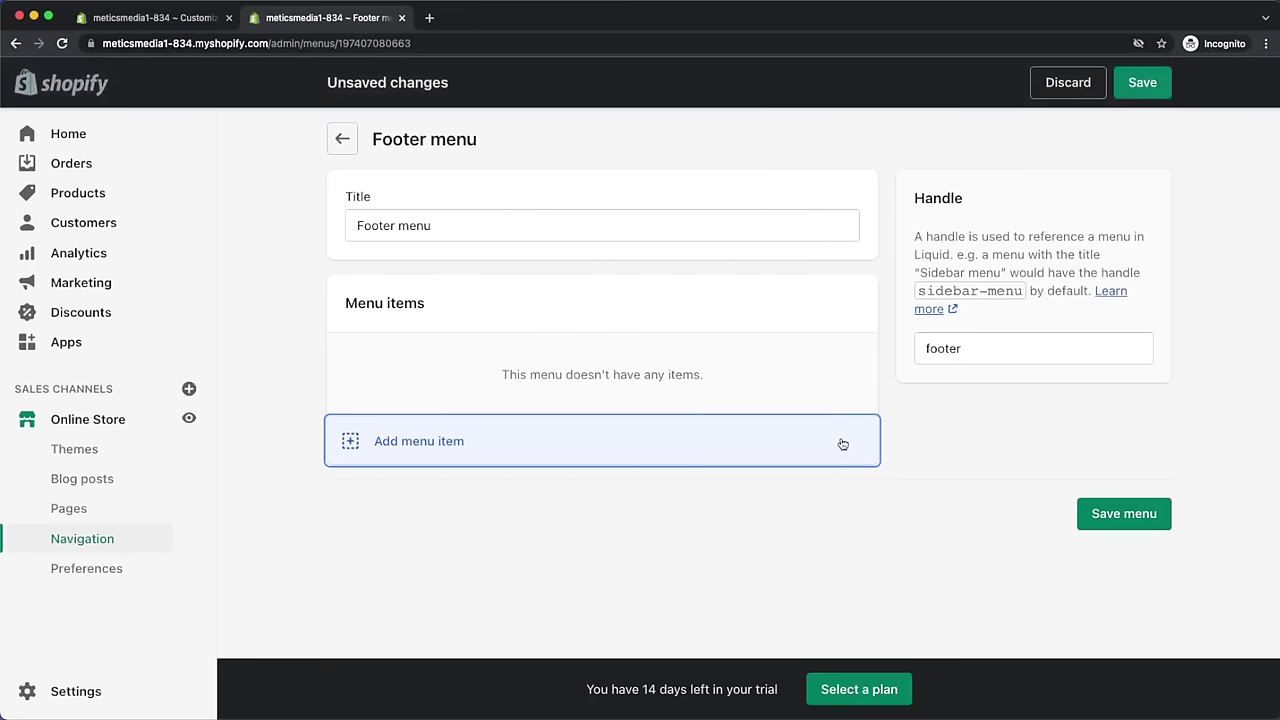
- Add a Privacy Policy link to the Footer menu and save the menu
left_click(437, 441)
left_click(1018, 280)
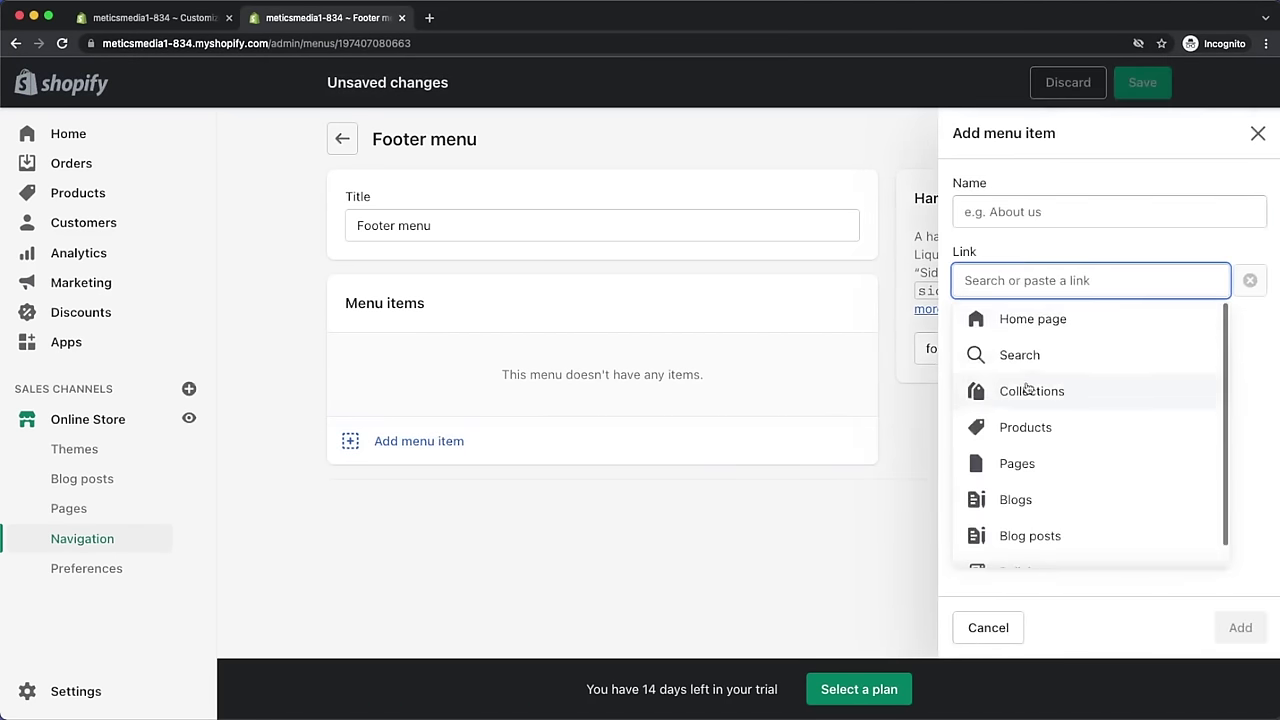
scroll(1050, 440, "down", 1)
left_click(1020, 543)
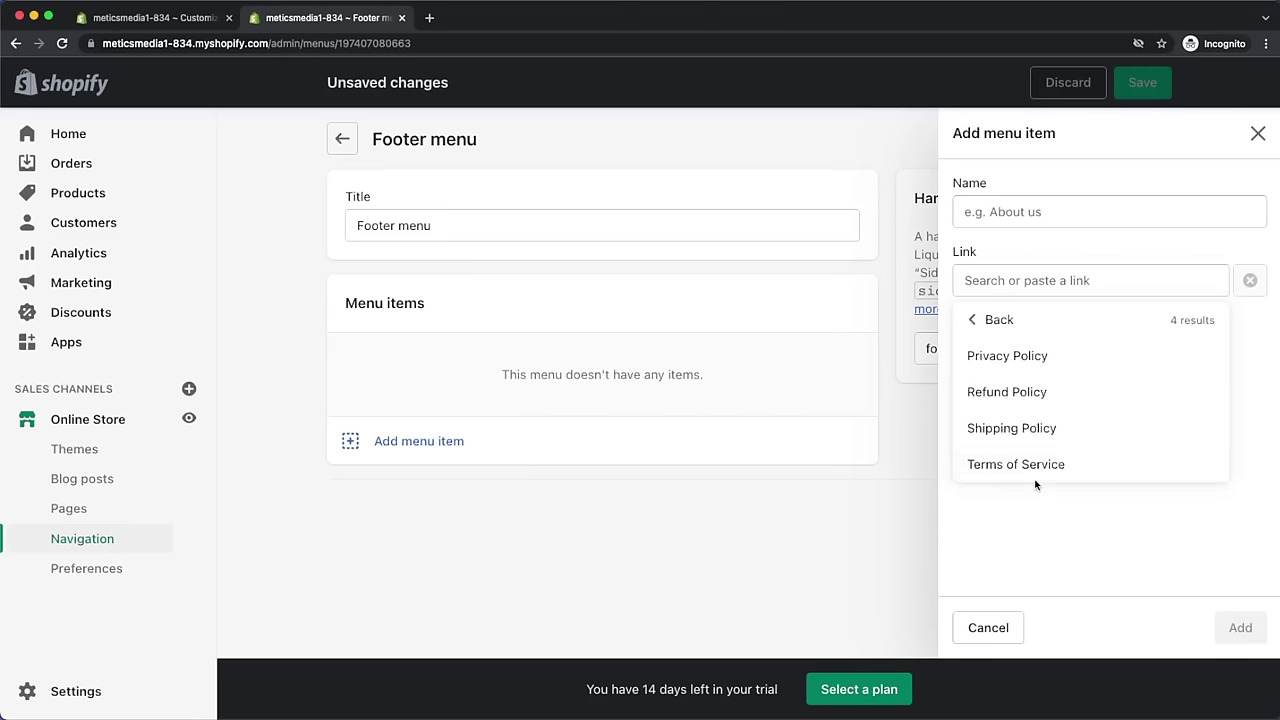
left_click(1011, 362)
left_click(1240, 627)
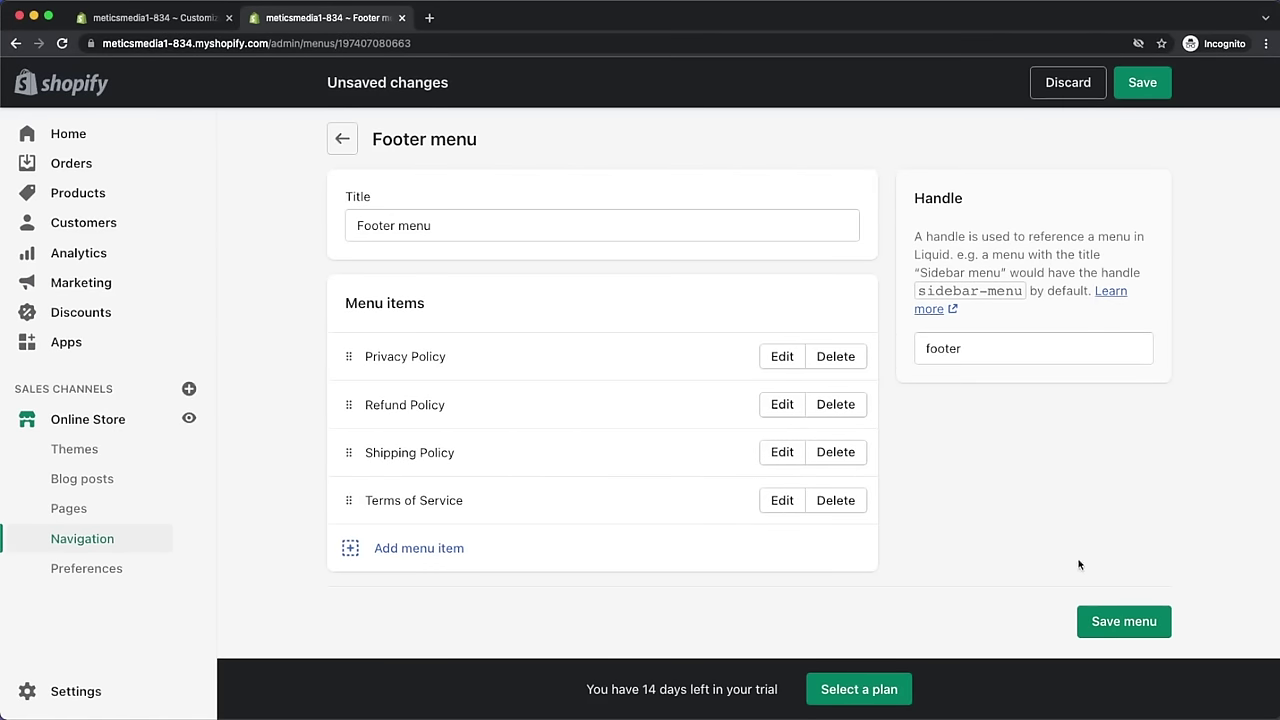
left_click(1100, 601)
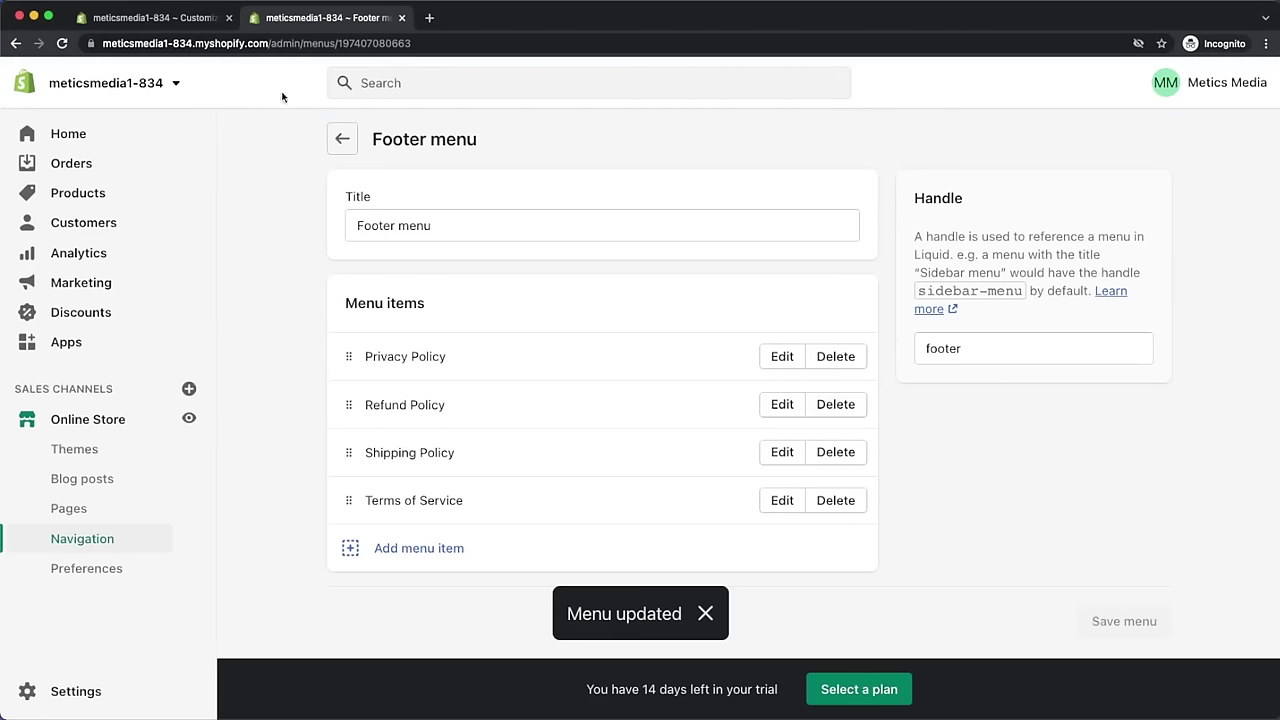
left_click(183, 20)
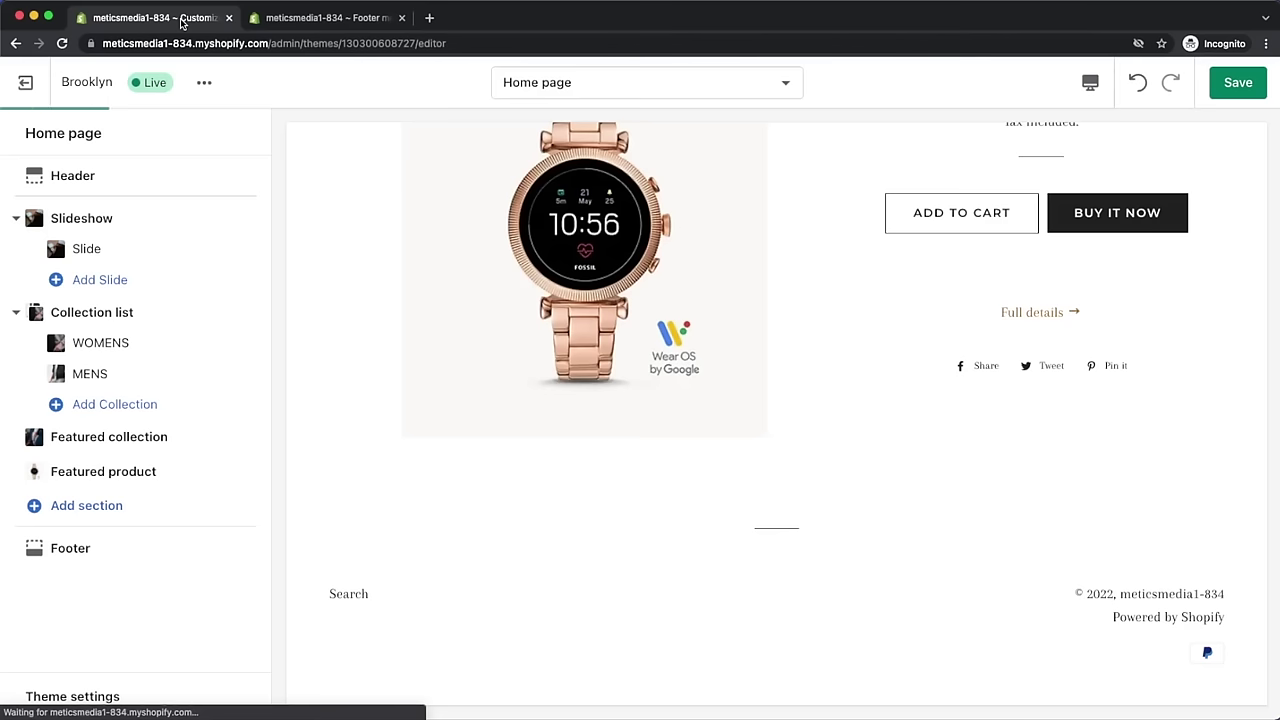
- Save the theme, then paste the store's Twitter profile link into the footer settings
left_click(1215, 83)
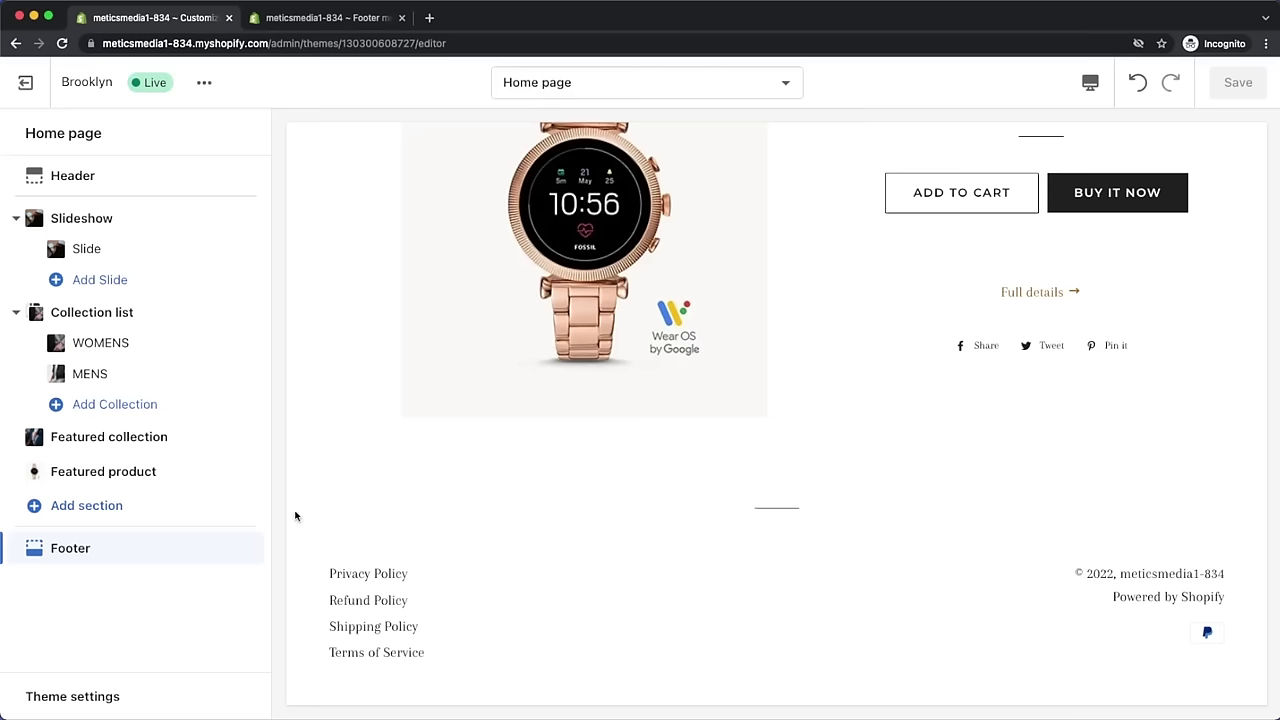
left_click(189, 548)
scroll(189, 546, "down", 2)
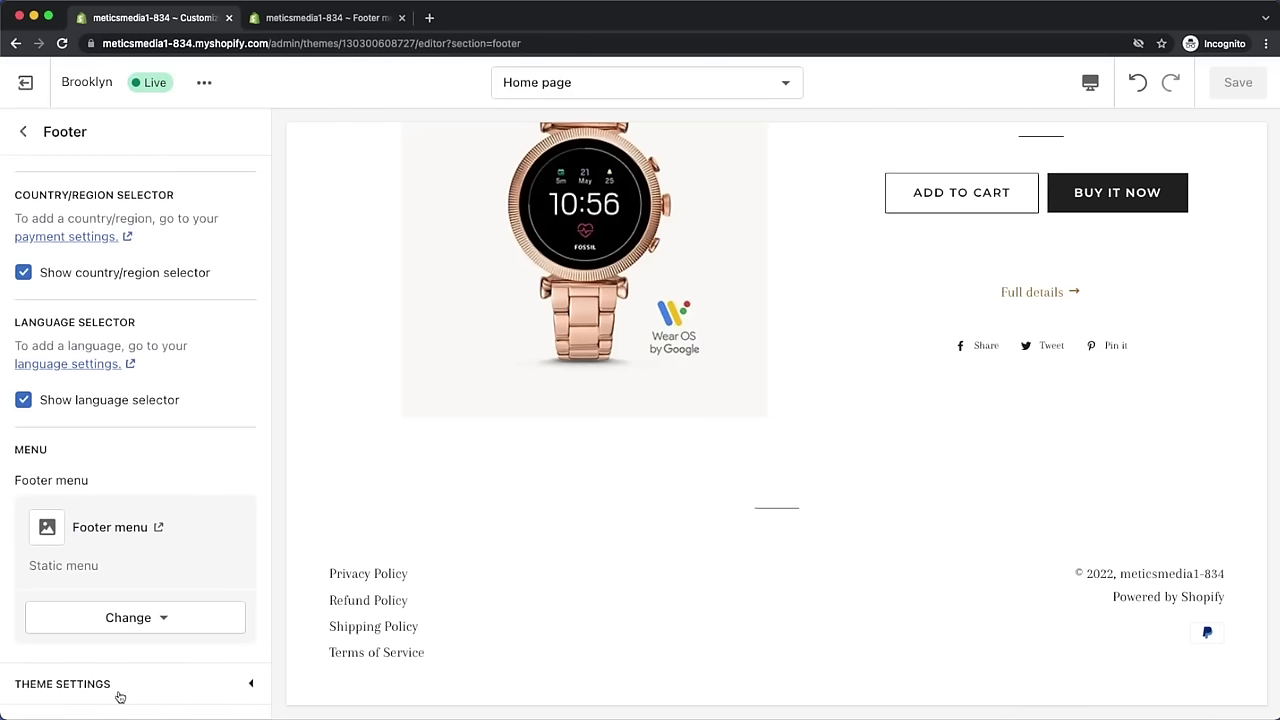
scroll(121, 691, "down", 2)
scroll(121, 691, "down", 3)
left_click(99, 449)
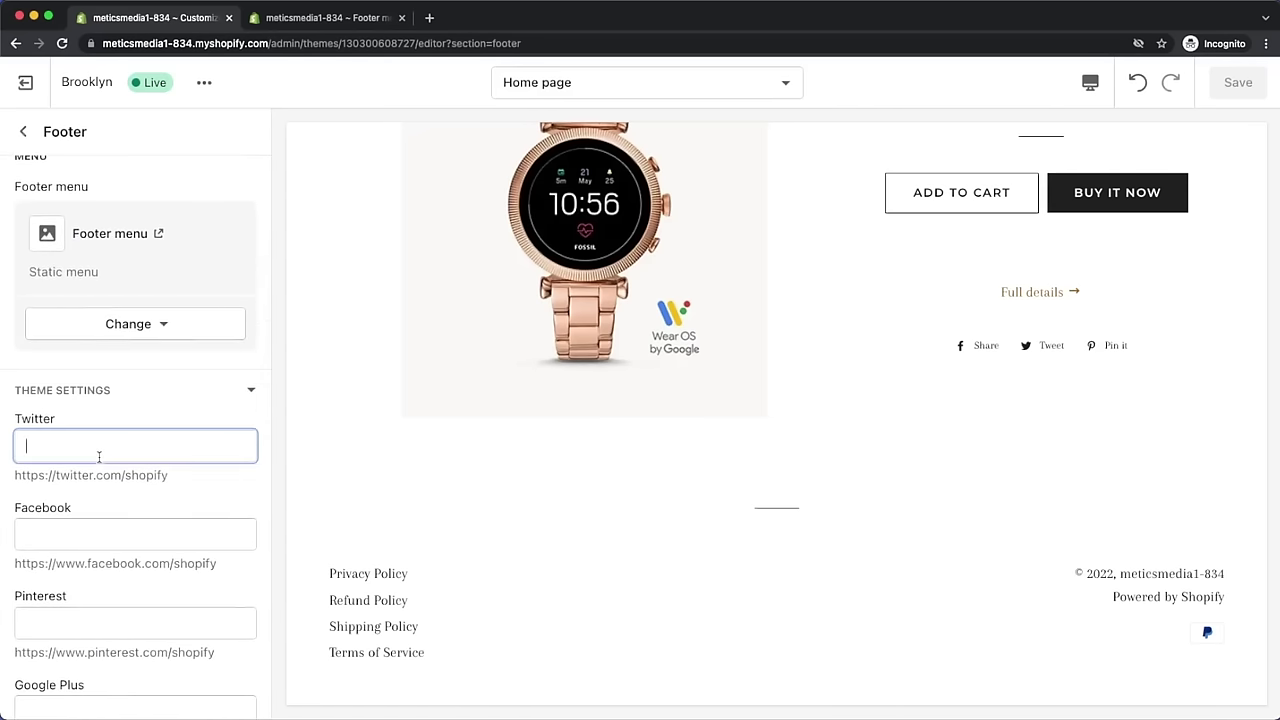
type("https://twitter.com/meticsmedia")
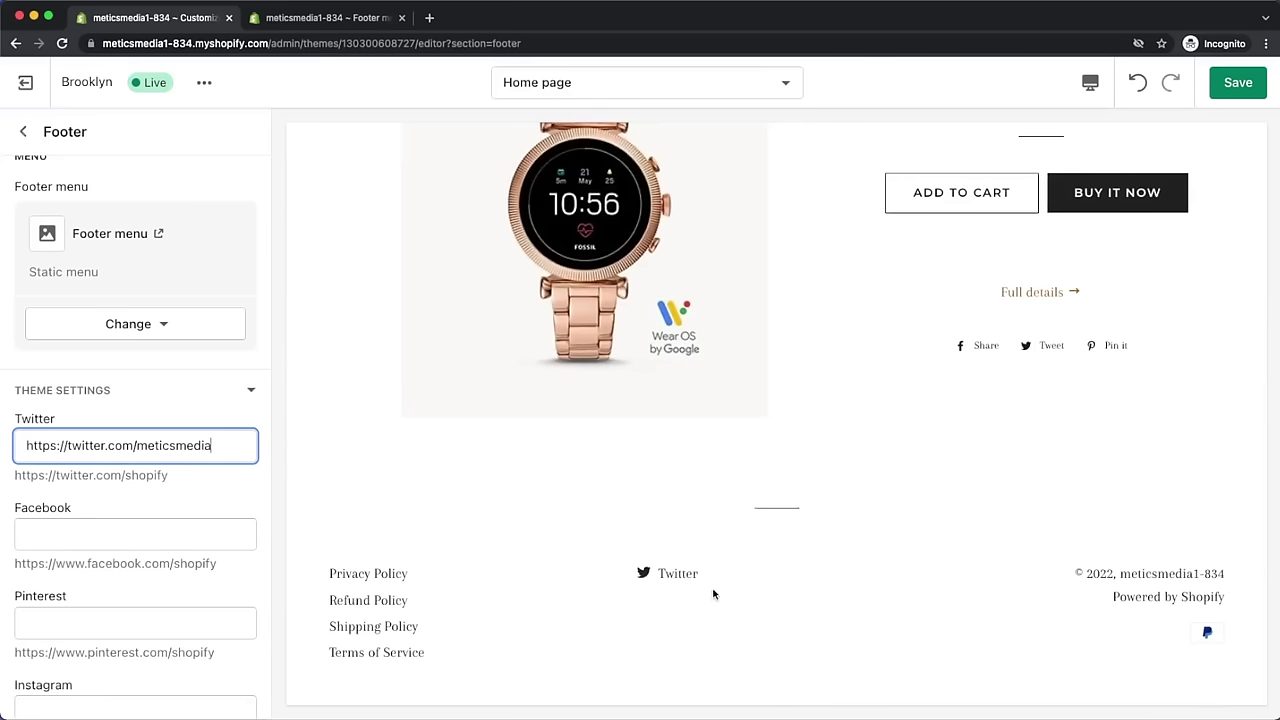
scroll(717, 581, "up", 10)
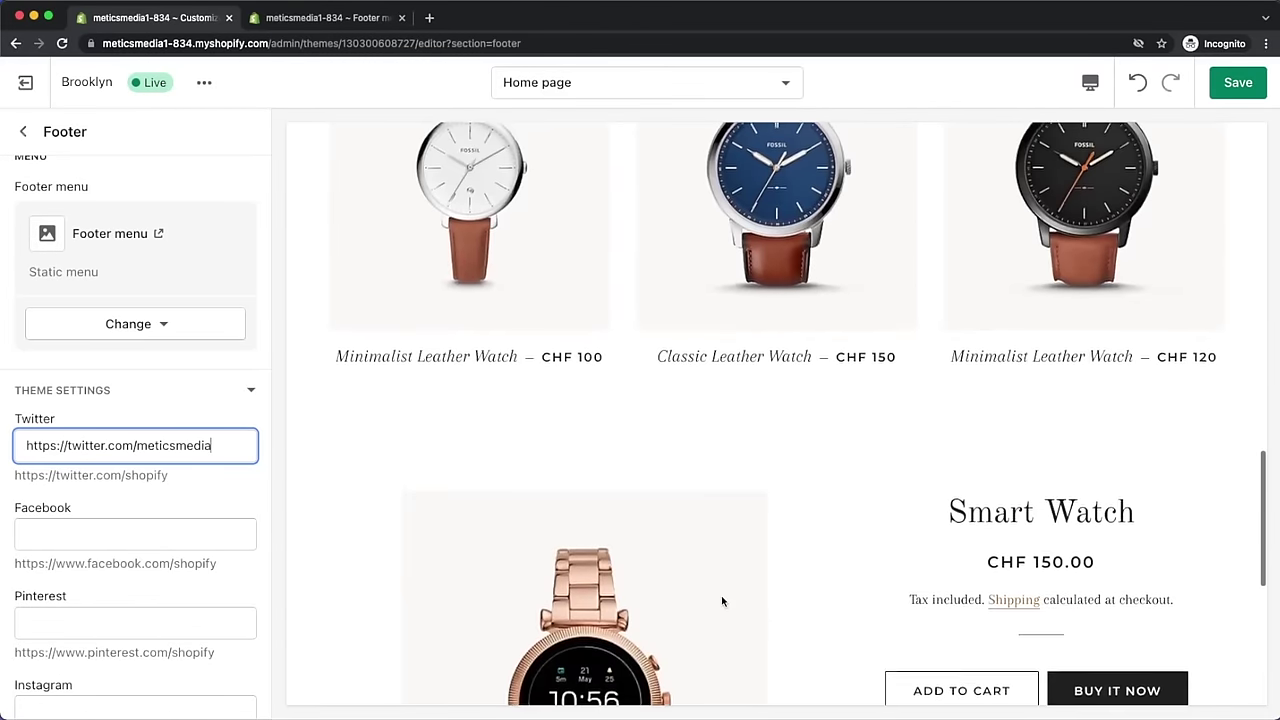
scroll(721, 595, "up", 10)
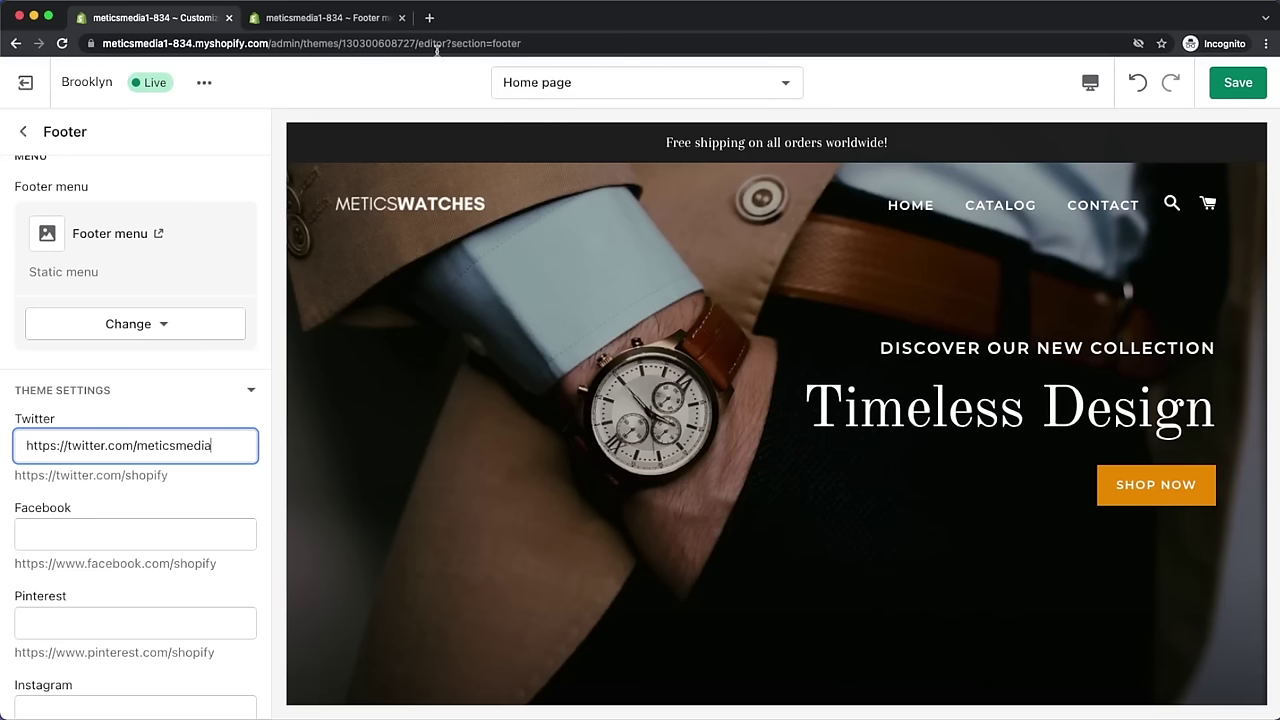
left_click(372, 20)
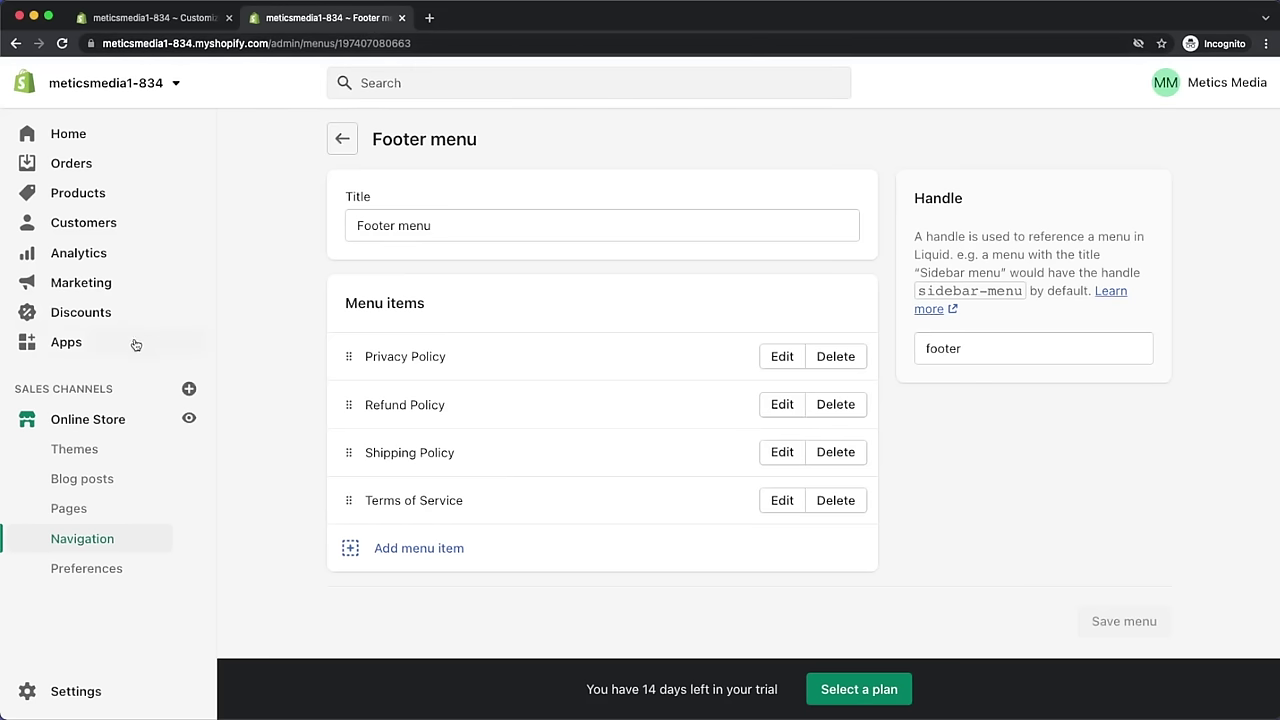
- Remove the Catalog and Home items from the Main menu
left_click(76, 449)
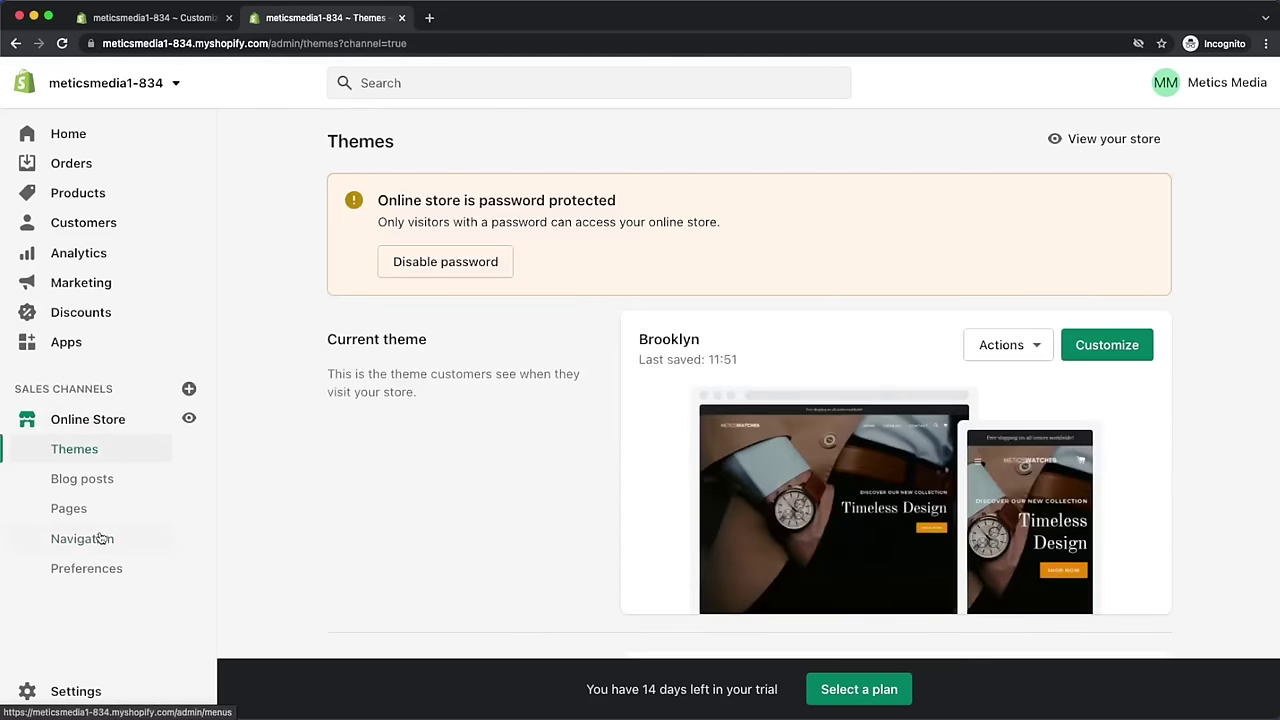
left_click(107, 538)
left_click(683, 477)
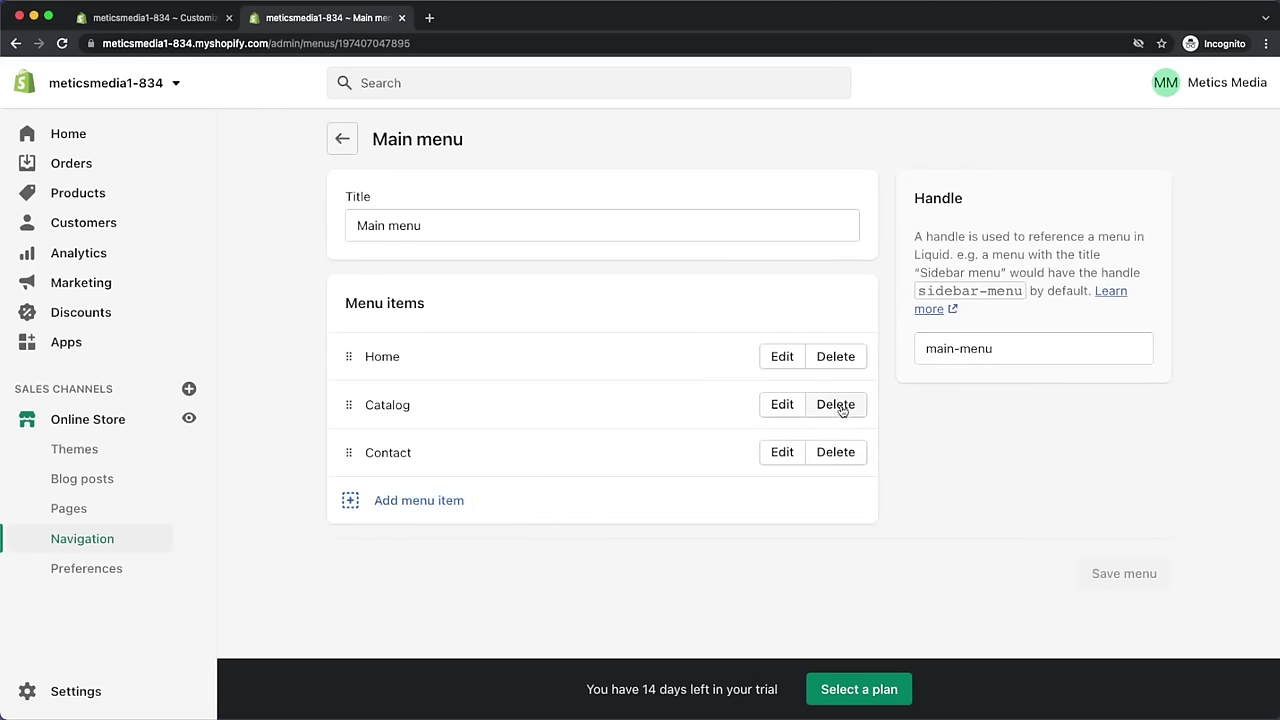
left_click(843, 405)
left_click(843, 450)
left_click(845, 358)
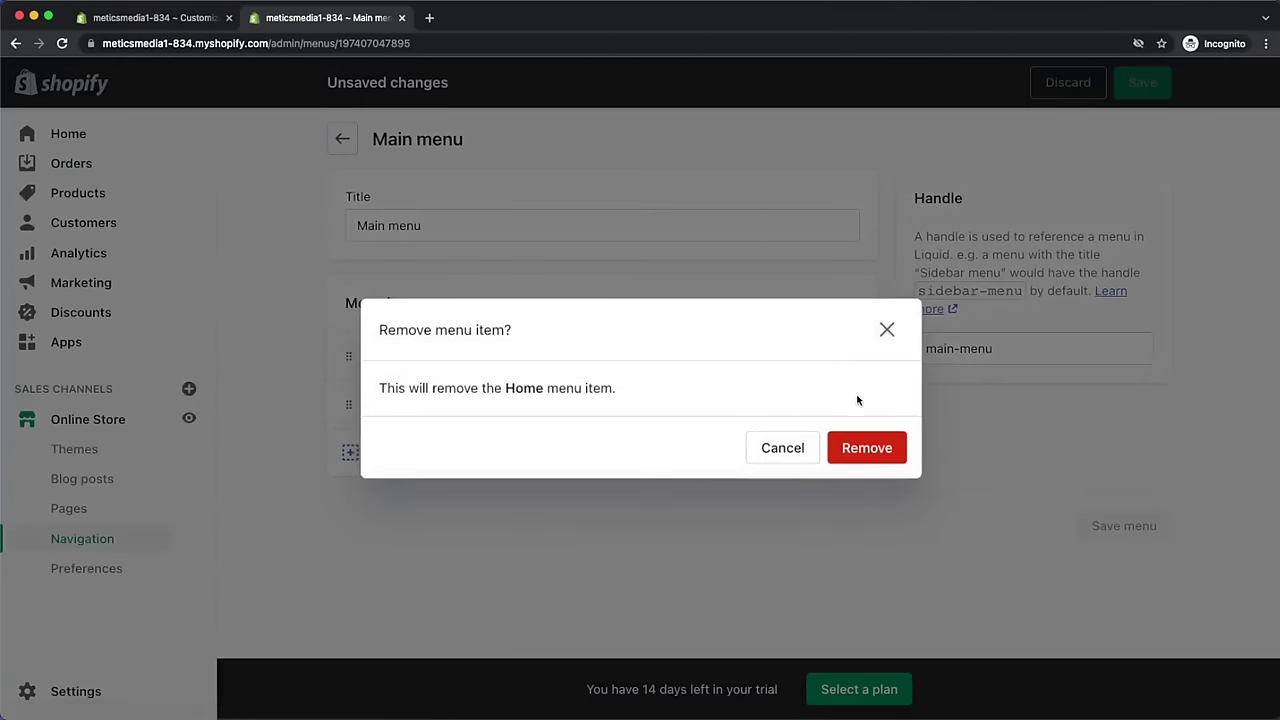
left_click(863, 449)
- Add a menu item linking to the MENS collection
left_click(457, 408)
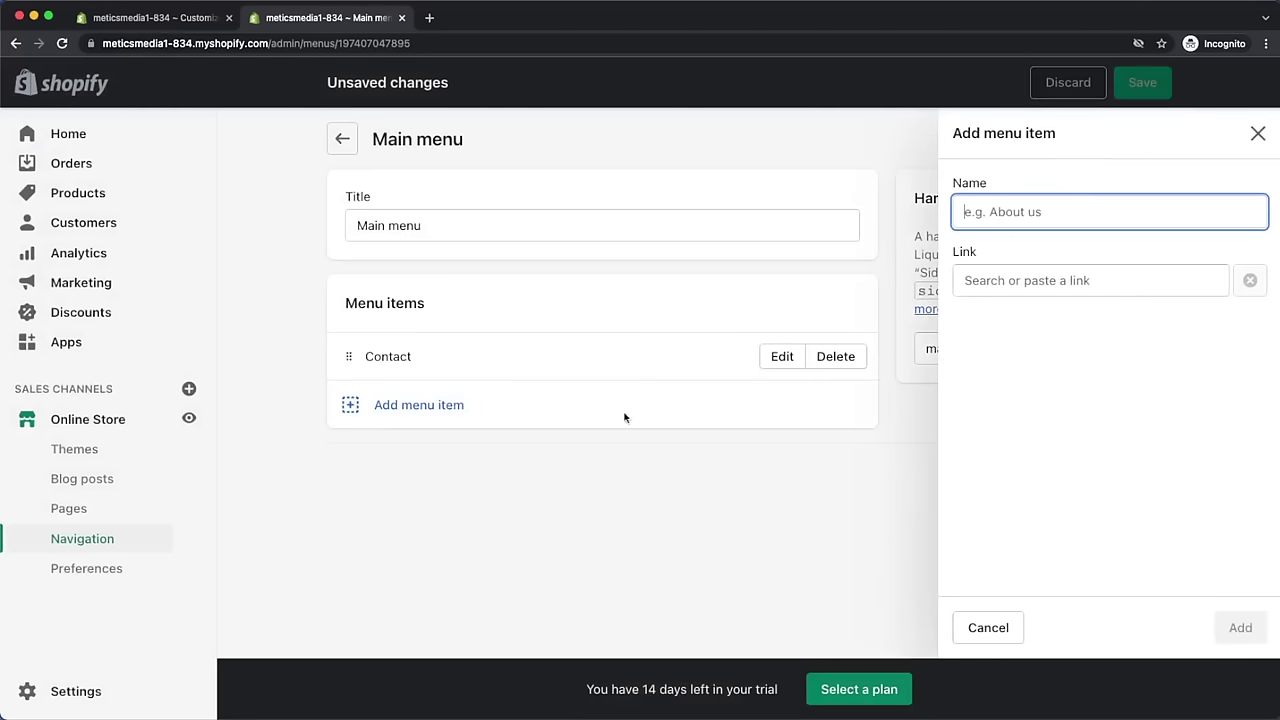
left_click(988, 282)
left_click(1012, 392)
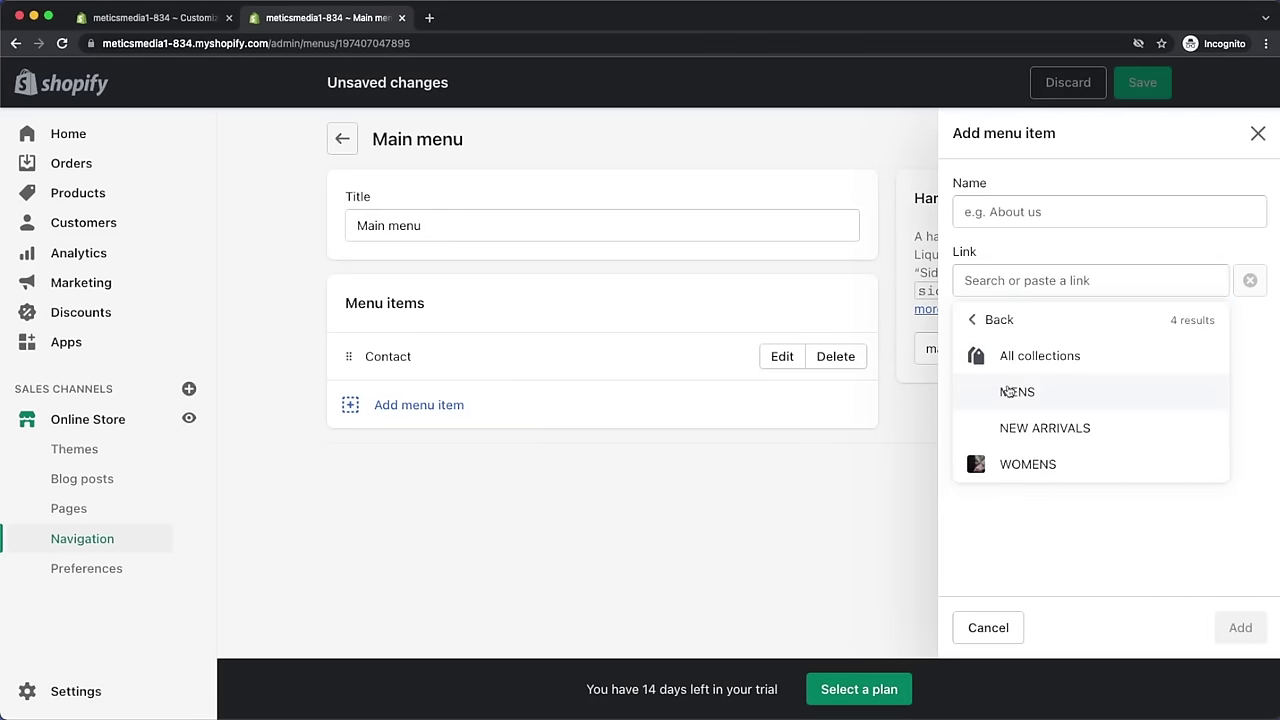
left_click(1012, 394)
left_click(1240, 627)
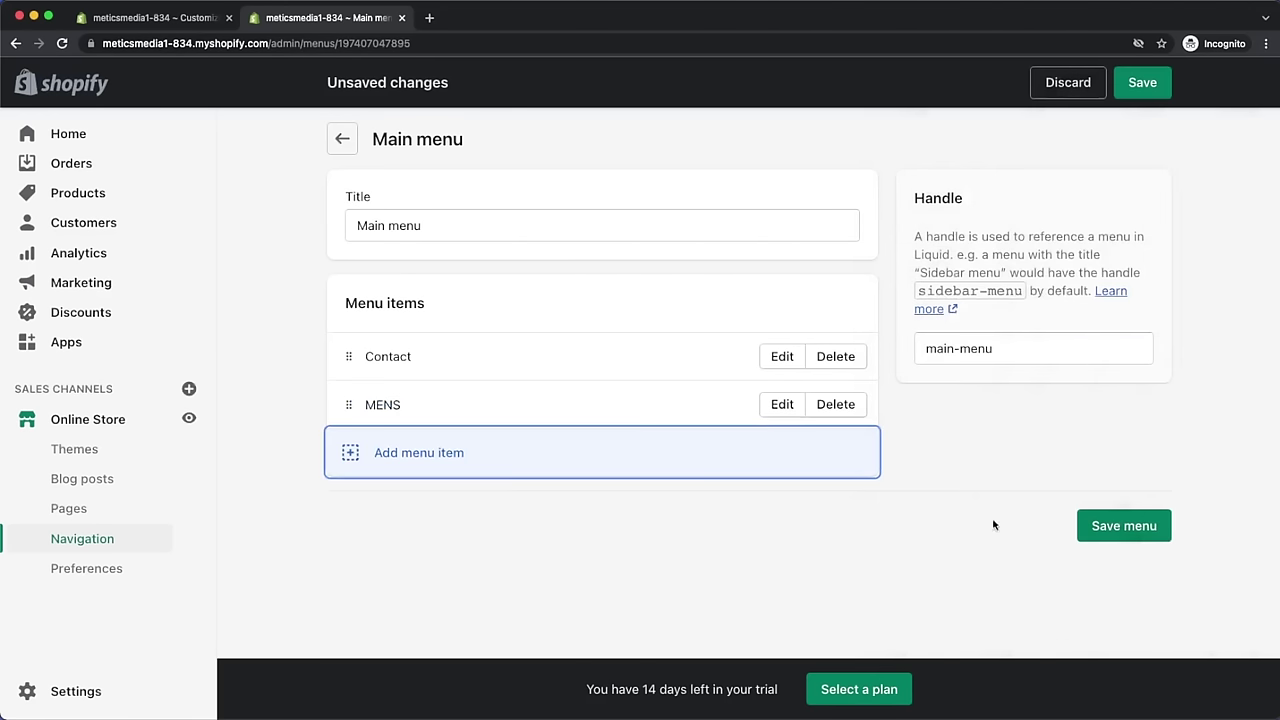
- Add a WOMENS collection item, save the Main menu, and return to the theme editor
left_click(416, 453)
left_click(978, 283)
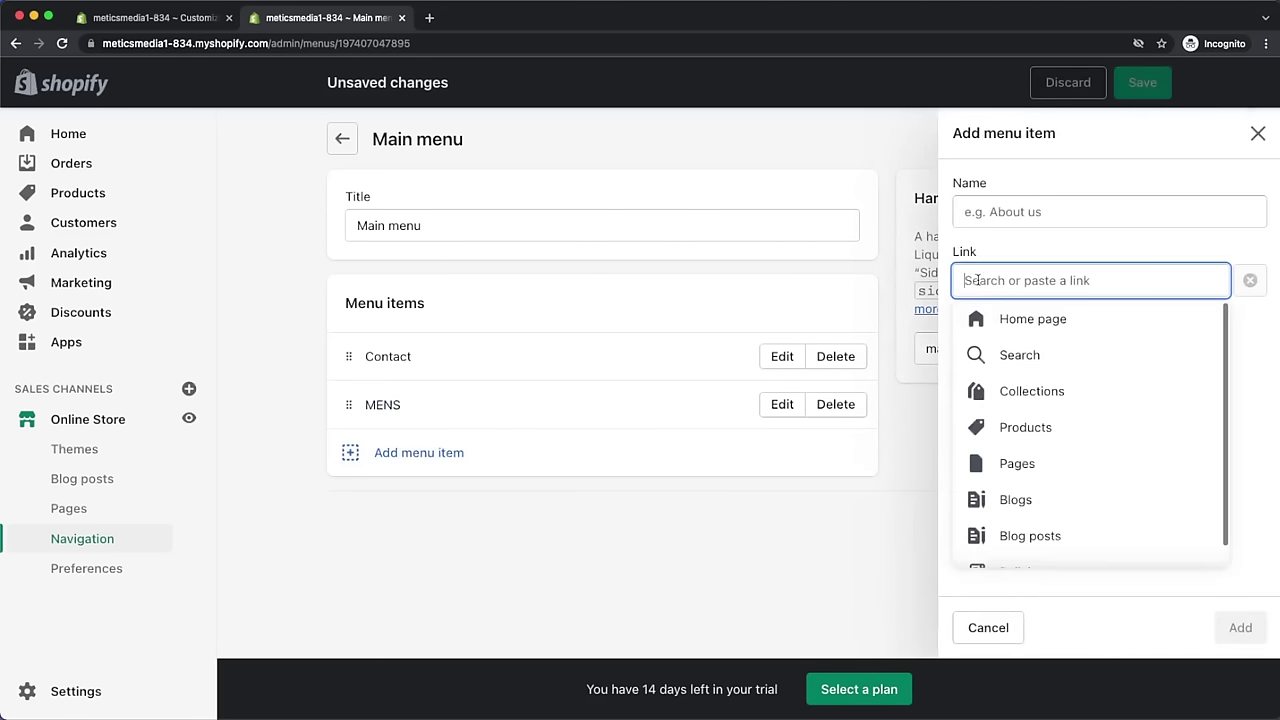
left_click(1006, 389)
left_click(1030, 460)
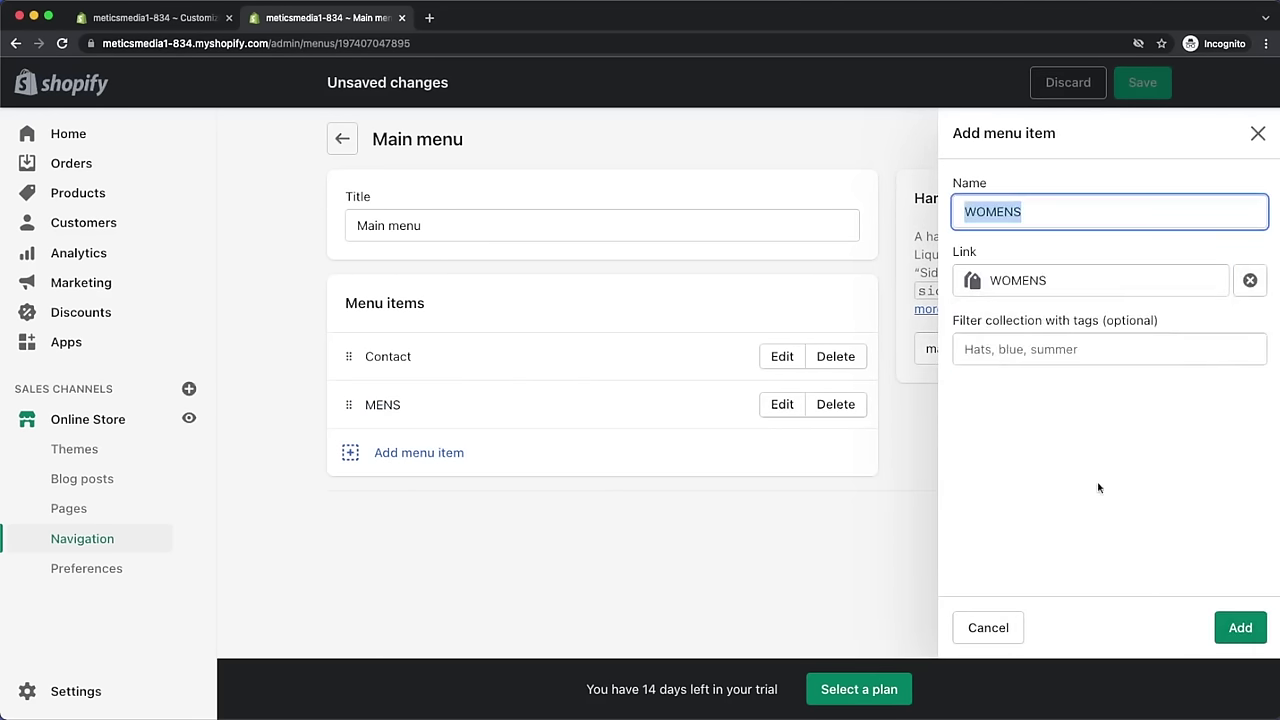
left_click(1238, 627)
left_click(1110, 573)
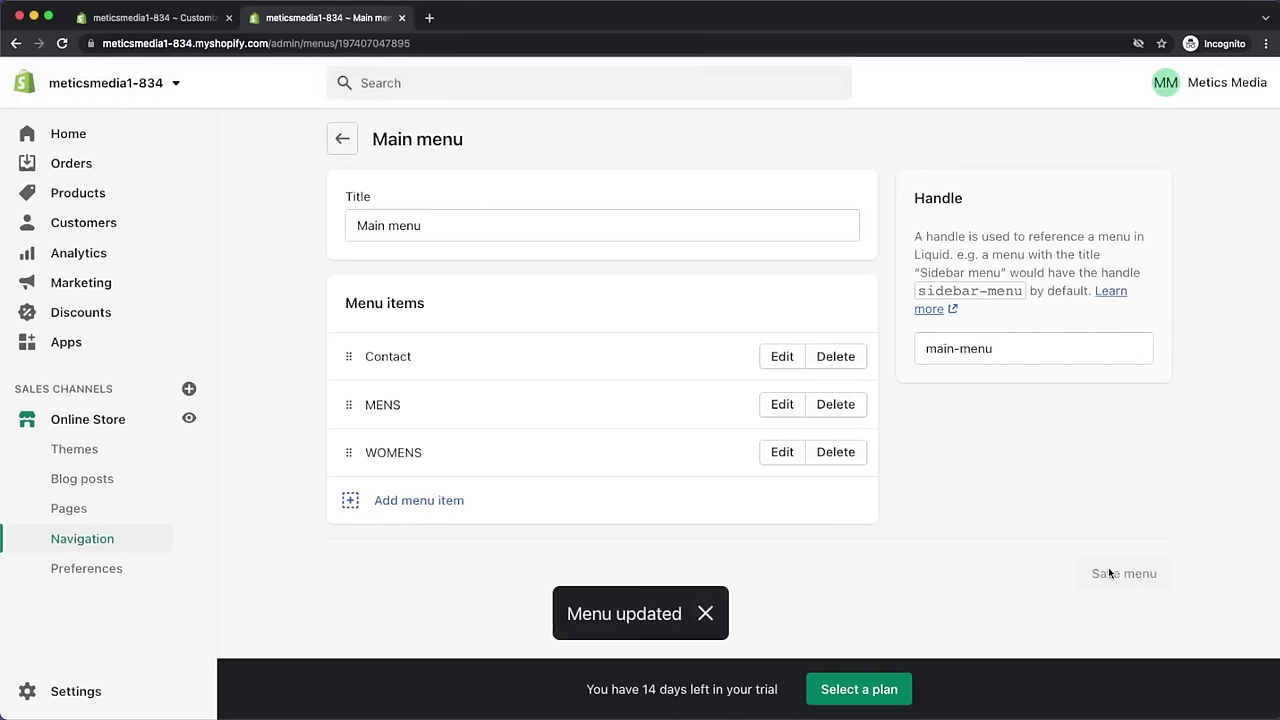
left_click(190, 18)
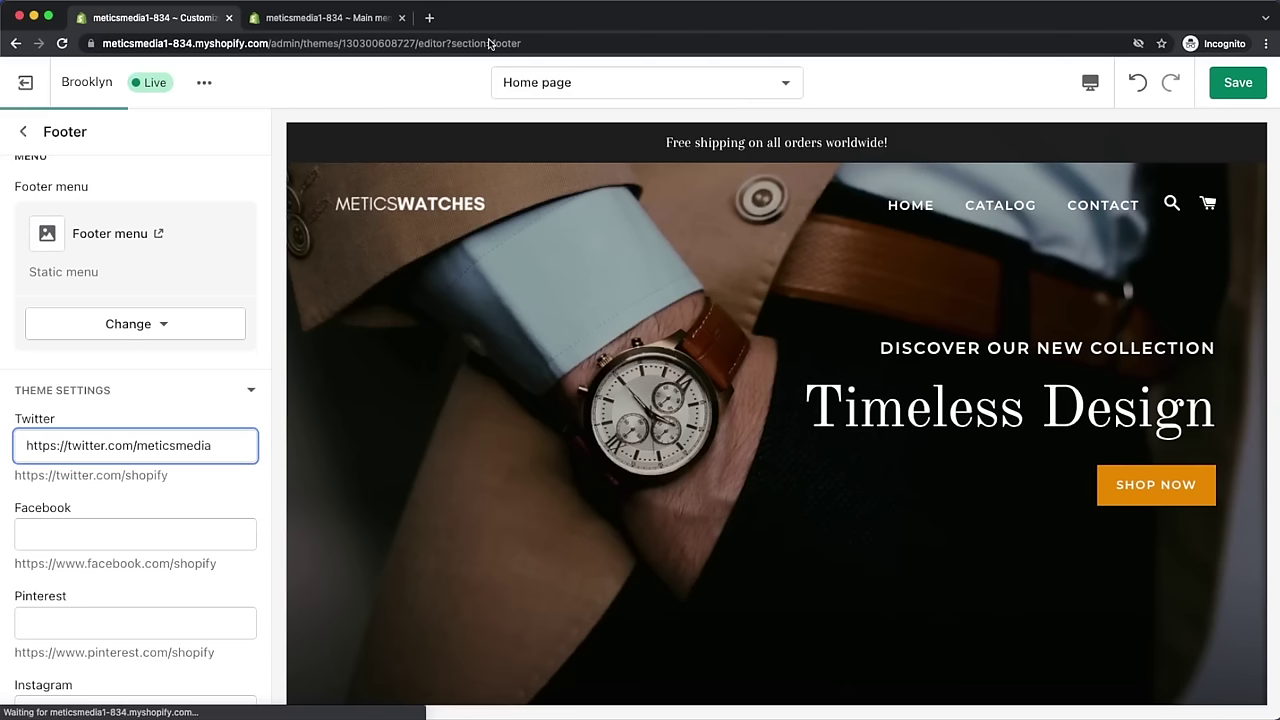
- Save the theme, then set the Typography headings font to Montserrat
left_click(1232, 88)
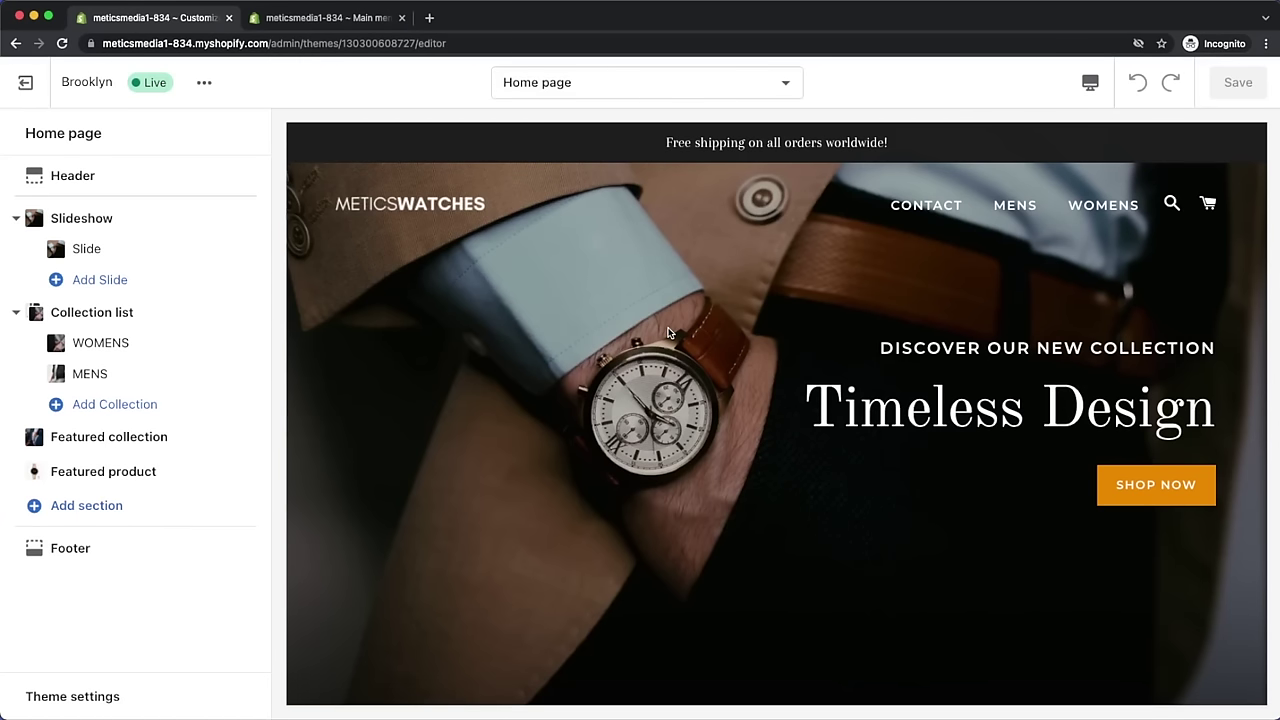
left_click(110, 693)
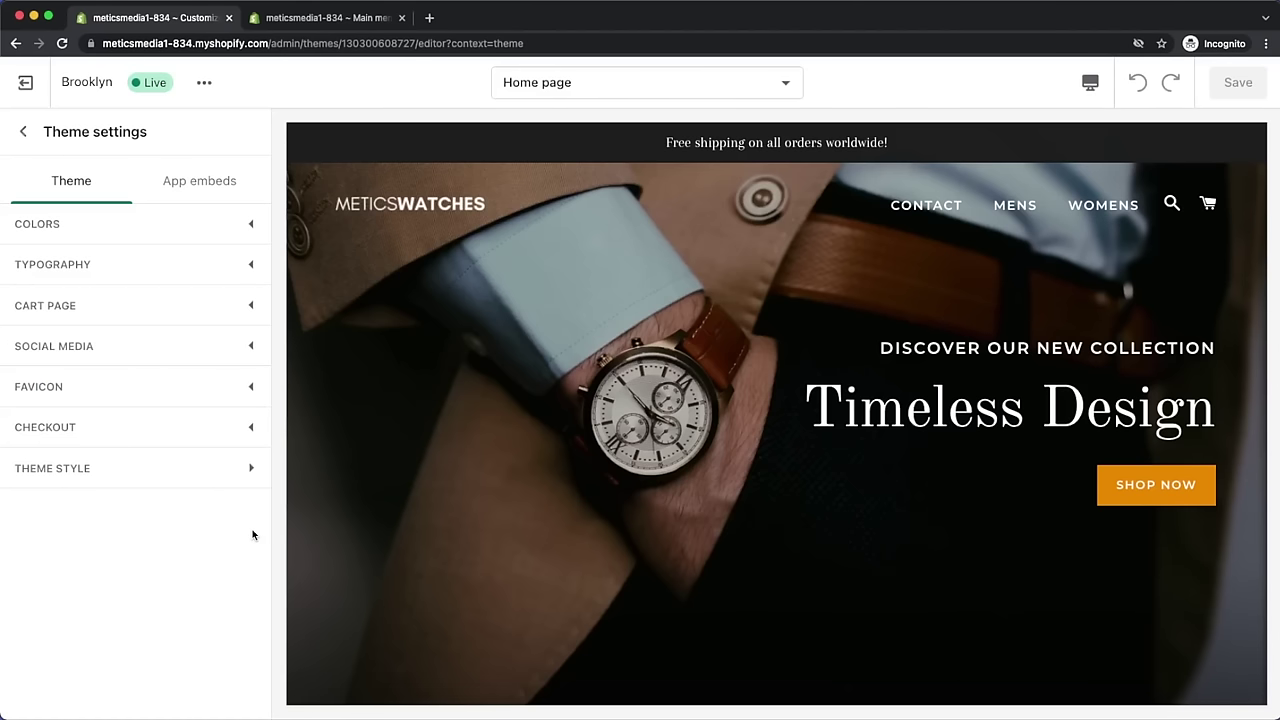
left_click(241, 229)
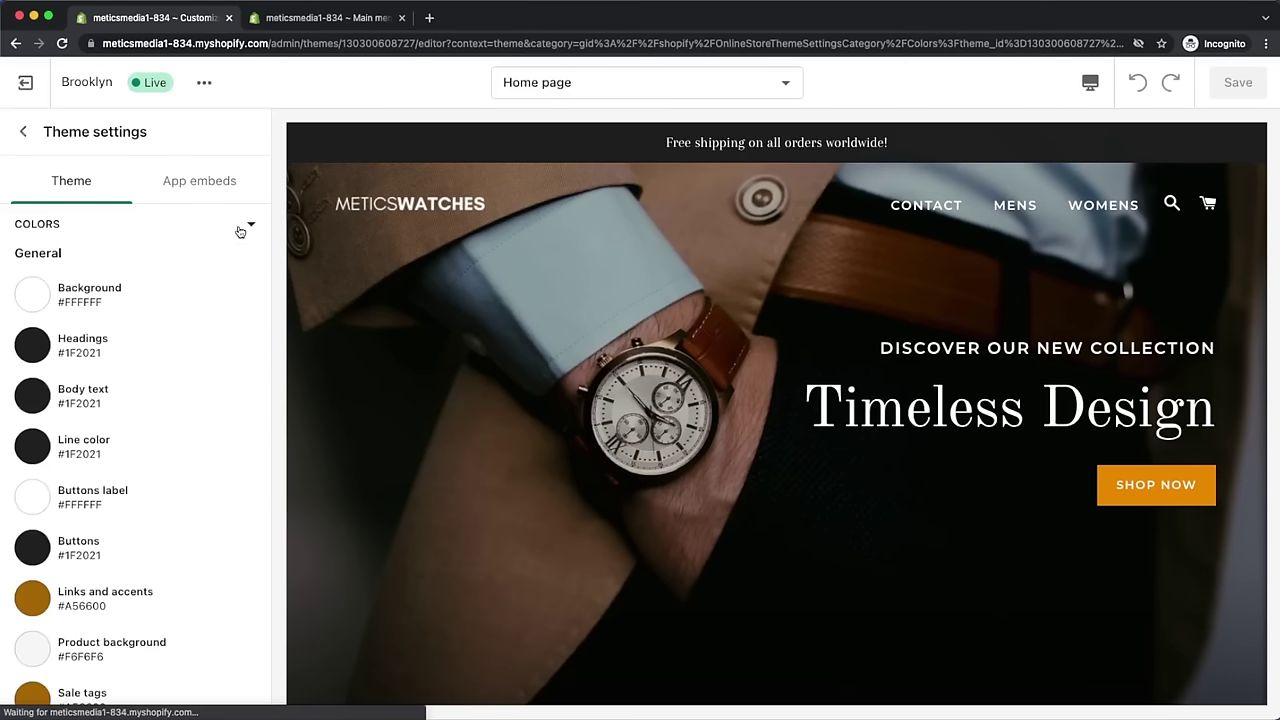
scroll(219, 396, "down", 1)
scroll(218, 396, "down", 8)
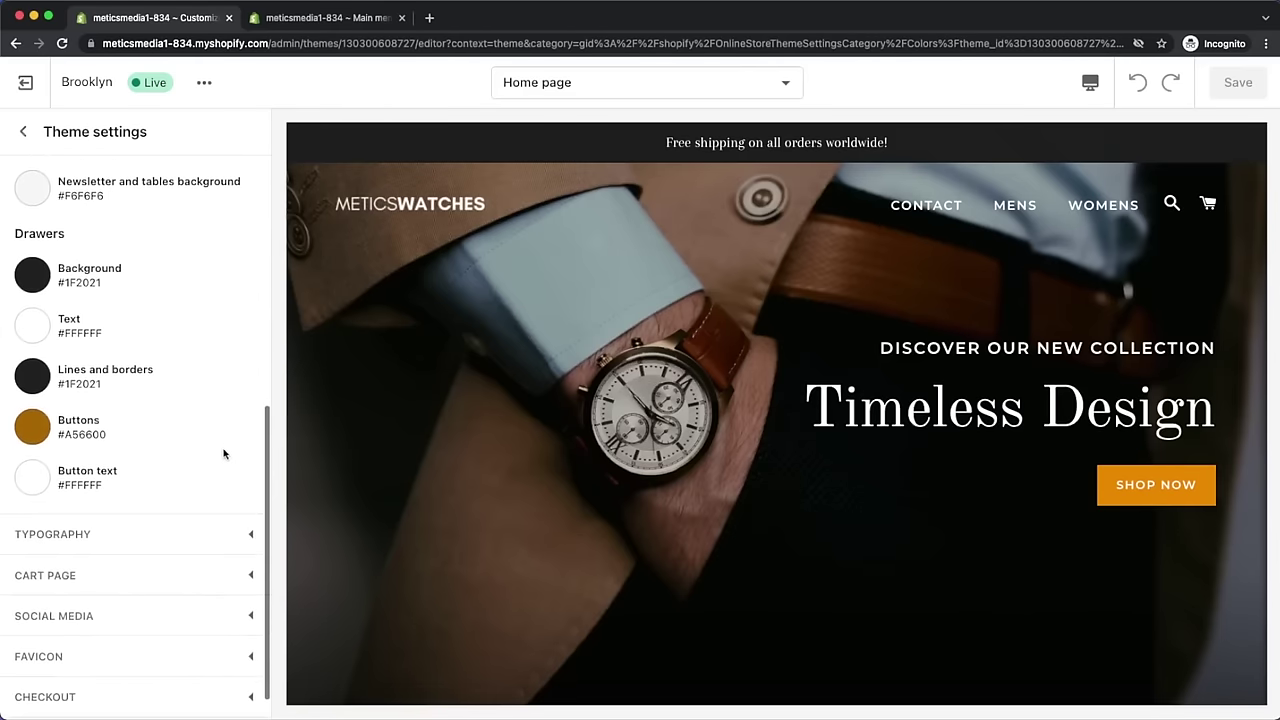
left_click(246, 534)
left_click(157, 437)
left_click(122, 191)
type("mont")
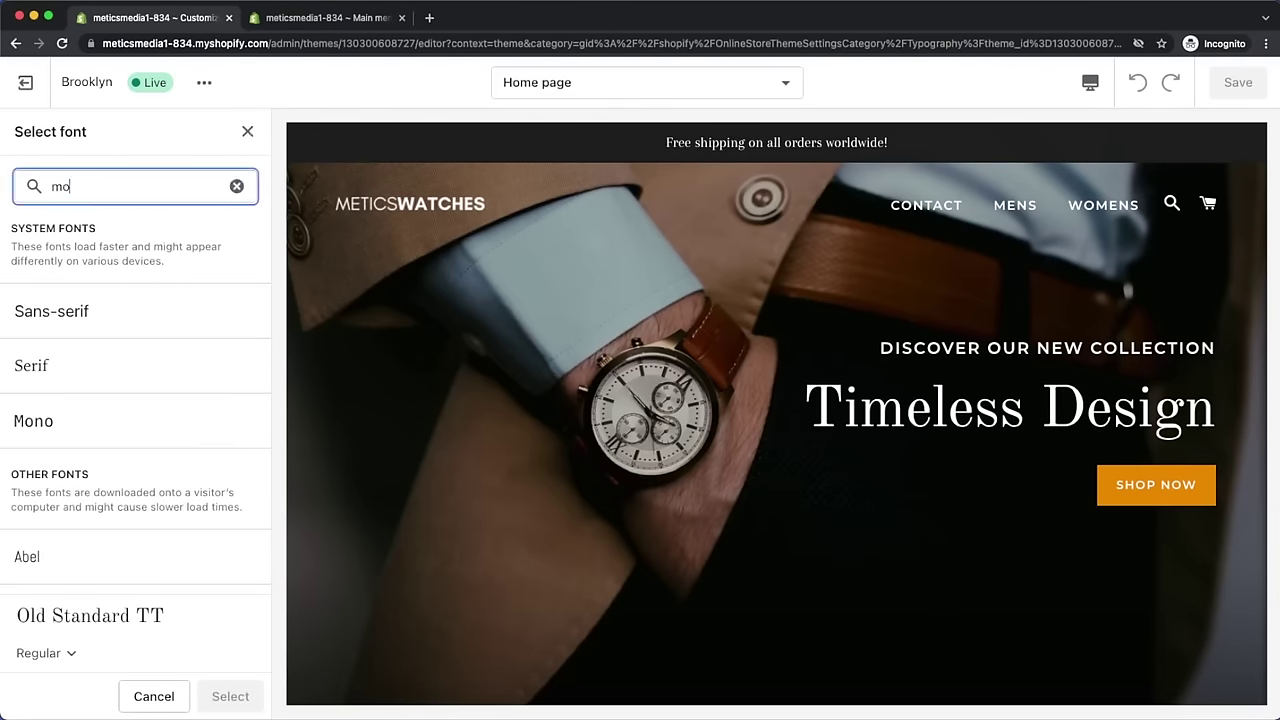
left_click(125, 313)
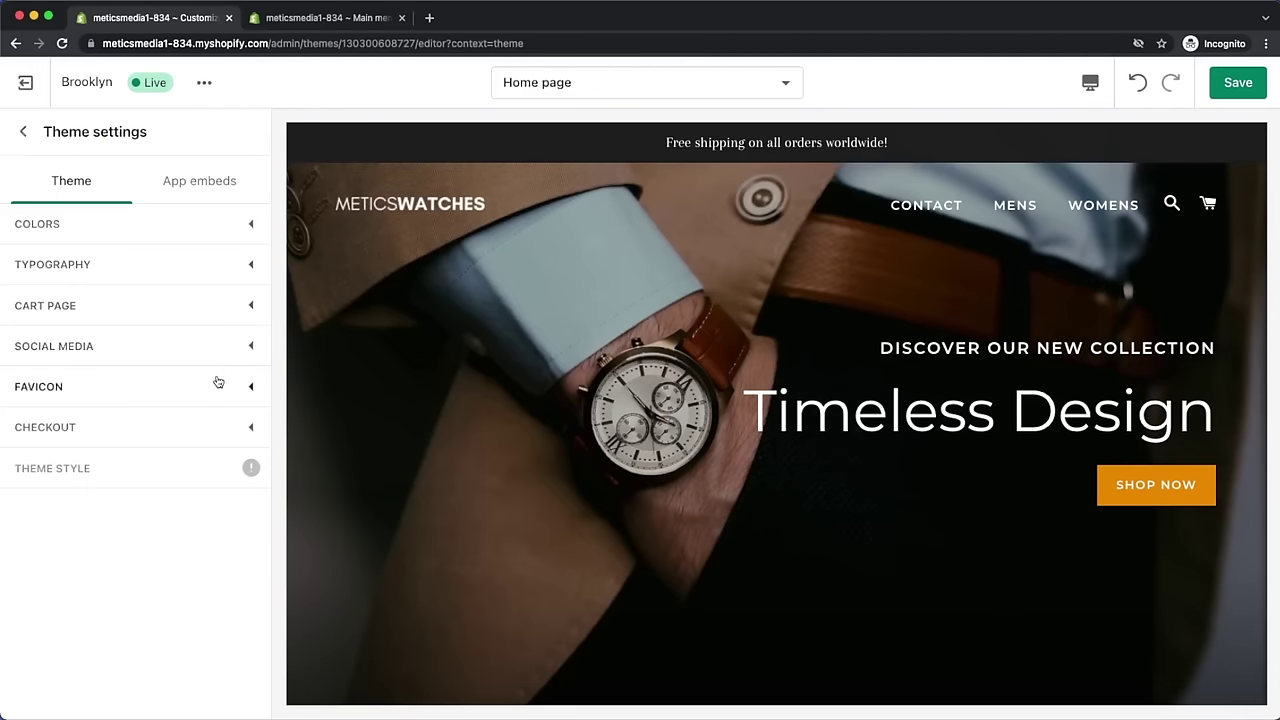
left_click(211, 387)
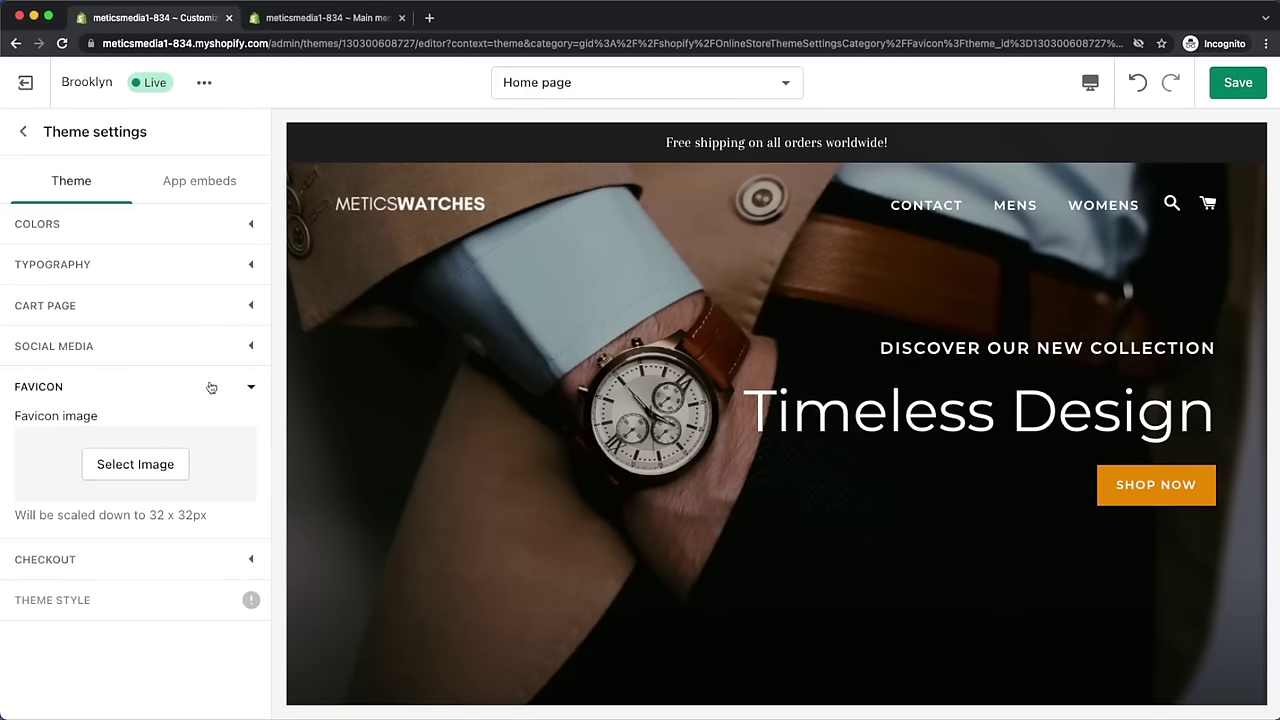
- Upload the M image and use it as the favicon
left_click(165, 466)
left_click(75, 289)
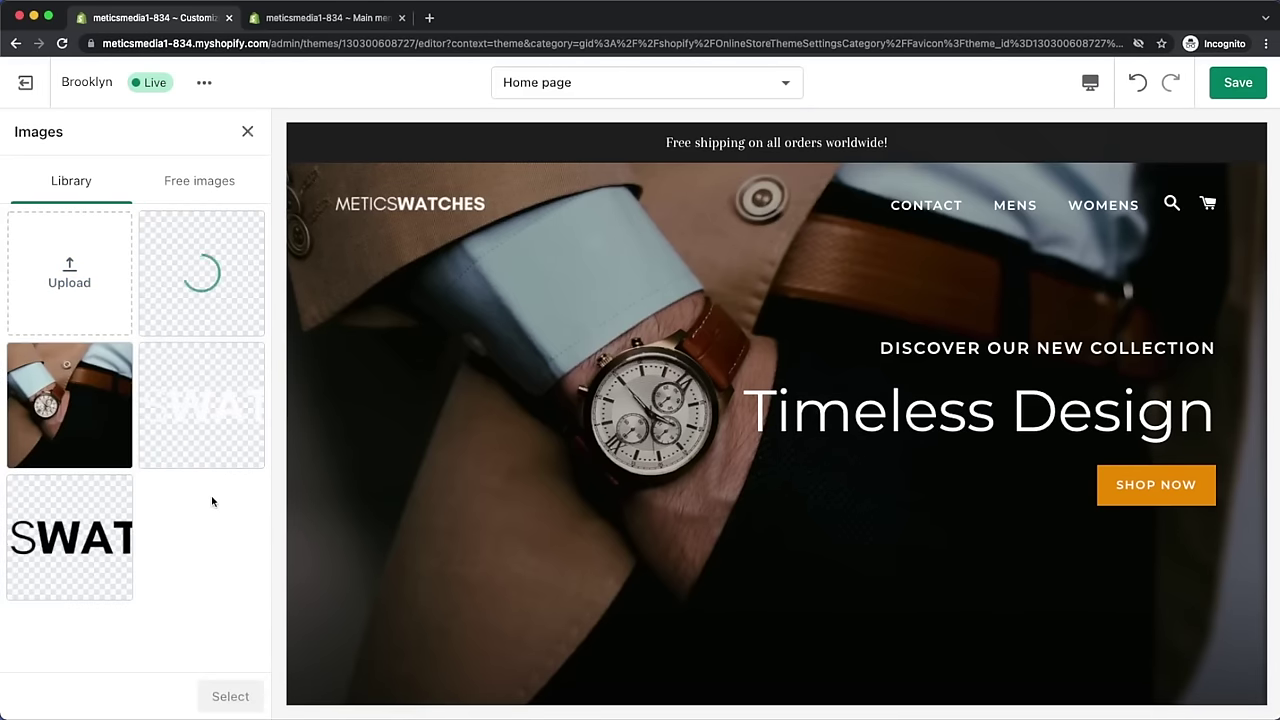
left_click(229, 690)
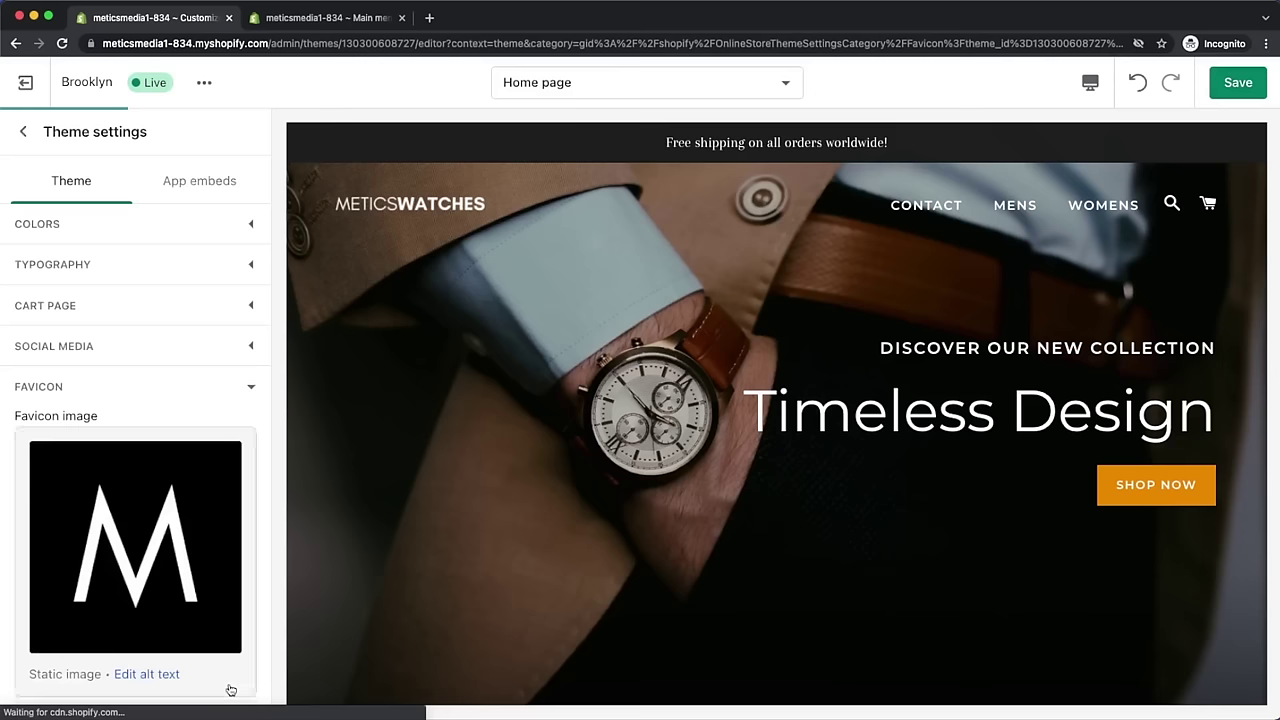
left_click(240, 390)
- Set the METICSWATCHES image as the checkout logo and save the theme
left_click(221, 428)
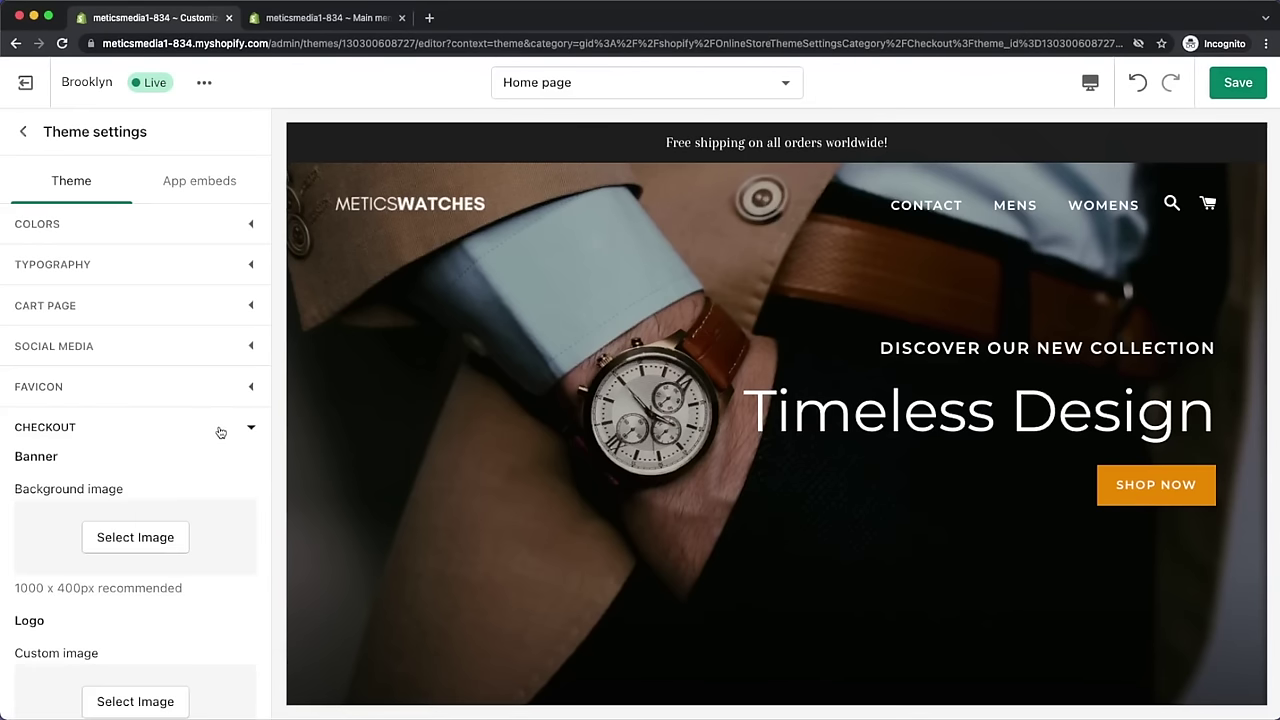
scroll(189, 517, "down", 5)
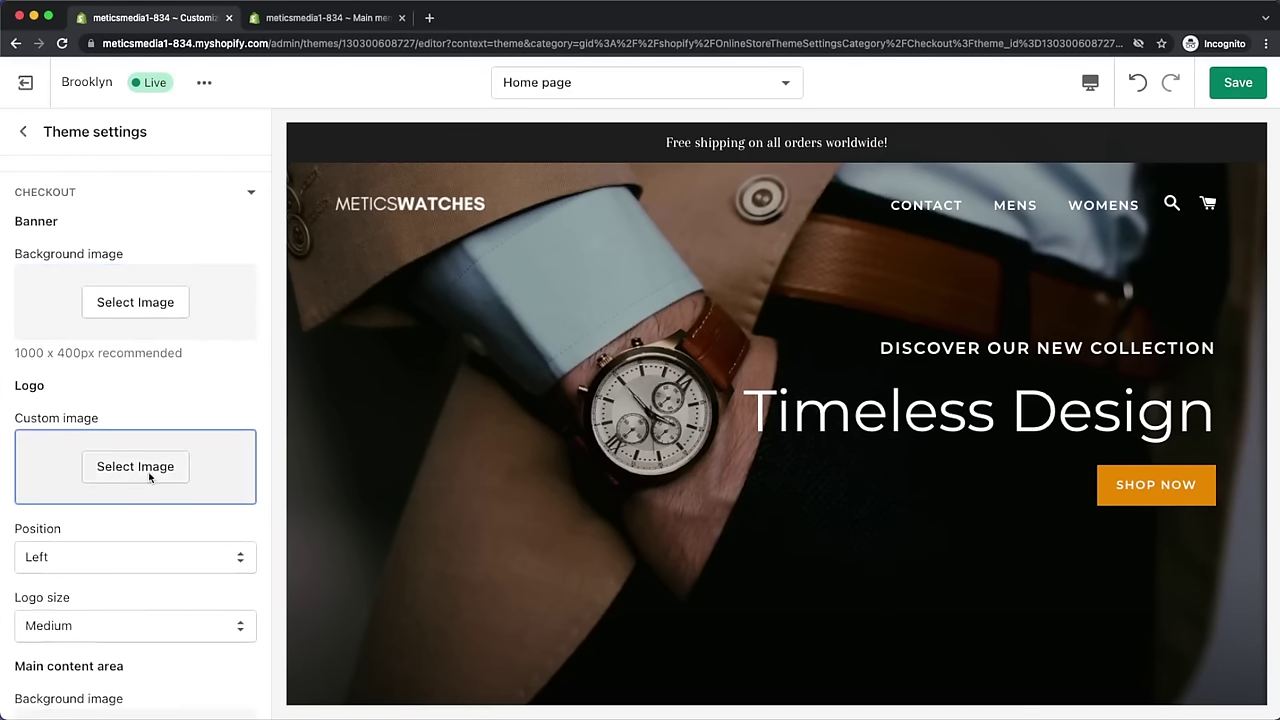
left_click(150, 476)
double_click(100, 525)
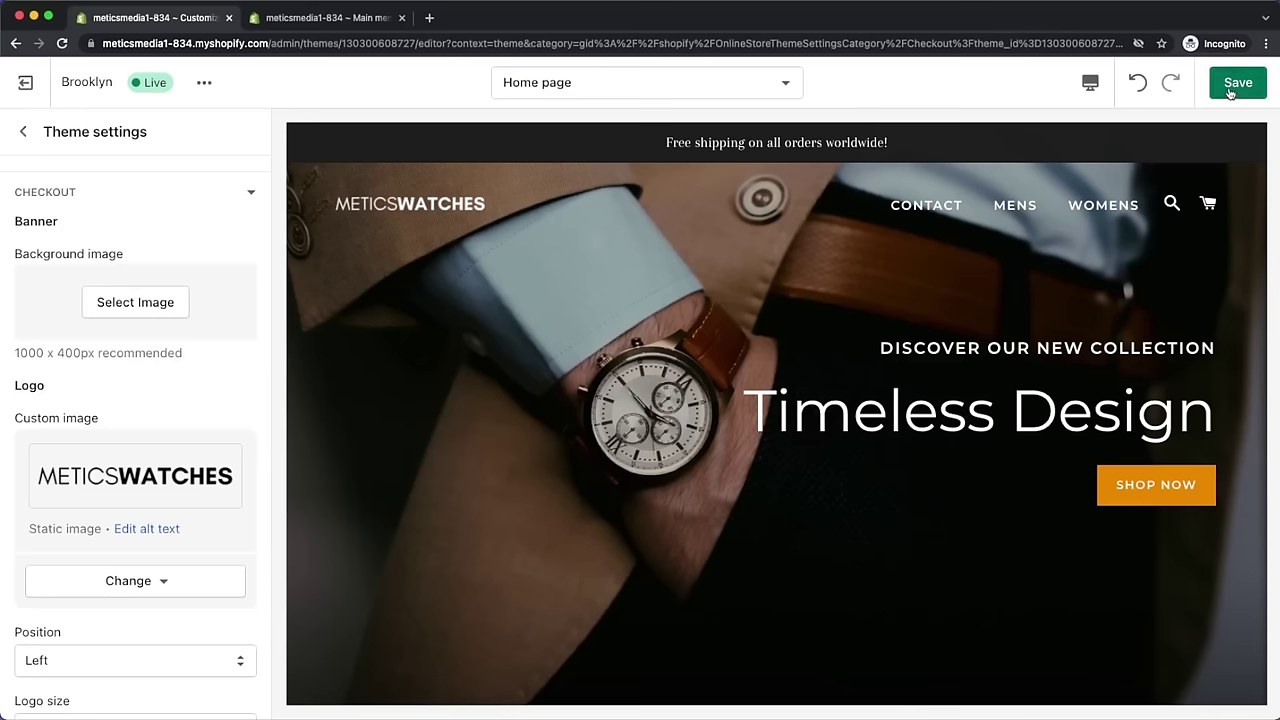
left_click(1236, 84)
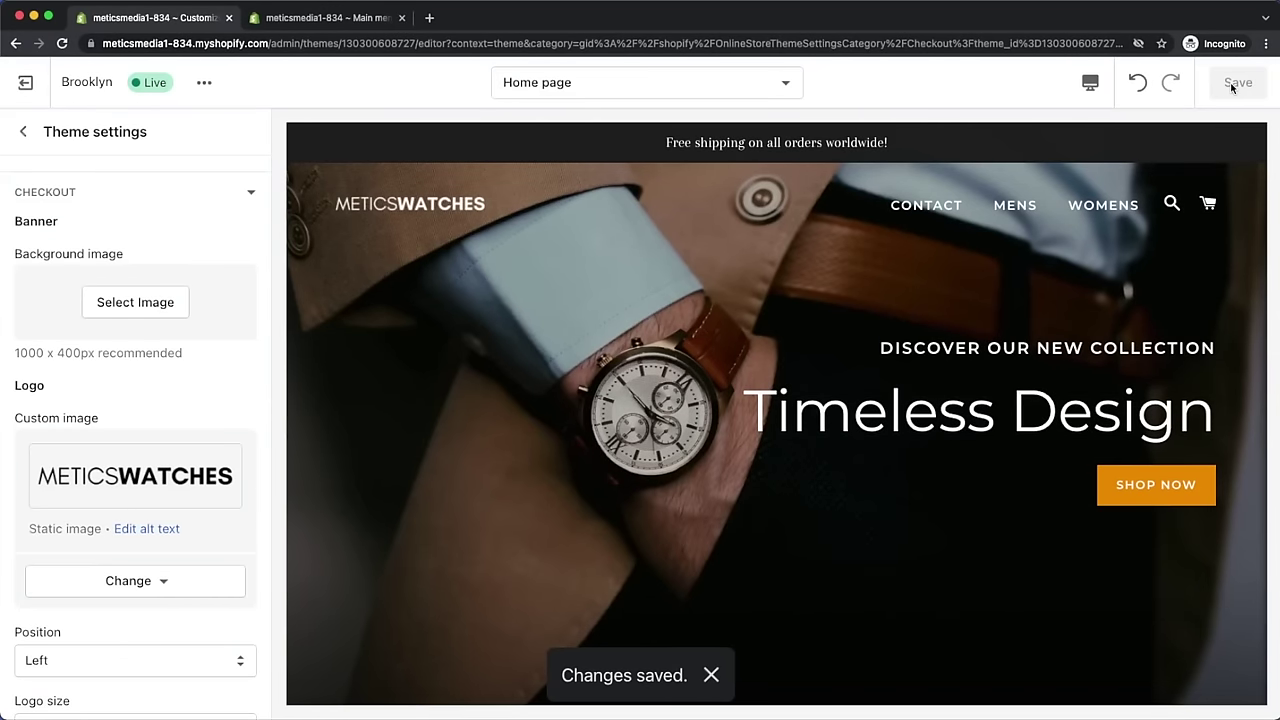
- Preview the store at mobile width, scroll through it, then return to desktop
left_click(1090, 82)
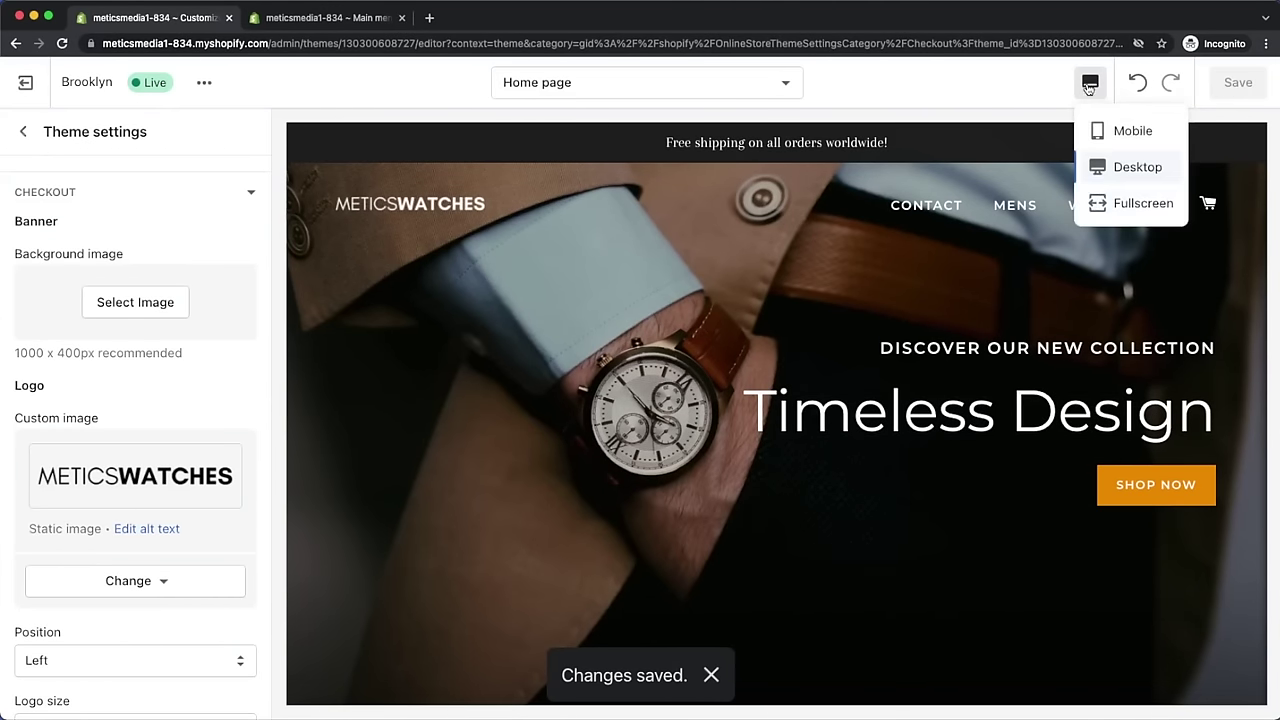
left_click(1097, 130)
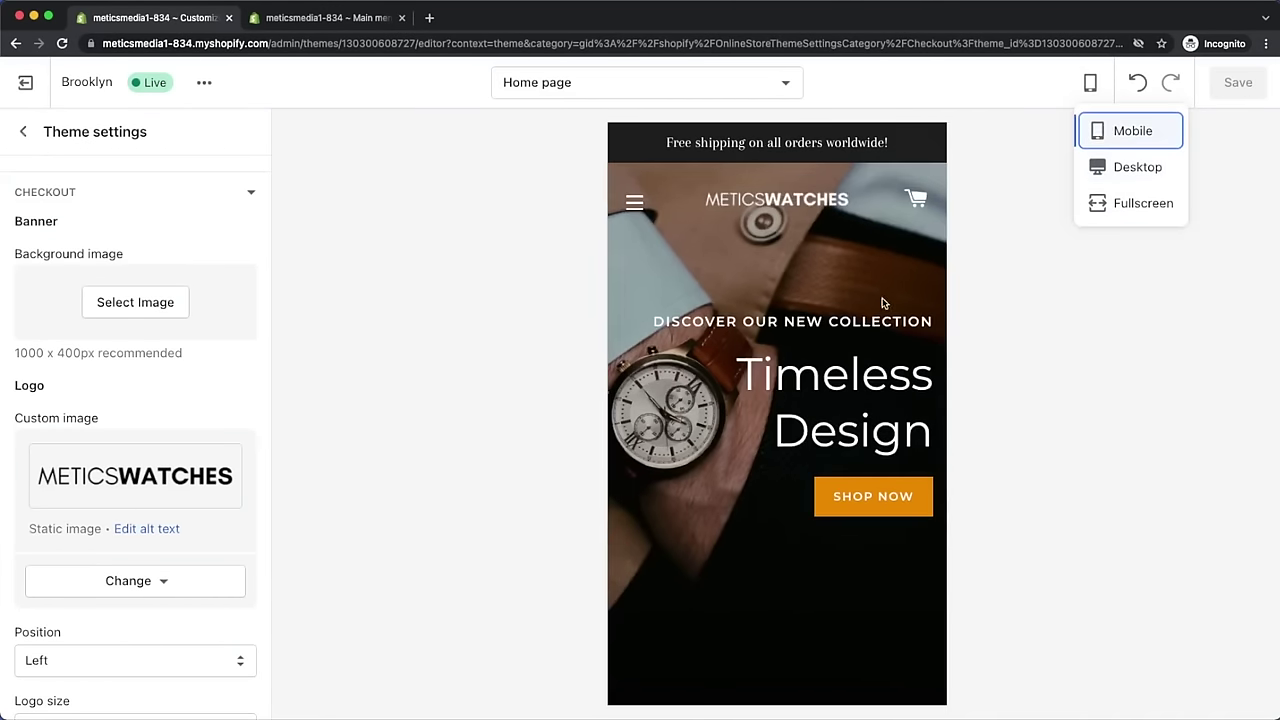
scroll(856, 333, "down", 5)
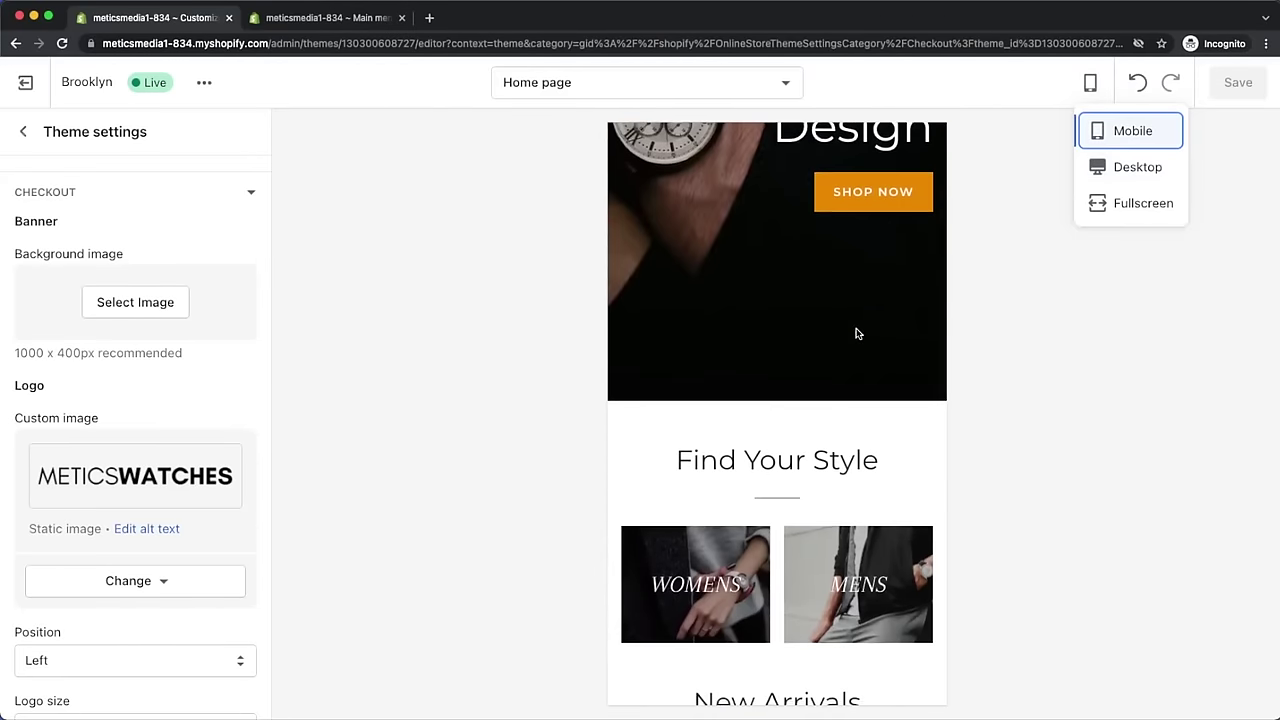
scroll(856, 333, "down", 6)
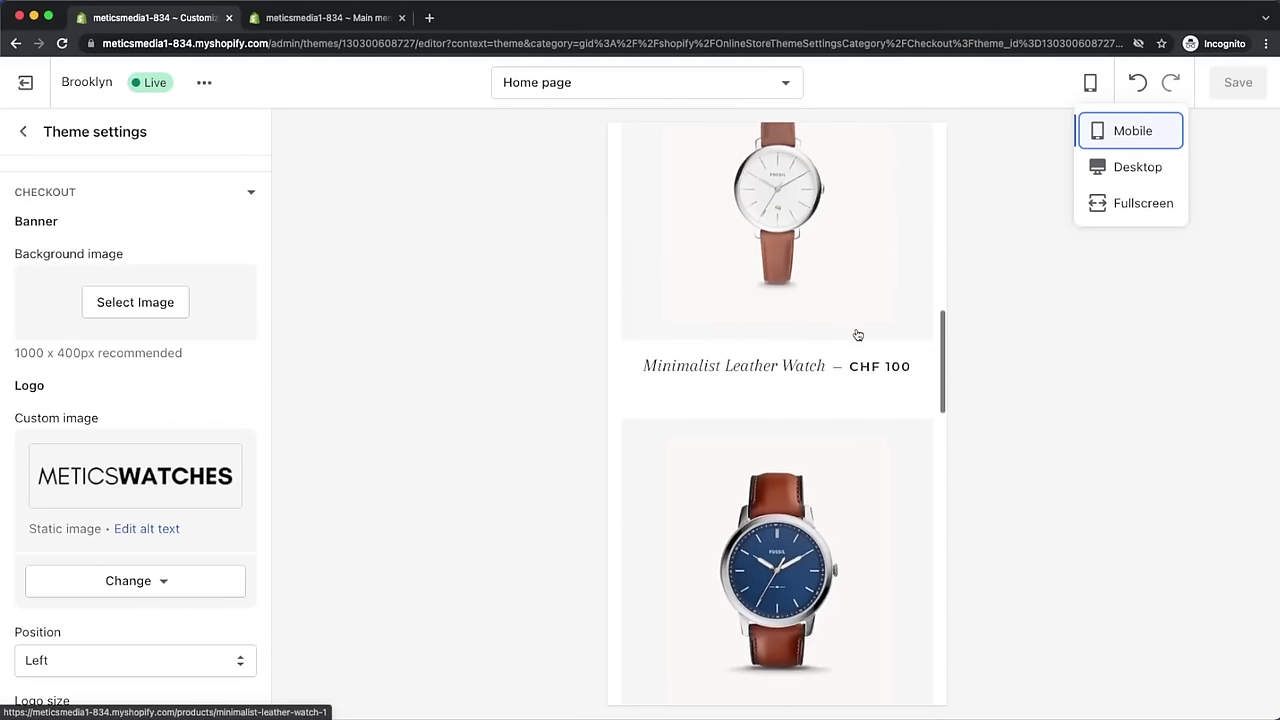
scroll(857, 334, "down", 6)
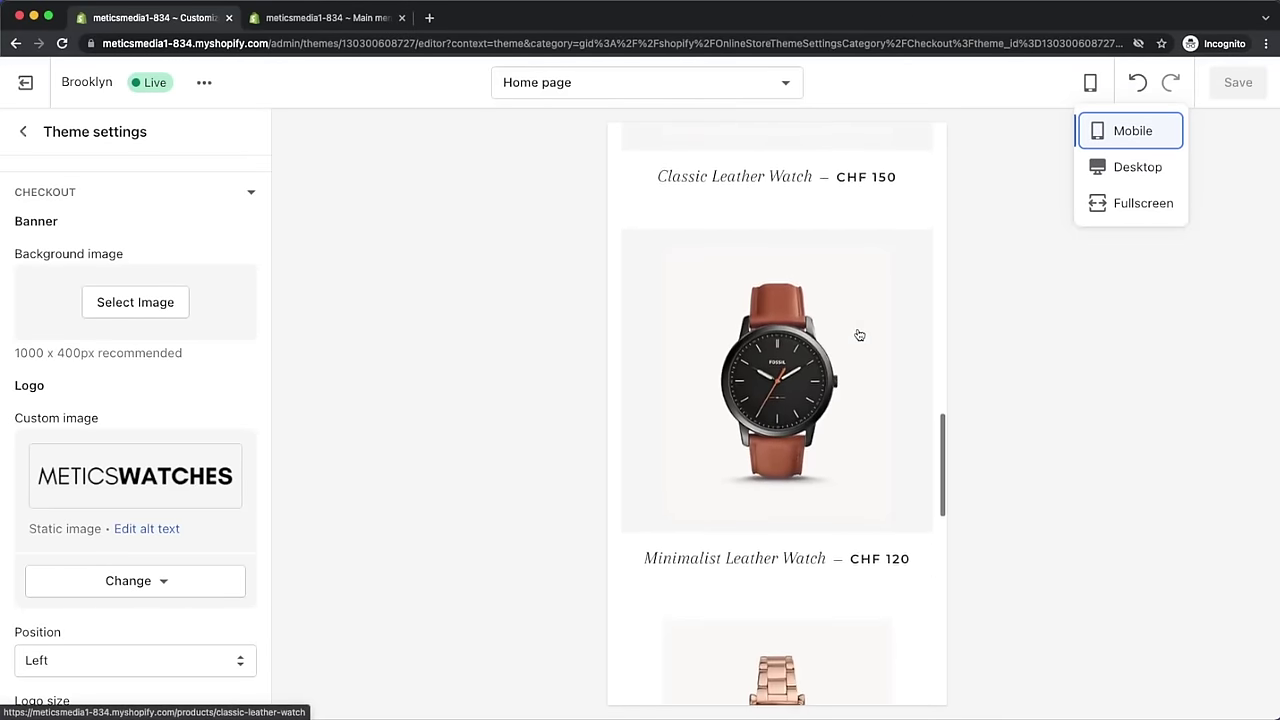
scroll(859, 335, "down", 2)
left_click(1138, 167)
- Preview the default product page, then the checkout page
left_click(752, 88)
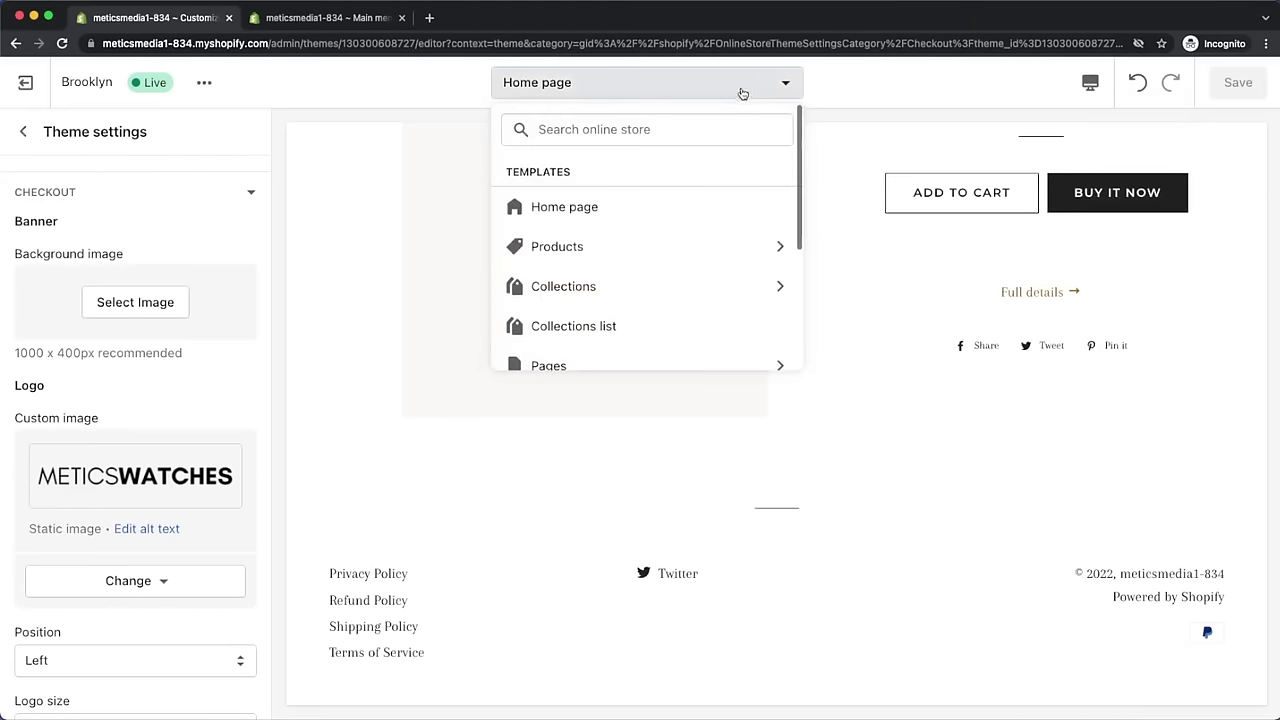
left_click(660, 246)
left_click(626, 214)
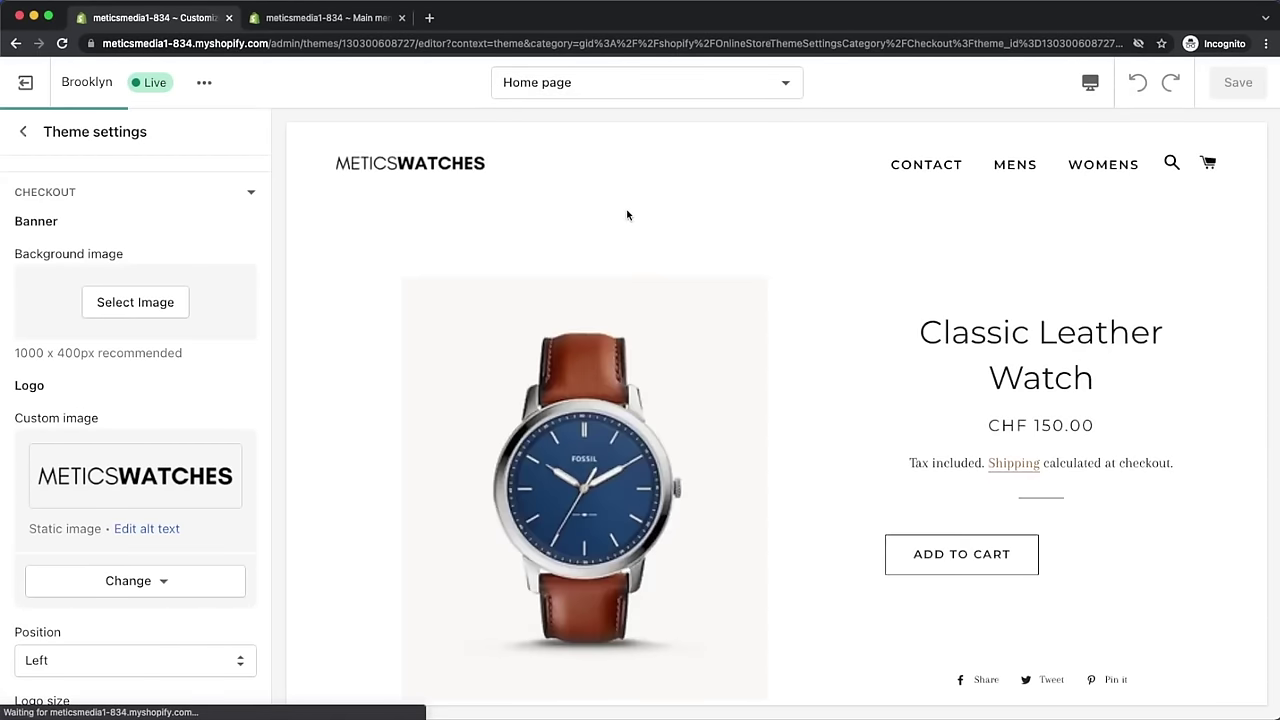
left_click(686, 88)
left_click(737, 331)
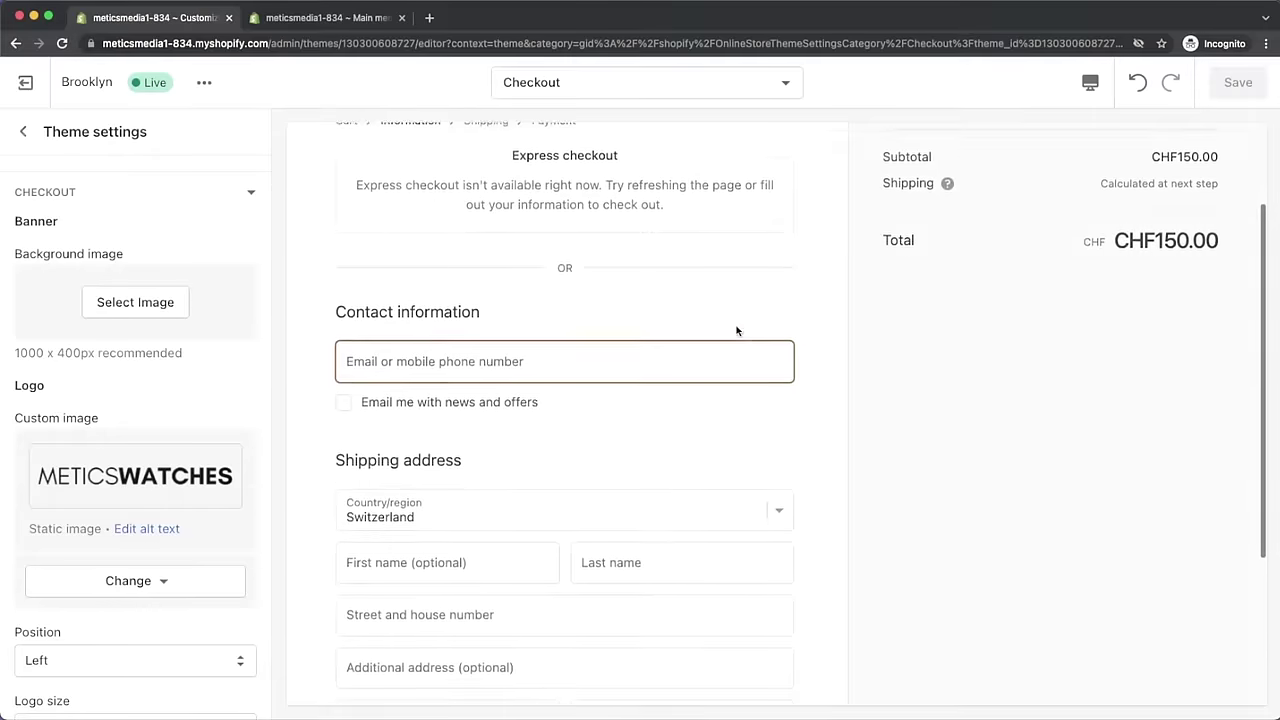
scroll(737, 331, "down", 2)
scroll(737, 331, "down", 3)
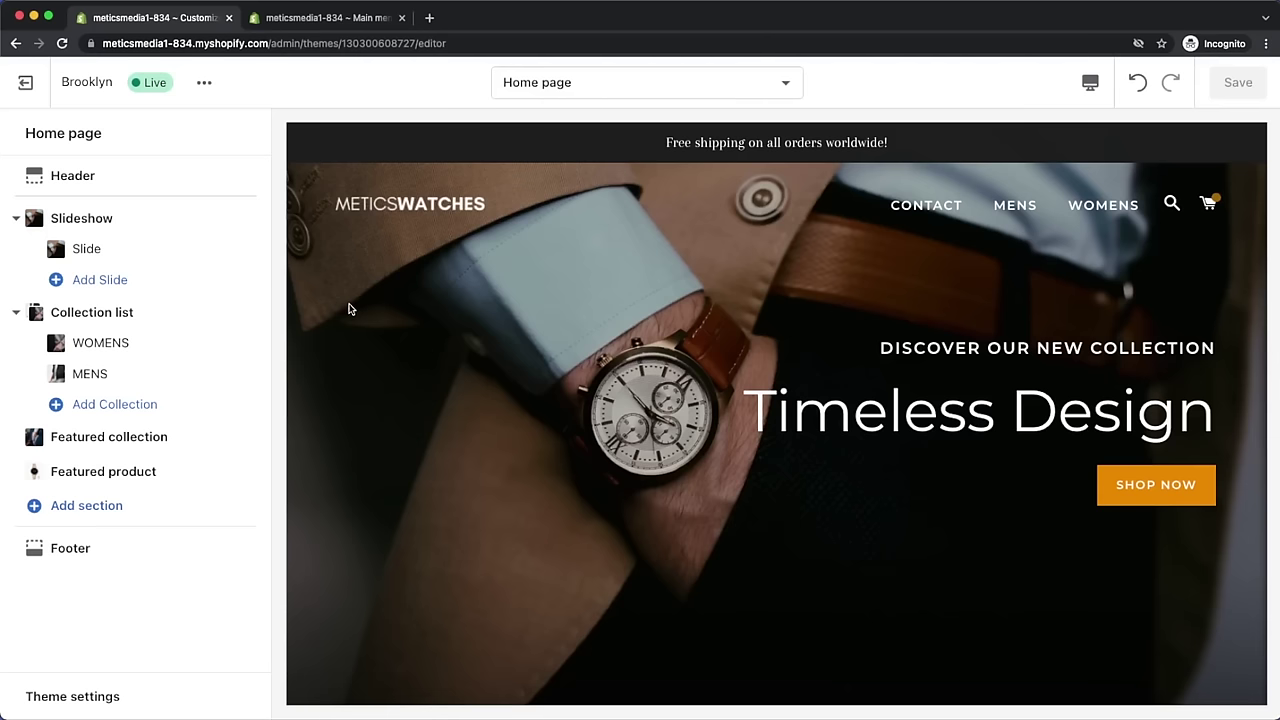
- Enter 'Metics Watches' as the homepage title in Online Store preferences
left_click(338, 20)
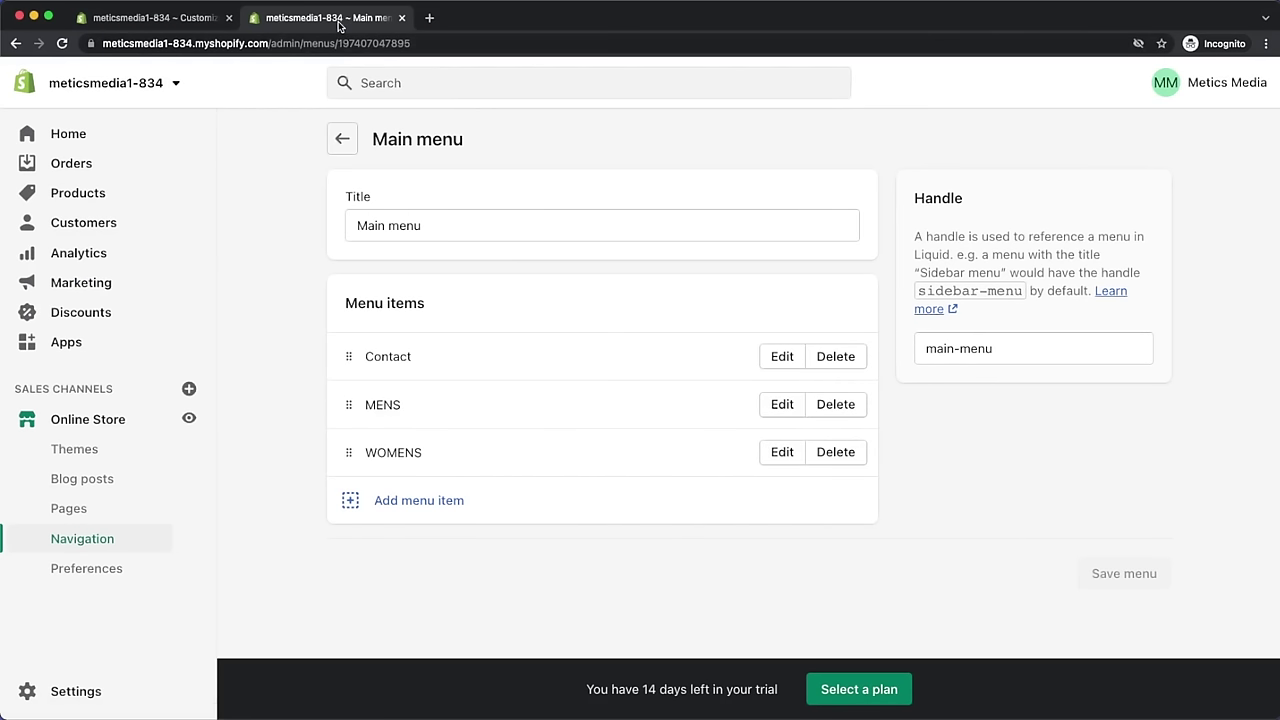
left_click(112, 424)
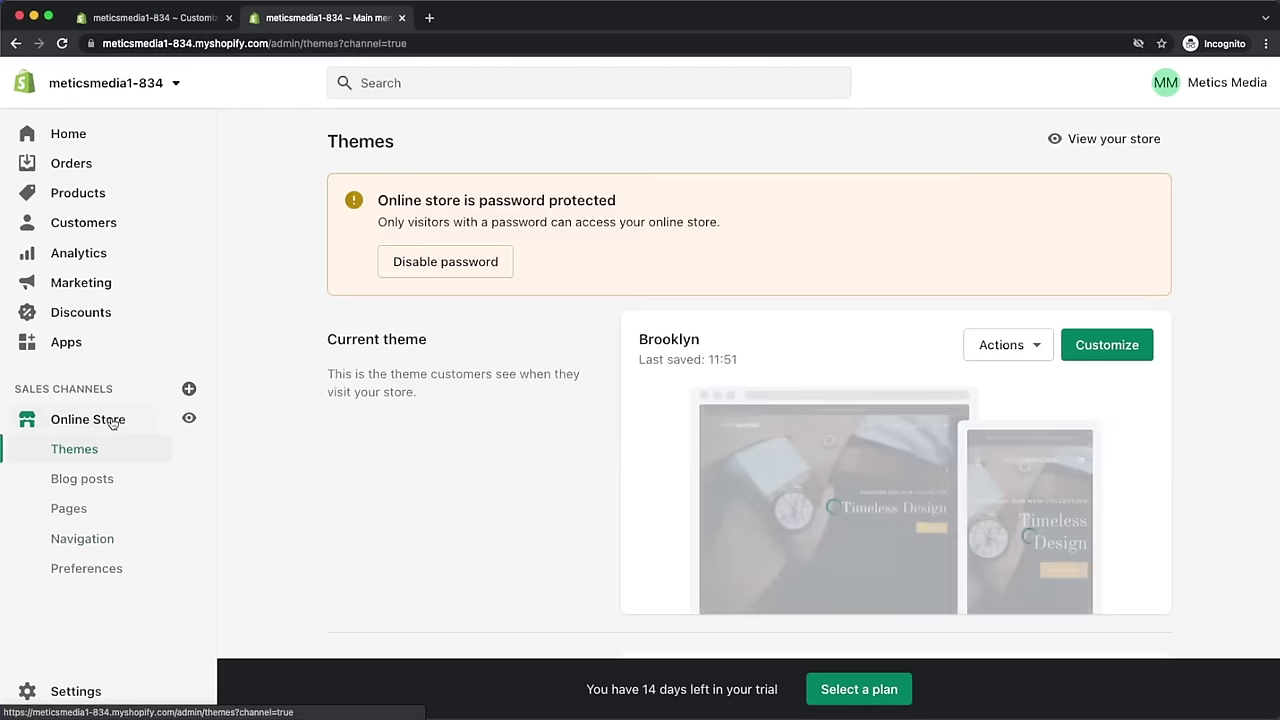
left_click(120, 568)
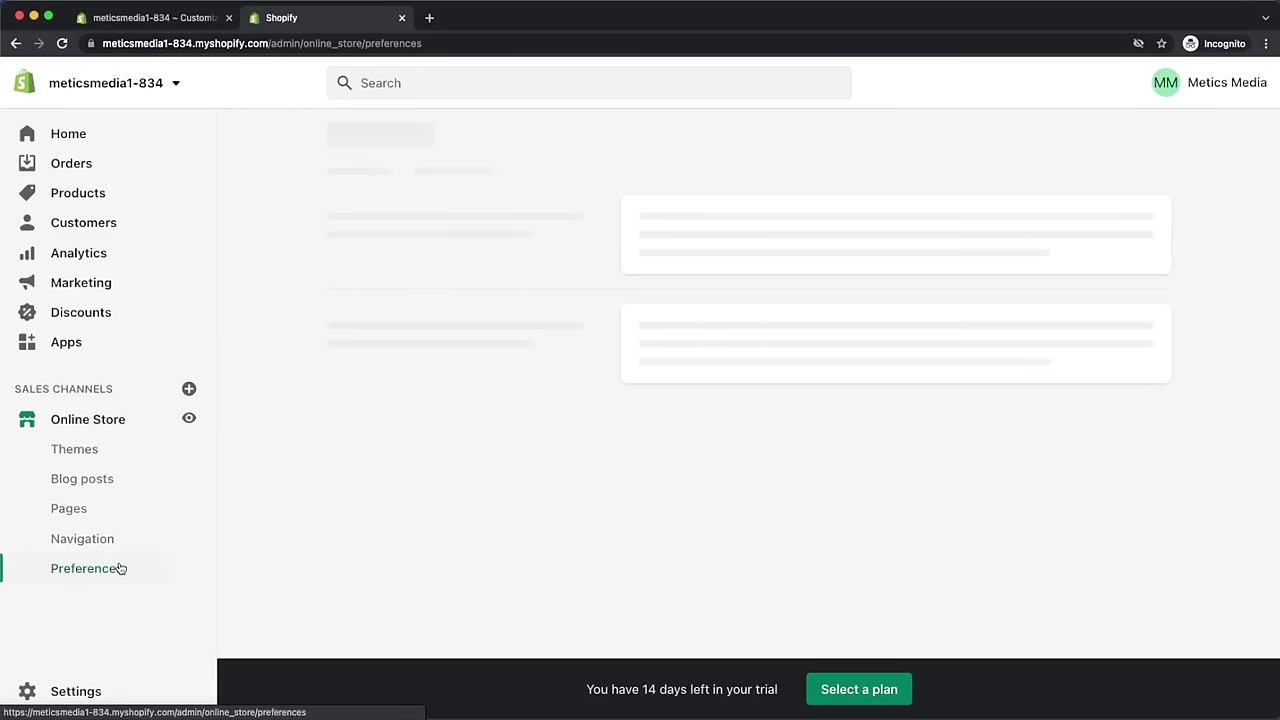
left_click(686, 222)
type("Metics Watches")
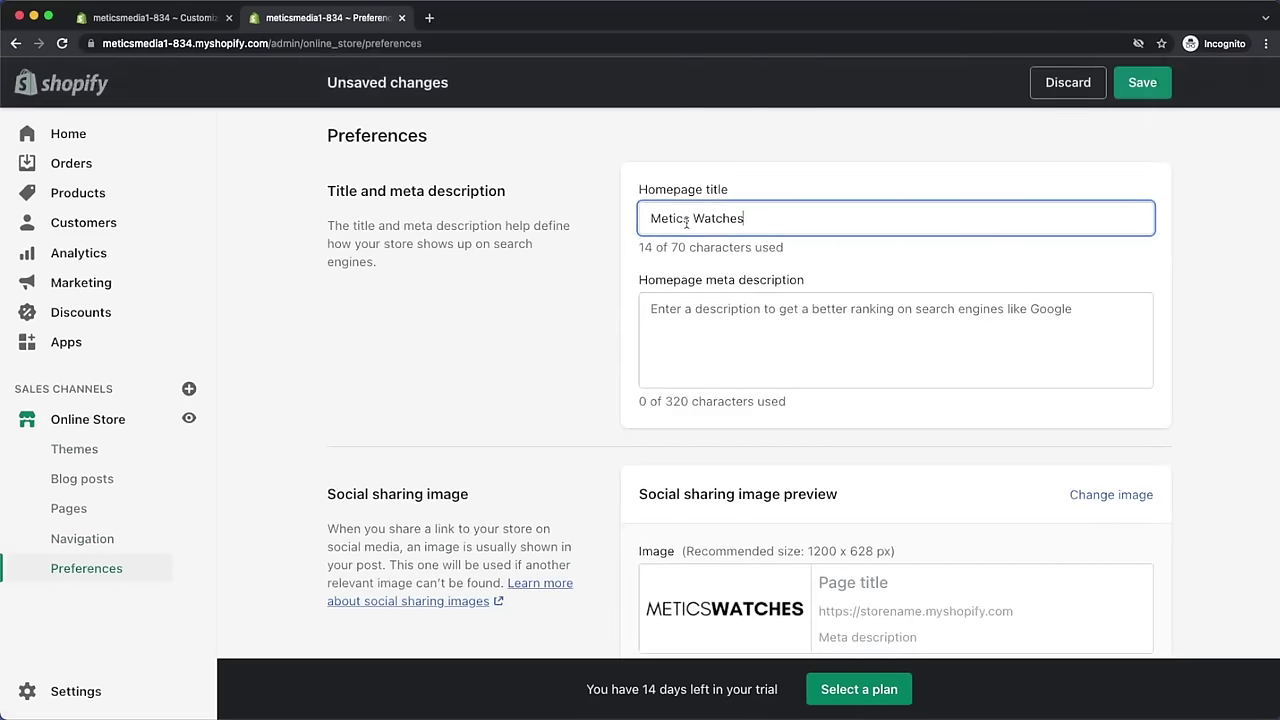
- Paste the homepage meta description, save the preferences, and go to plan selection
left_click(676, 311)
type("We make the best watches in the world!")
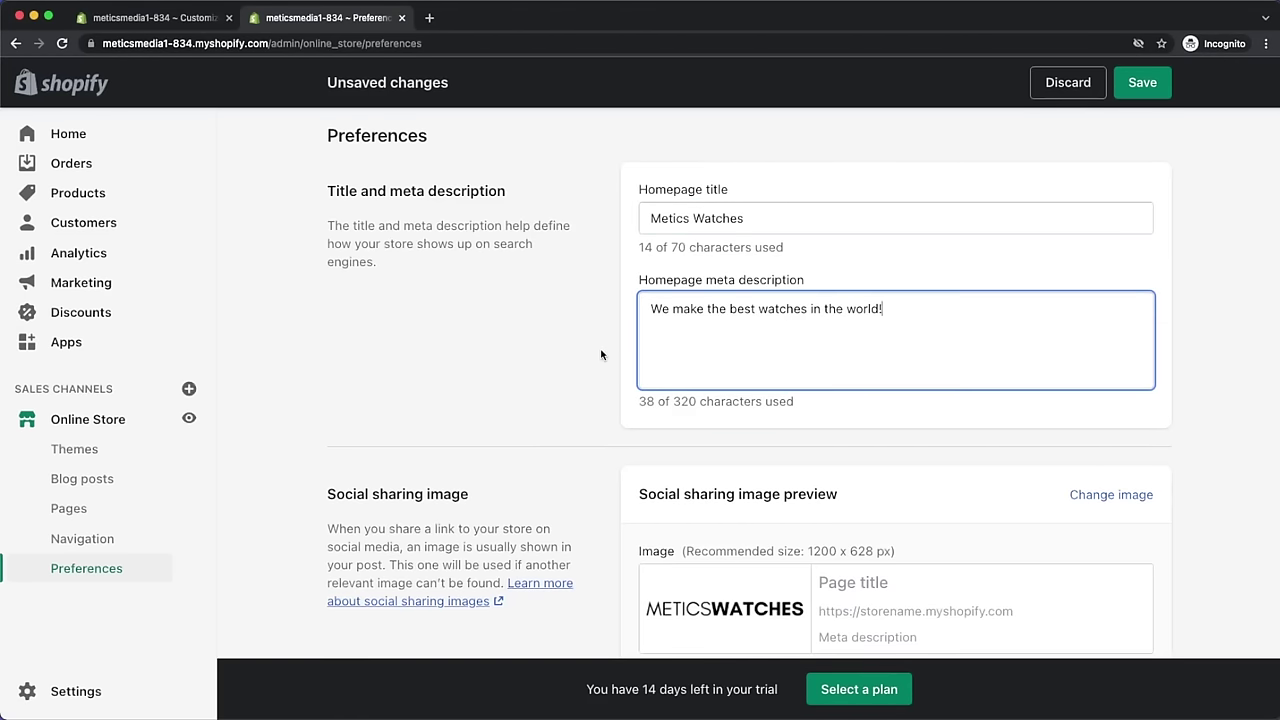
scroll(601, 354, "down", 10)
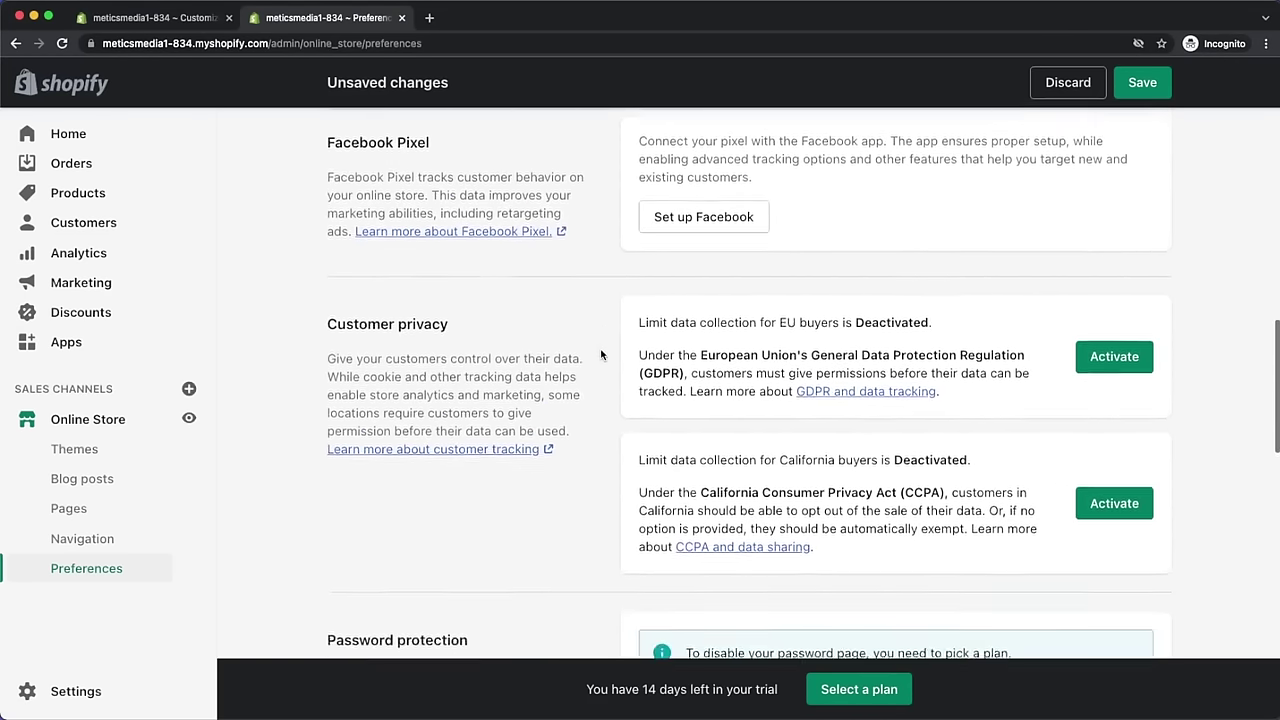
scroll(601, 354, "down", 5)
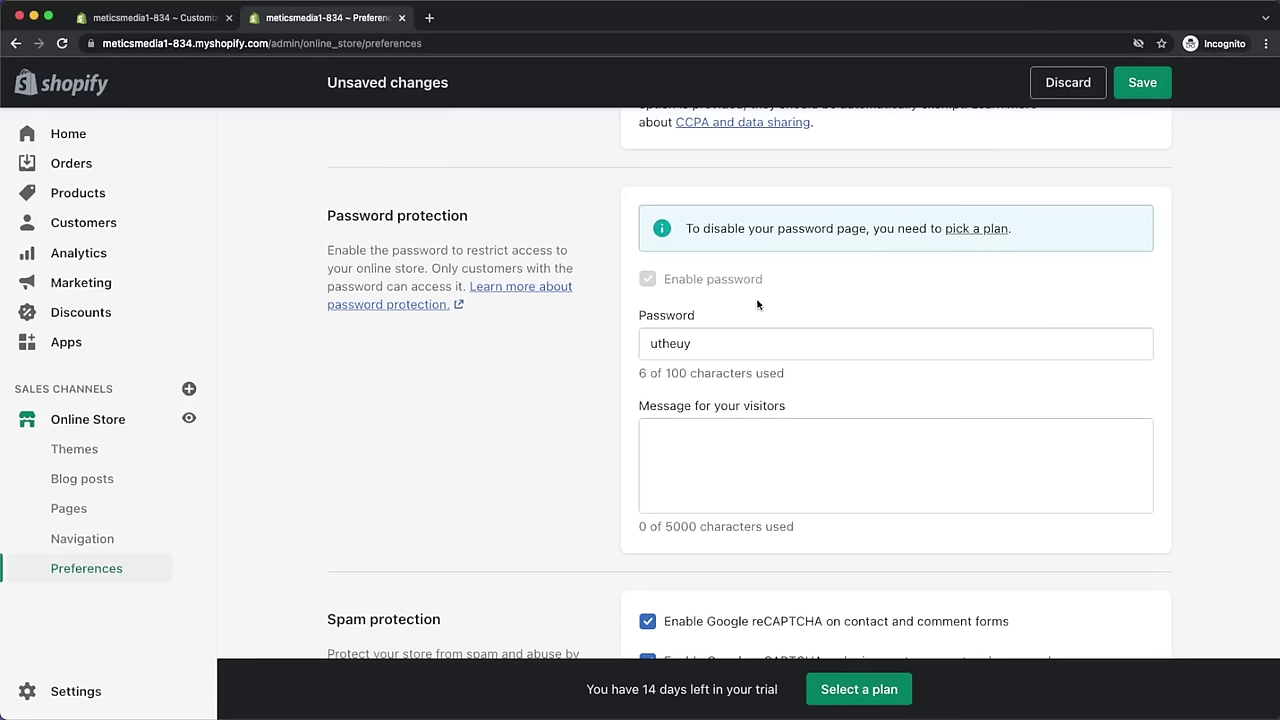
left_click(1142, 83)
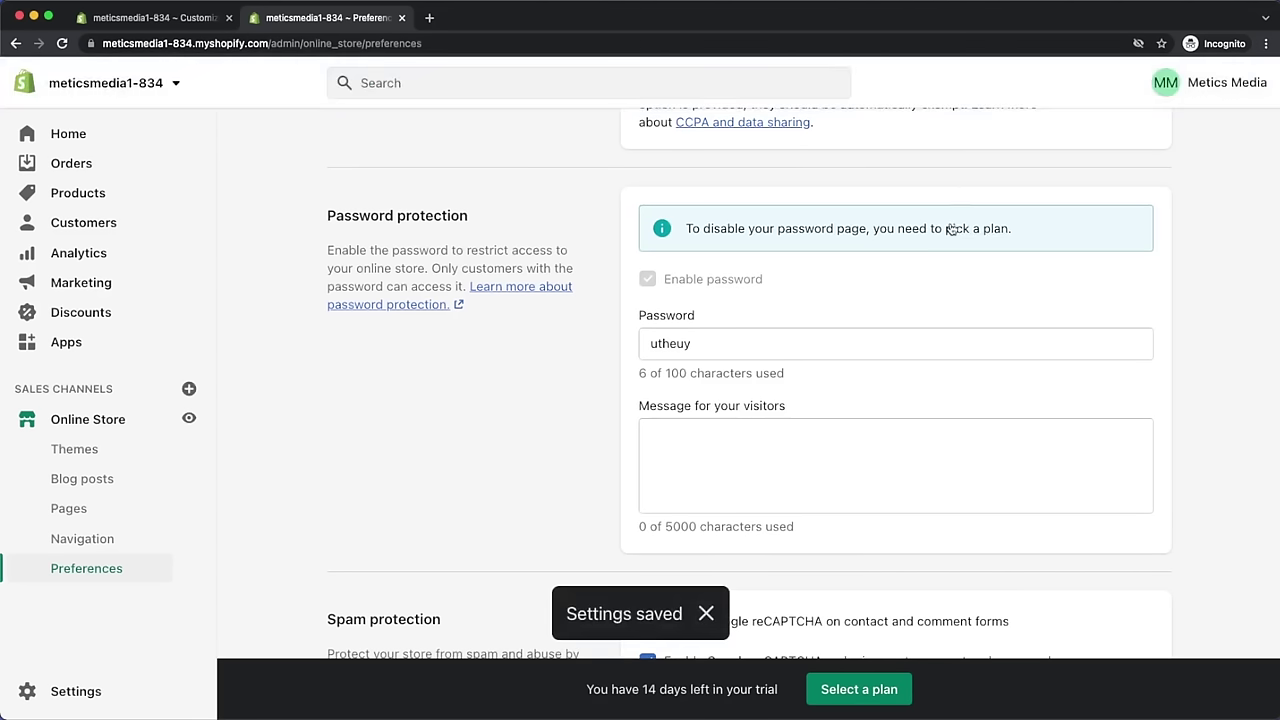
left_click(951, 229)
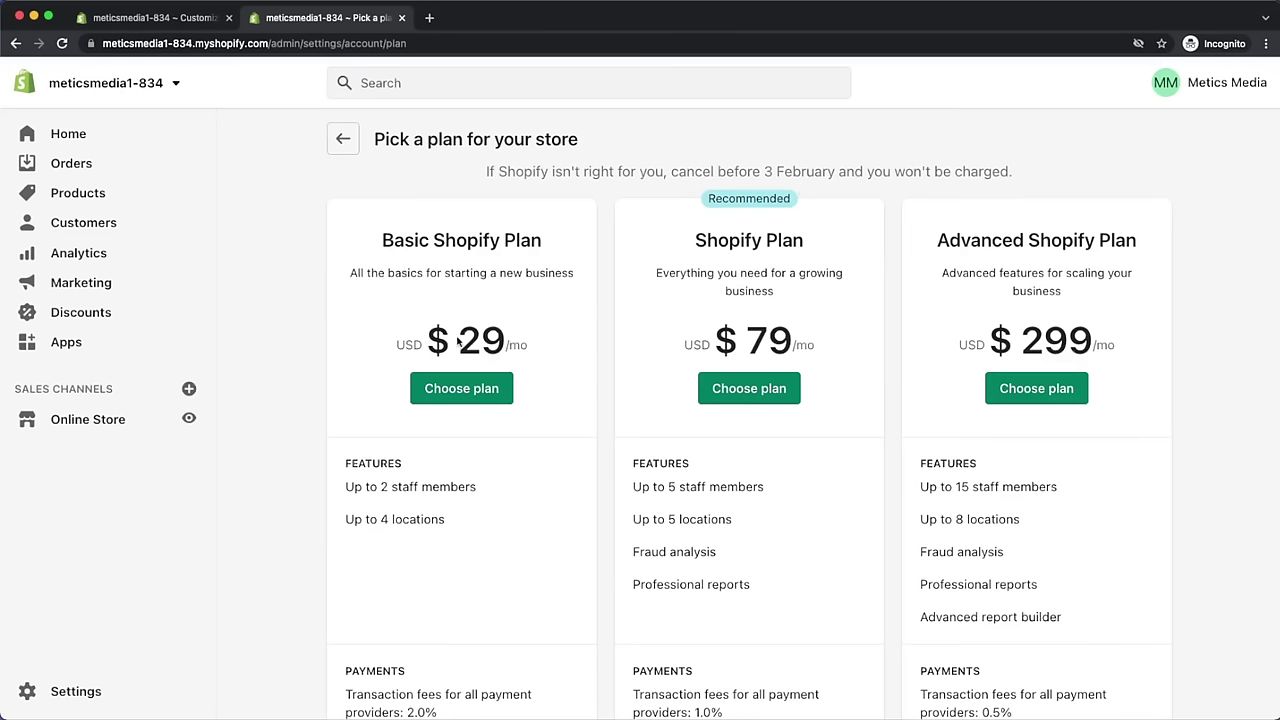
- Choose the $29 Basic Shopify plan billed monthly
left_click(457, 392)
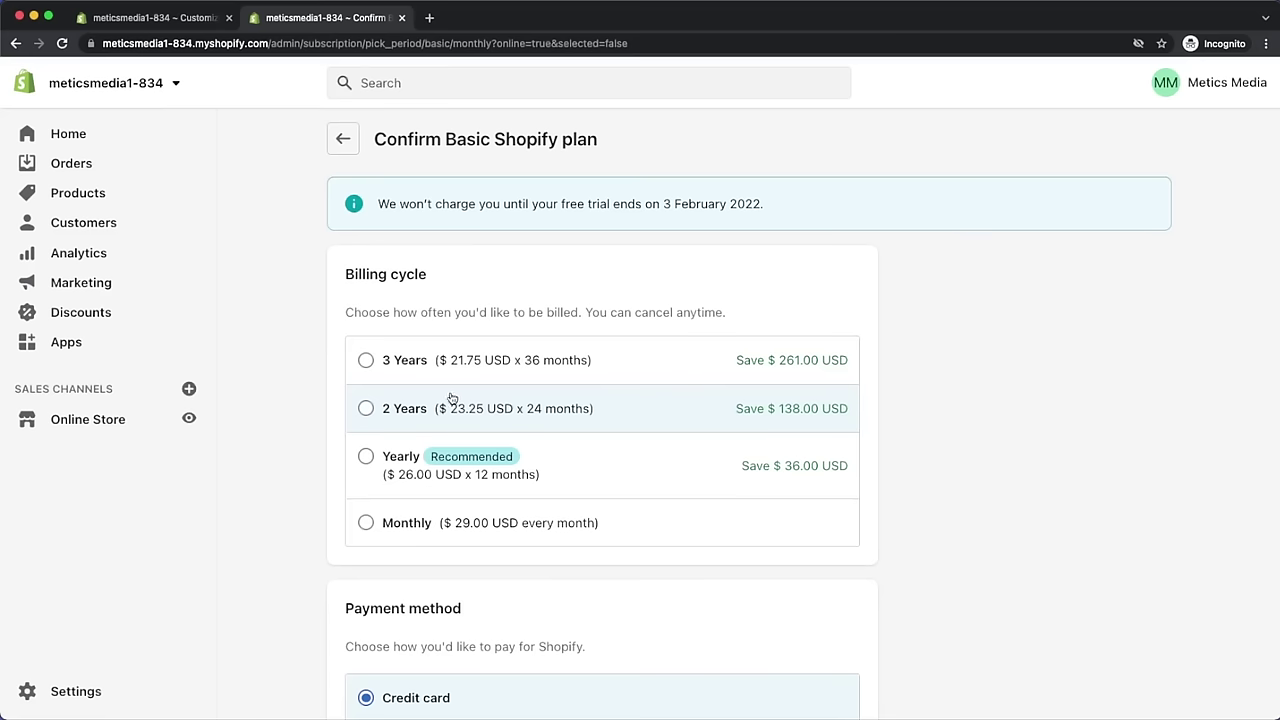
left_click(367, 522)
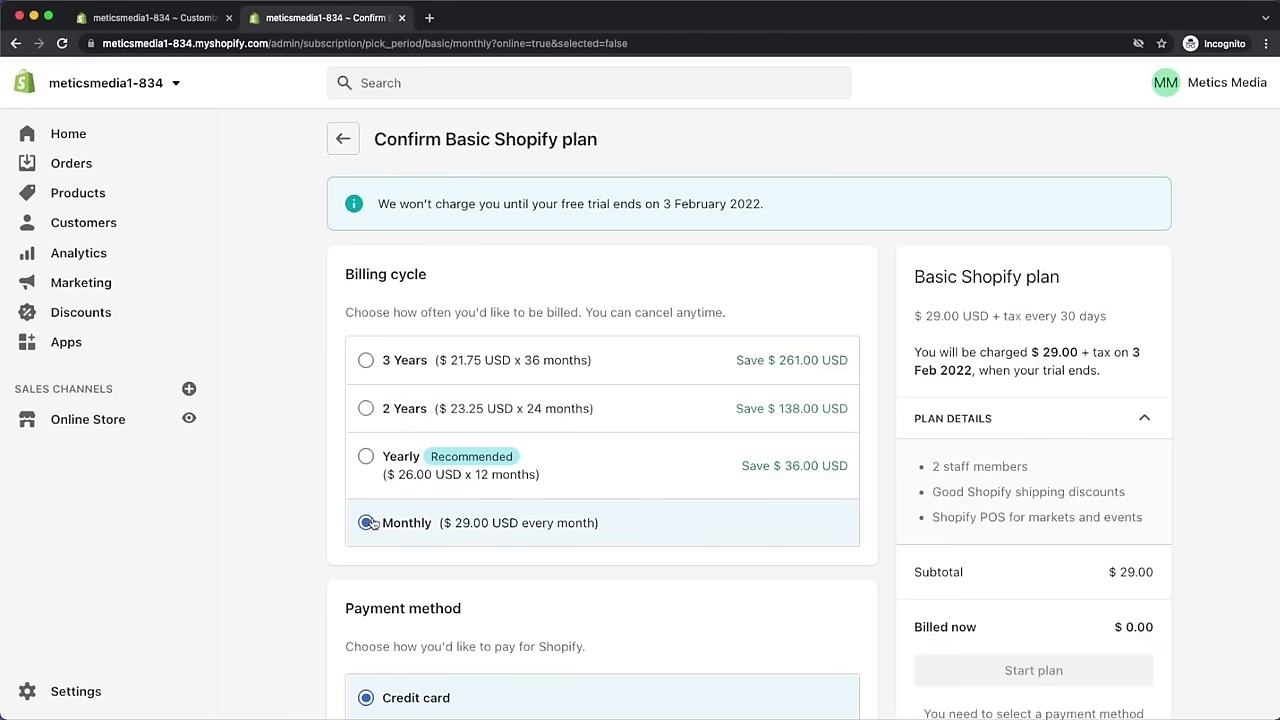
scroll(370, 524, "down", 5)
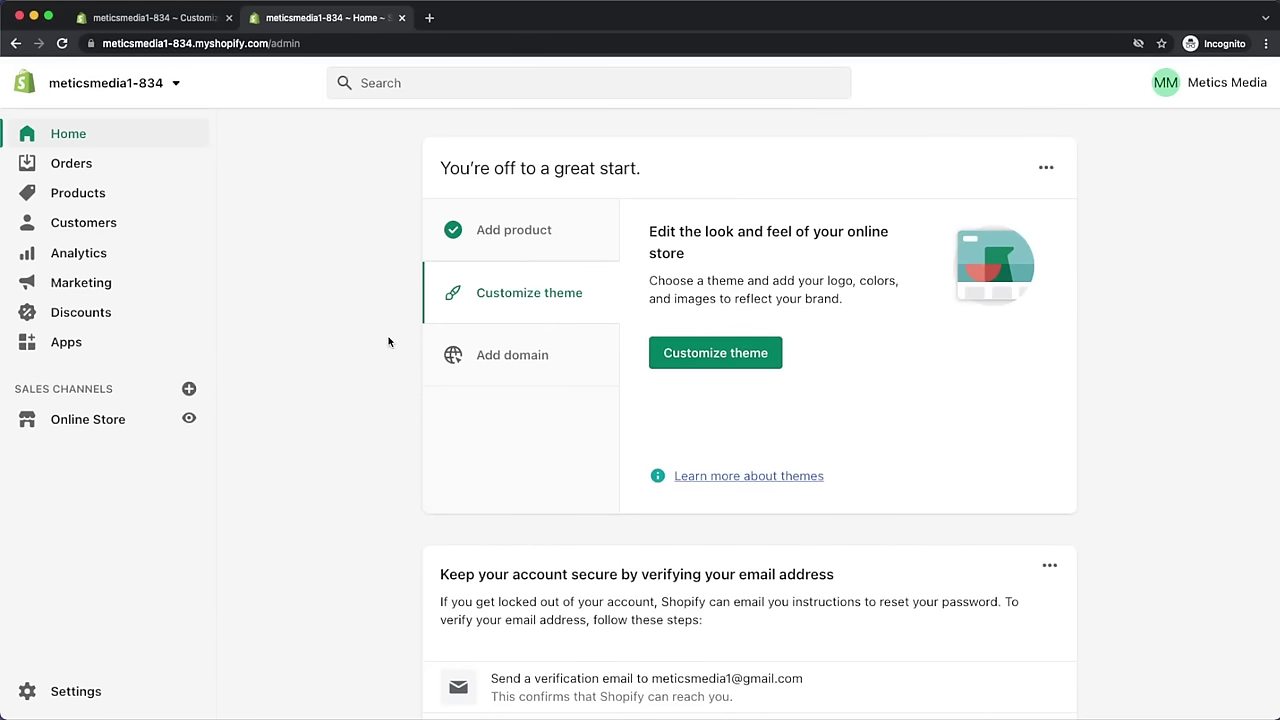
- Untick Enable password in the Online Store preferences
left_click(88, 419)
left_click(92, 567)
scroll(329, 447, "down", 2)
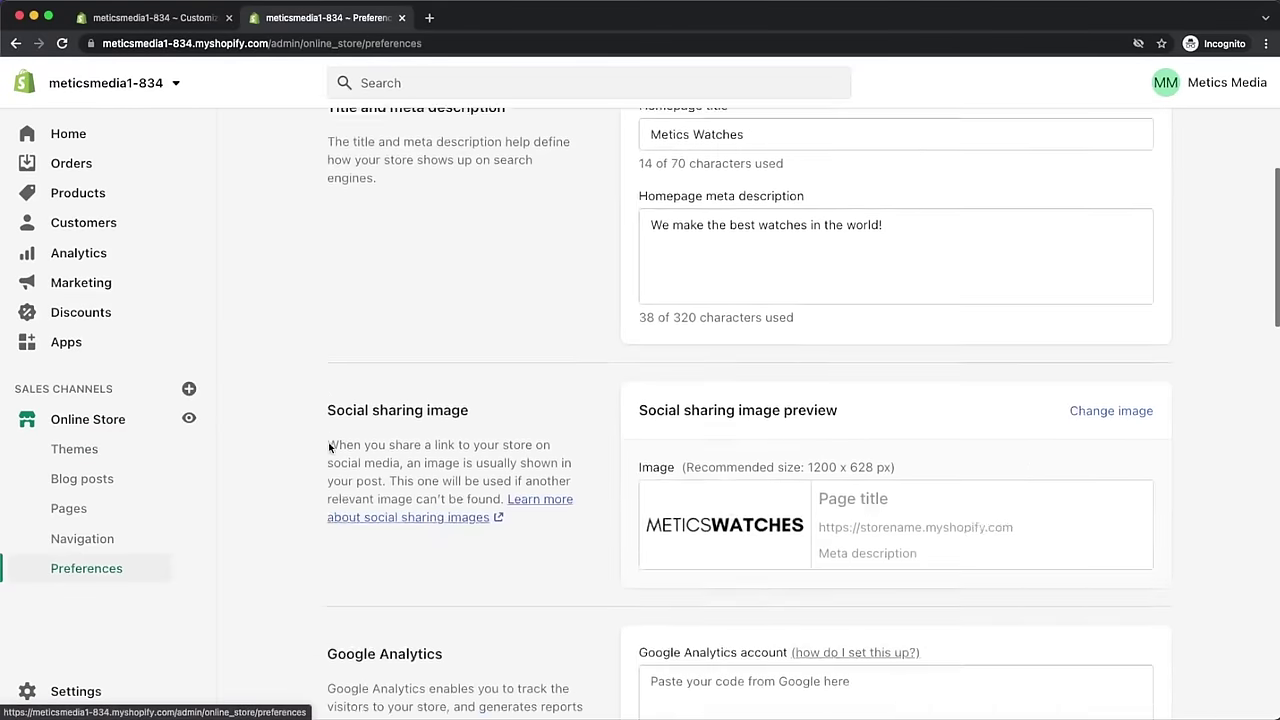
scroll(329, 445, "down", 12)
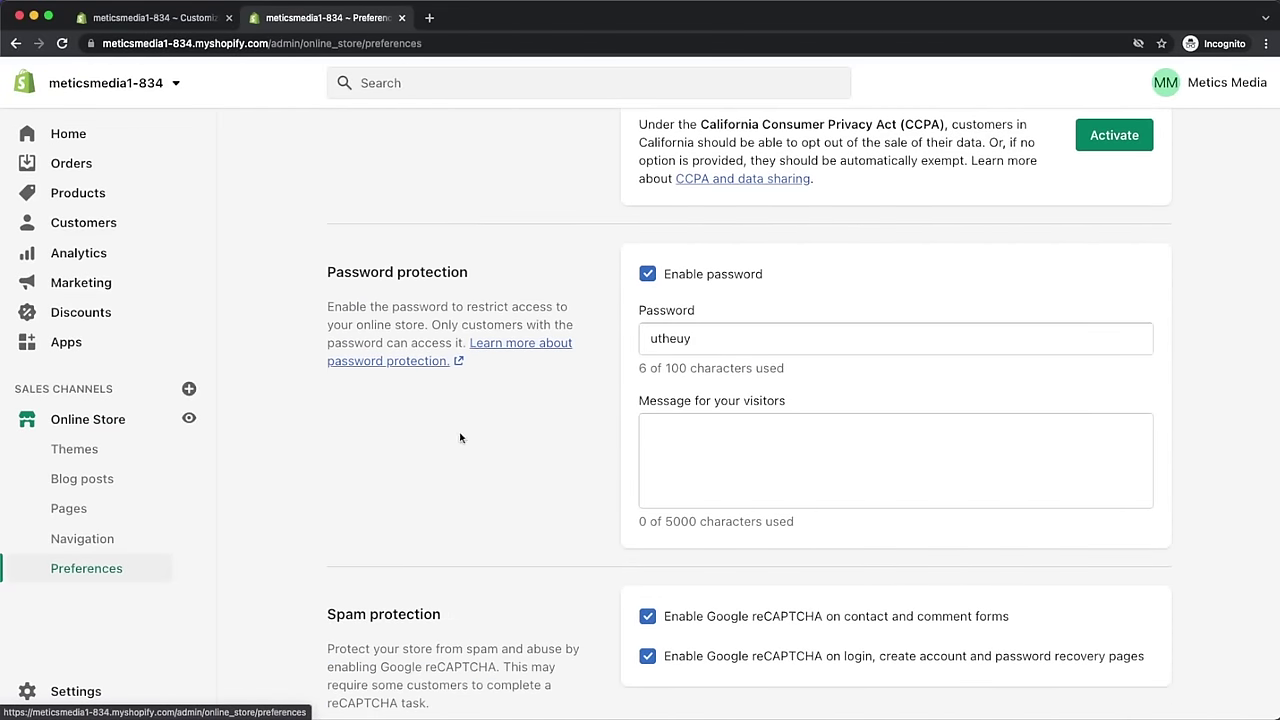
left_click(651, 278)
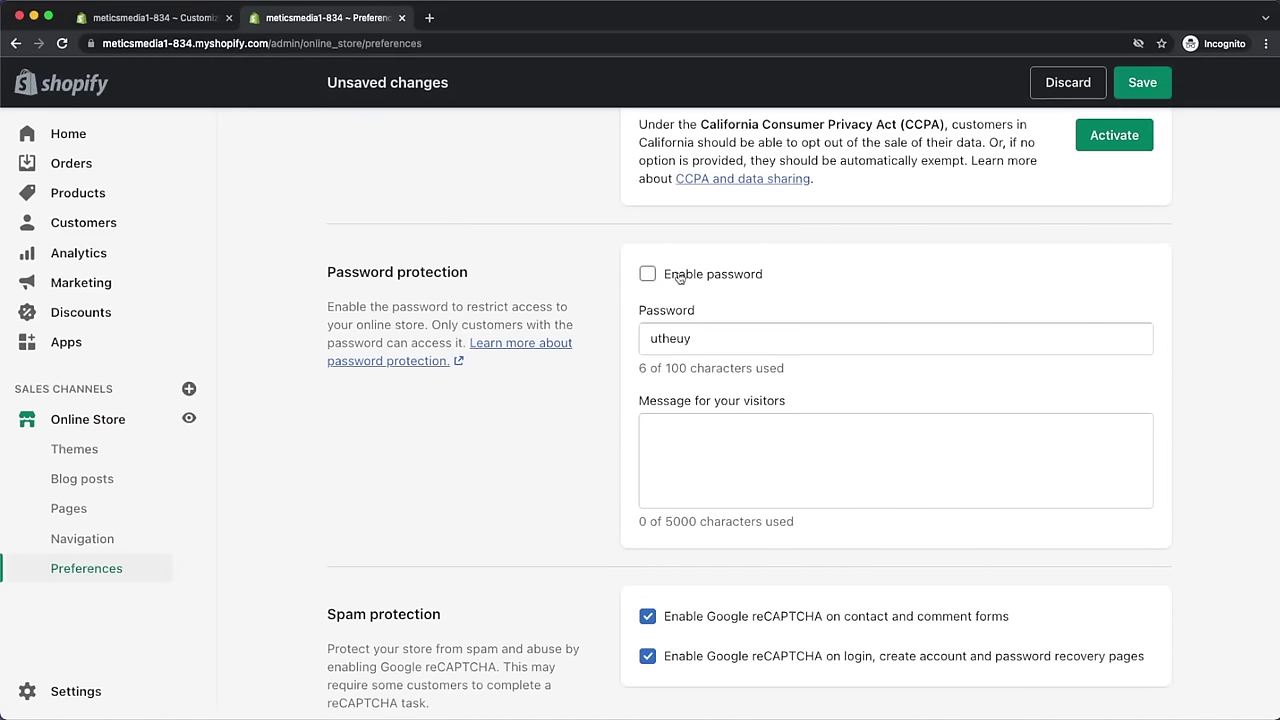
- Save the disabled-password preference and dismiss the launch Congratulations message
left_click(1121, 81)
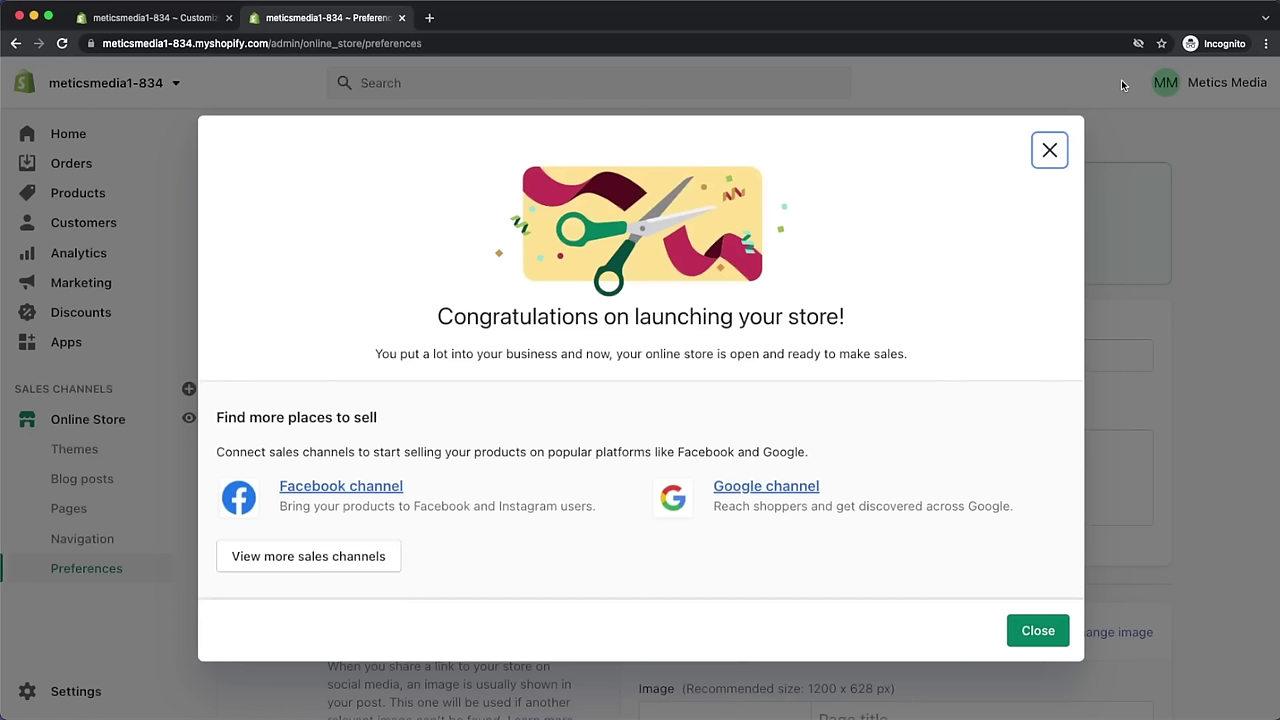
left_click(1049, 150)
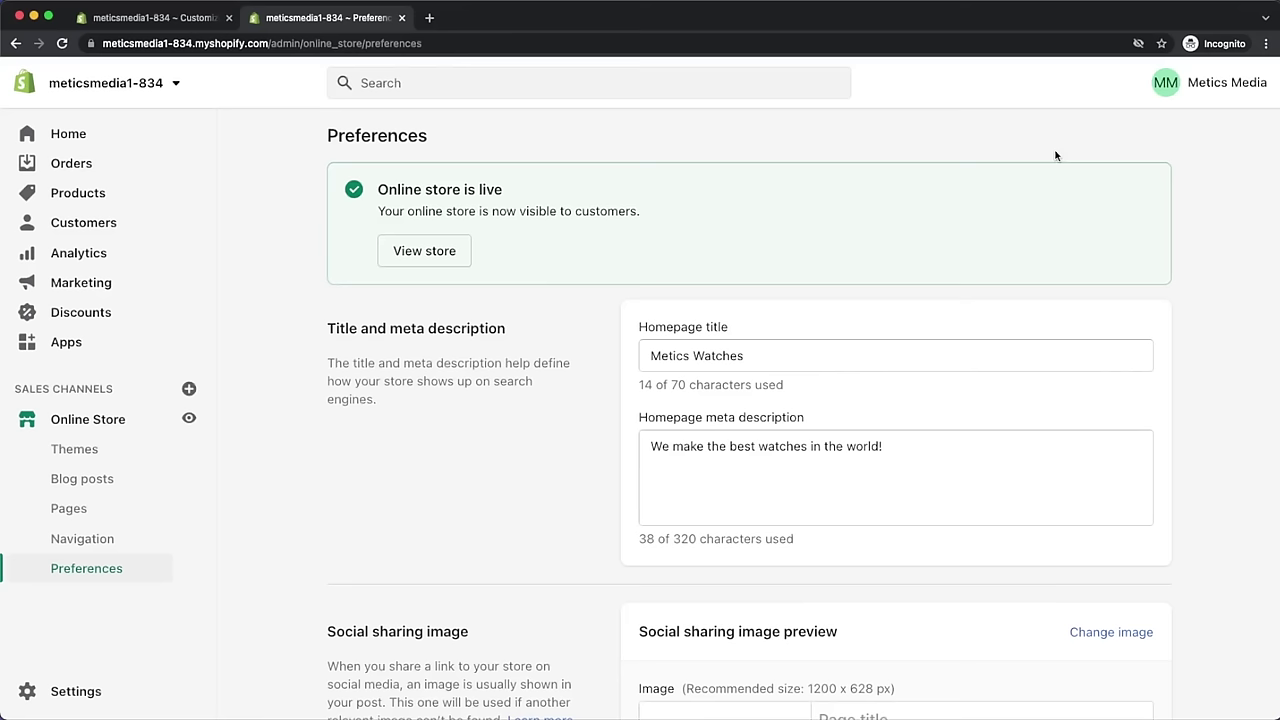
- Change the store name to 'Metics Watches' and legal name to 'Metics Watches LLC'
left_click(82, 691)
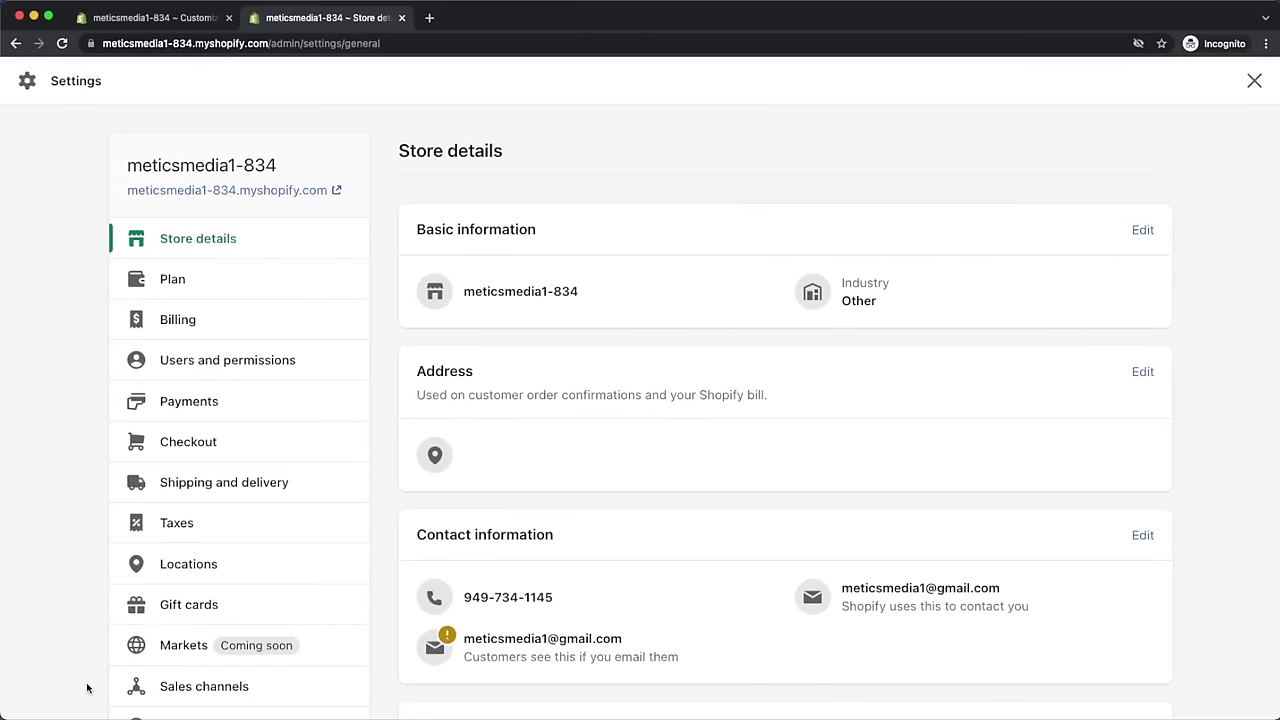
left_click(1142, 230)
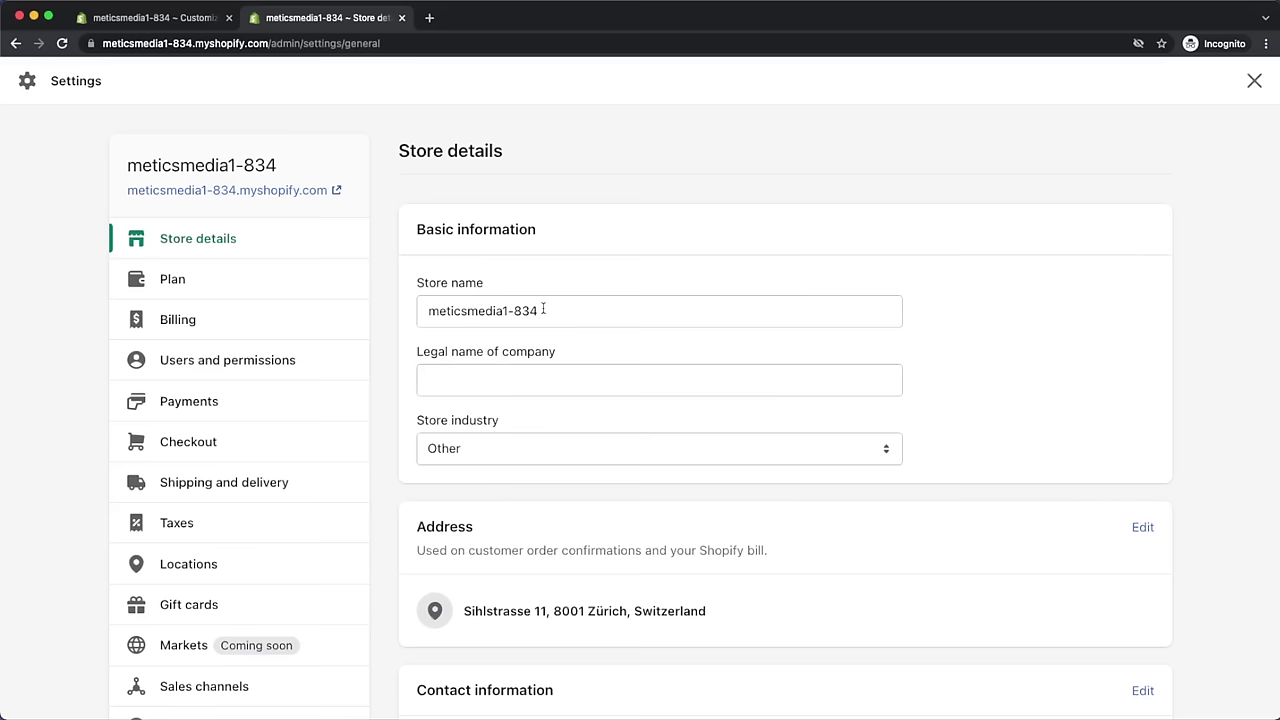
left_click_drag(543, 311, 416, 311)
type("Metics Watches")
left_click(522, 381)
type("Metics Watches LLC")
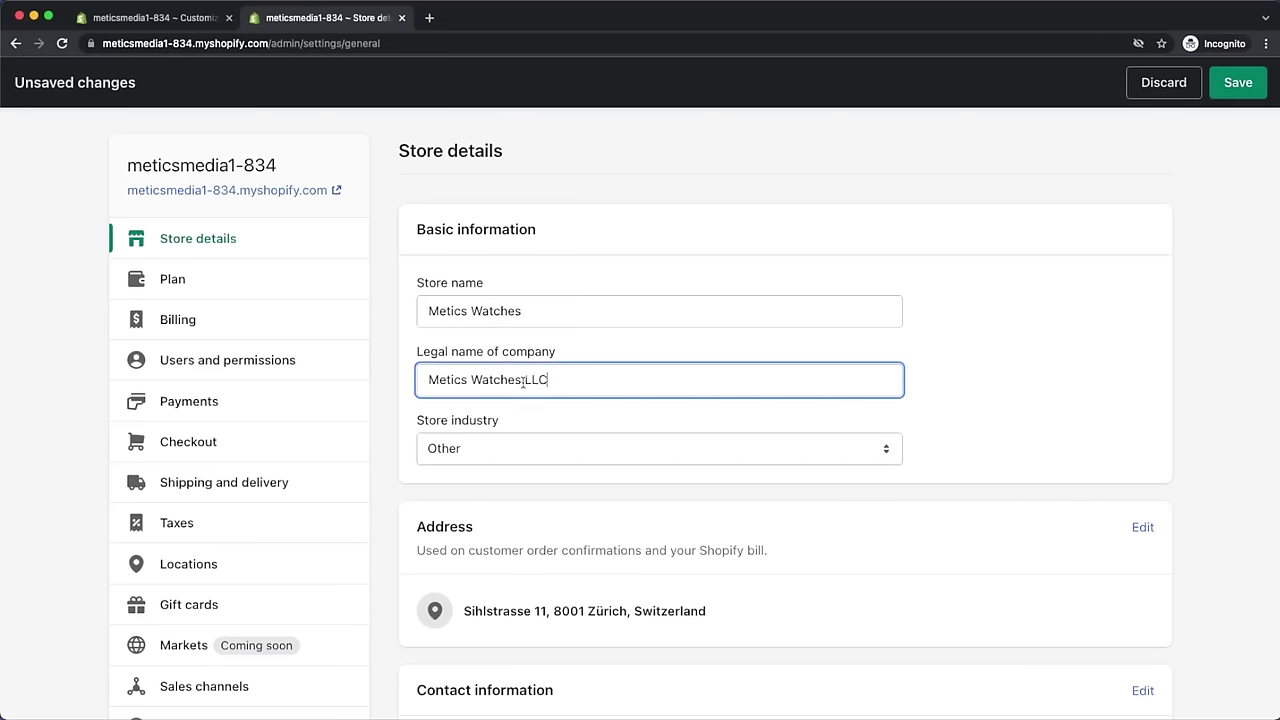
scroll(528, 386, "down", 8)
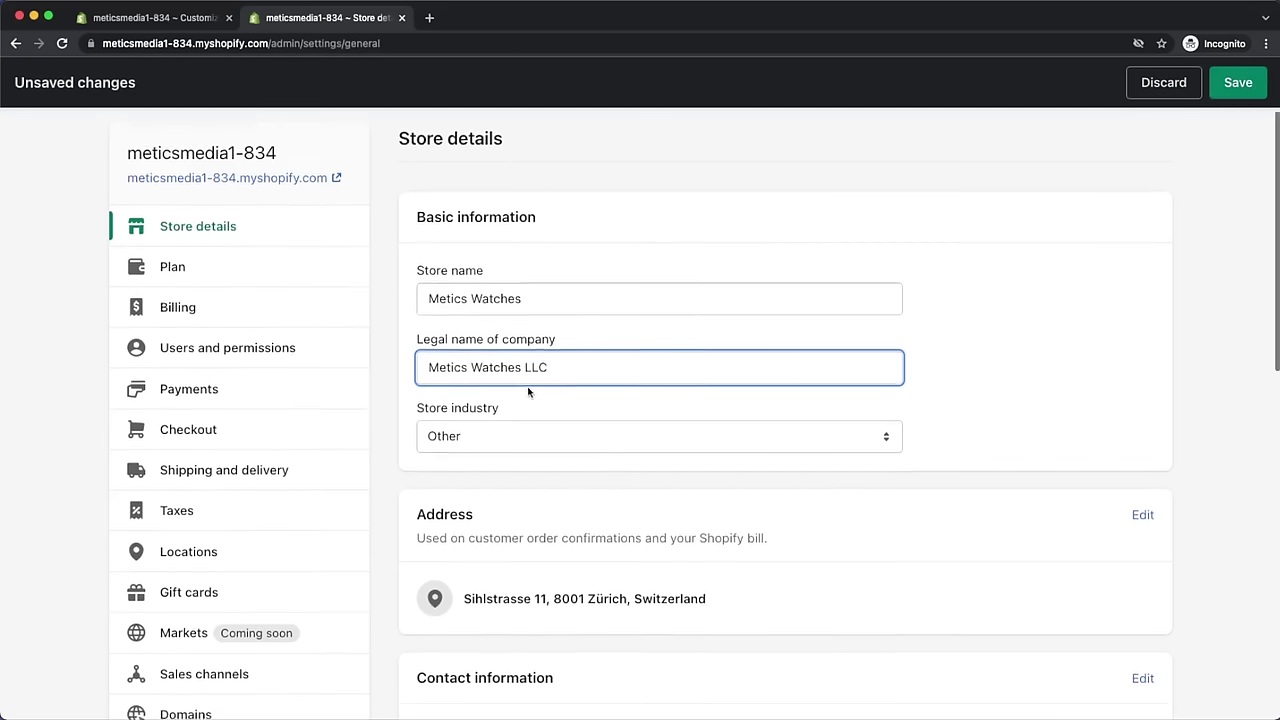
scroll(528, 392, "down", 7)
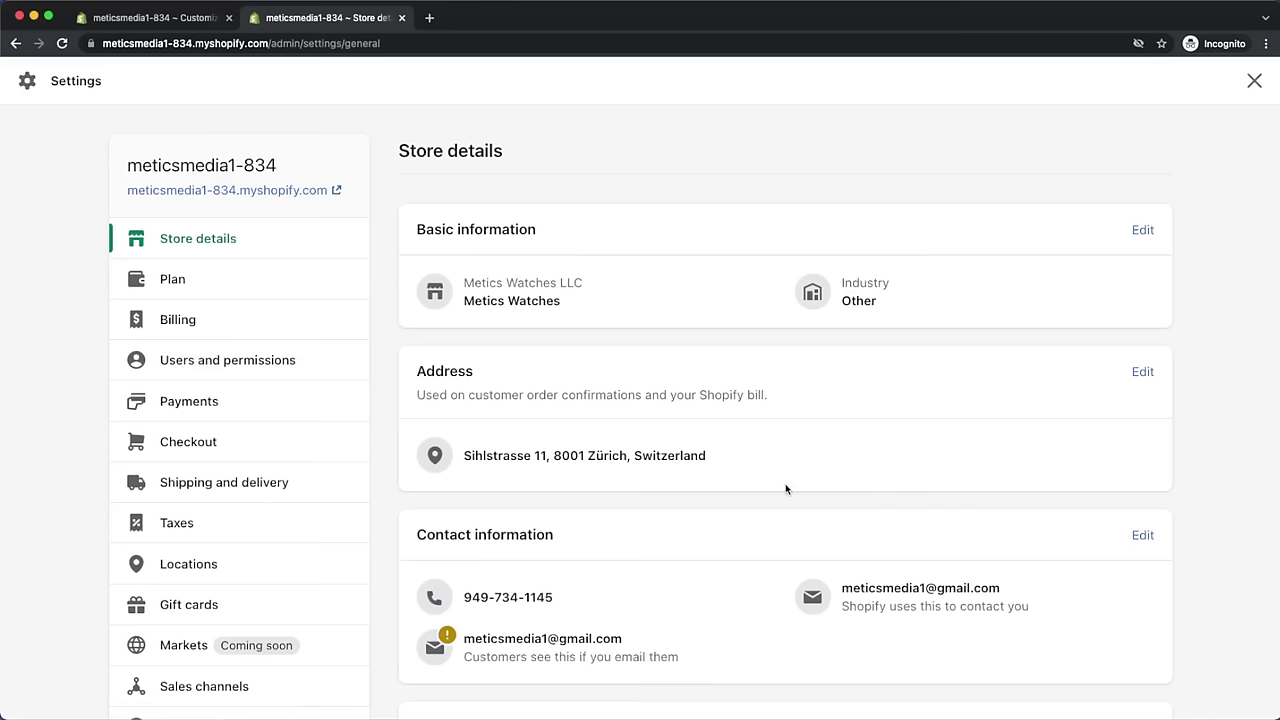
left_click(287, 413)
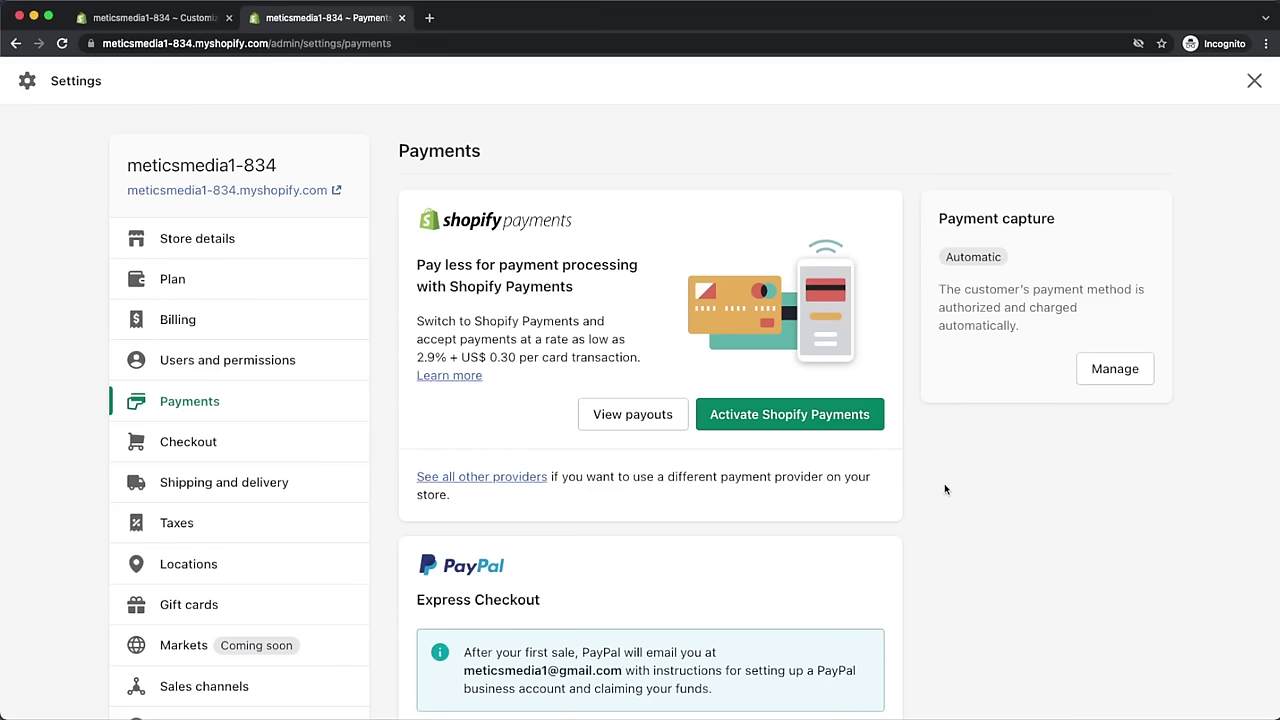
- Look over Shopify Payments activation and the alternative payment providers
left_click(859, 418)
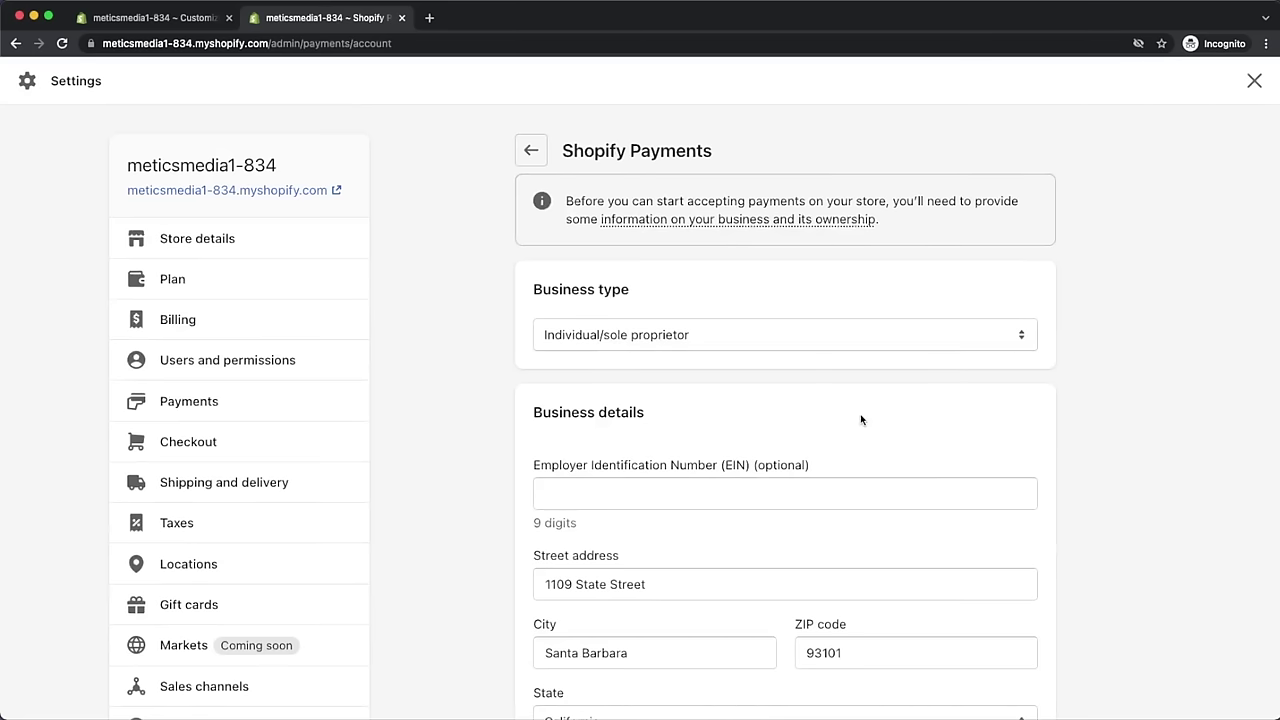
scroll(860, 420, "down", 4)
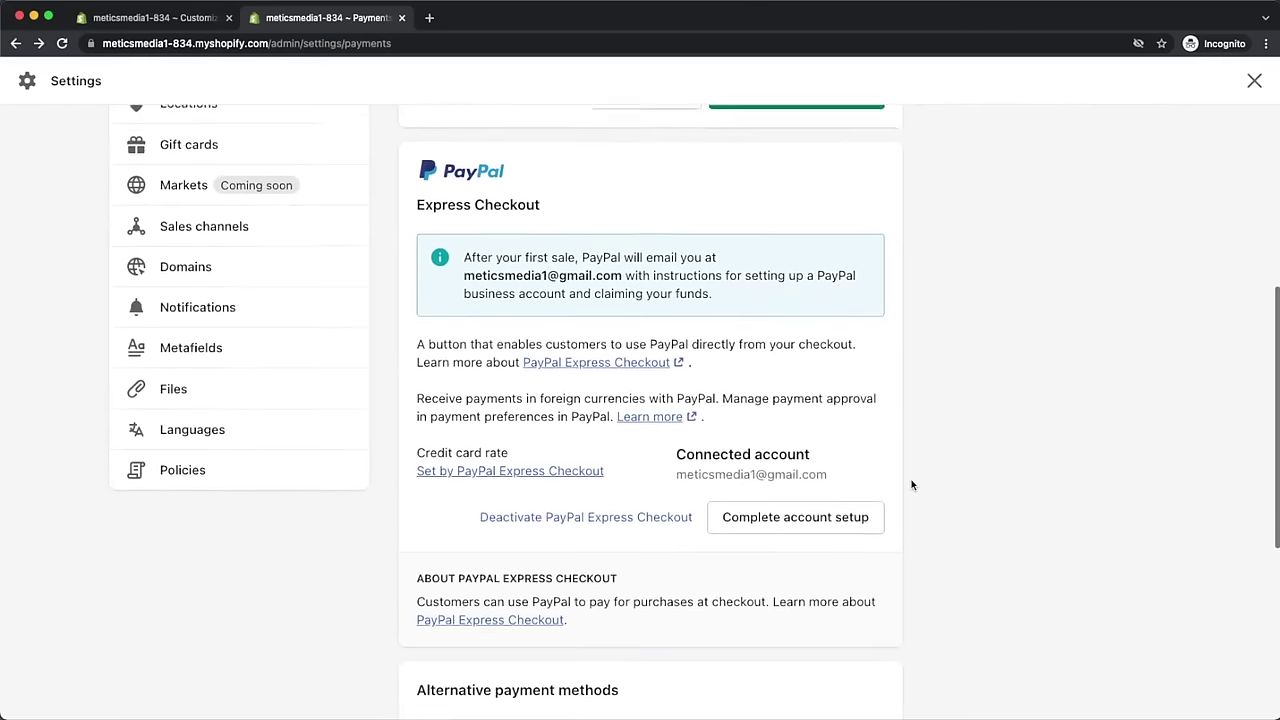
scroll(911, 485, "down", 6)
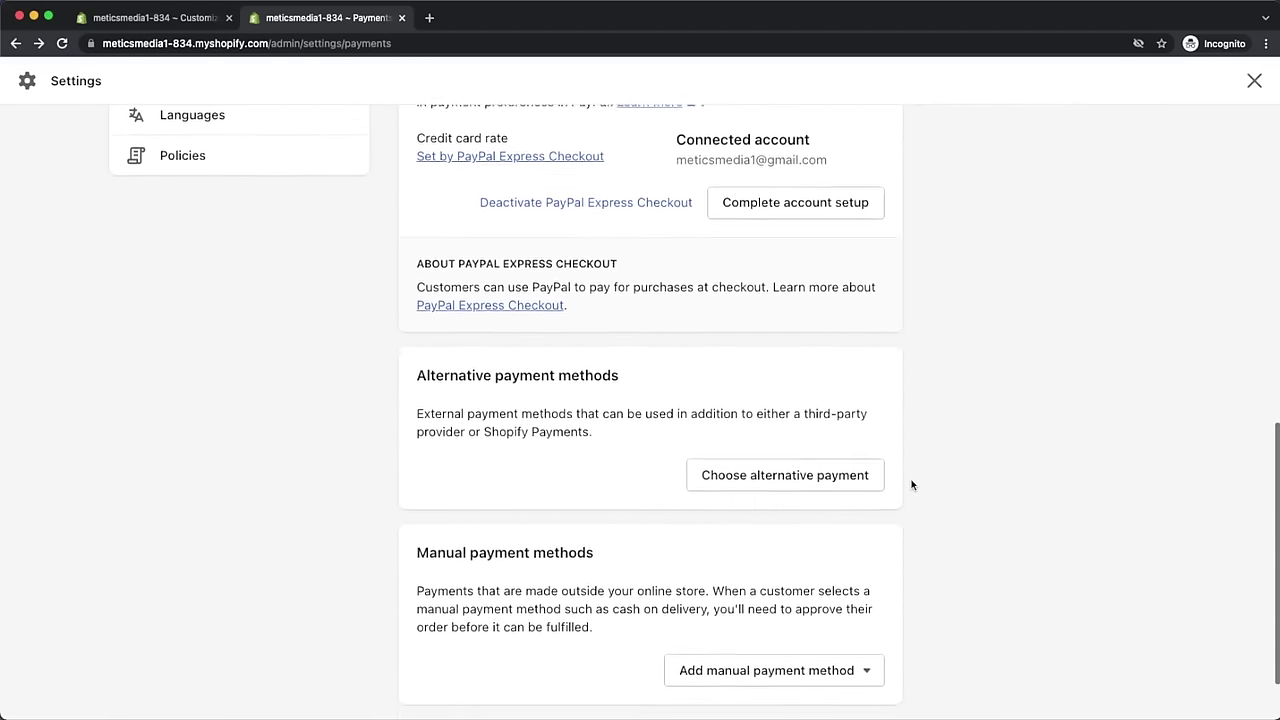
left_click(788, 471)
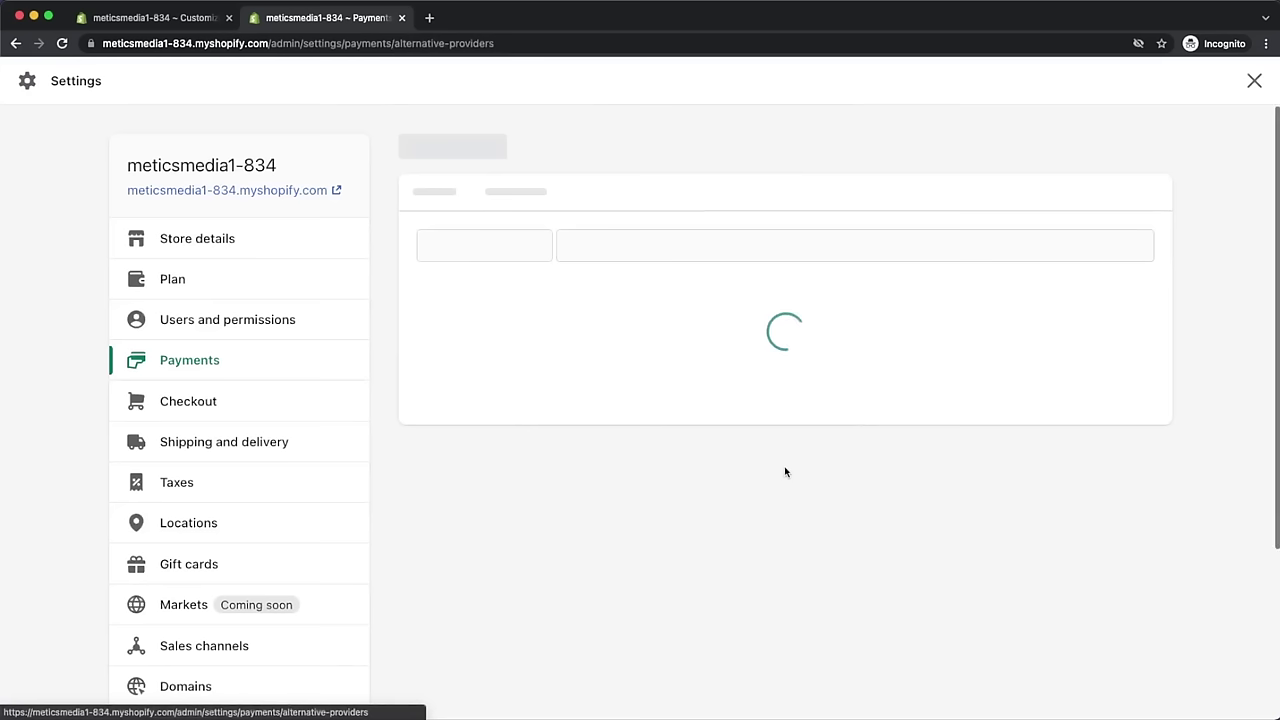
scroll(786, 472, "down", 3)
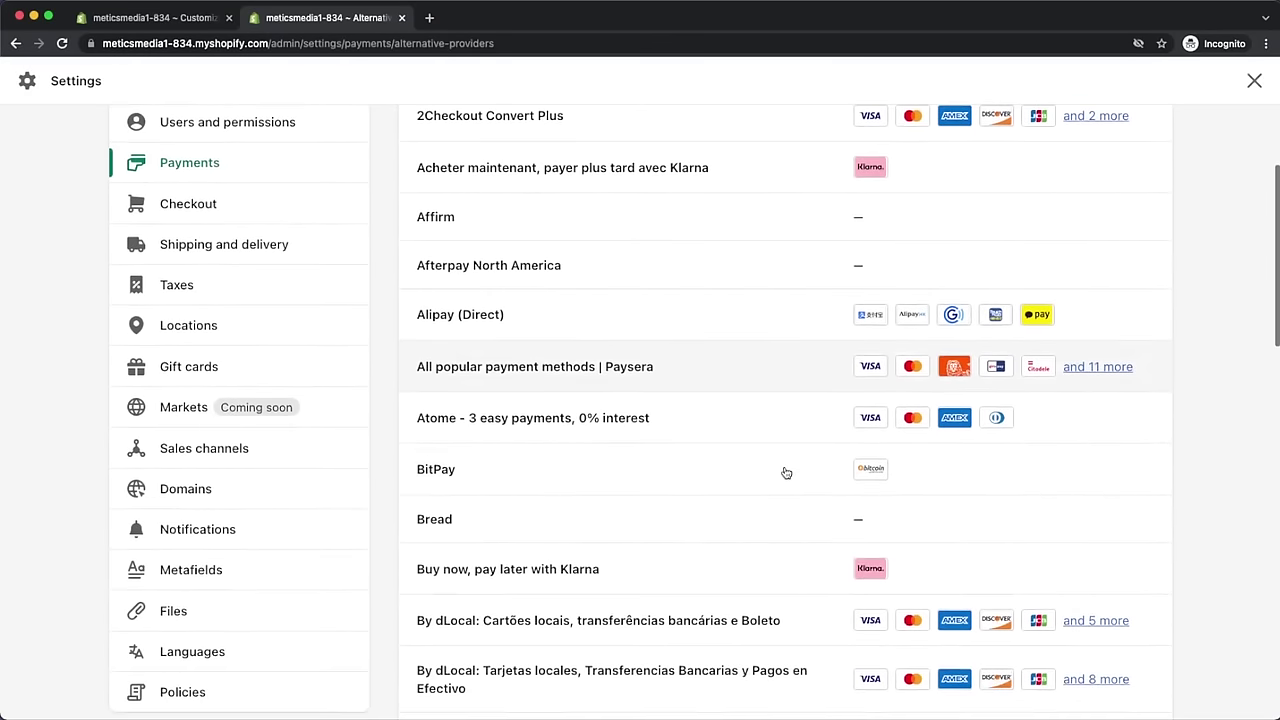
scroll(786, 472, "down", 3)
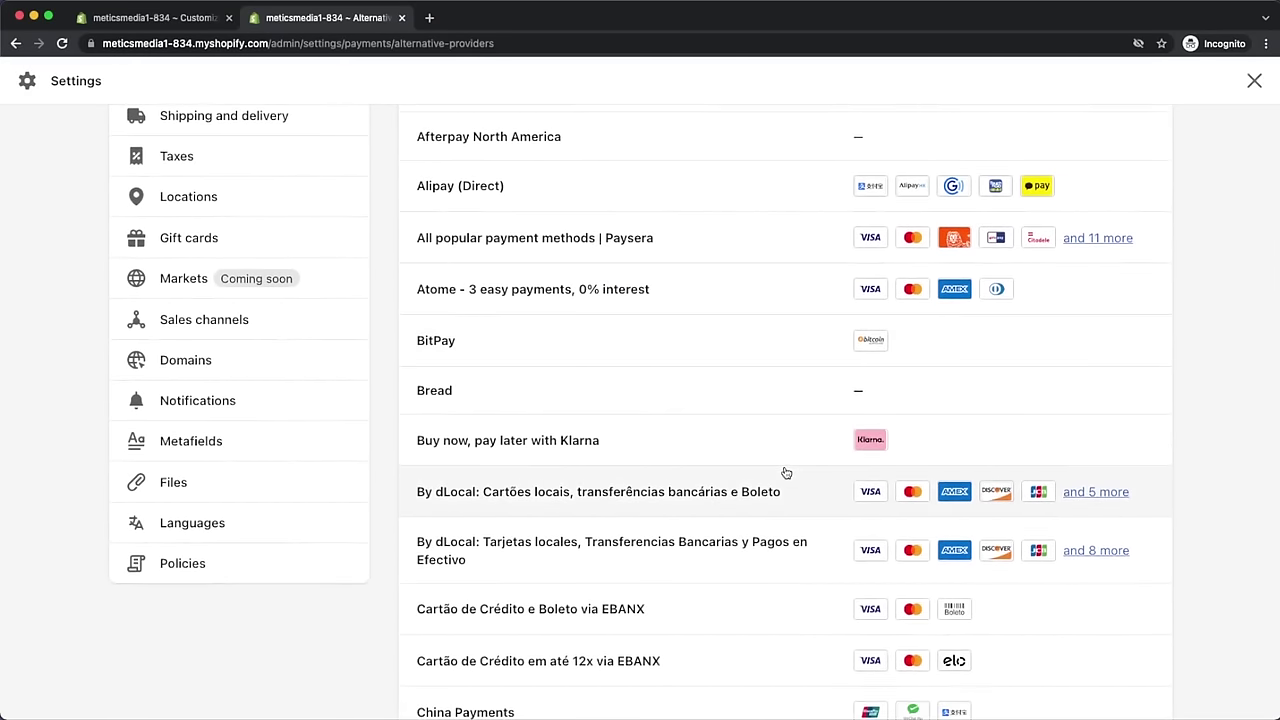
- Deactivate PayPal Express Checkout on the Payments settings page
key("super+bracketleft")
scroll(914, 337, "down", 3)
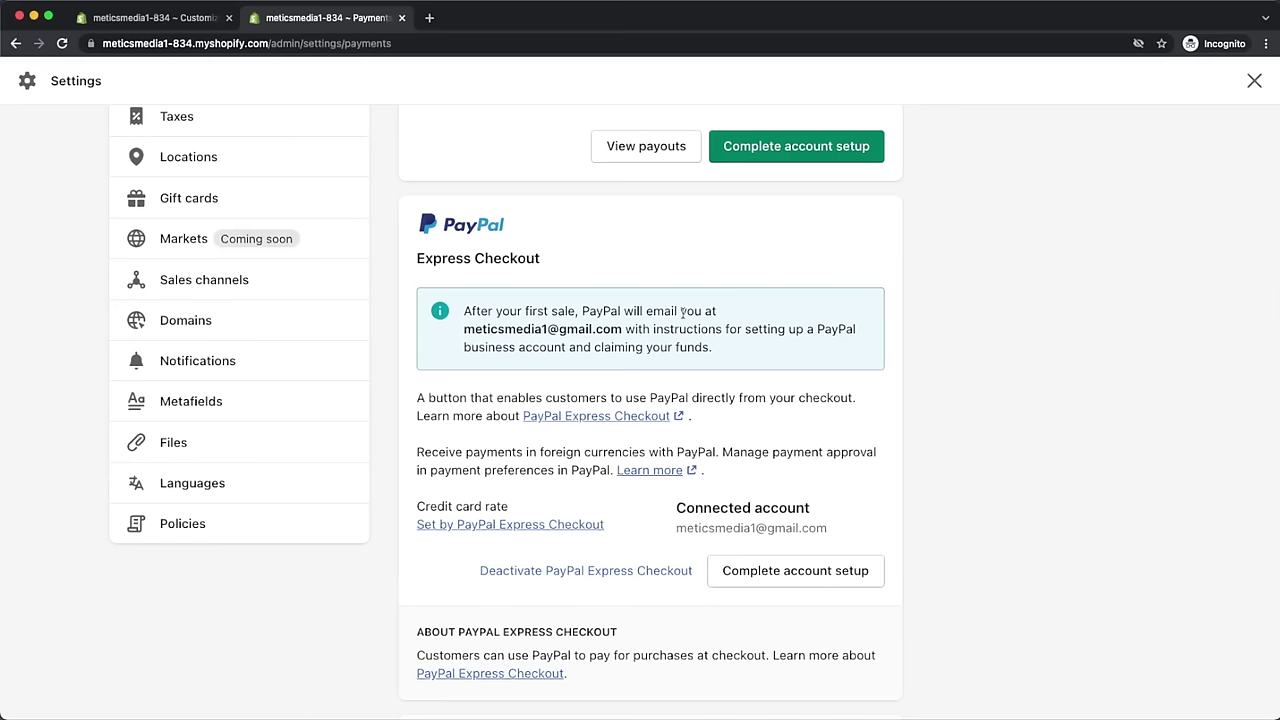
left_click(621, 574)
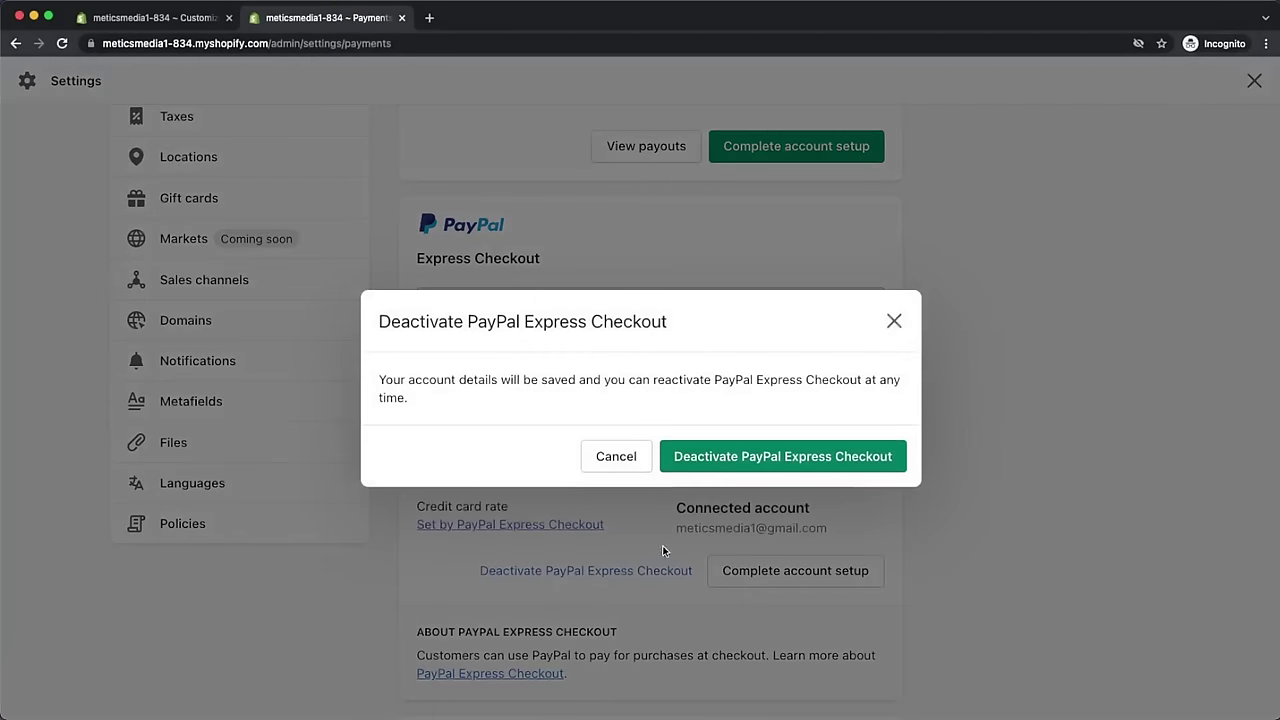
left_click(728, 458)
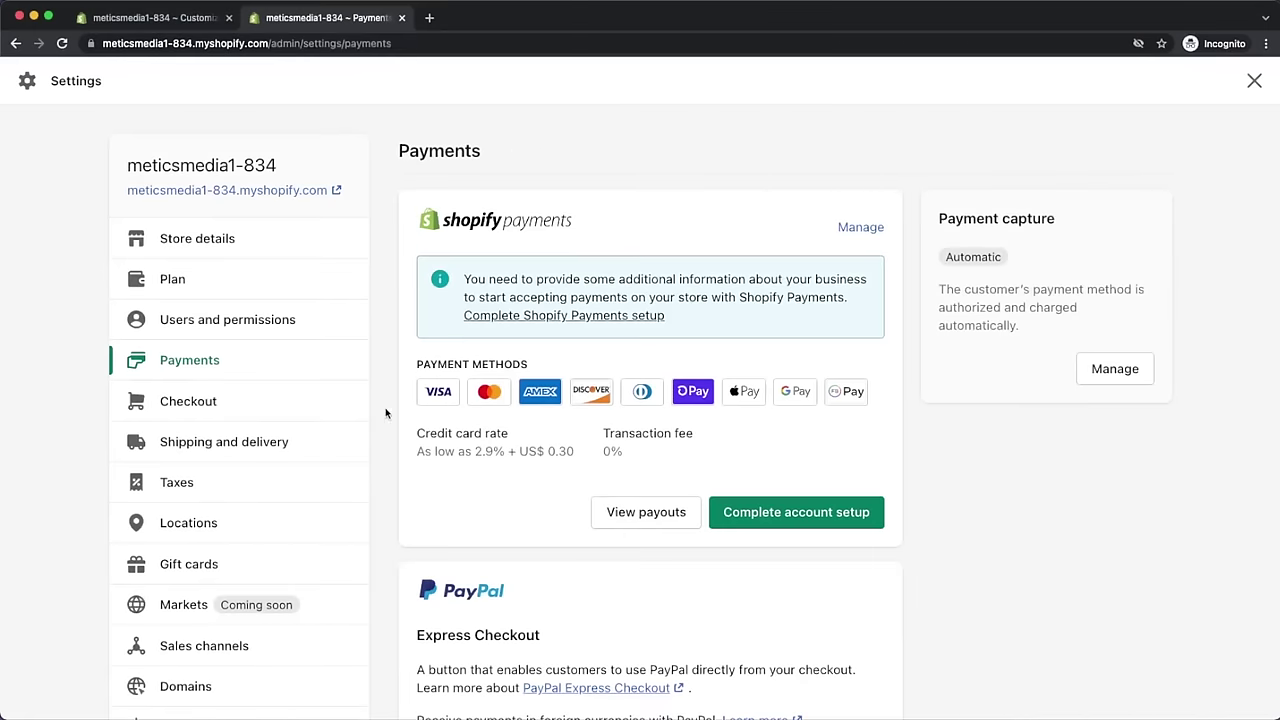
- Delete the Domestic and Rest of World shipping zones from the general rates
left_click(236, 442)
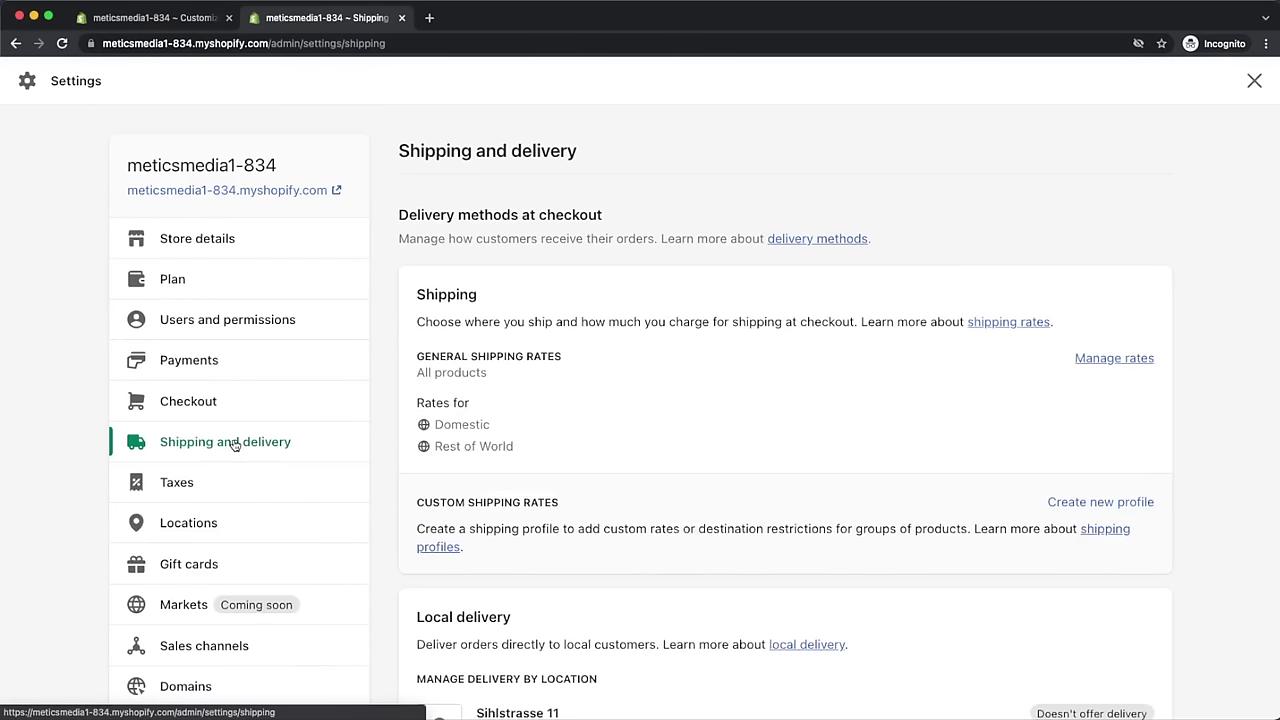
left_click(1110, 358)
scroll(1192, 312, "down", 10)
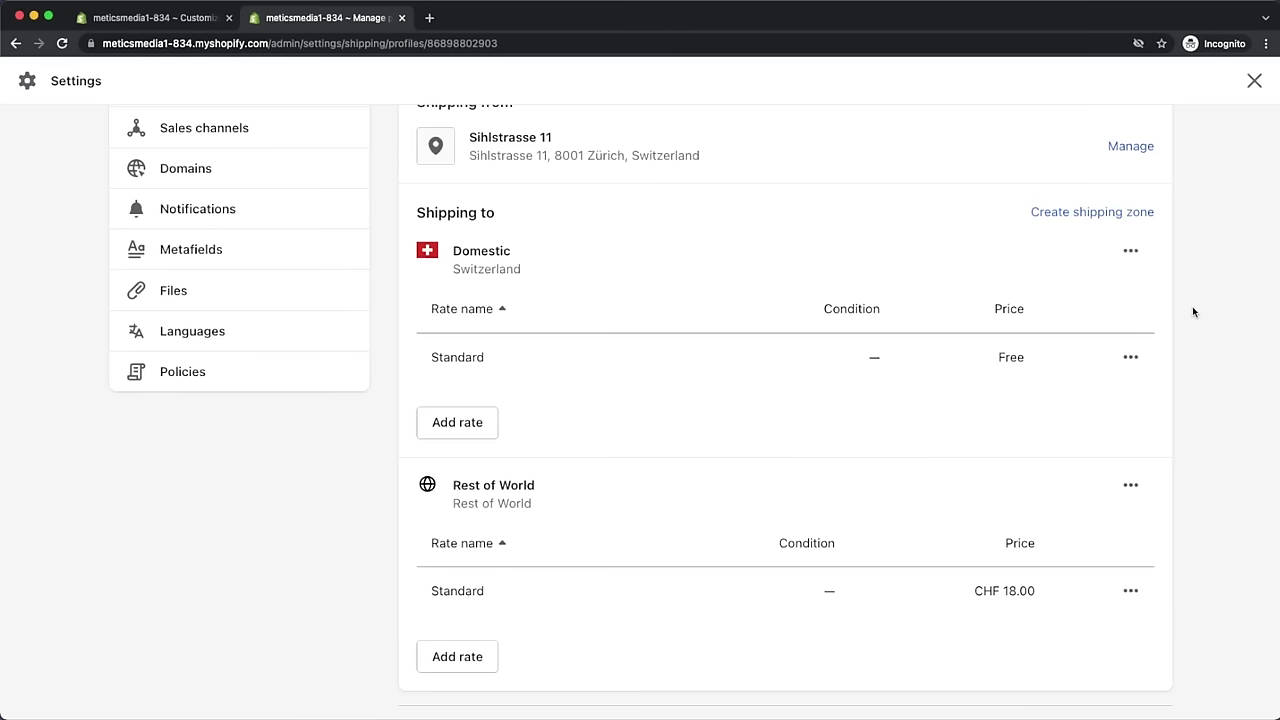
left_click(1133, 254)
left_click(1115, 336)
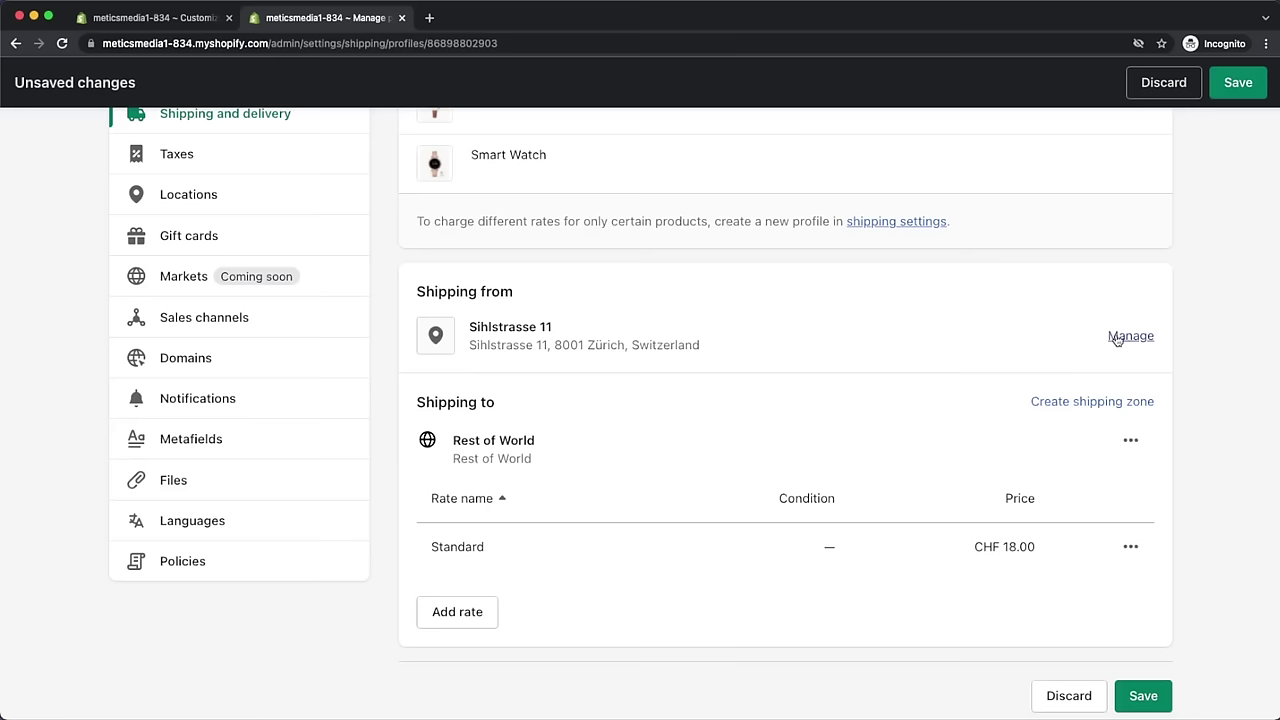
left_click(1130, 441)
left_click(1106, 524)
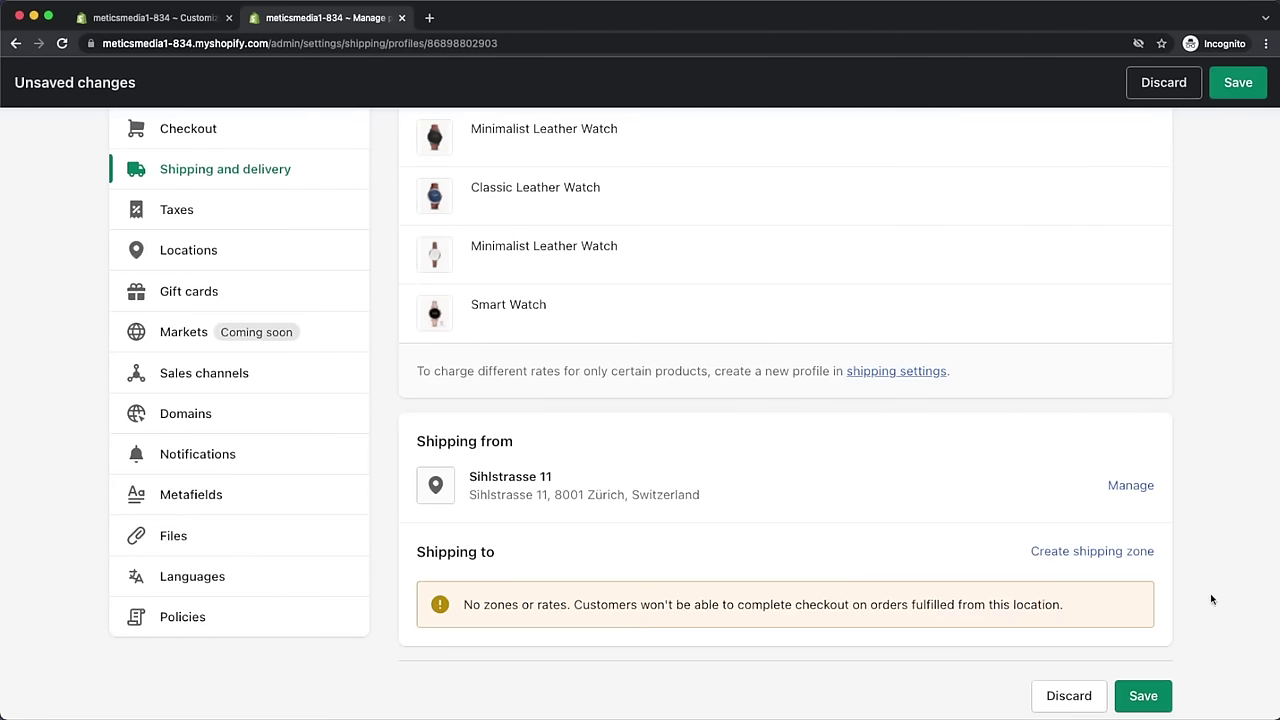
- Create a new shipping zone covering Rest of world
left_click(1110, 553)
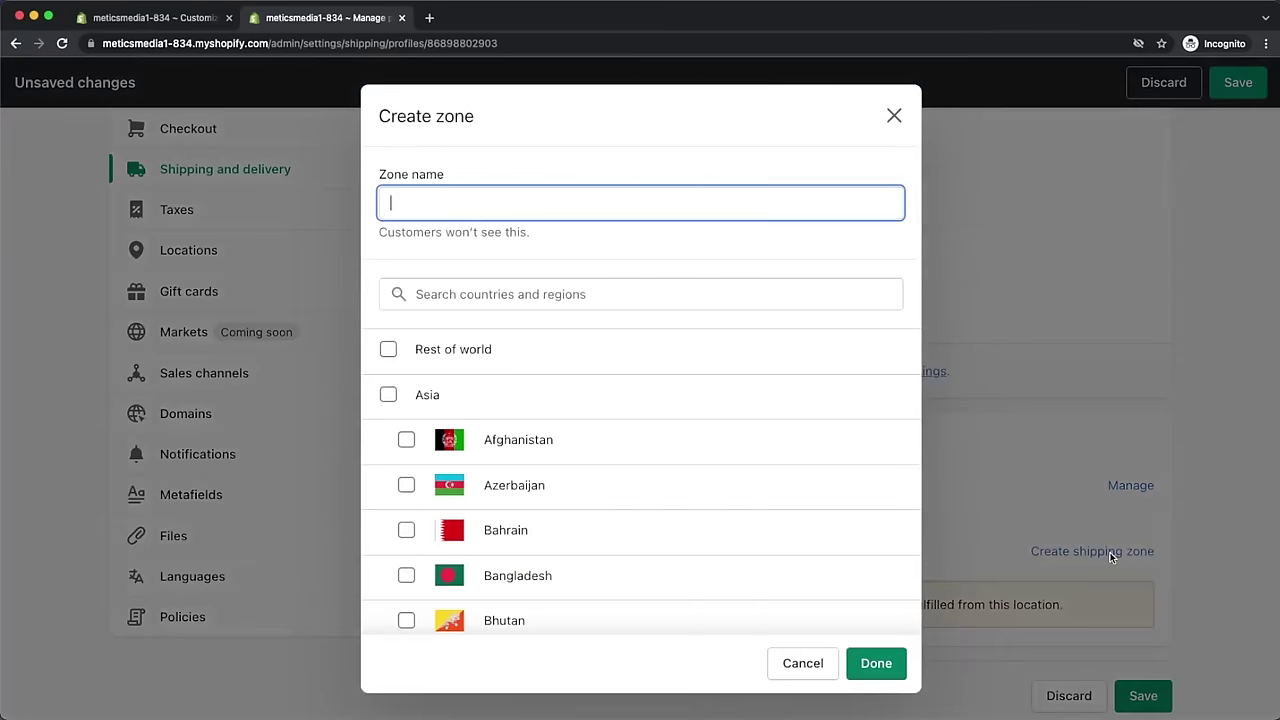
scroll(759, 375, "down", 5)
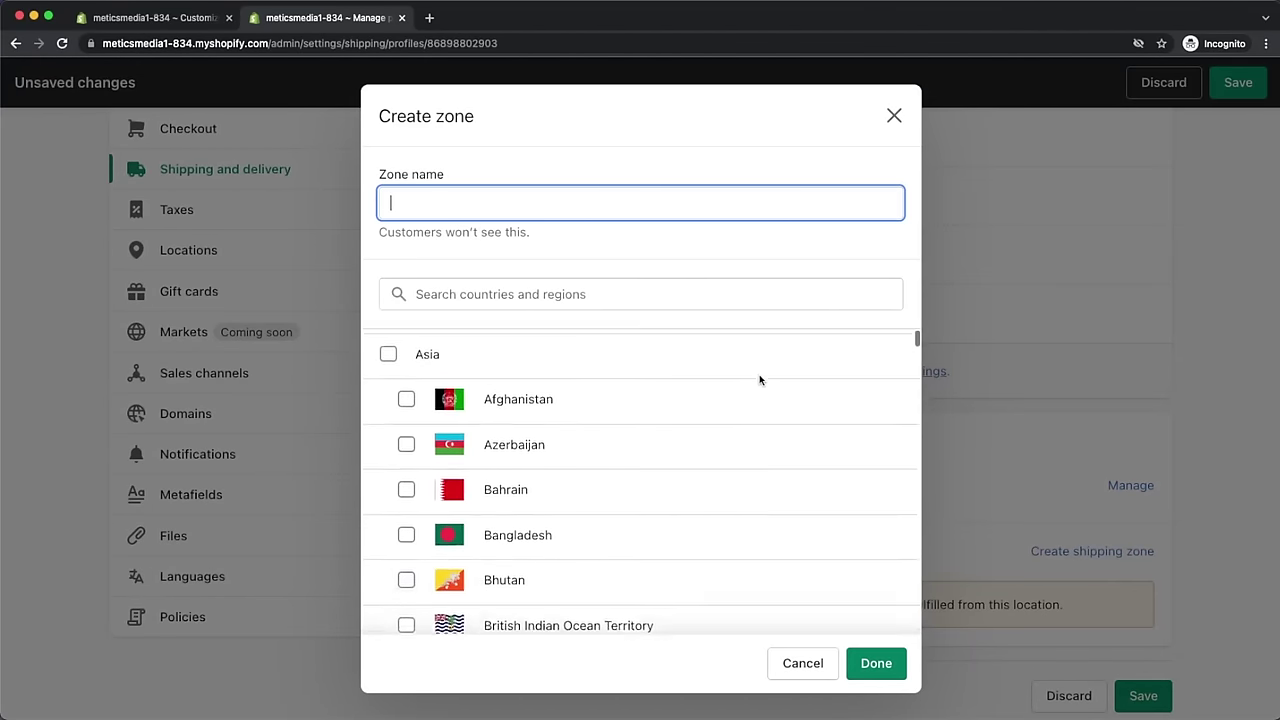
scroll(758, 376, "down", 3)
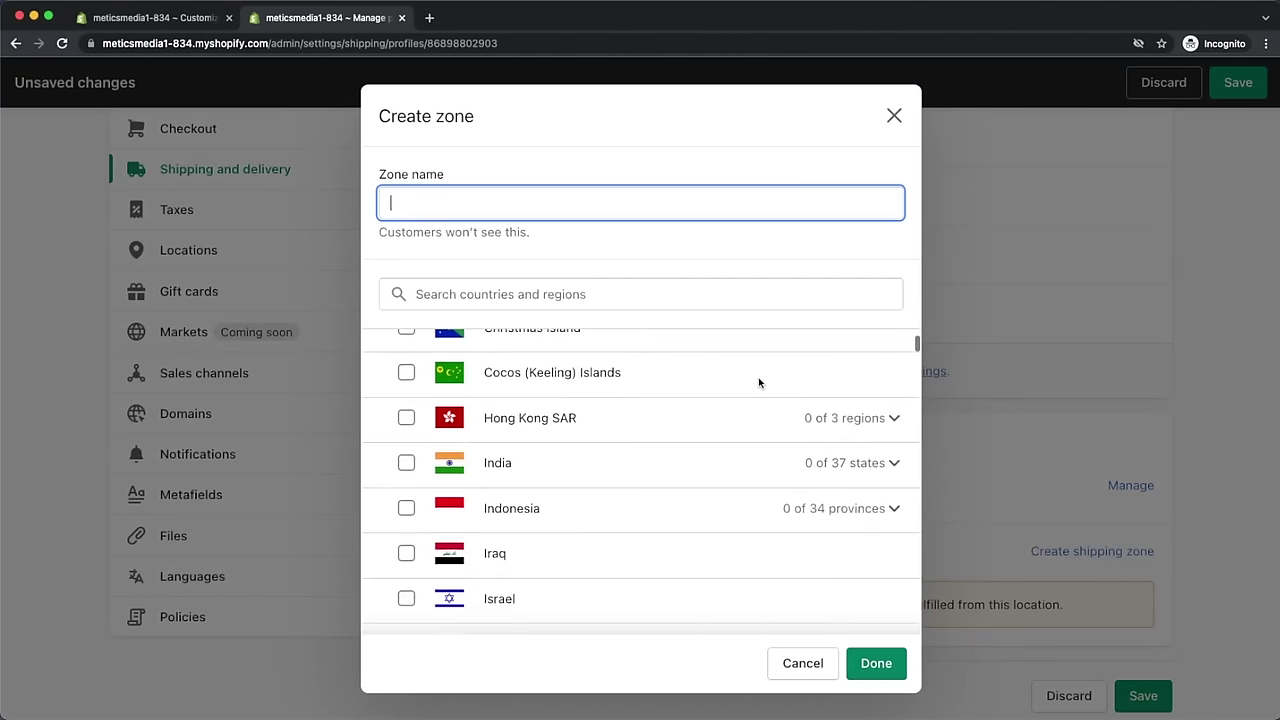
scroll(758, 368, "up", 1)
scroll(758, 368, "up", 5)
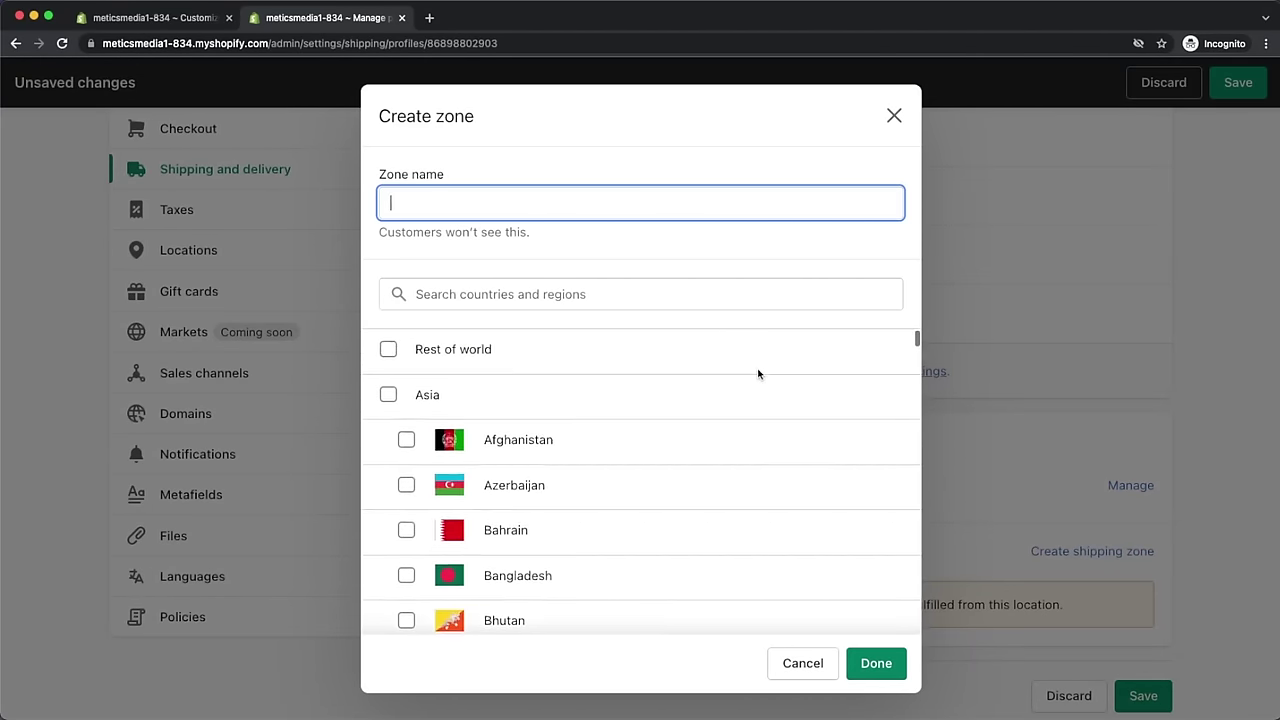
left_click(387, 351)
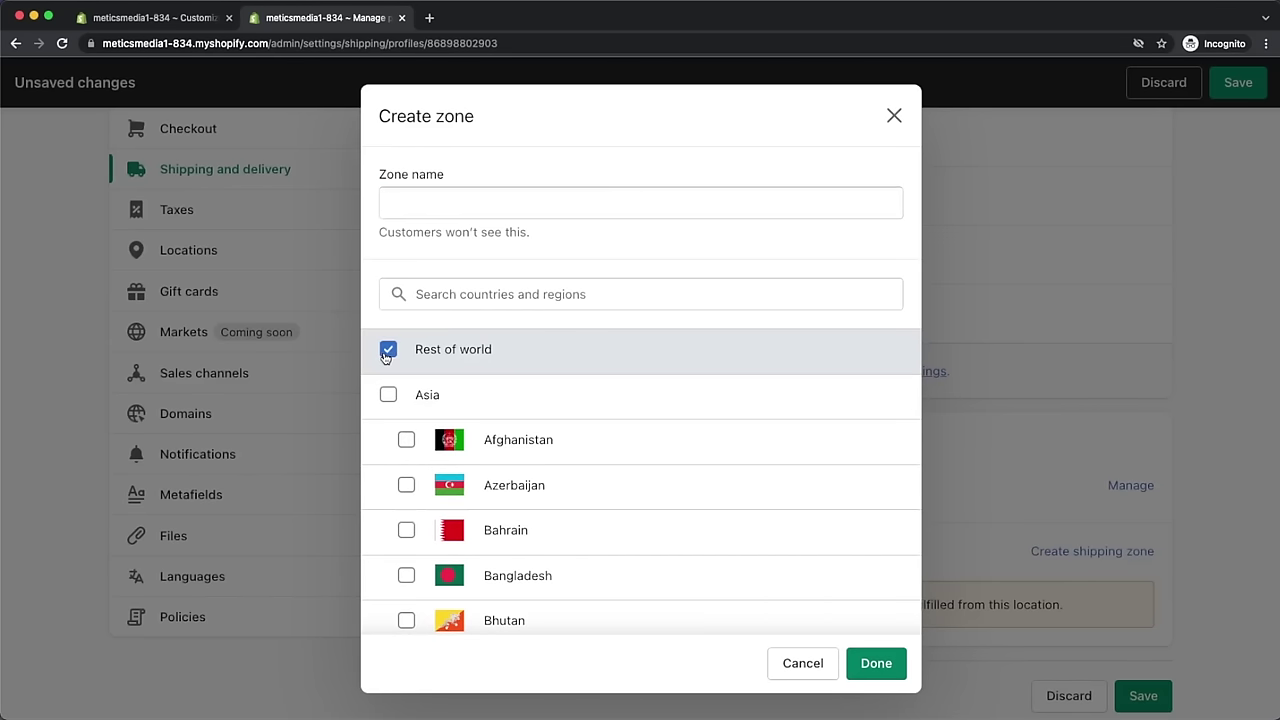
left_click(872, 663)
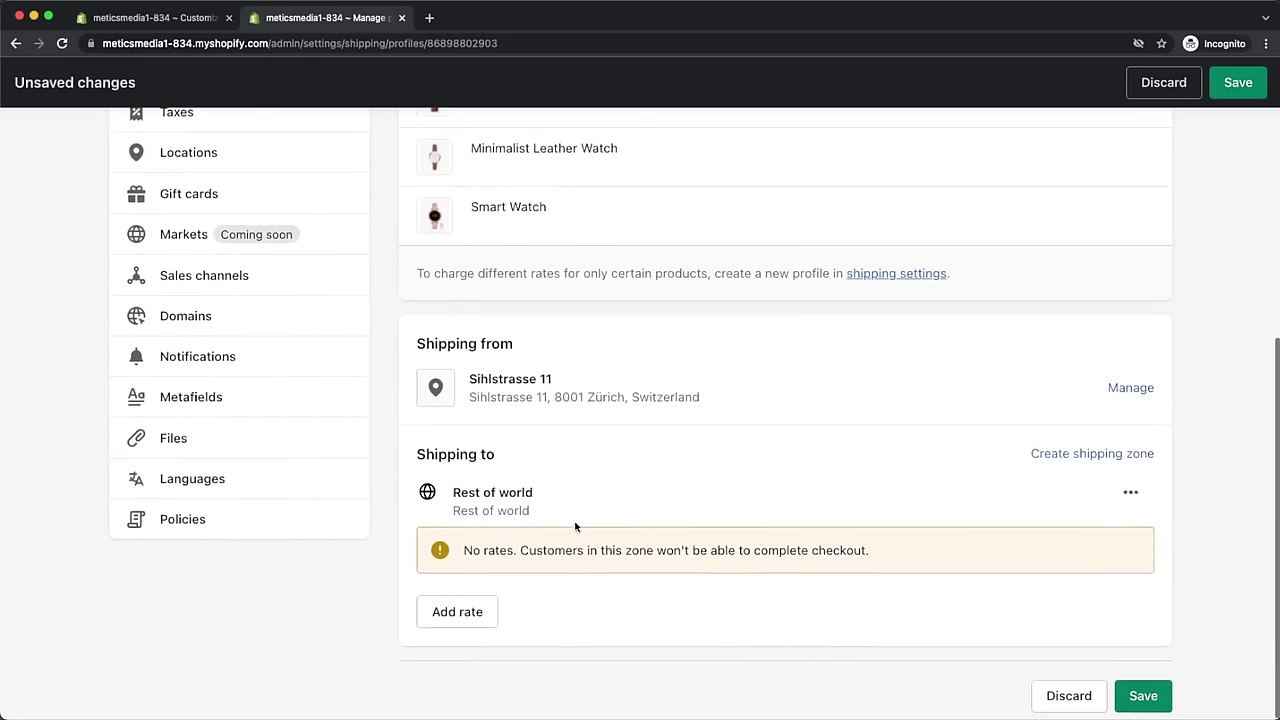
- Add a 'Free Shipping' rate to the Rest of world zone
left_click(491, 614)
type("Free Shipping")
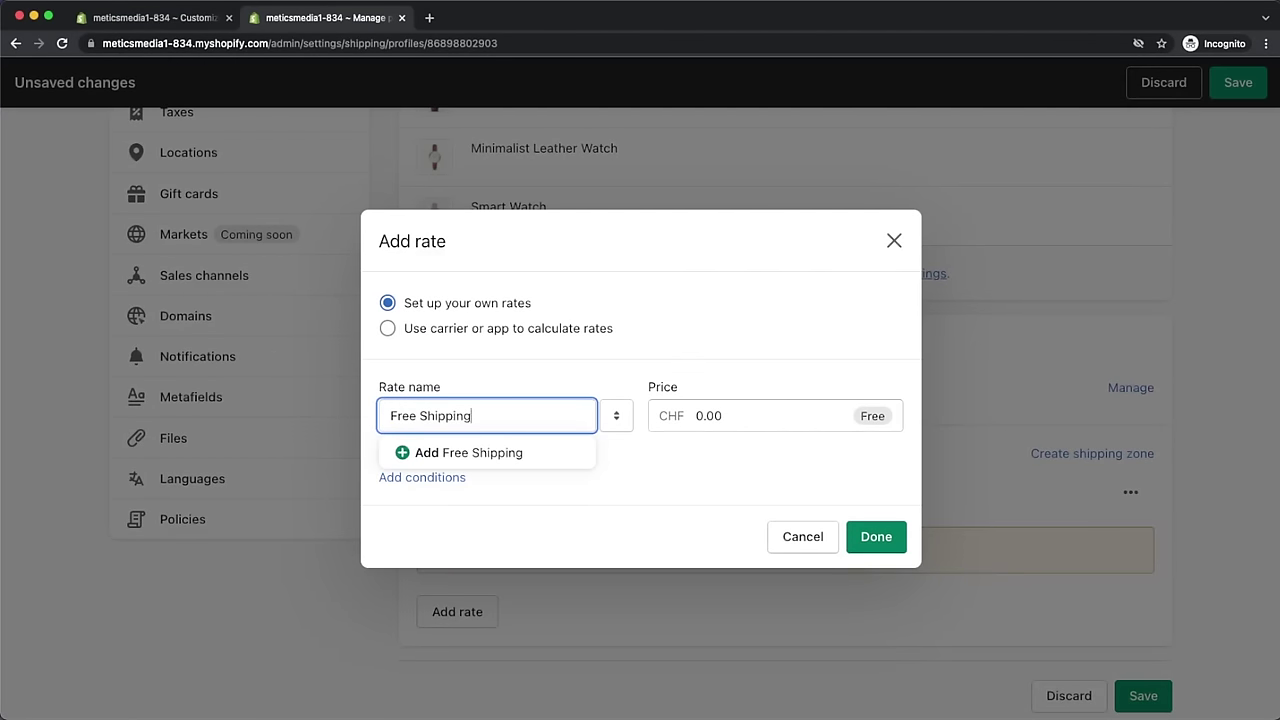
left_click(734, 414)
left_click(870, 536)
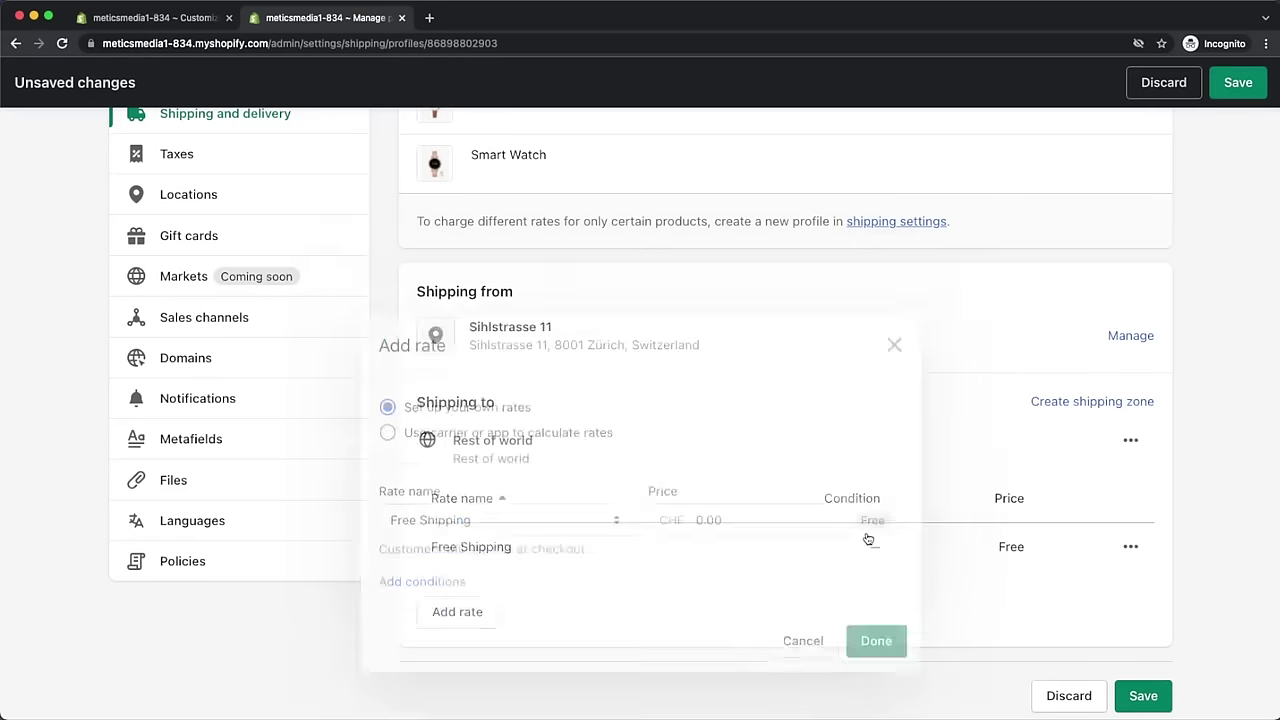
- Review the store's primary myshopify domain in Domains settings
left_click(311, 364)
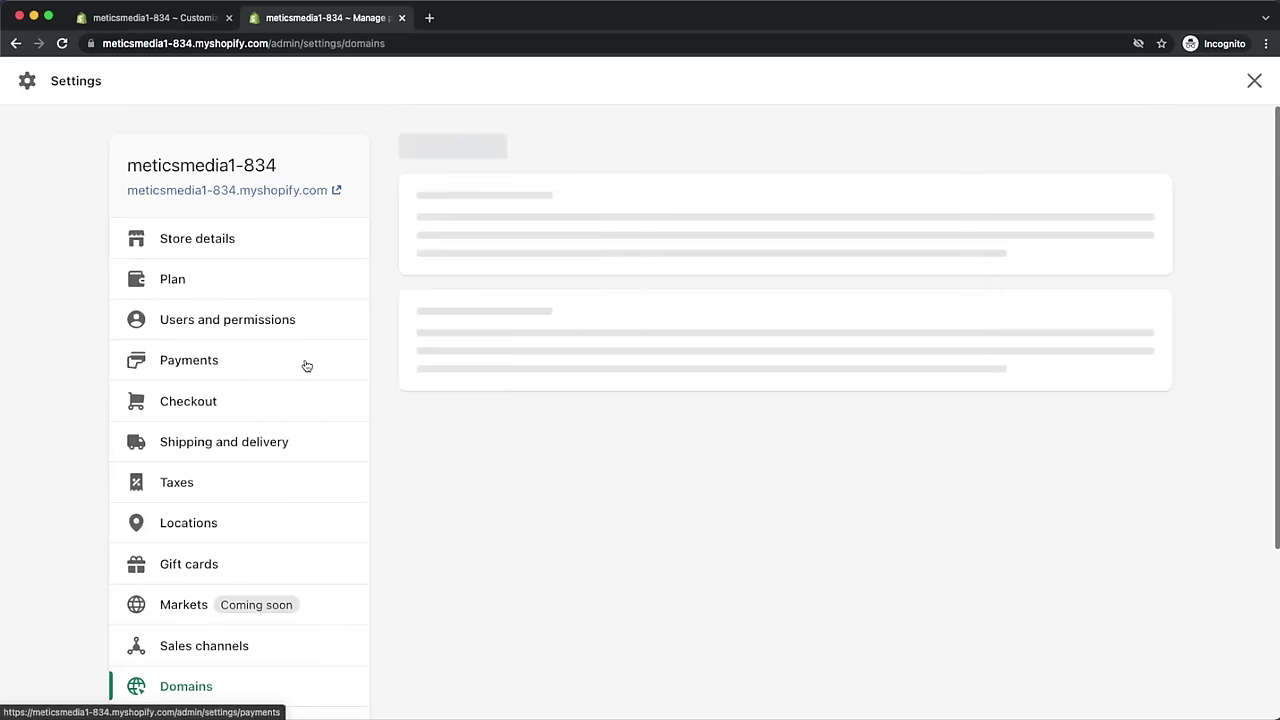
scroll(543, 316, "up", 5)
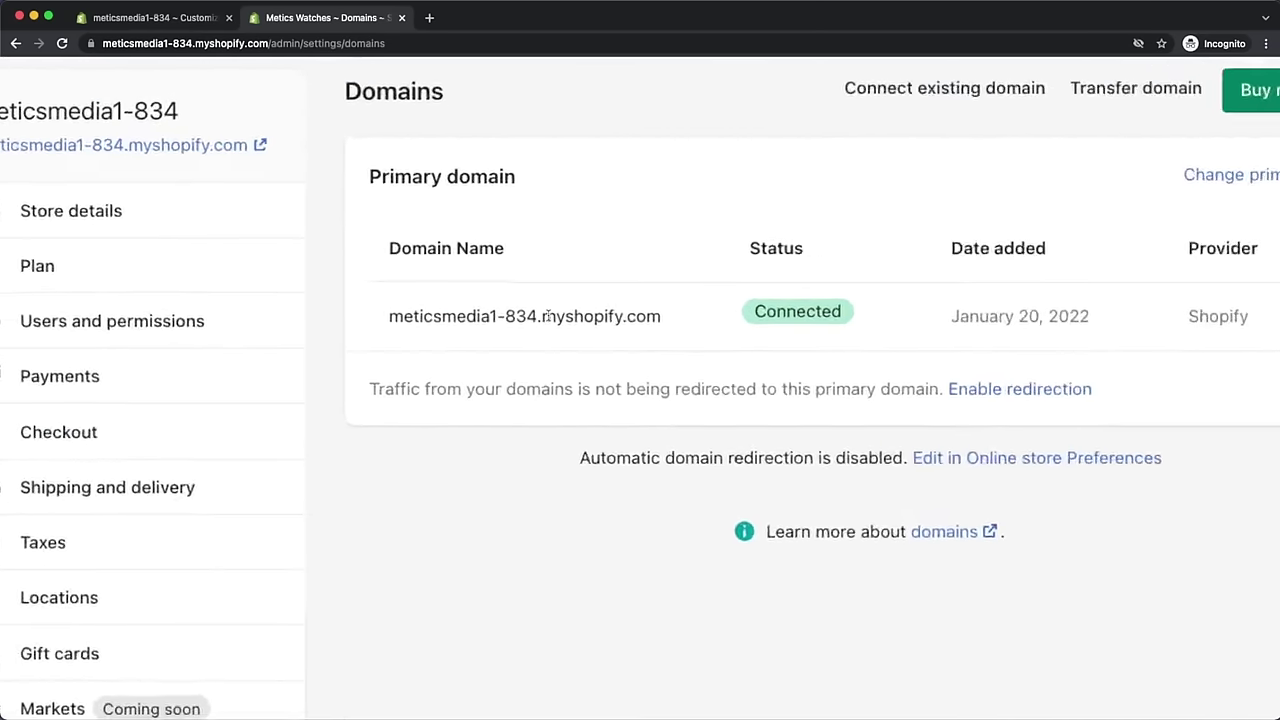
left_click_drag(537, 317, 698, 318)
left_click(698, 318)
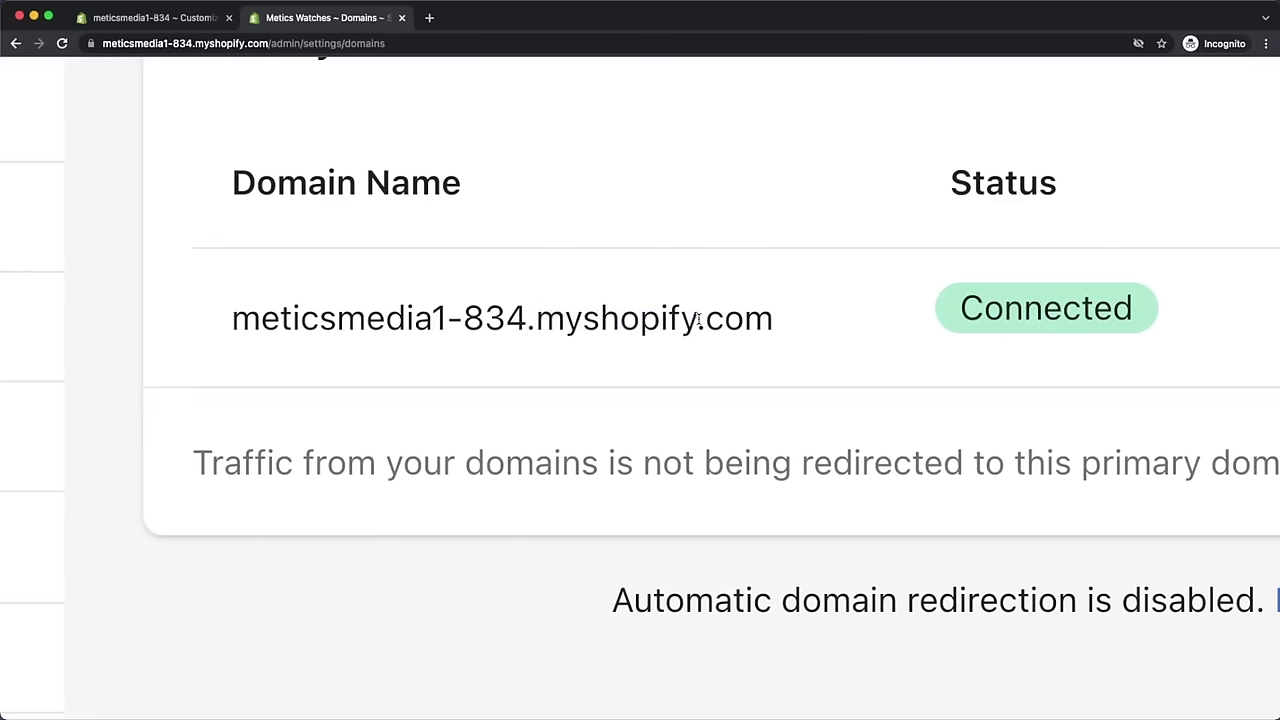
scroll(698, 318, "down", 5)
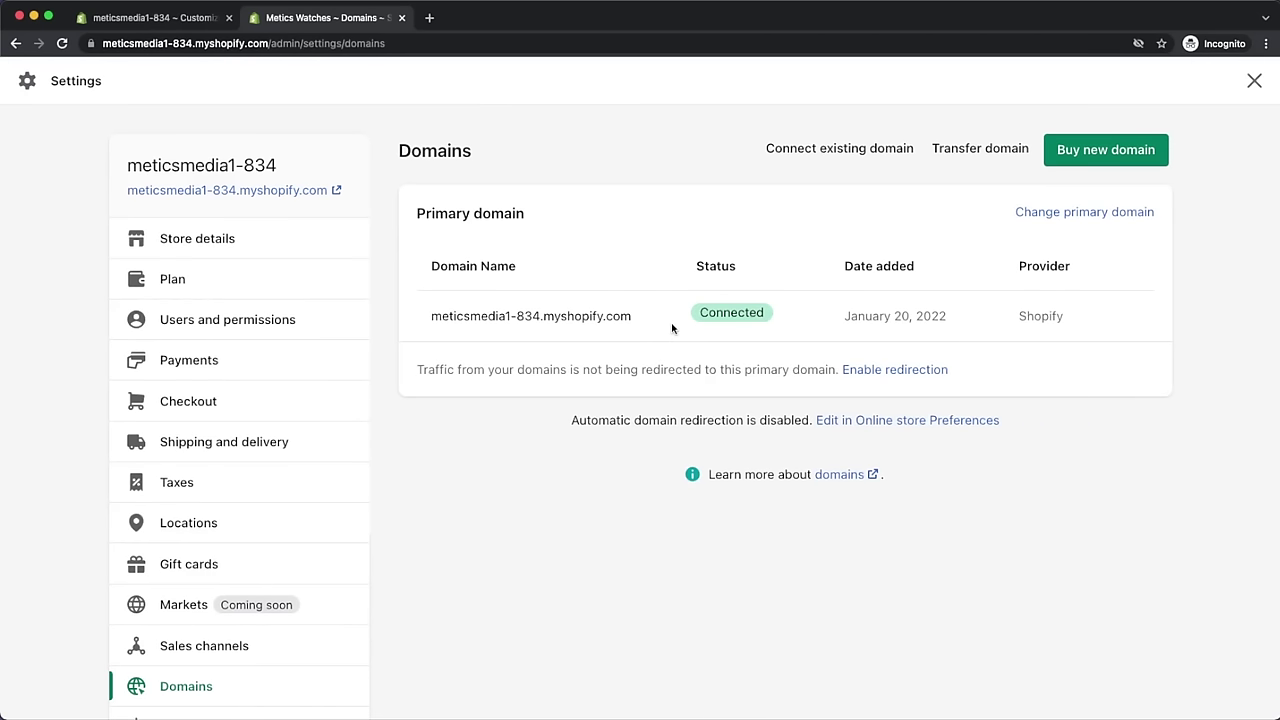
- Look at connecting an existing domain and search 'meticswatches' as a new domain
left_click(806, 158)
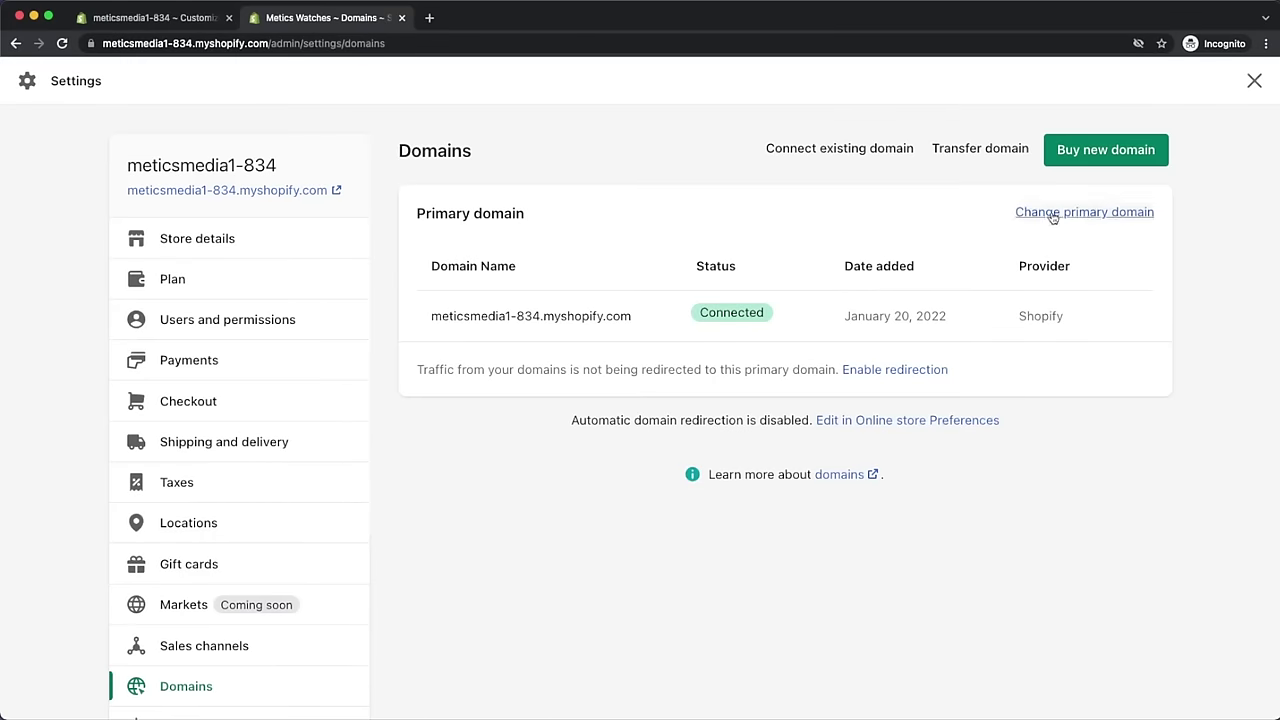
left_click(1100, 160)
type("meticswatc")
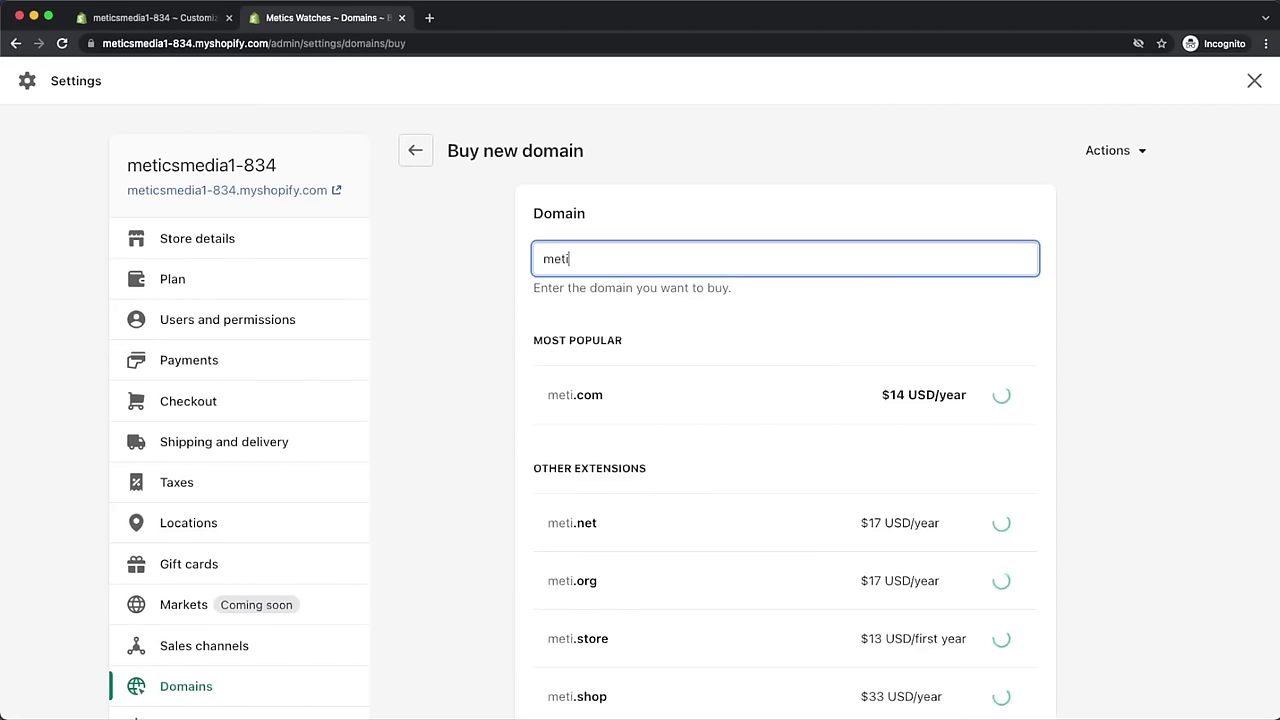
type("hes")
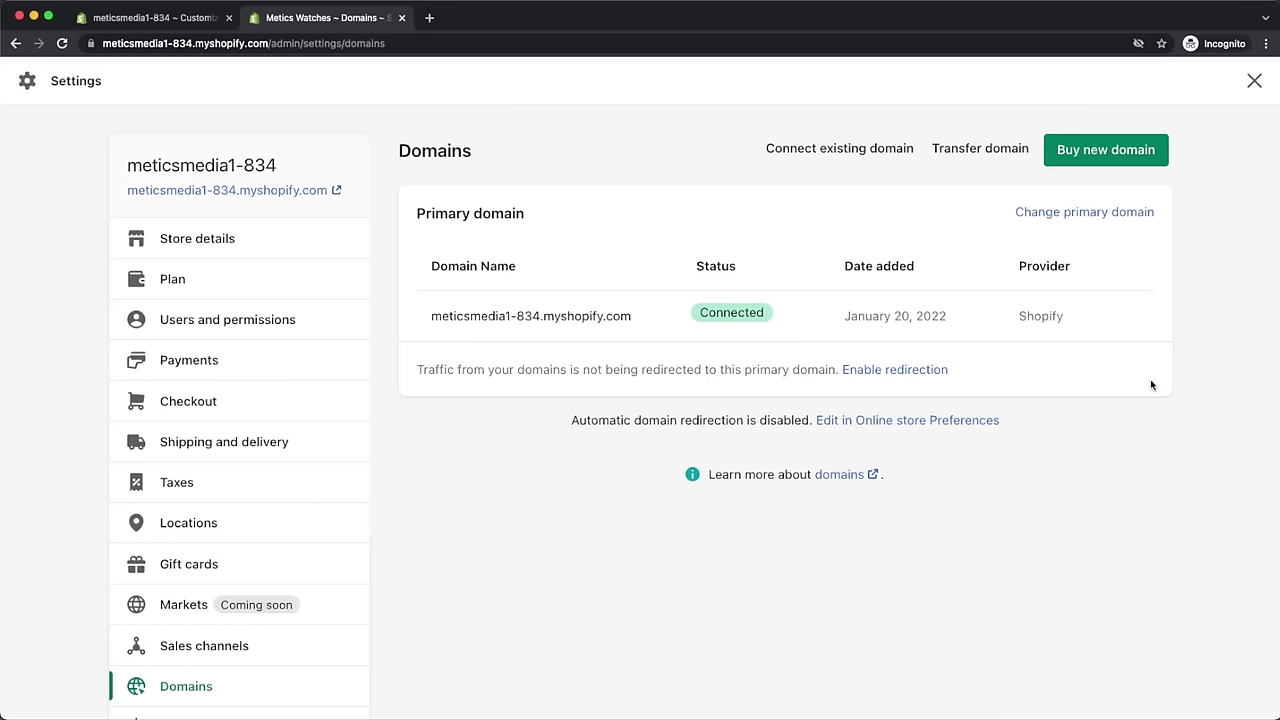
left_click(1251, 88)
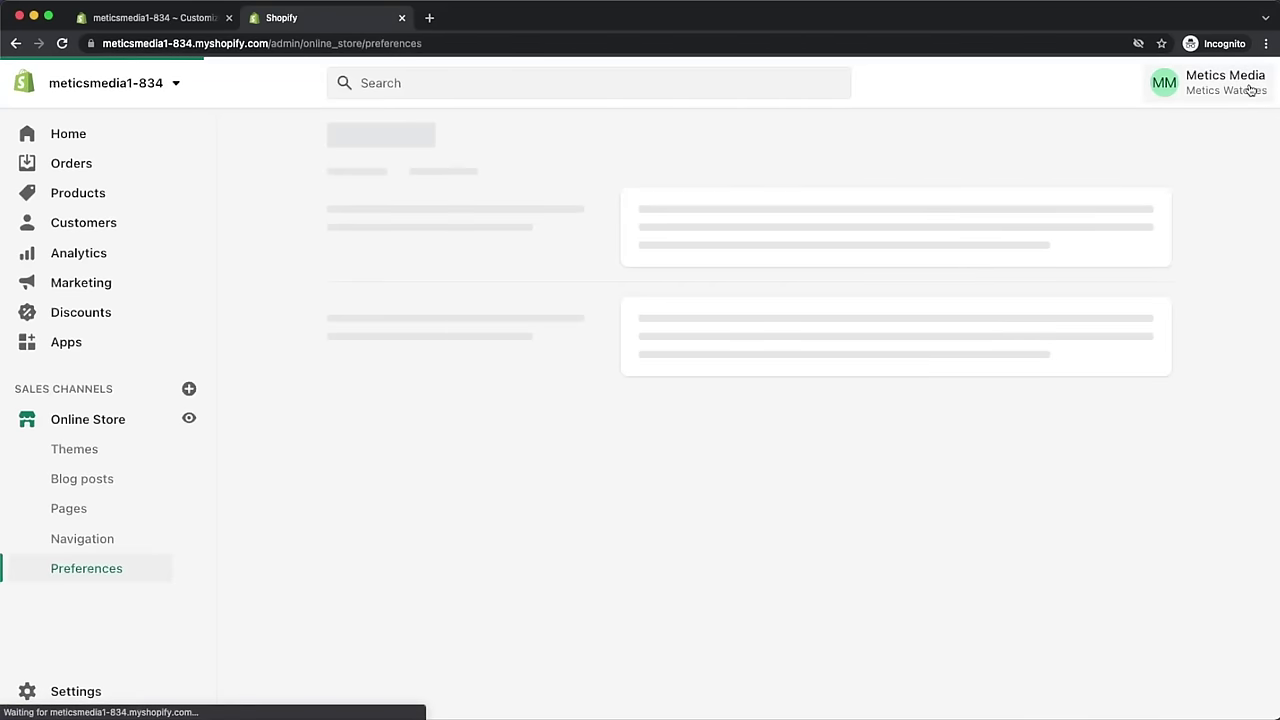
- Preview the Metics Watches storefront and browse MENS to the Minimalist Leather Watch page (CHF 120.00)
left_click(190, 420)
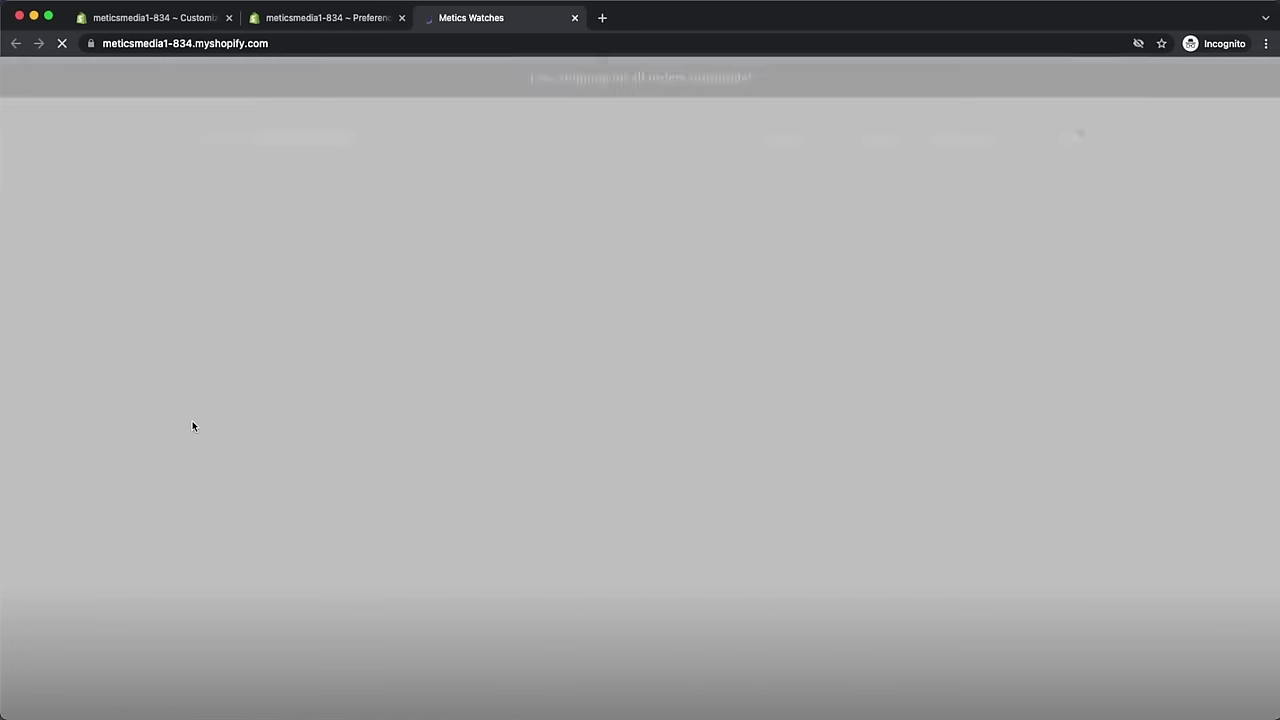
scroll(572, 345, "down", 5)
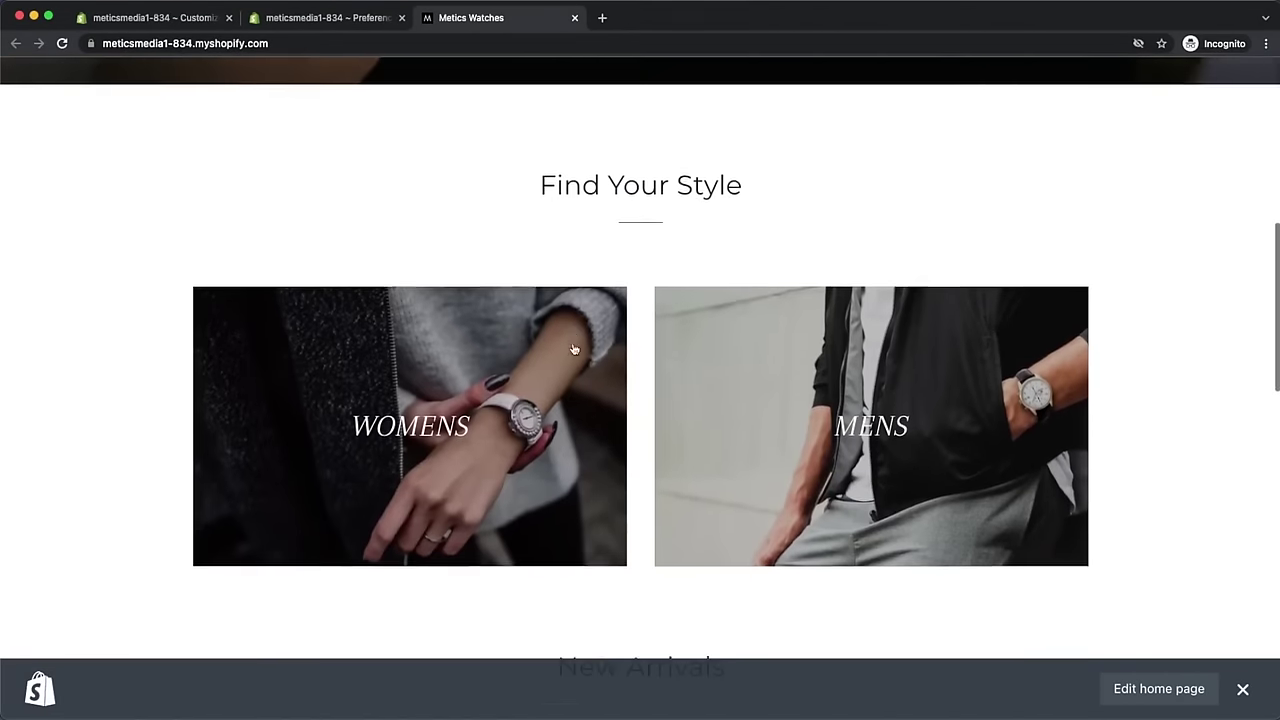
left_click(740, 372)
scroll(907, 375, "down", 3)
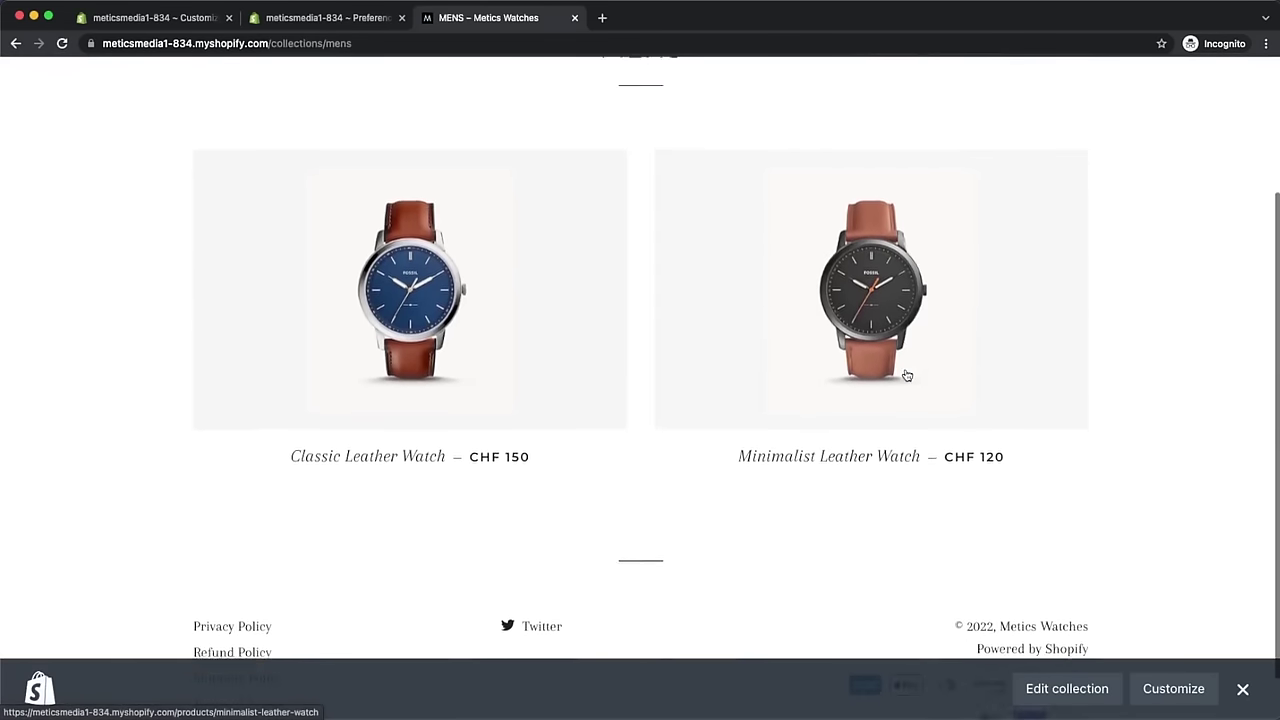
left_click(890, 332)
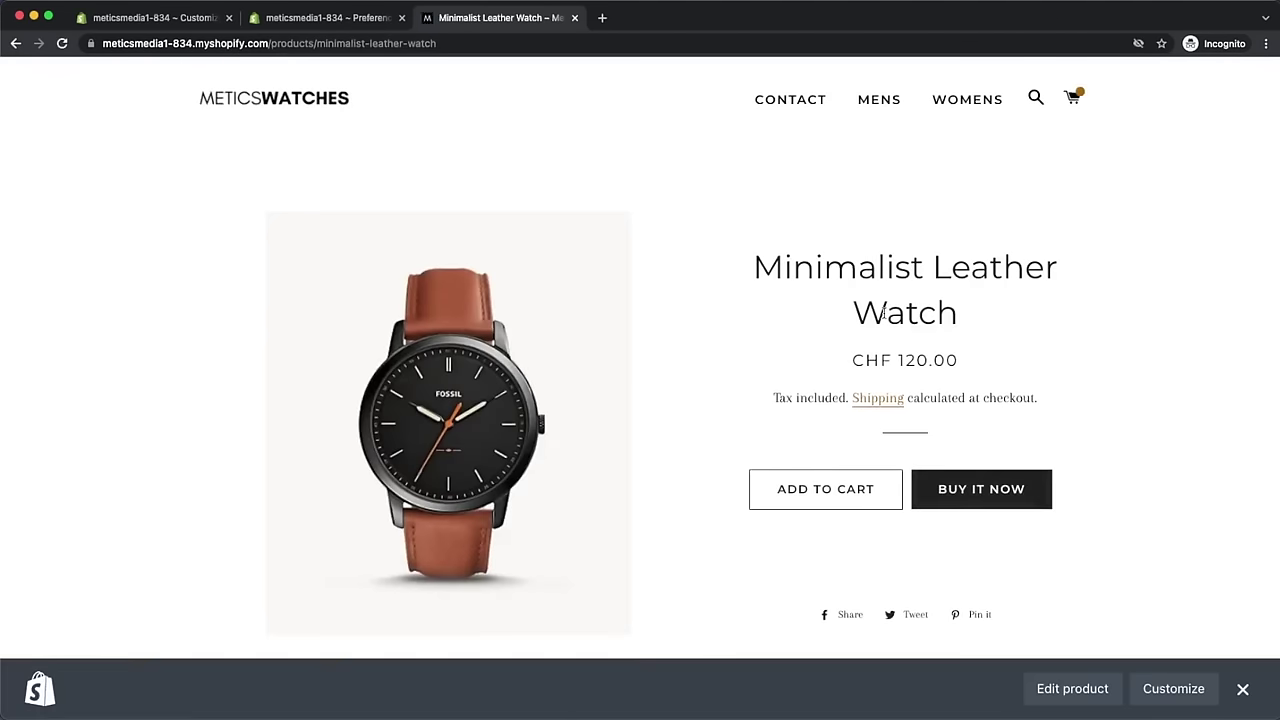
scroll(884, 313, "down", 2)
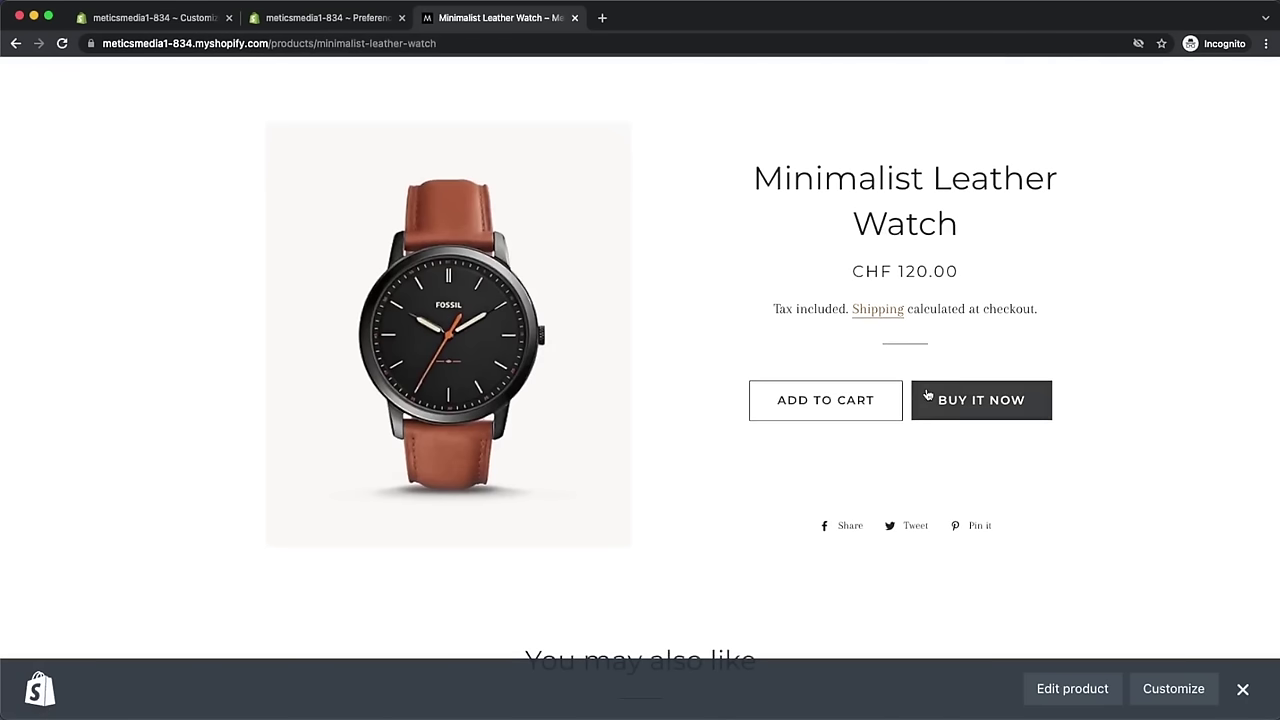